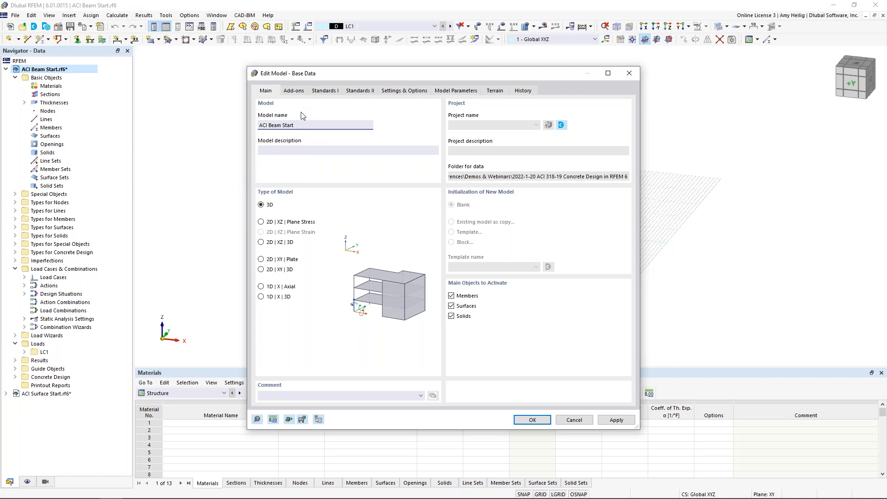
Review the model's base data, covering the add-ons, the concrete design and load combination standards, and the axis orientation settings.
click(297, 93)
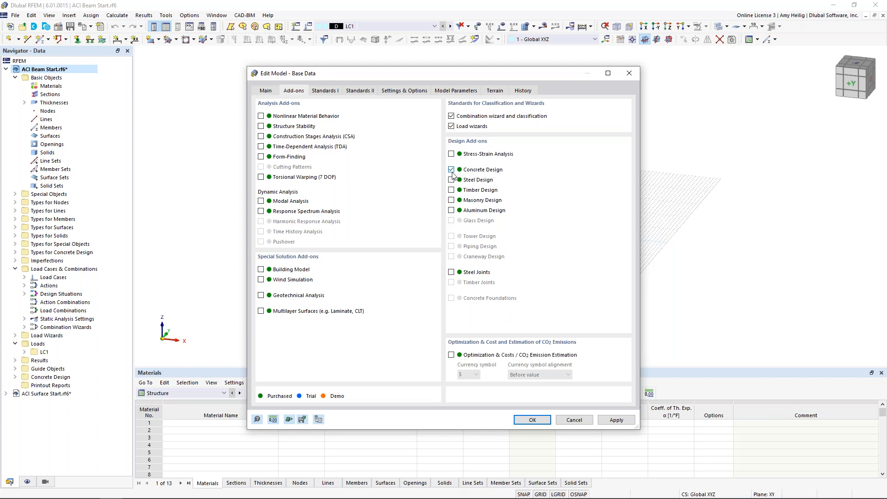
click(328, 92)
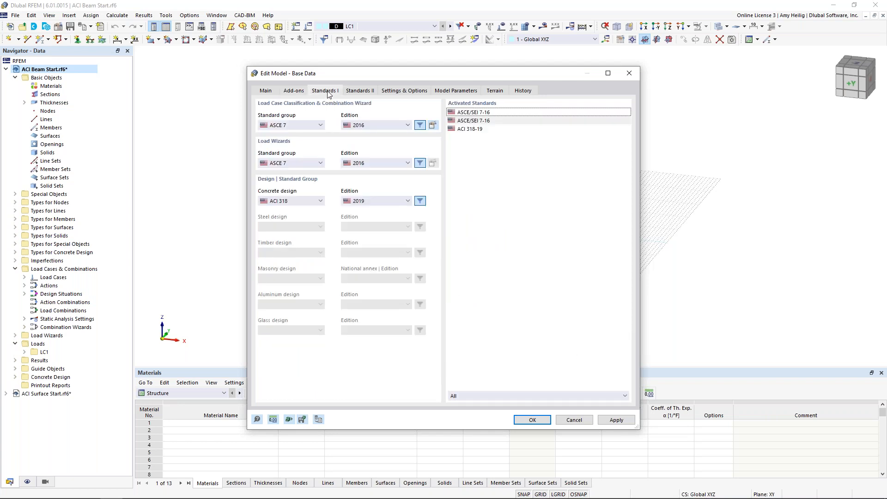
click(315, 203)
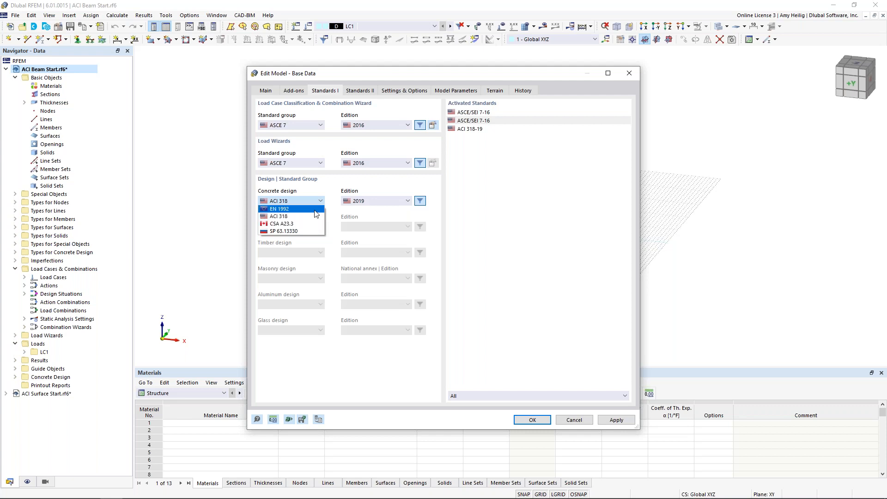
click(331, 194)
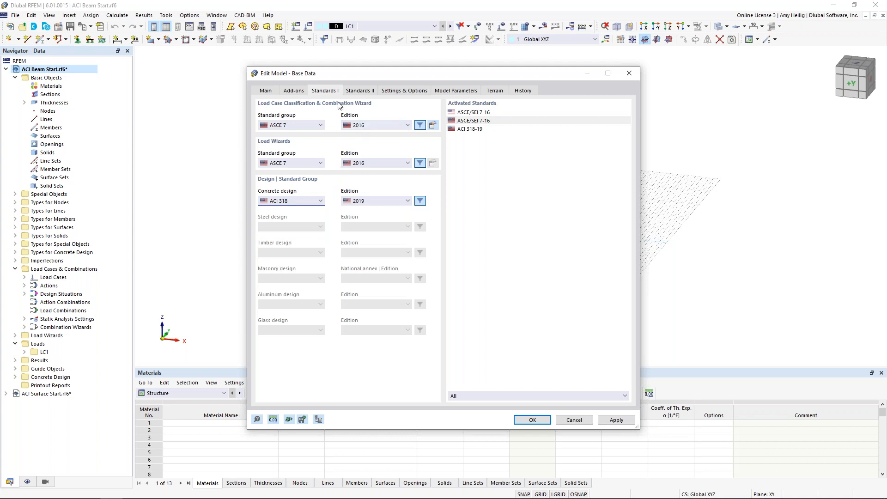
click(320, 126)
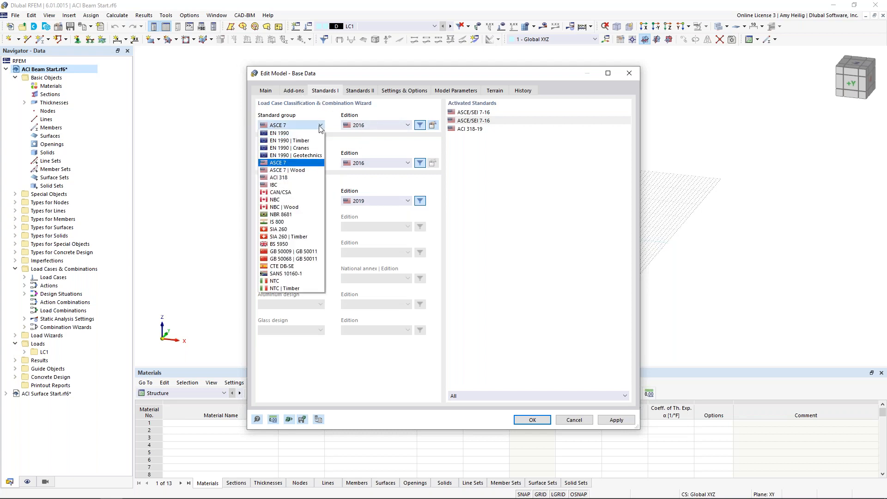
click(331, 125)
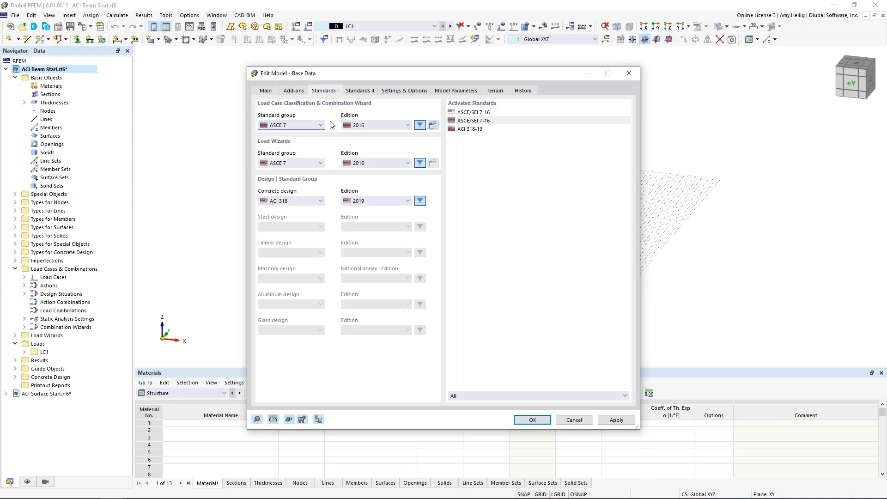
click(396, 93)
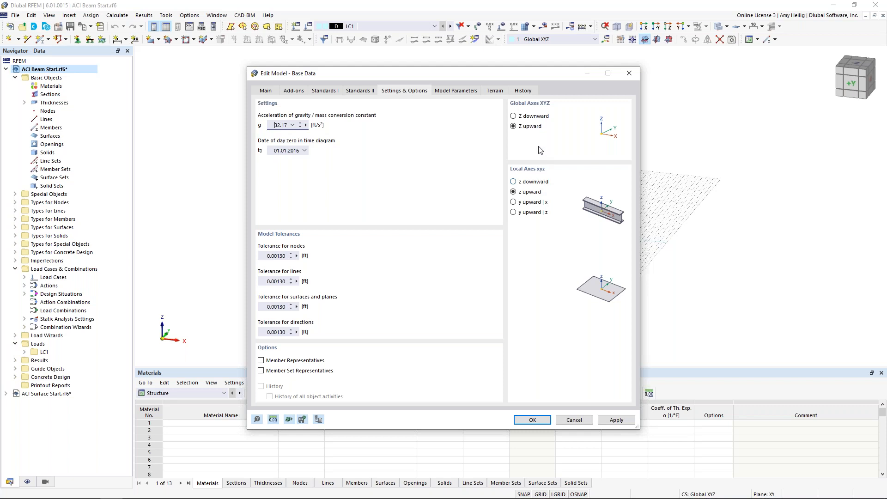
click(574, 420)
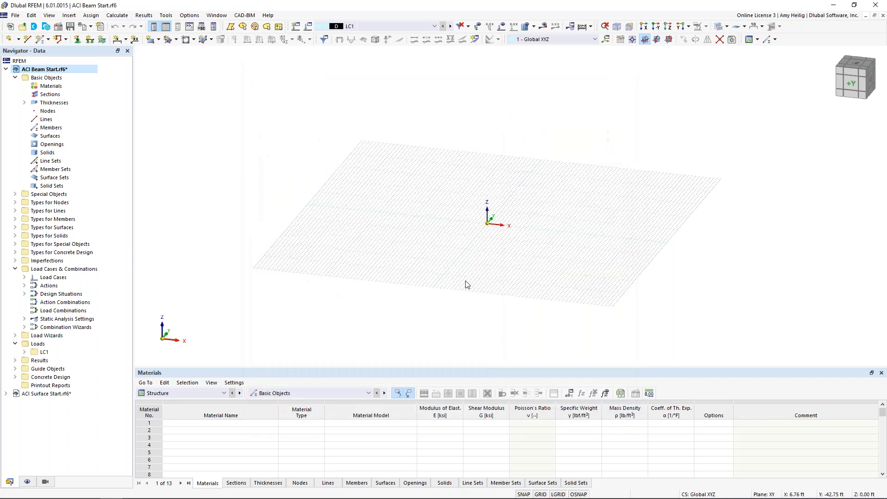
Examine the work plane's grid and snap settings, including the grid point spacing and the default options.
ctrl+middle_drag(480, 259, 488, 249)
scroll(488, 249, up, 5)
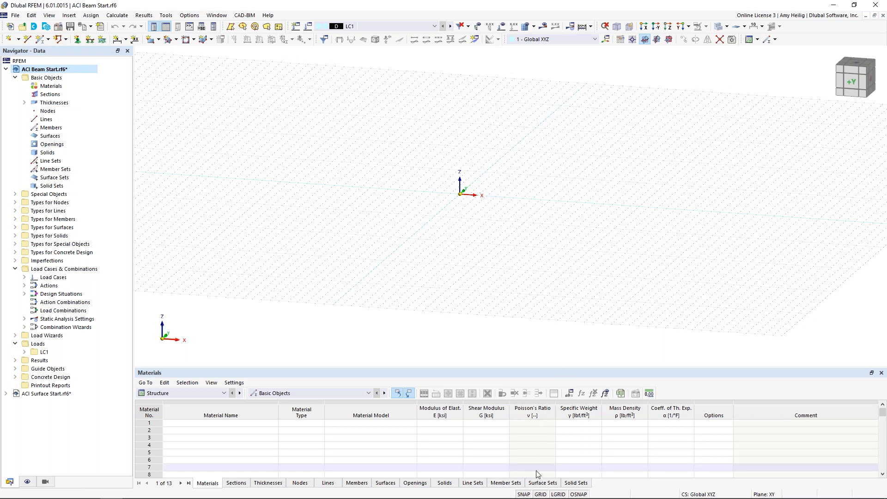
right_click(540, 494)
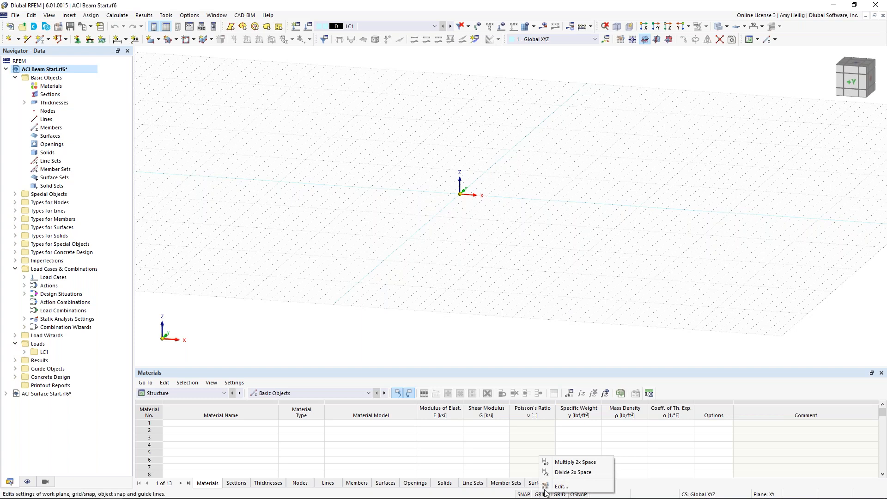
click(561, 487)
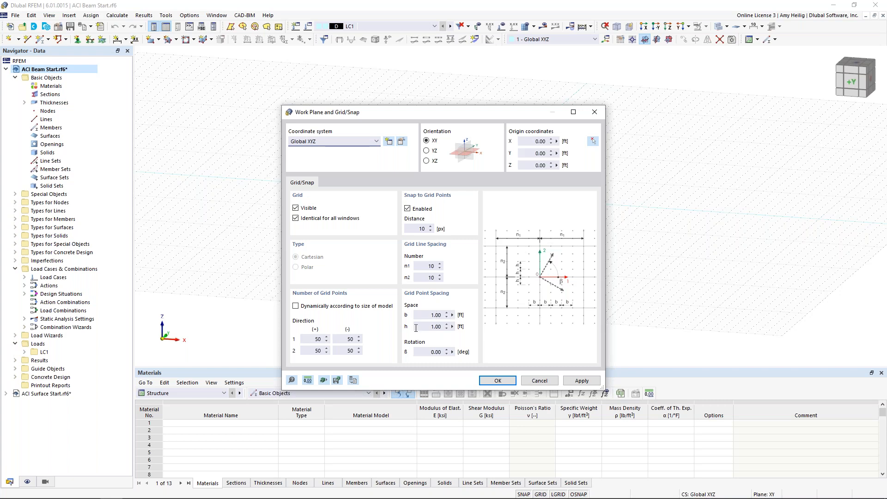
click(353, 379)
click(539, 380)
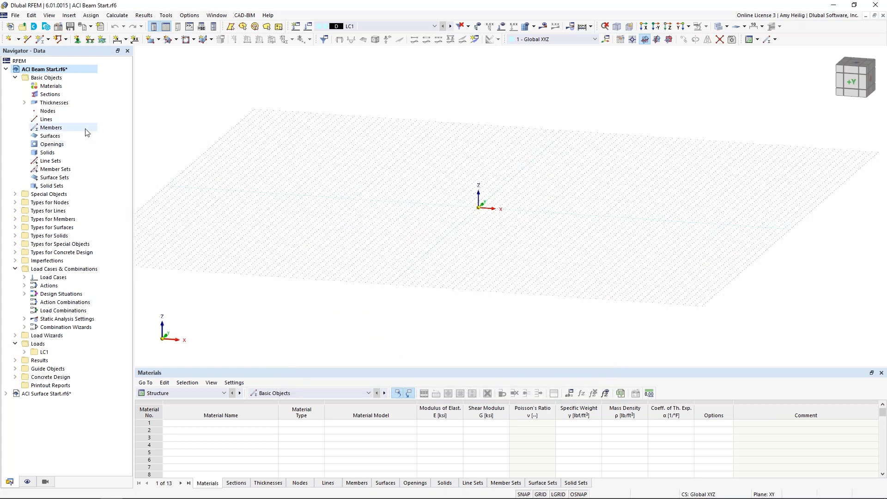
Create a new material from the library as ACI 318-19 concrete with f'c = 4000 psi.
right_click(49, 88)
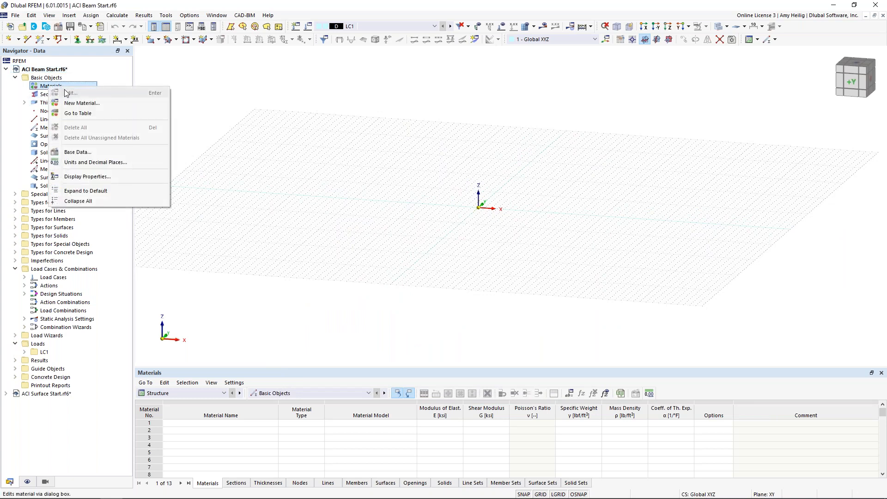
click(74, 104)
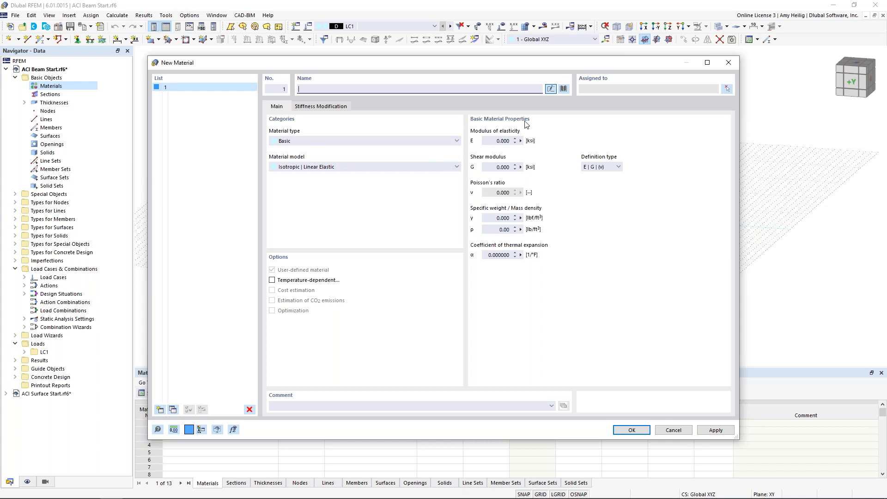
click(563, 89)
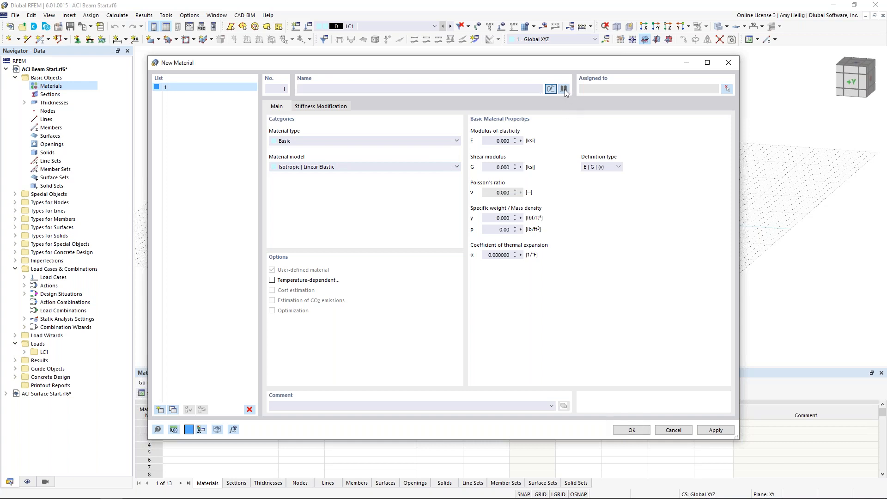
click(189, 122)
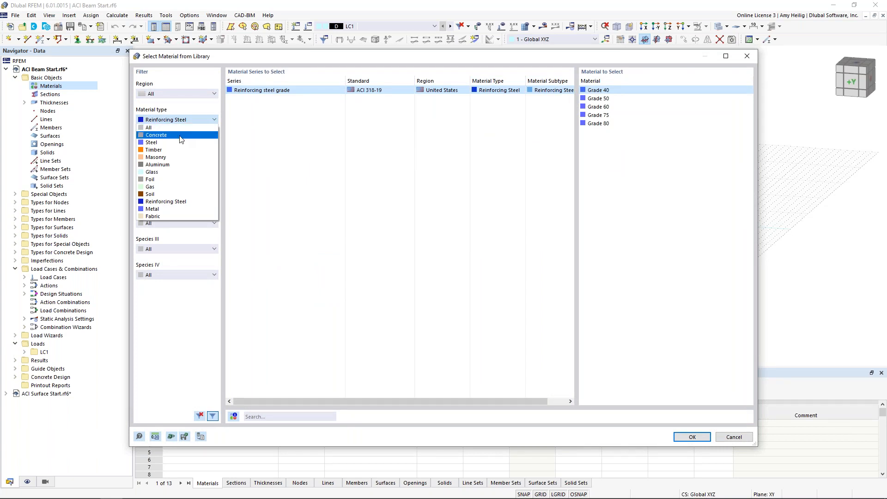
click(180, 135)
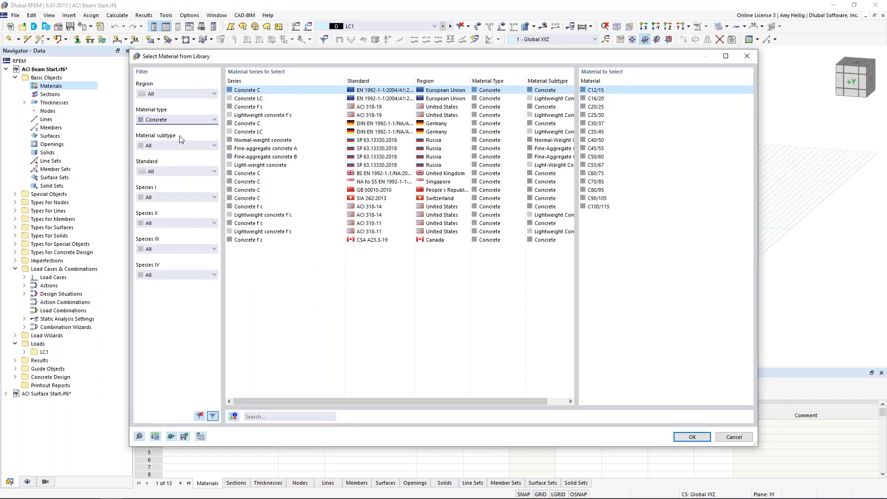
click(170, 168)
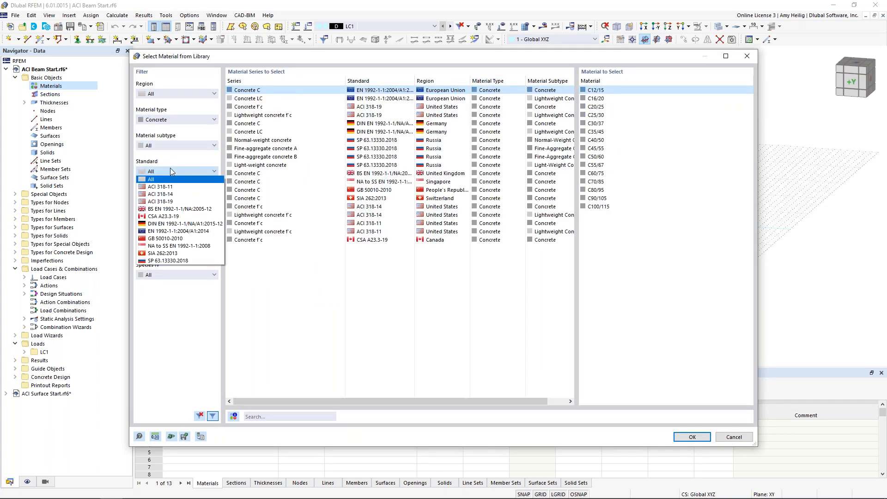
click(168, 202)
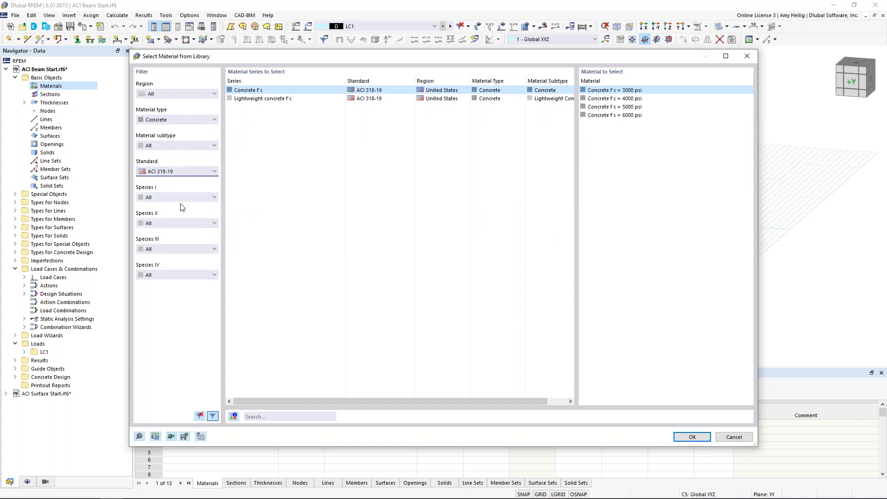
click(590, 99)
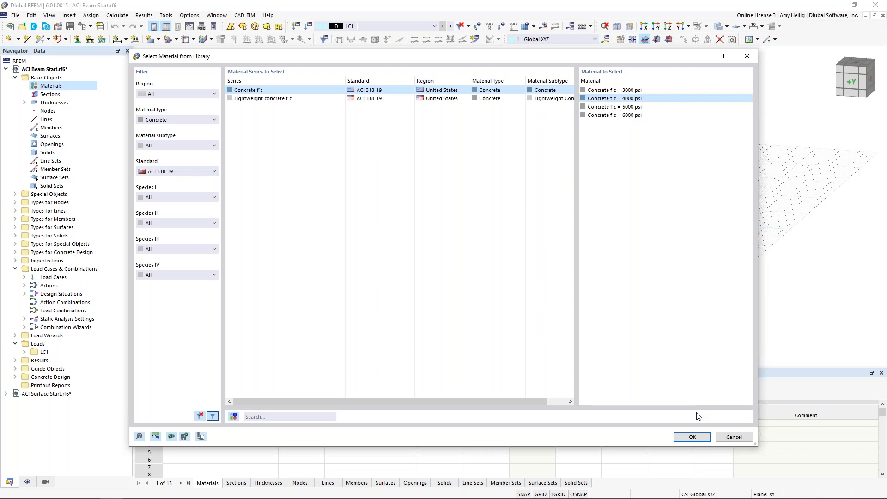
click(688, 437)
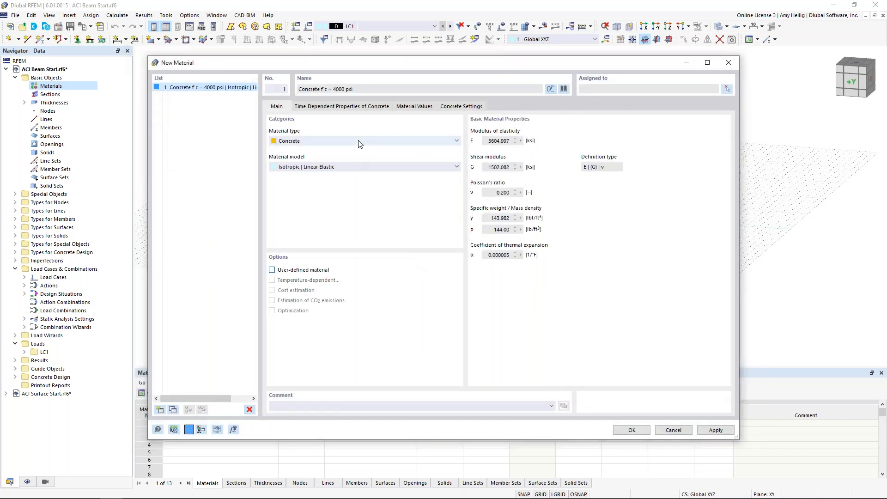
Try the creep and shrinkage options in the concrete's time-dependent properties and switch both off again.
click(341, 106)
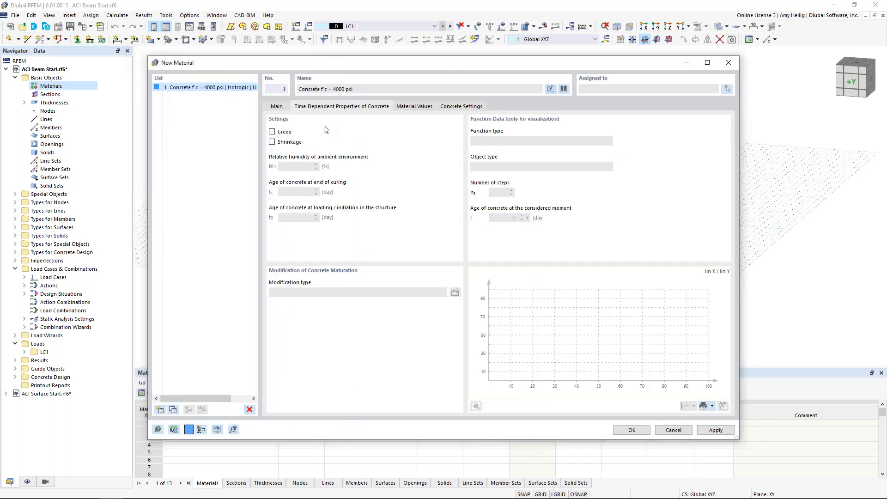
click(272, 132)
click(272, 142)
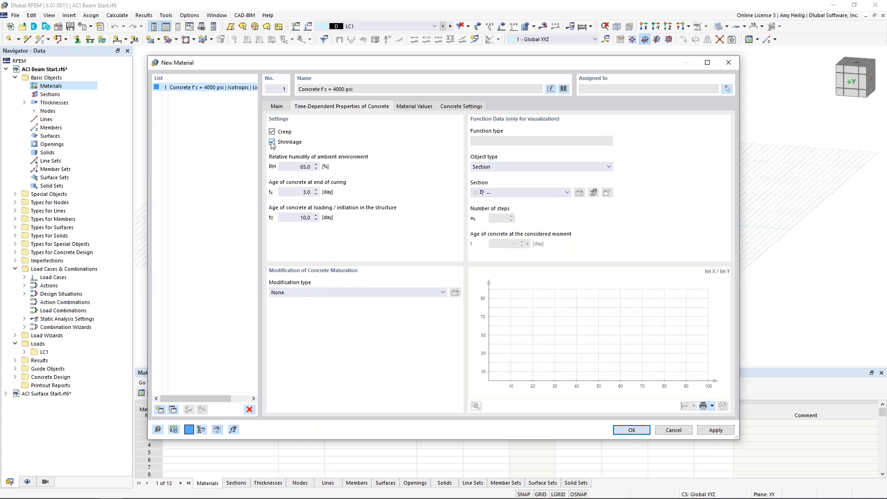
click(272, 142)
click(272, 132)
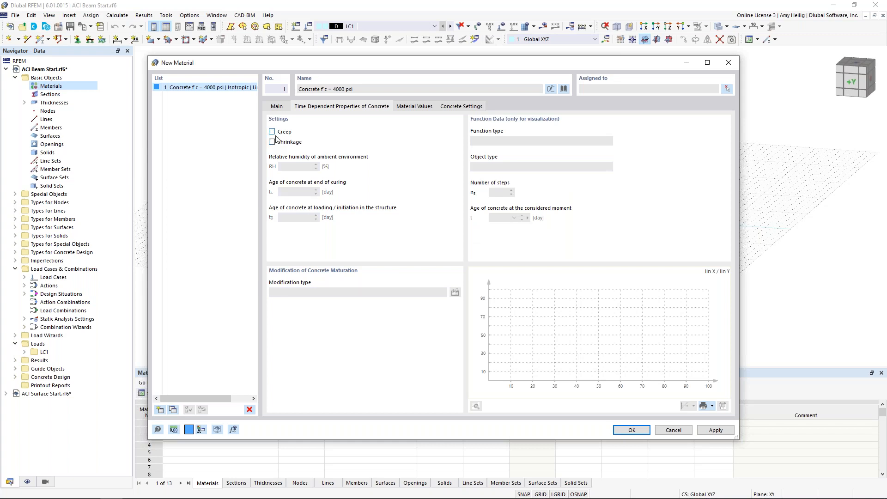
click(277, 106)
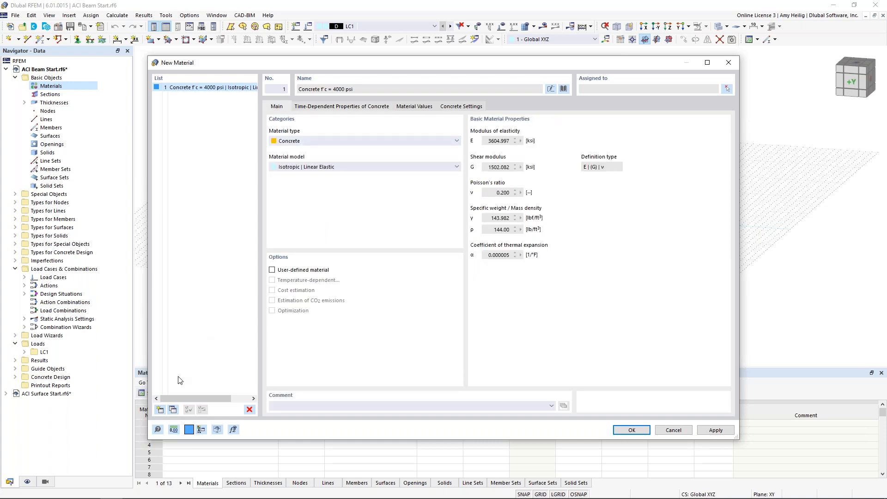
Add a second material from the library as ACI 318-19 Grade 60 reinforcing steel, and save and list both materials.
click(159, 409)
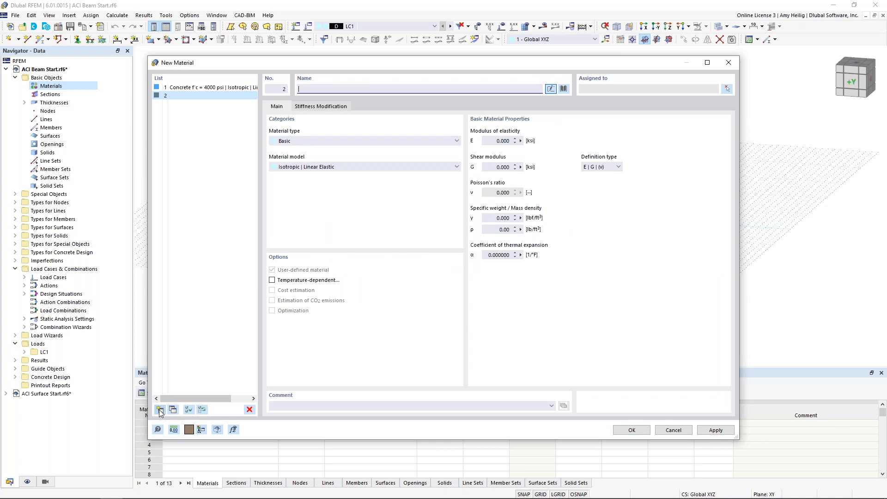
click(564, 89)
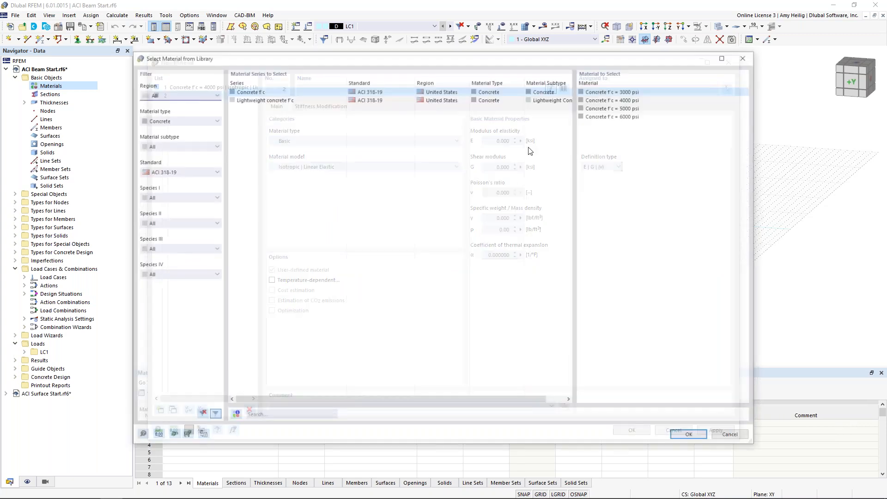
click(209, 122)
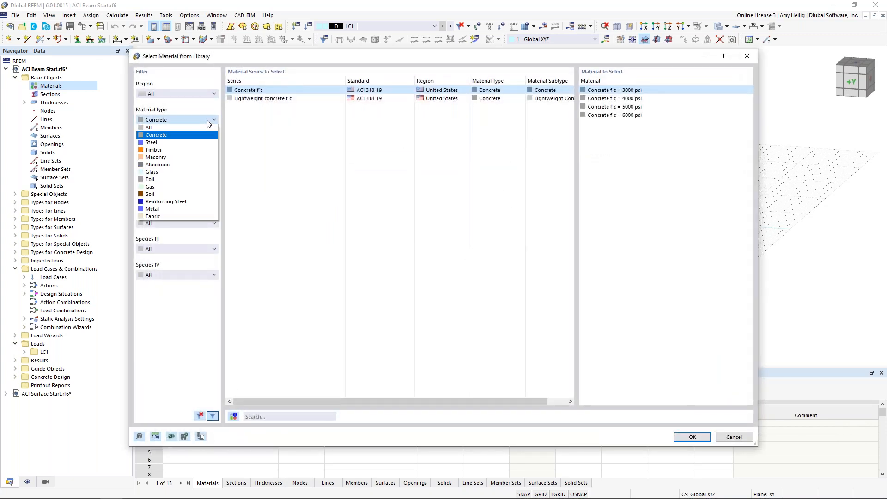
click(182, 202)
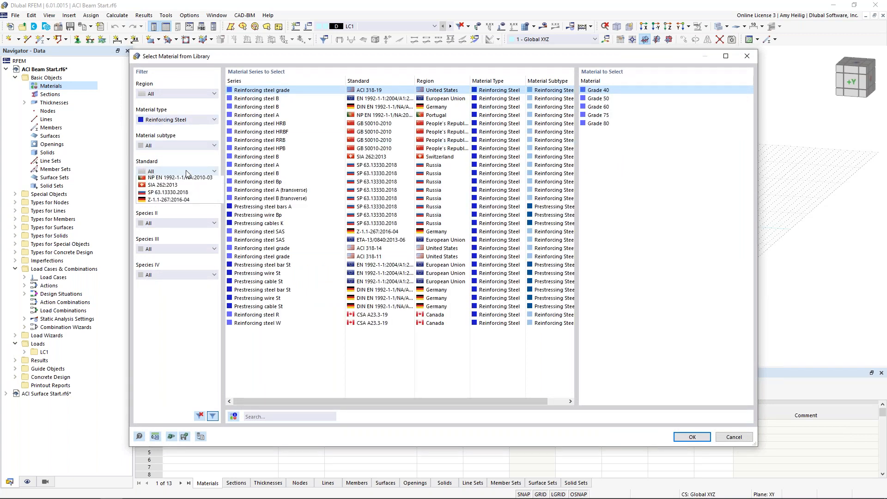
click(185, 171)
click(185, 203)
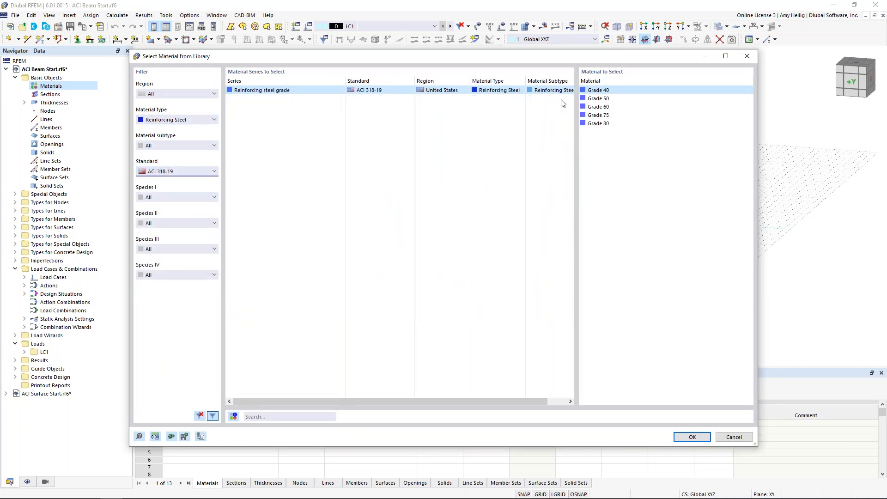
click(593, 108)
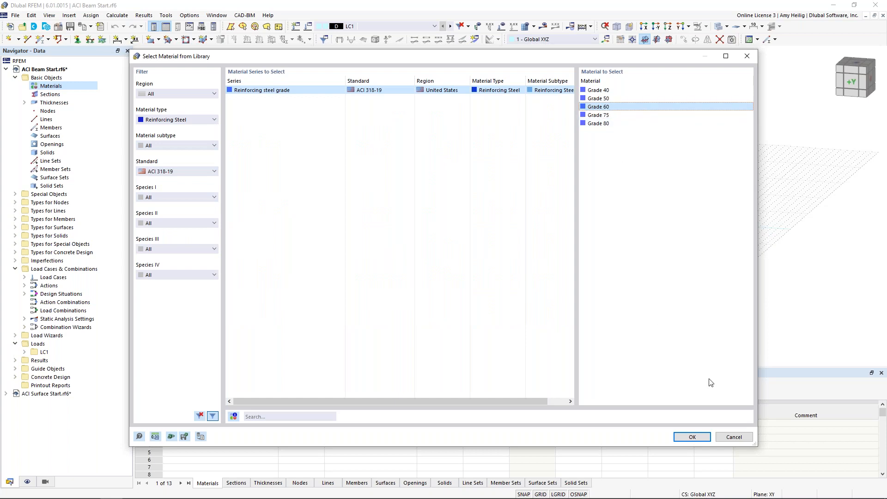
click(692, 437)
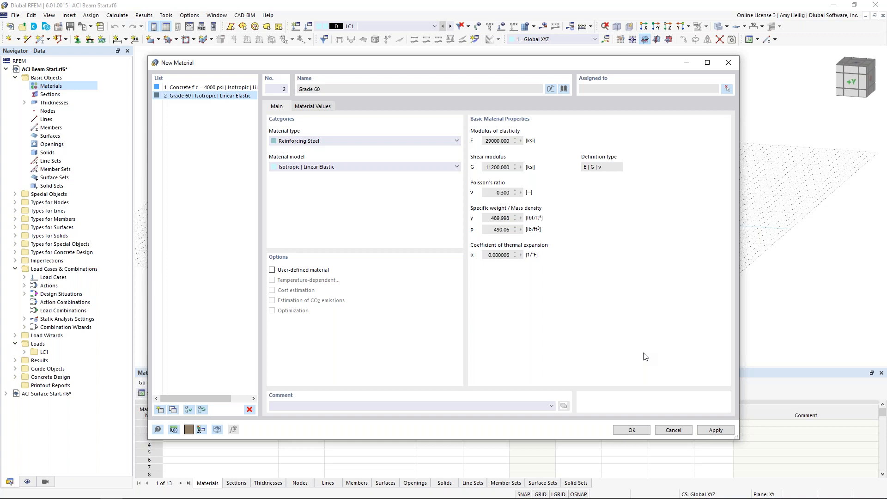
click(632, 430)
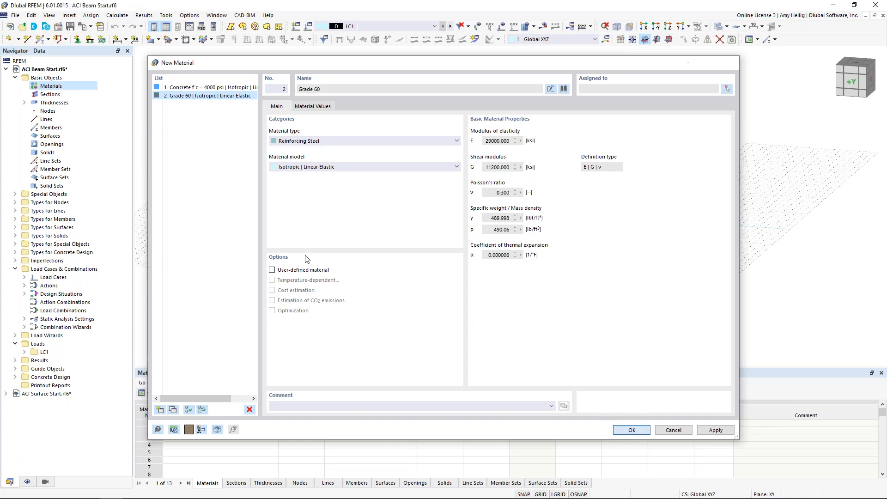
click(24, 86)
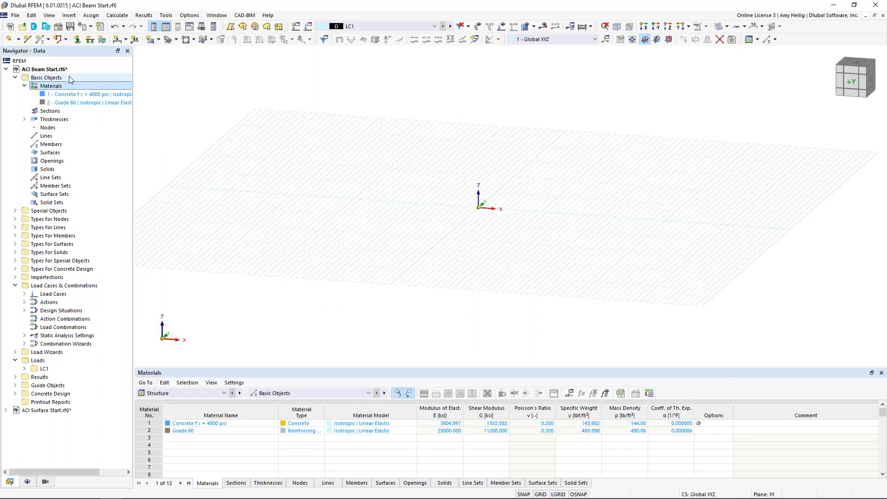
Create a new rectangular section in the 4000 psi concrete, with width b = 12 in and depth d = 18 in.
right_click(61, 111)
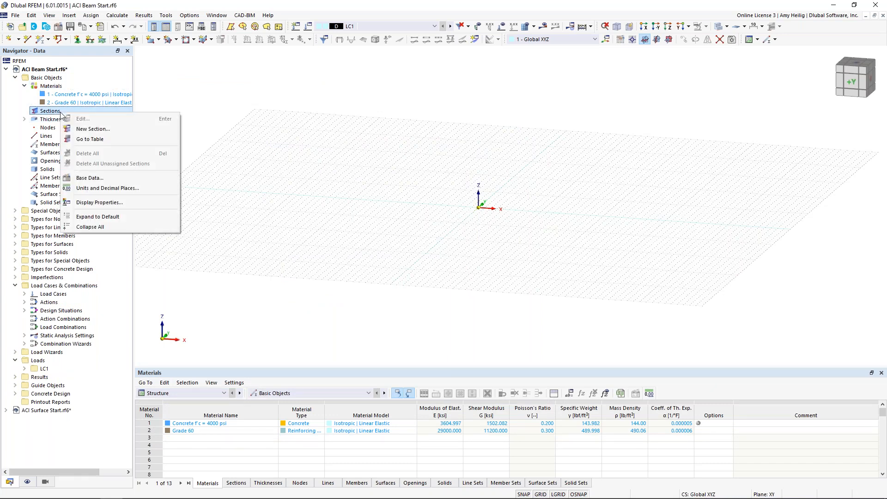
click(91, 130)
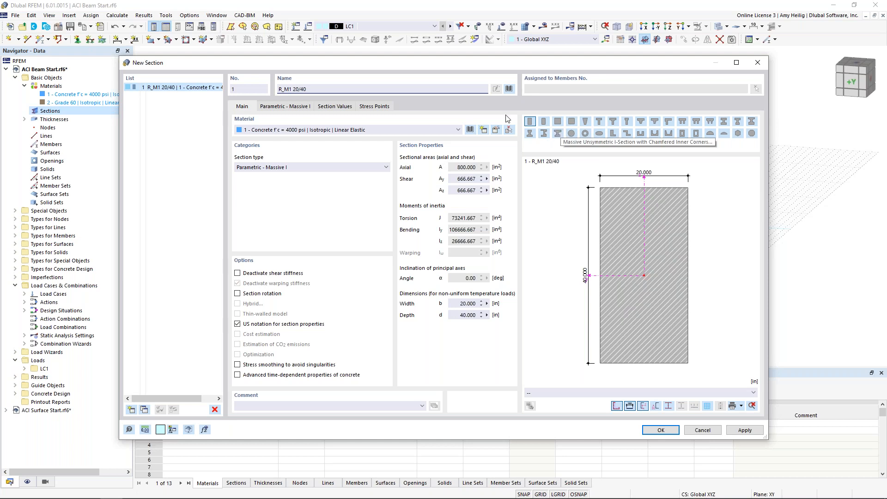
click(509, 90)
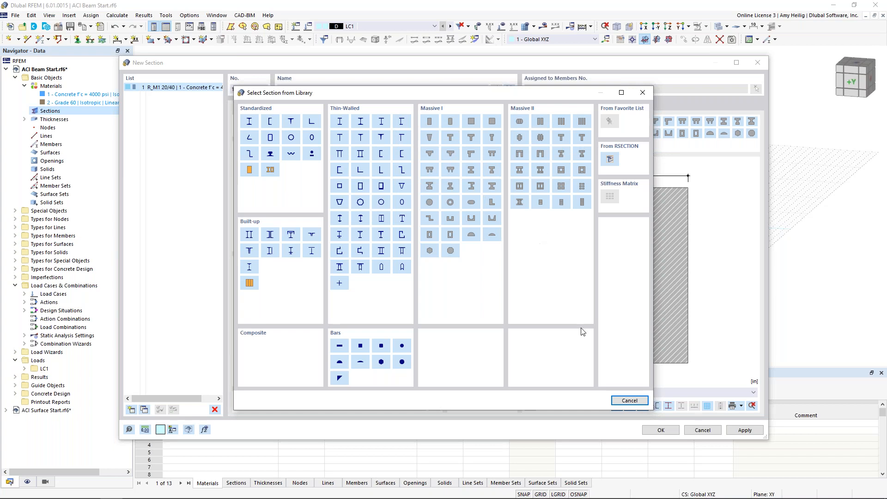
click(624, 401)
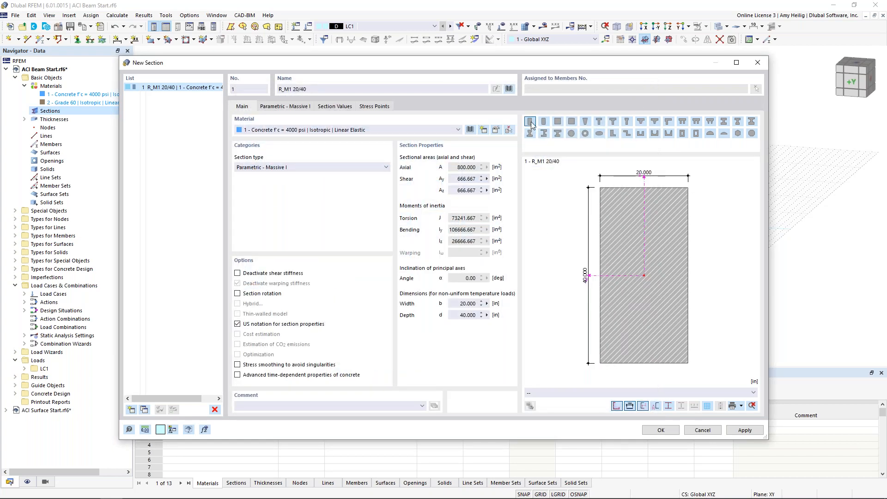
click(282, 110)
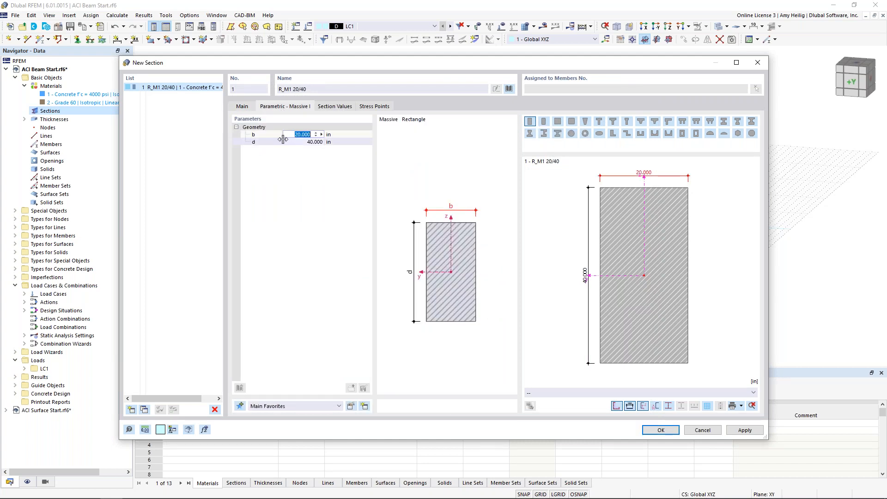
text(12)
key(Tab)
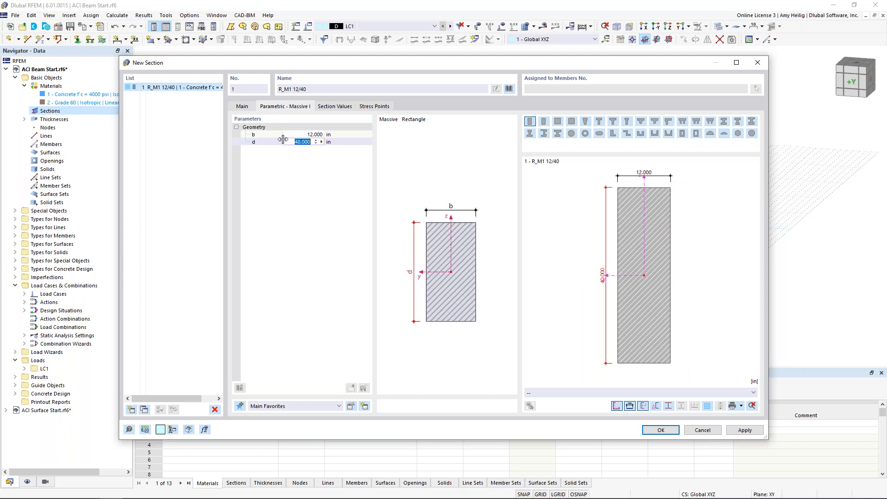
text(18)
key(Return)
Review the rectangular section's calculated section values, then save the section and list it under the model's sections.
click(334, 106)
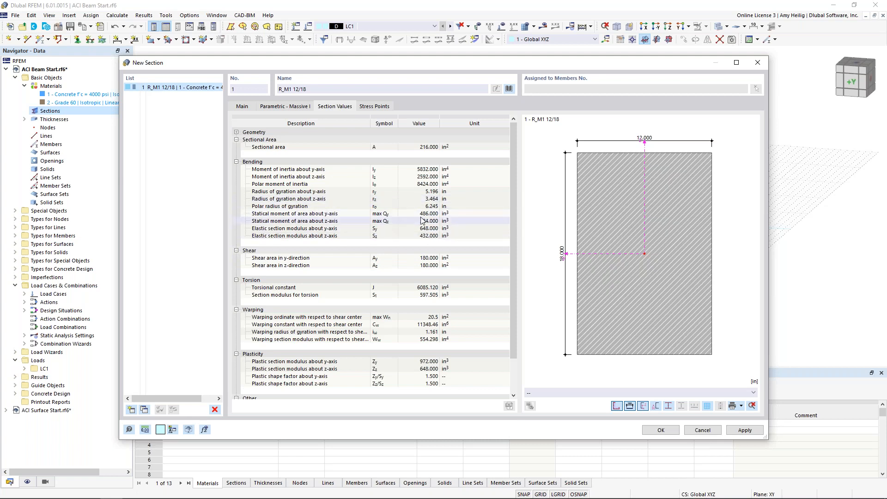
click(651, 430)
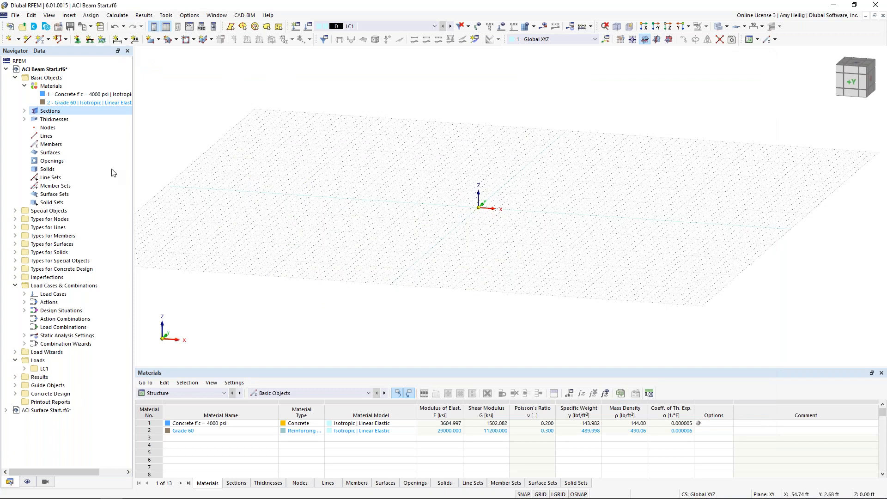
click(24, 111)
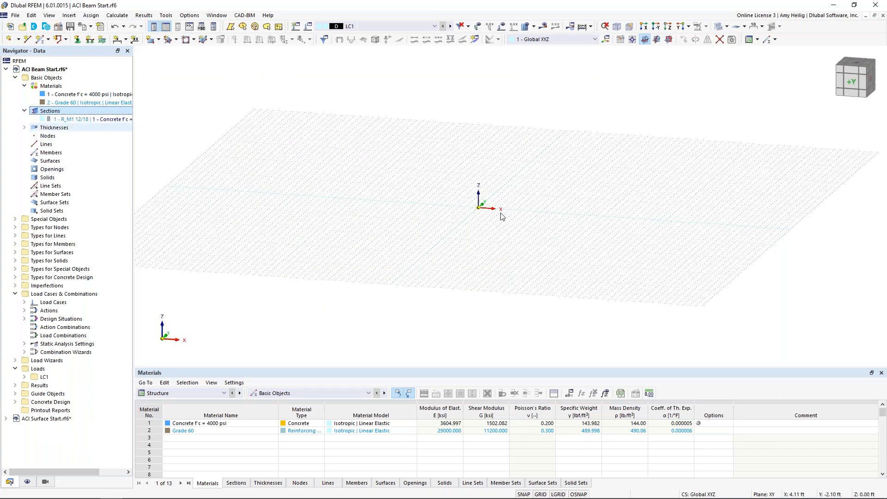
Draw a single beam member with design properties enabled from the origin to X = 26 ft along the X-axis.
click(40, 42)
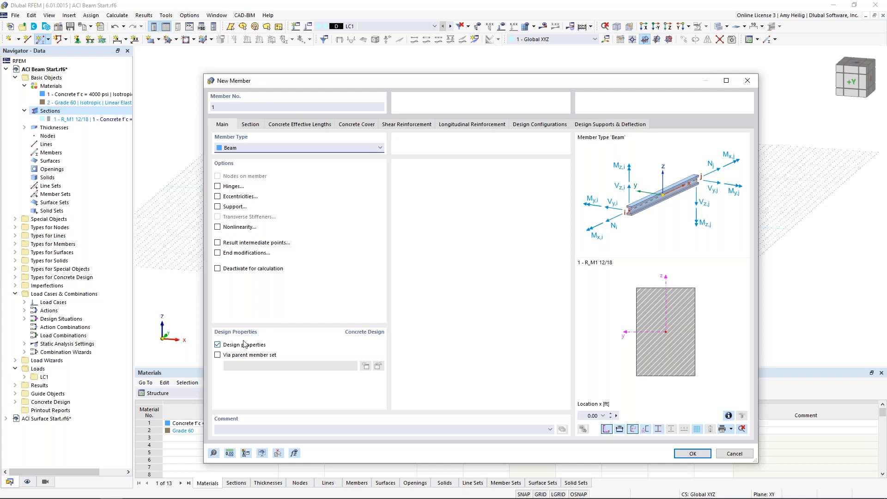
click(218, 345)
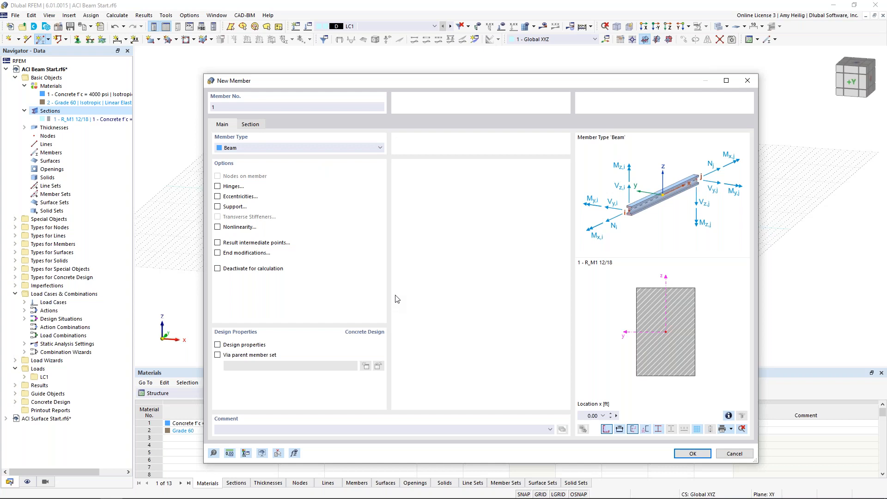
click(217, 344)
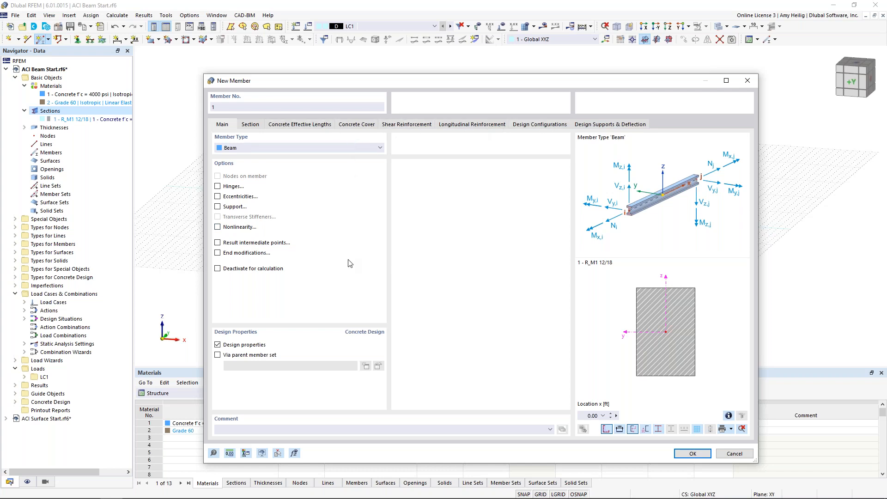
click(684, 454)
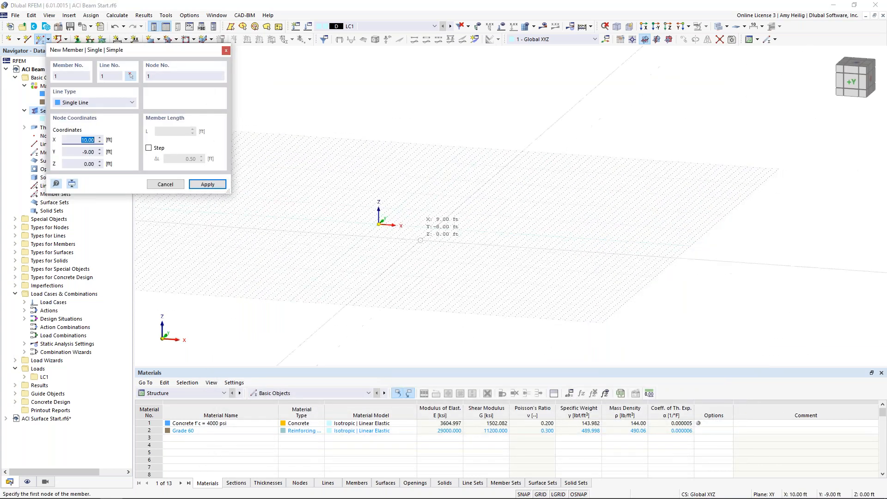
click(364, 219)
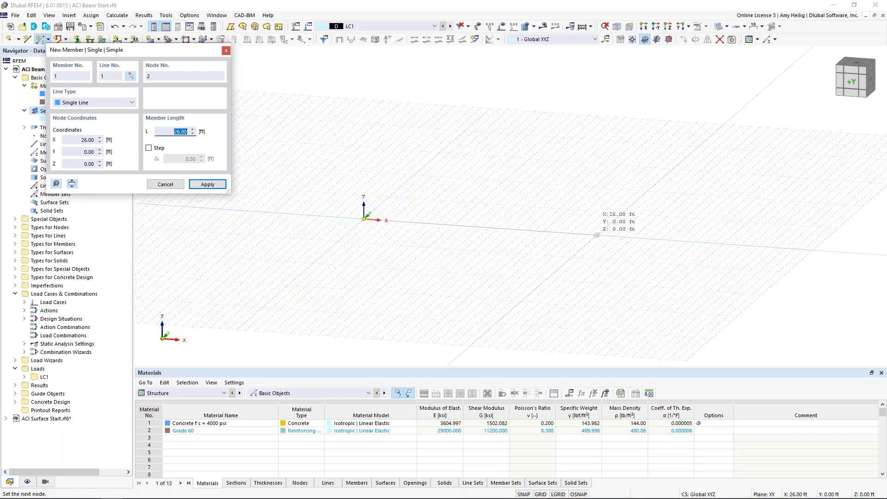
click(597, 235)
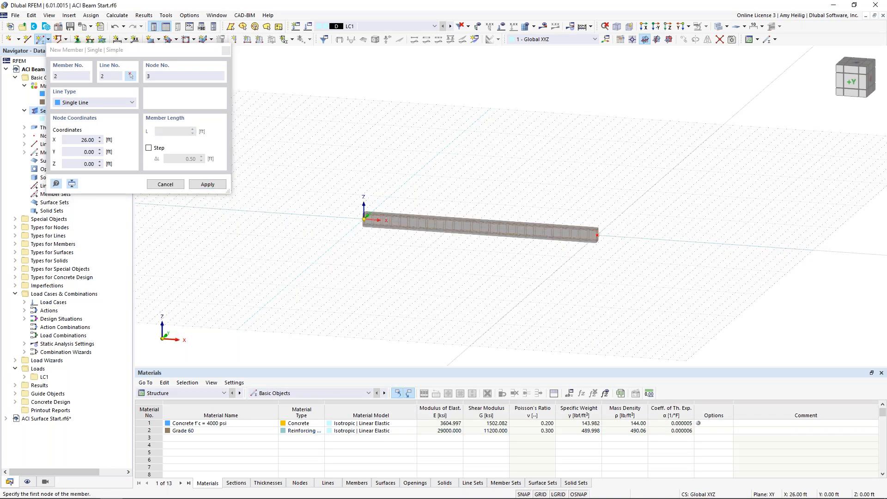
key(Escape)
Place an on-member node 20 ft from the beam's start using Divide Member by distance, without dividing the member.
scroll(558, 258, up, 2)
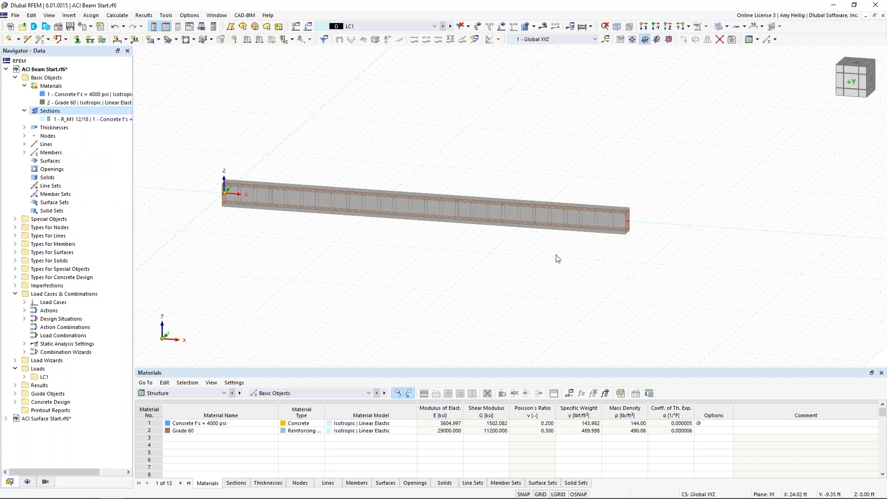
right_click(515, 213)
mouse_move(560, 243)
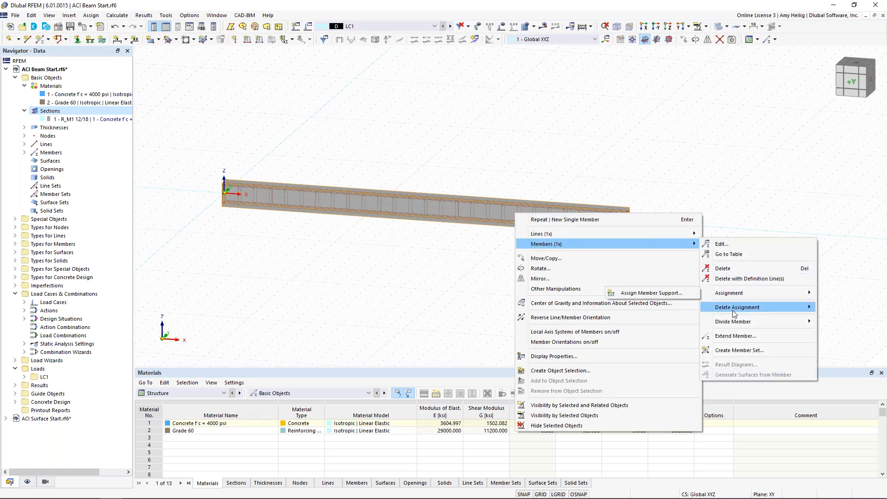
mouse_move(707, 325)
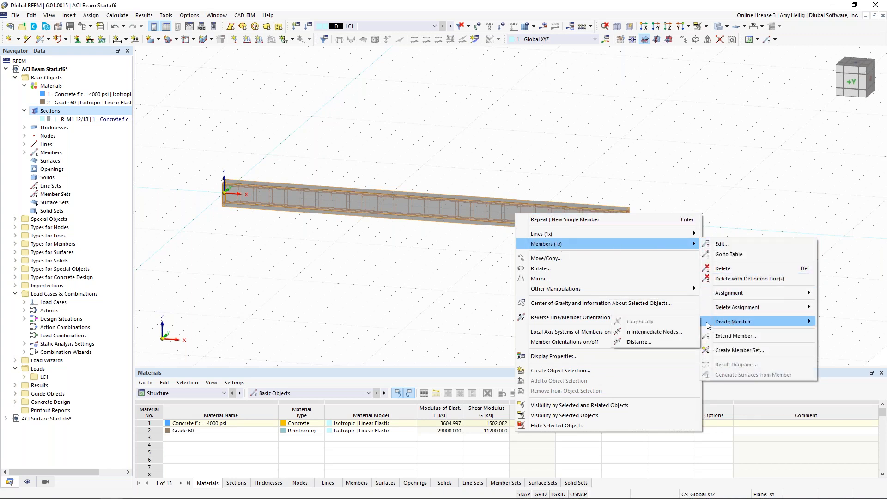
click(657, 341)
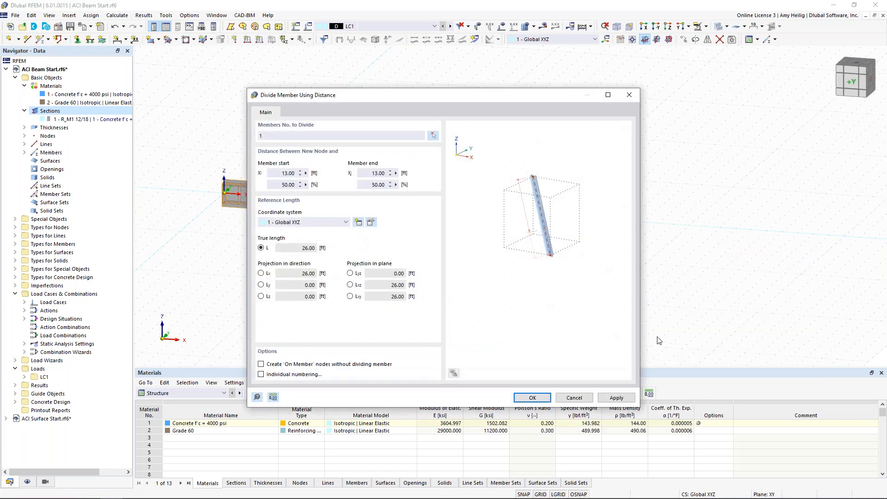
click(276, 173)
text(20)
click(261, 364)
click(532, 398)
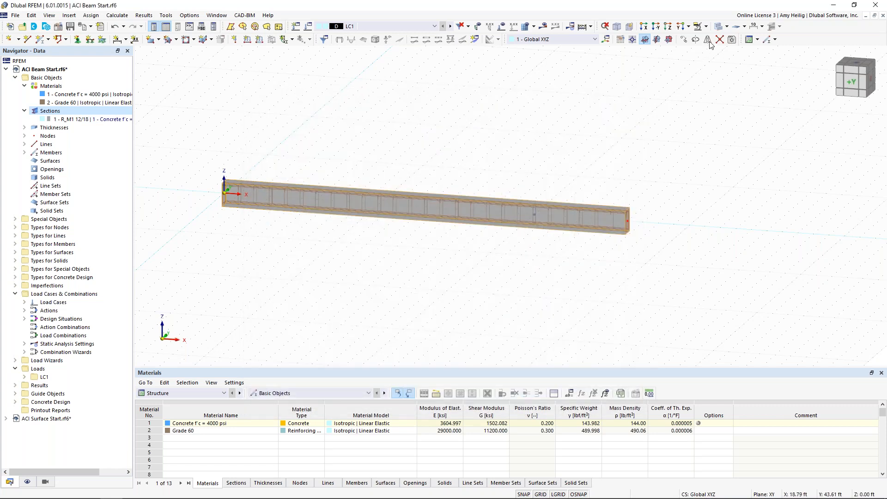
Turn off the work plane grid and show the beam in wireframe to inspect the intermediate node and reinforcement.
click(540, 493)
scroll(532, 217, up, 5)
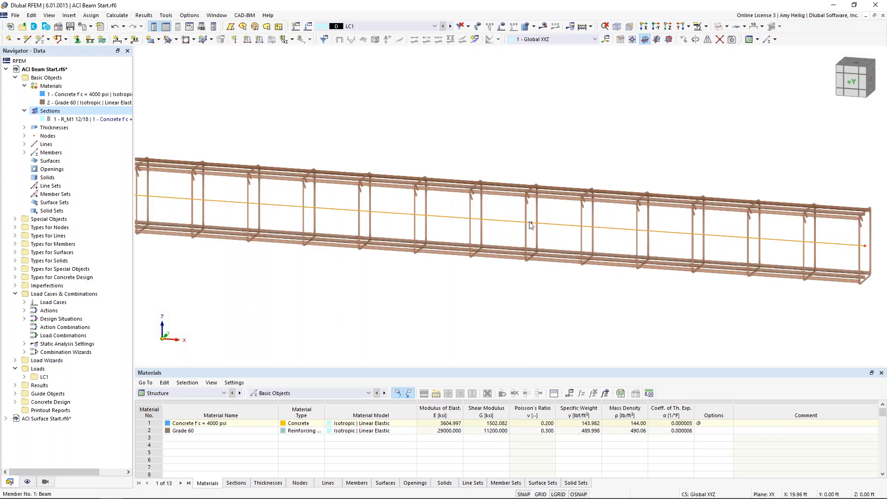
scroll(532, 225, down, 5)
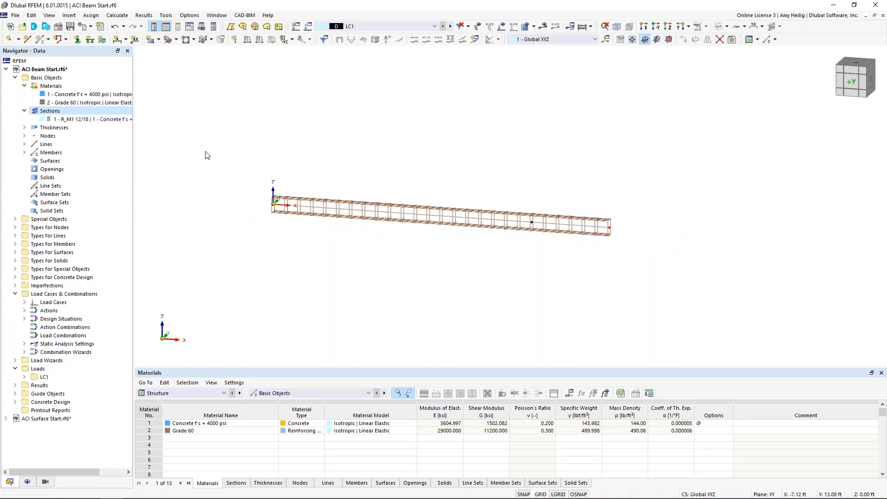
Define a new nodal support restrained in all three translations and in rotation about X, with rotations about Y and Z free.
click(77, 40)
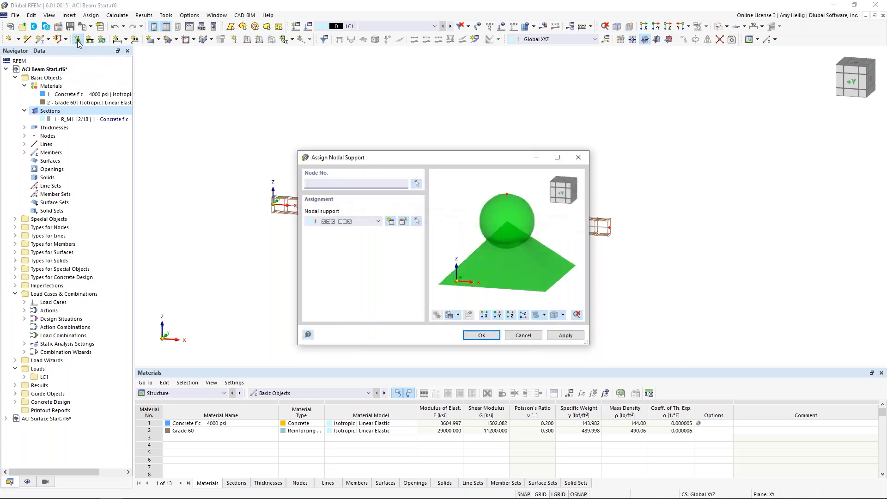
click(373, 223)
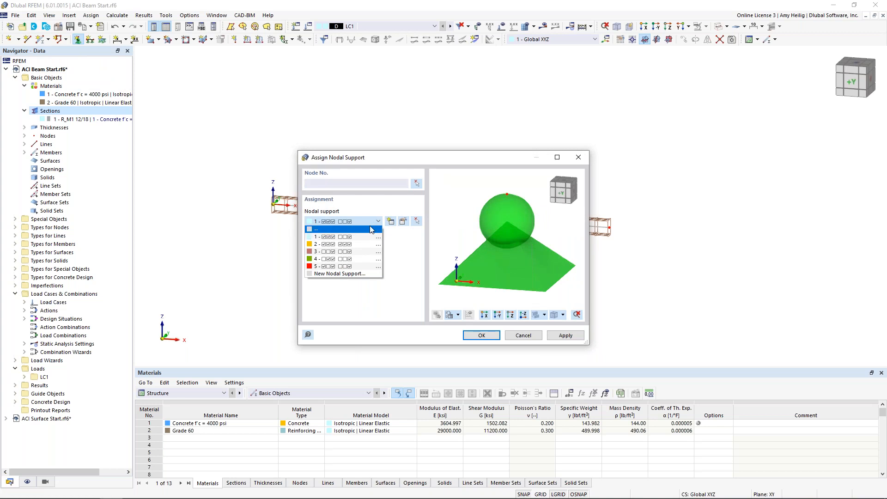
click(361, 245)
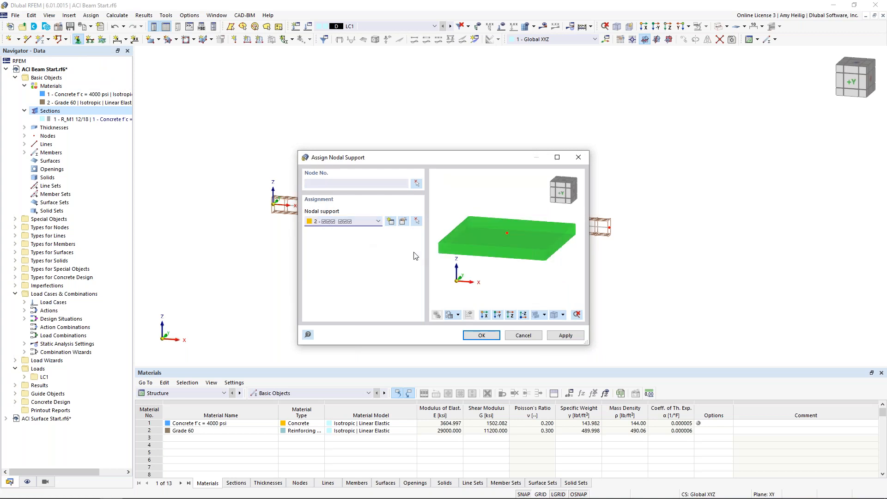
click(379, 222)
click(362, 272)
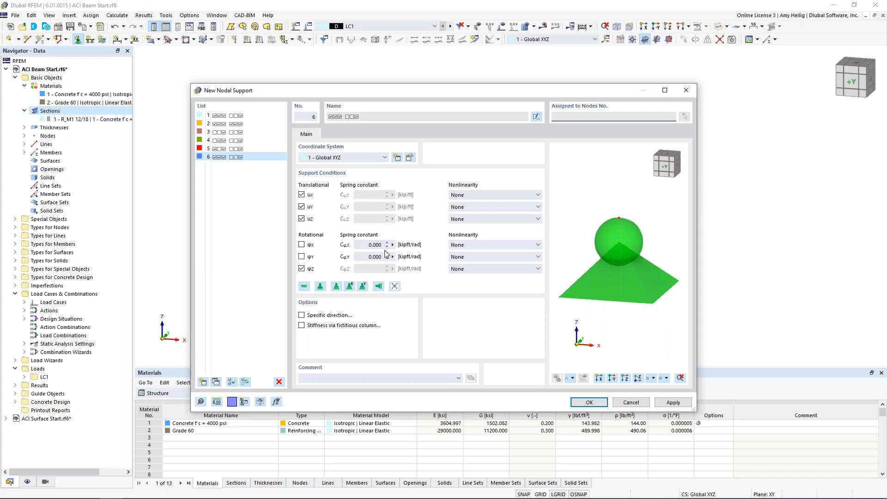
click(472, 220)
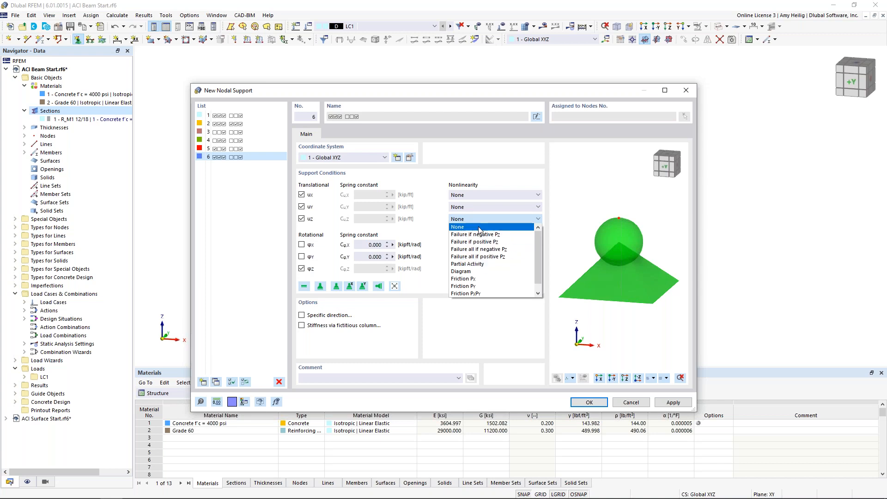
click(439, 227)
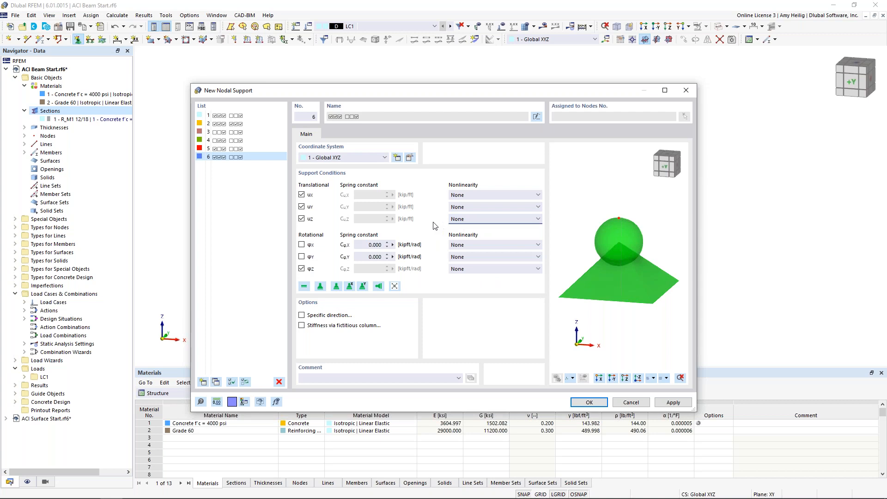
click(301, 245)
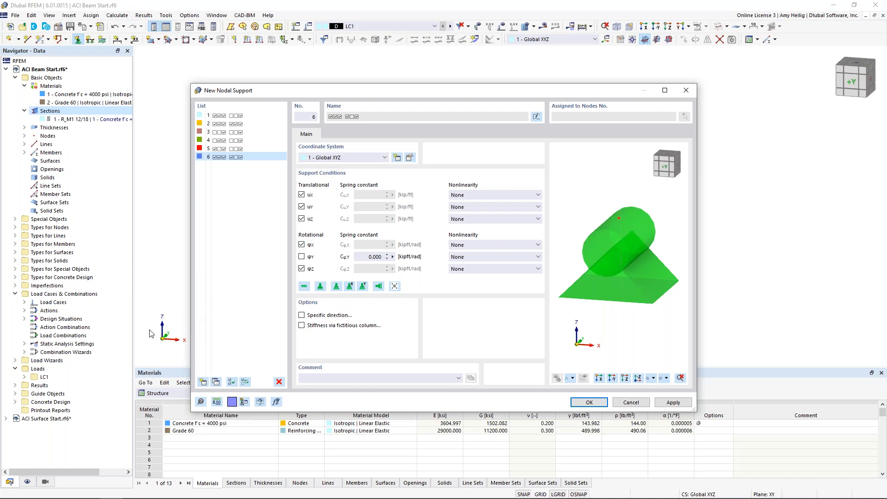
click(302, 269)
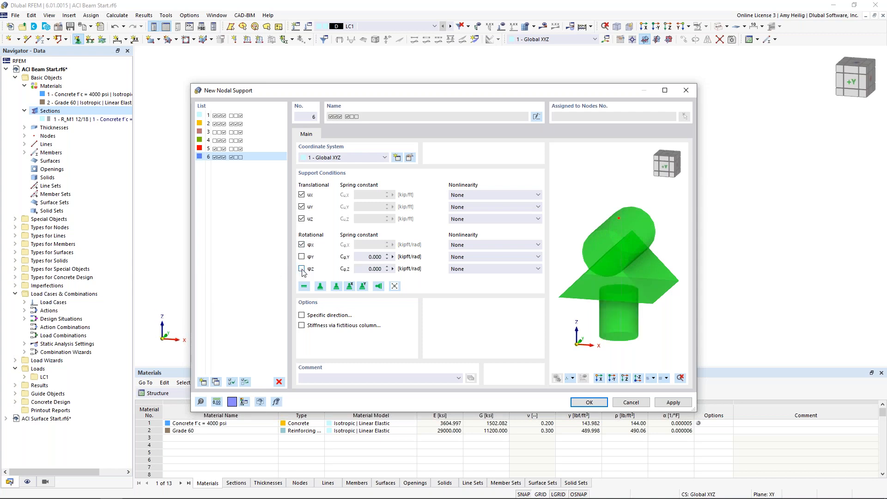
click(589, 401)
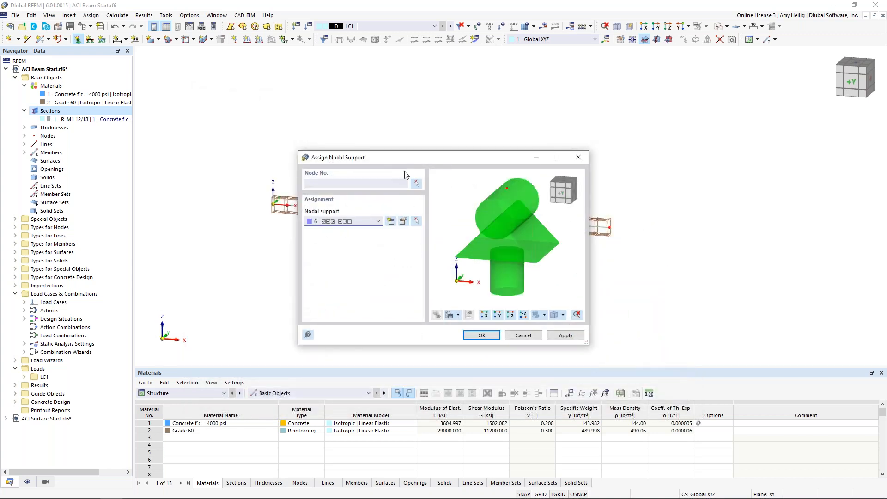
Assign the new nodal support to node 1 at the beam's start and apply it.
click(417, 183)
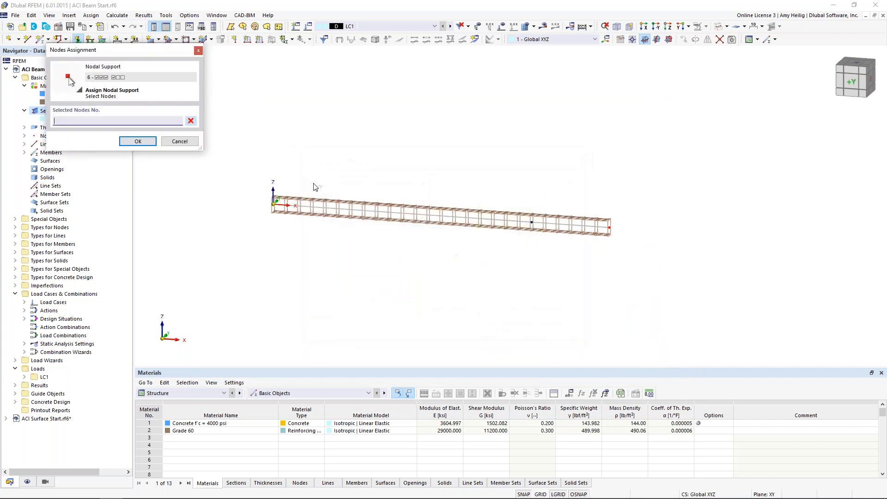
click(274, 202)
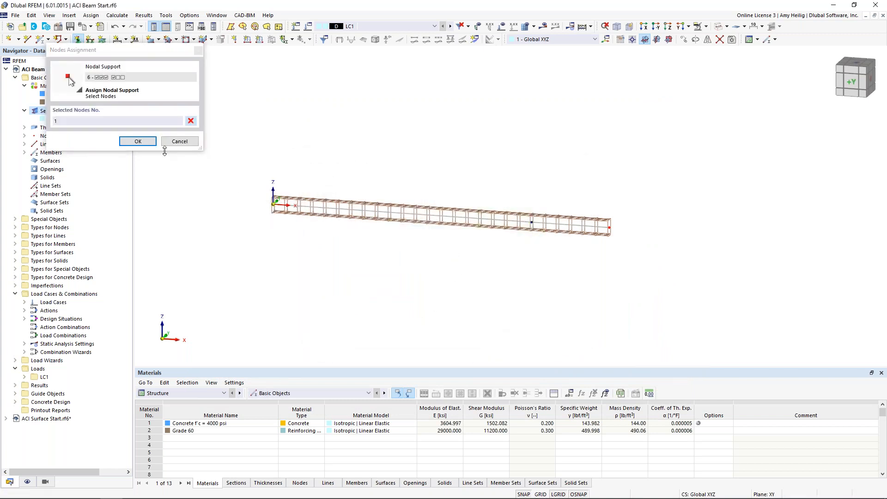
click(138, 141)
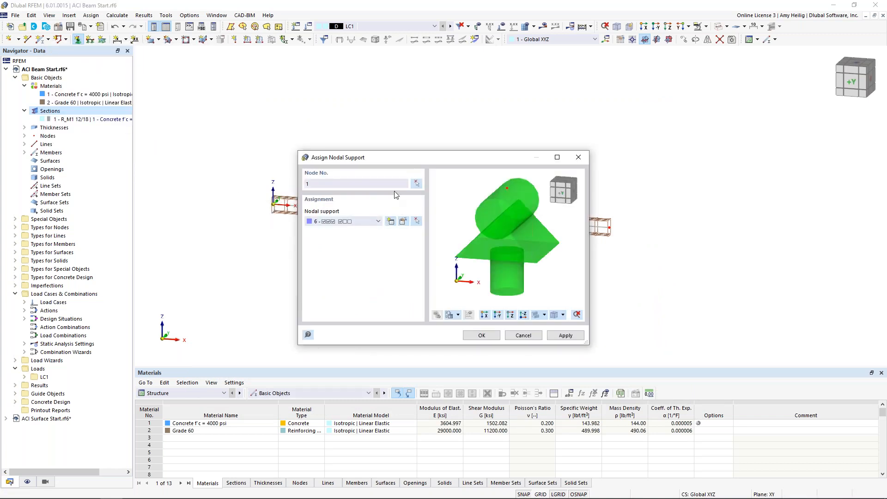
click(563, 336)
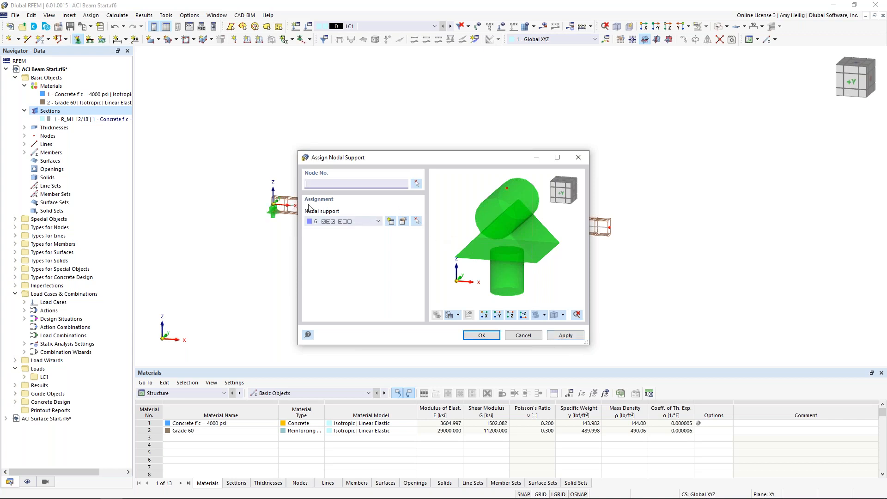
Define a new nodal support restrained in translation Y and Z and rotation about Z, with translation X and rotations about X and Y free.
click(390, 222)
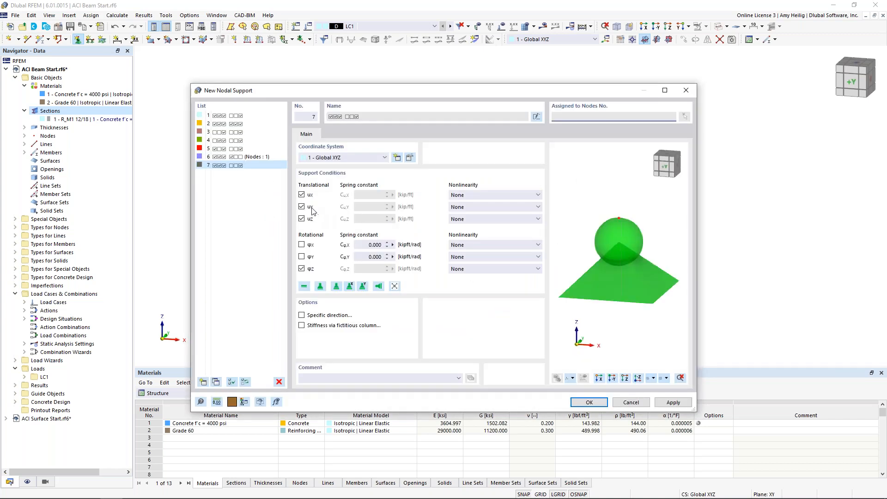
click(301, 195)
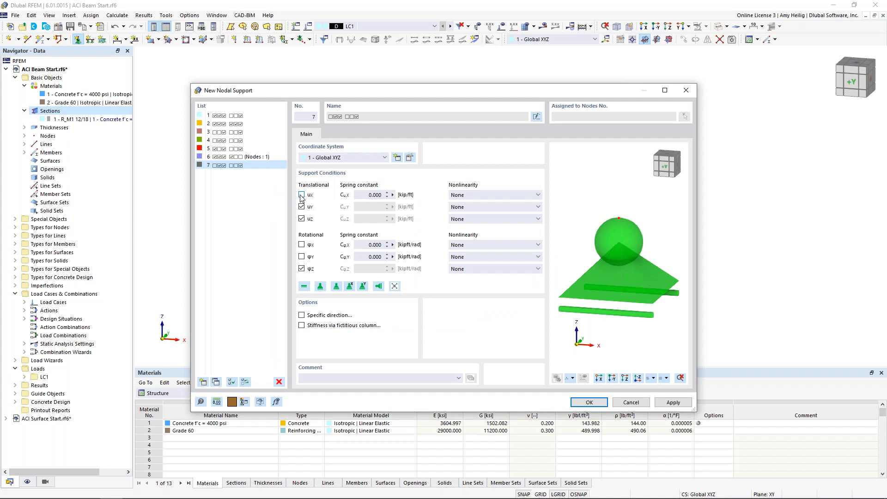
click(589, 402)
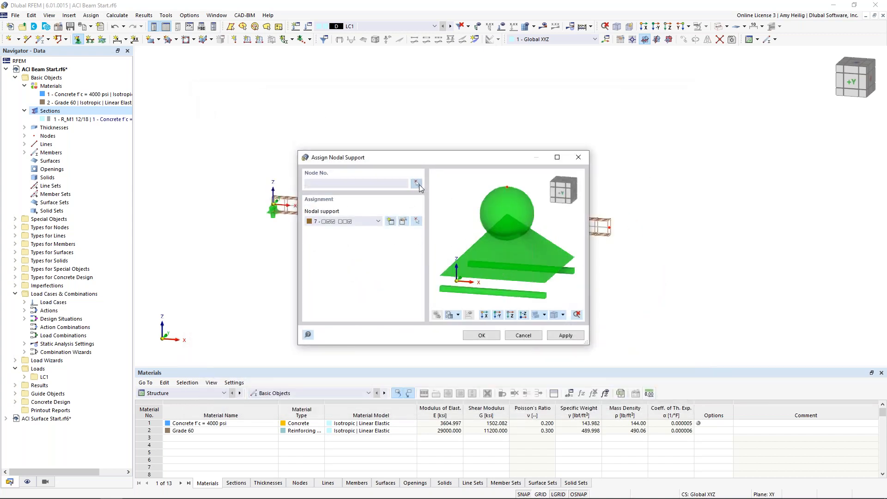
Assign the new nodal support to intermediate node 3 on the beam and finish the support assignment.
click(416, 184)
click(531, 222)
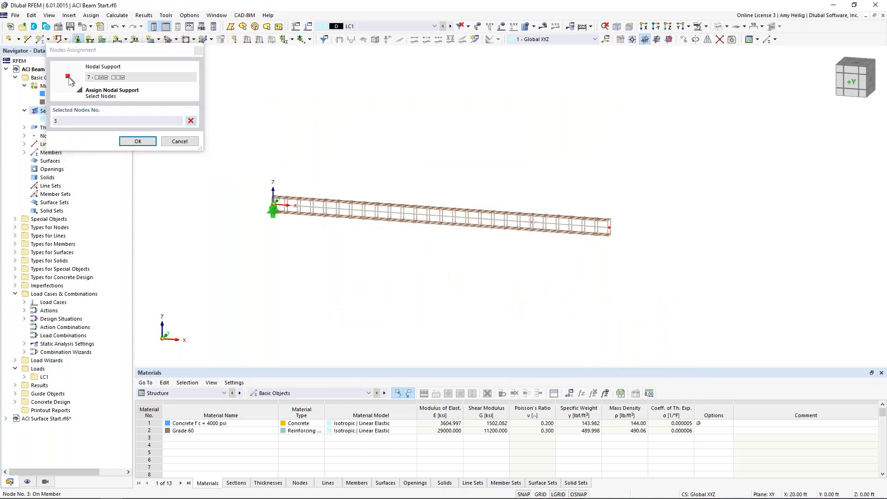
click(141, 142)
click(481, 335)
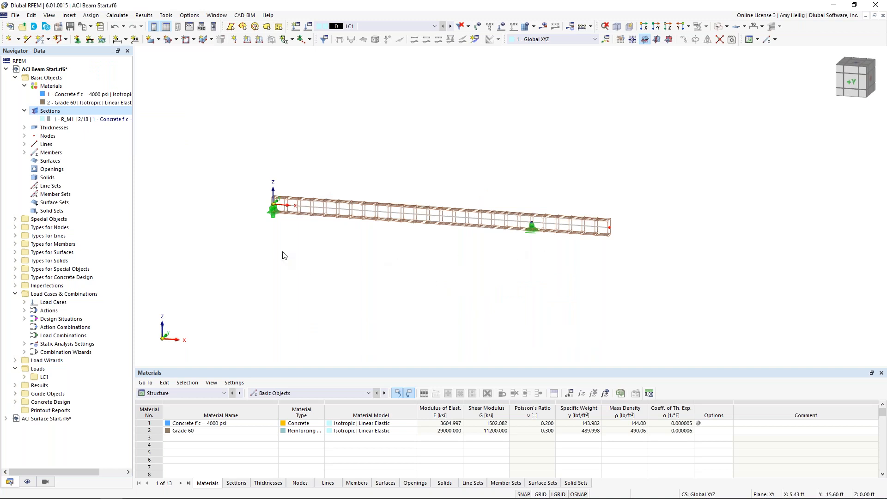
Enlarge the display size of the nodal support symbols in the model view.
right_click(272, 217)
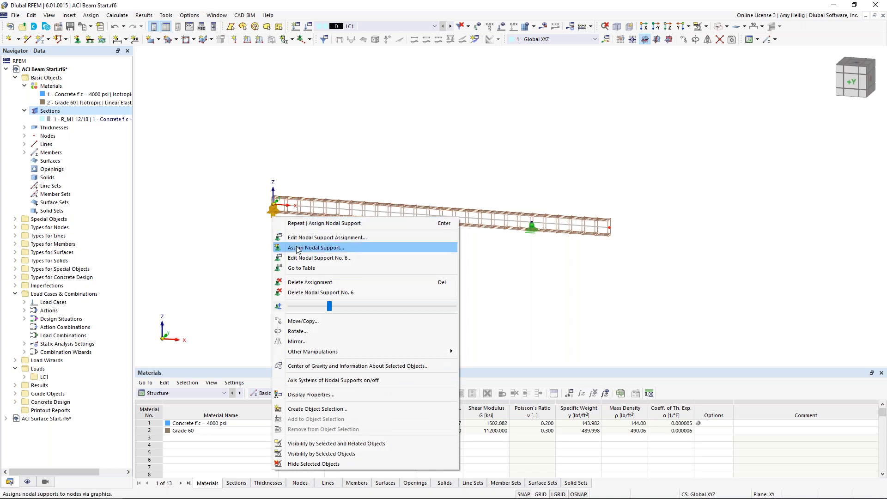
drag(329, 307, 348, 307)
click(503, 295)
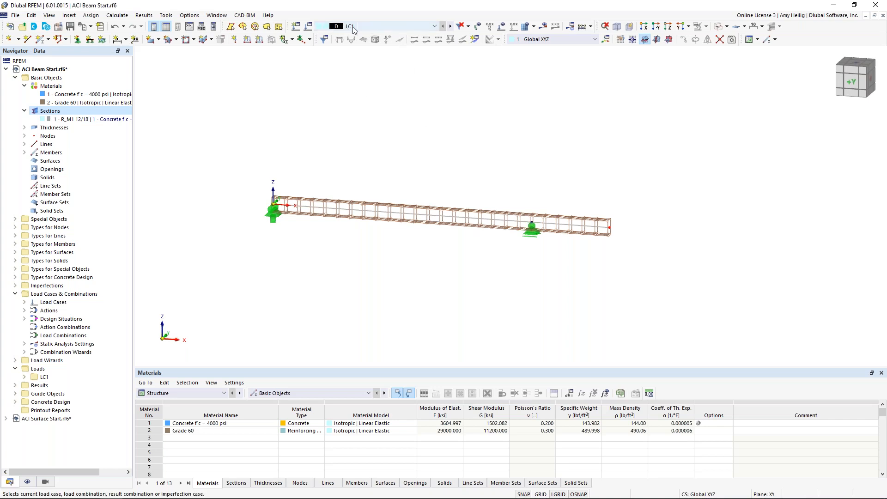
Name load case LC1 "Dead" and assign it the Dead load action category.
click(308, 27)
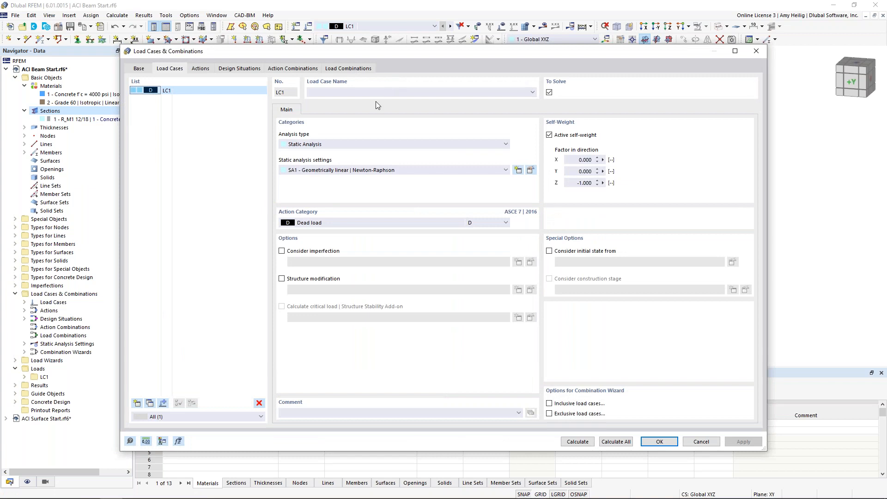
text(Dead)
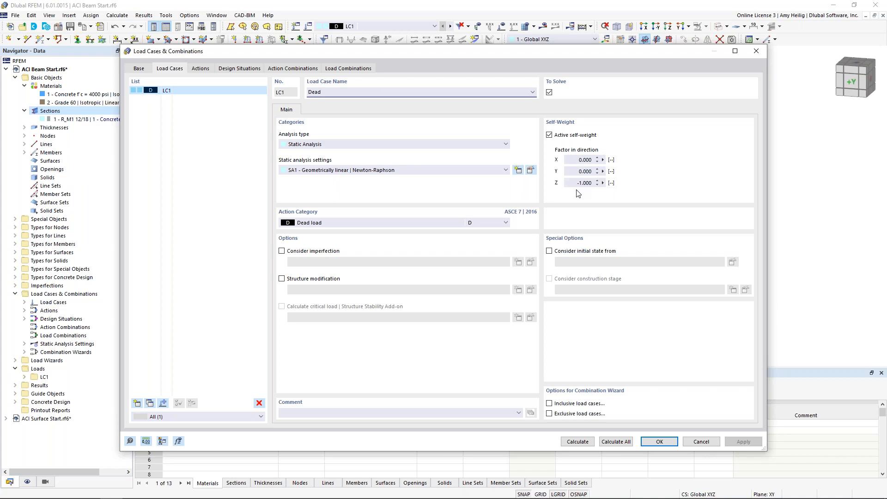
click(393, 222)
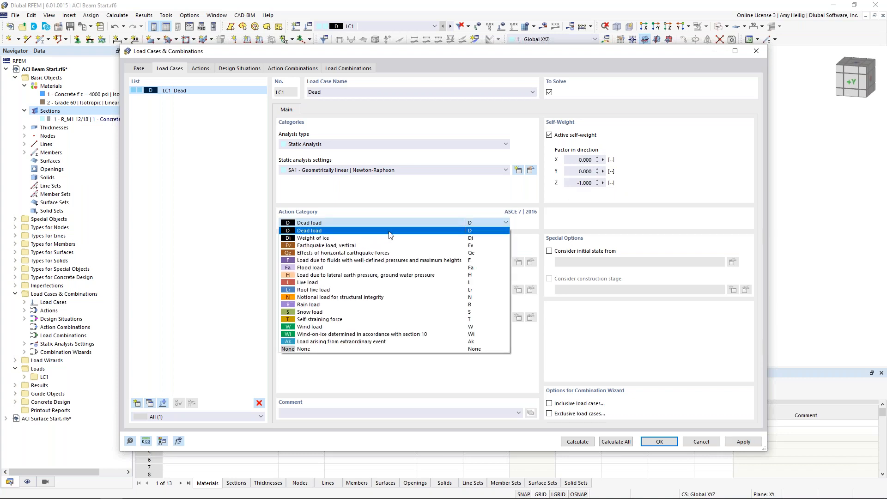
click(391, 231)
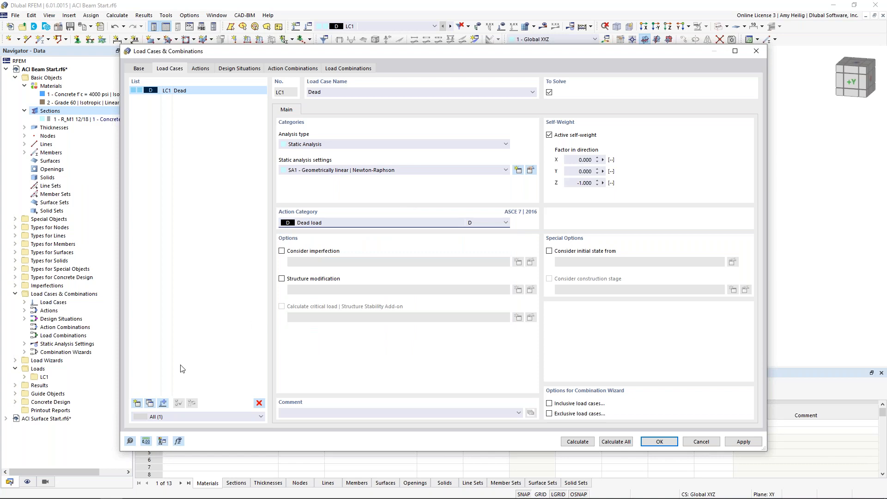
Create a second load case named "Live 1" with the Live load action category.
click(137, 403)
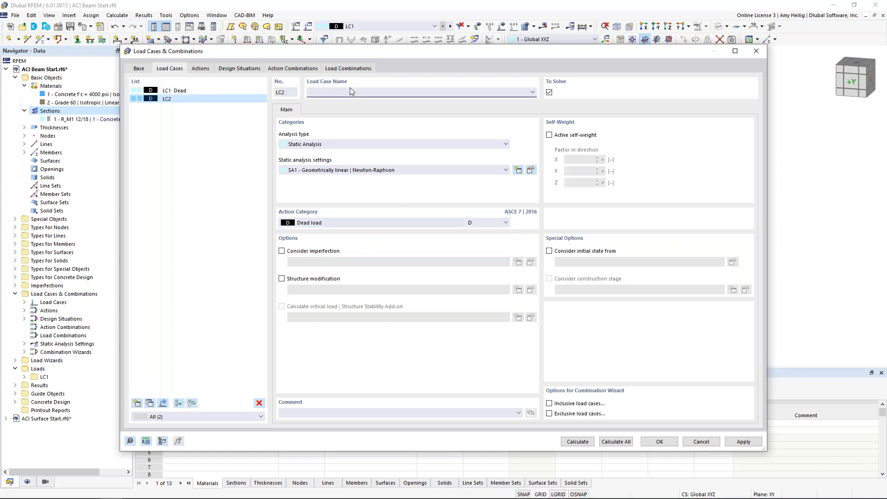
text(Live 1)
click(335, 223)
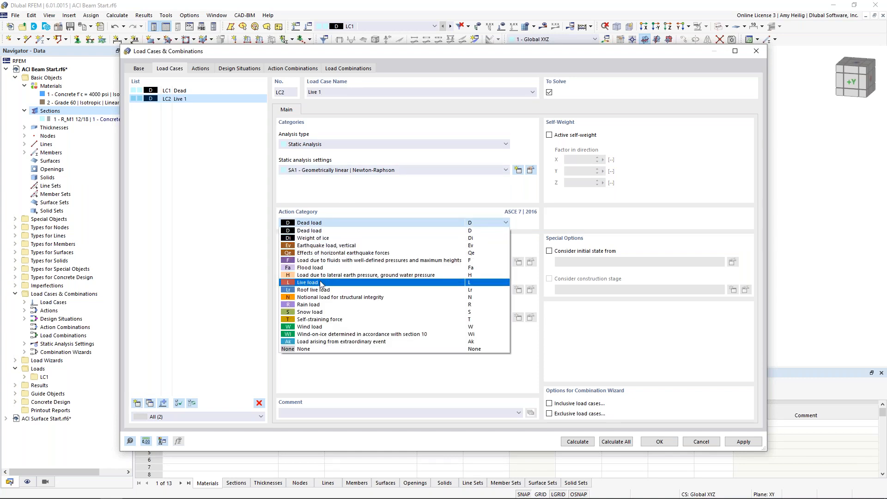
click(318, 284)
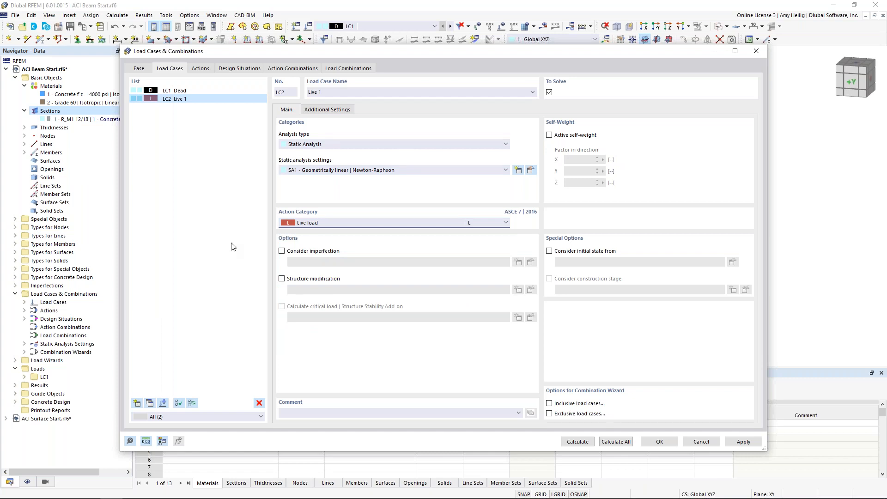
Copy the Live 1 load case and name the copy "Live 2".
click(150, 403)
click(323, 92)
key(BackSpace)
text(2)
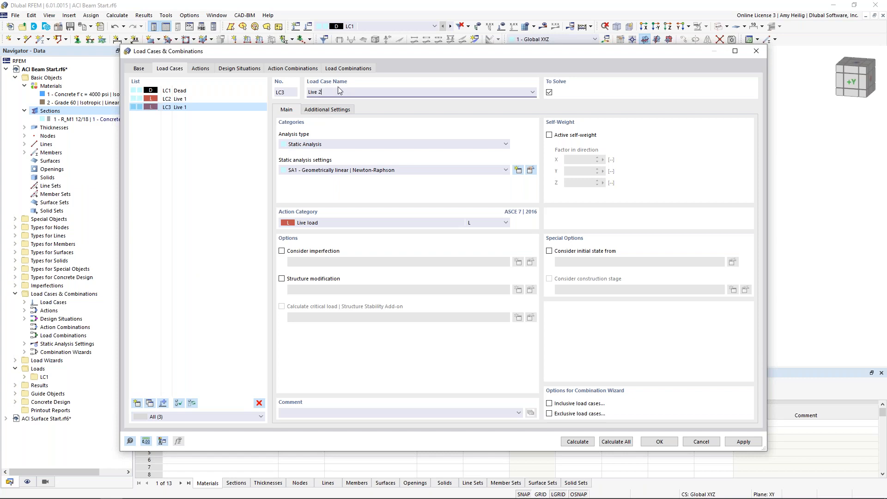
click(230, 99)
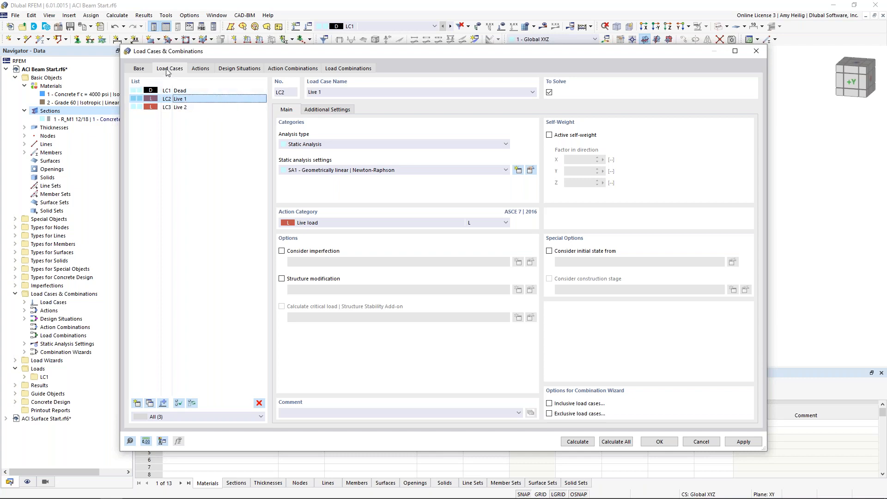
Keep ASCE 7 as the combination standard and enable combination names according to action category, saving the changes made so far.
click(139, 68)
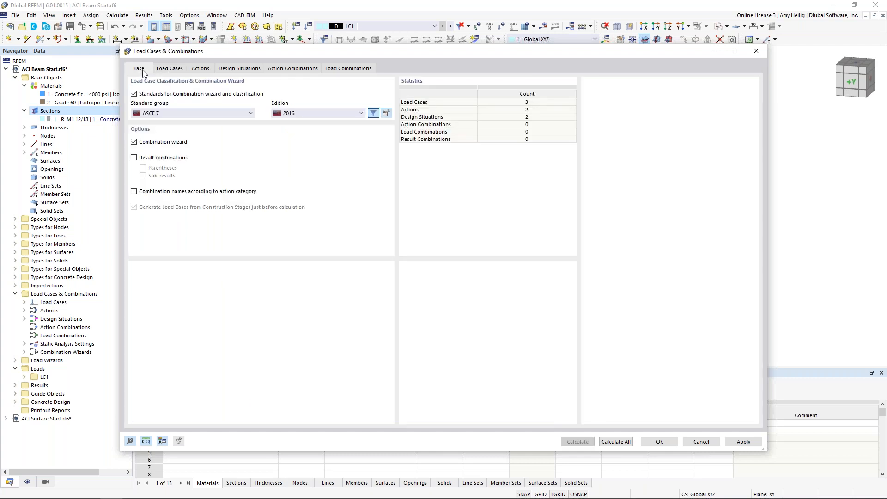
click(167, 117)
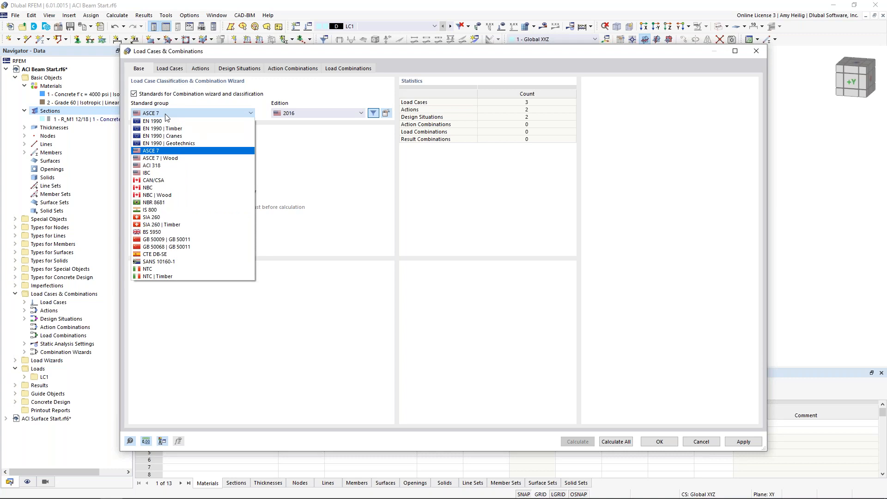
click(168, 151)
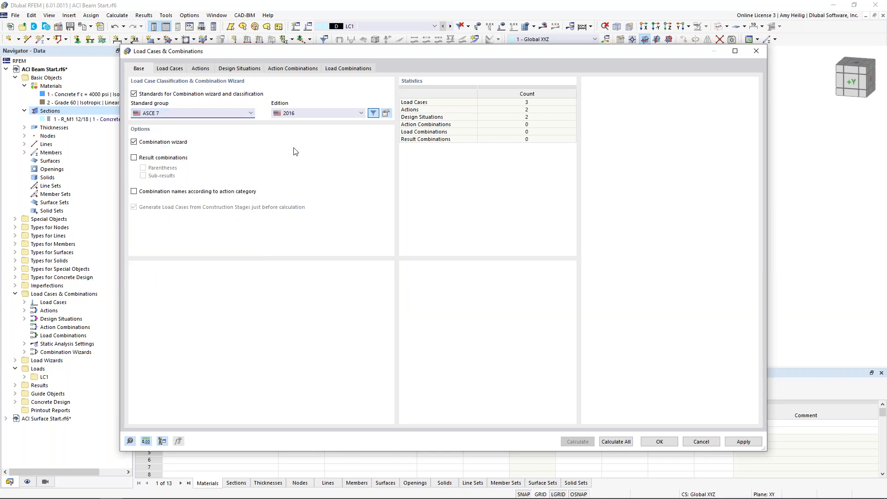
click(133, 191)
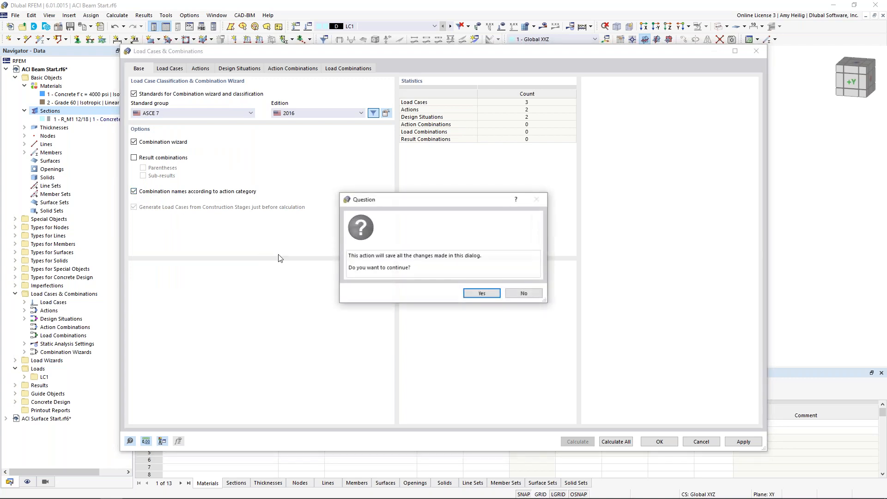
click(481, 294)
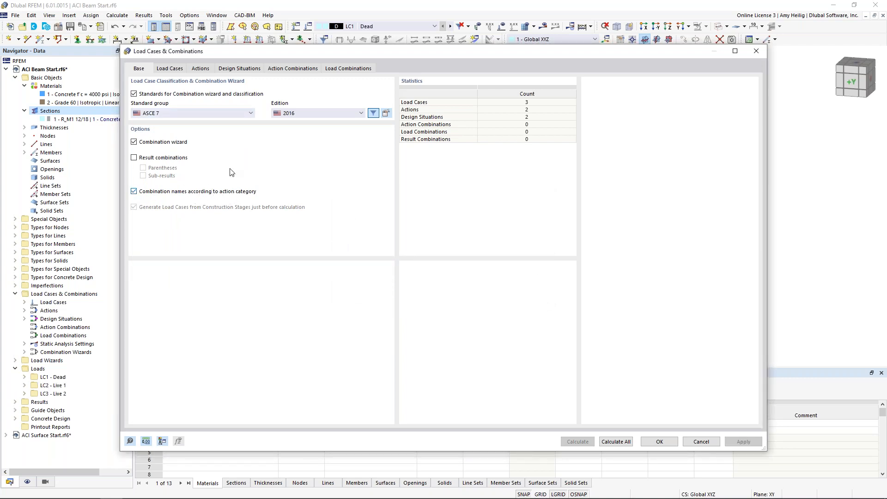
Review the generated actions and examine the action type choices for the live load action.
click(200, 68)
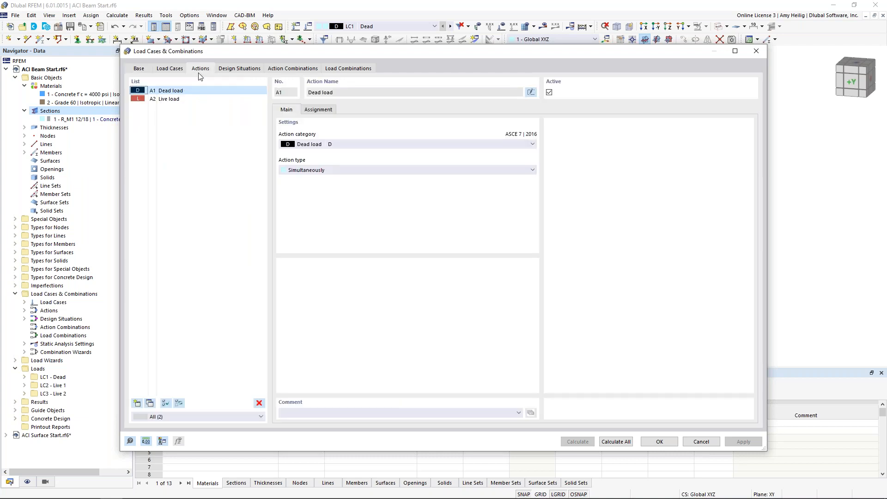
click(179, 99)
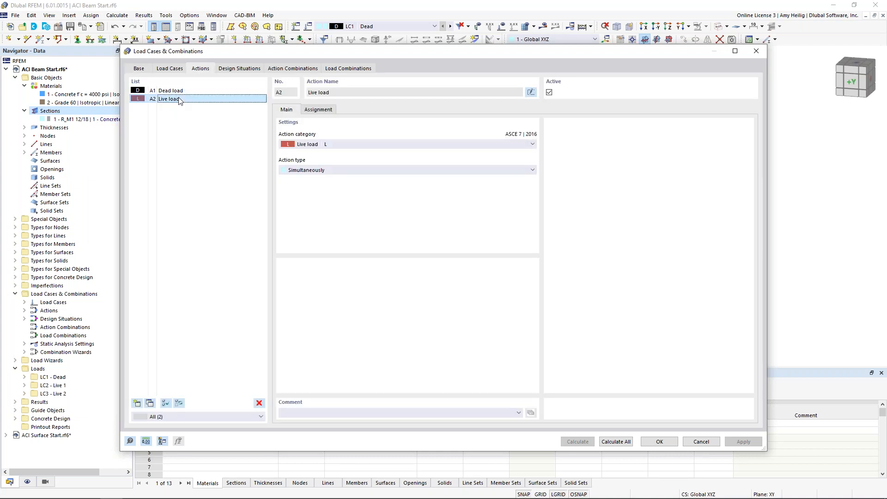
click(362, 170)
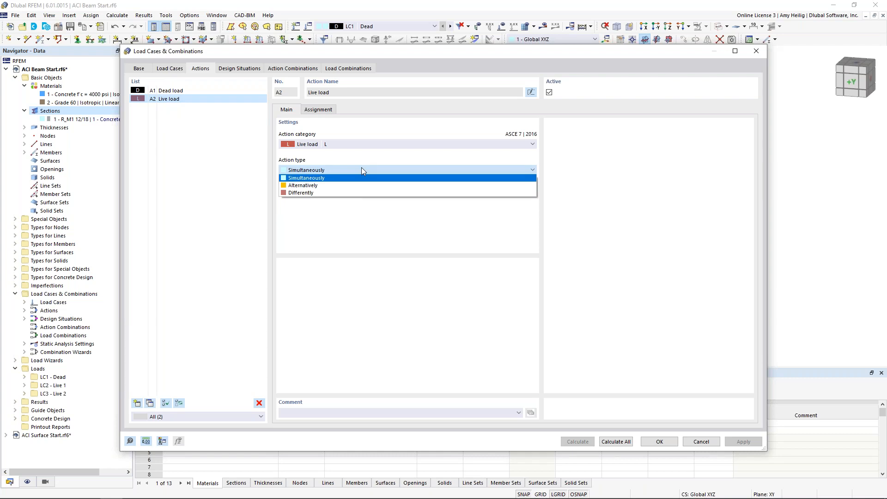
click(362, 170)
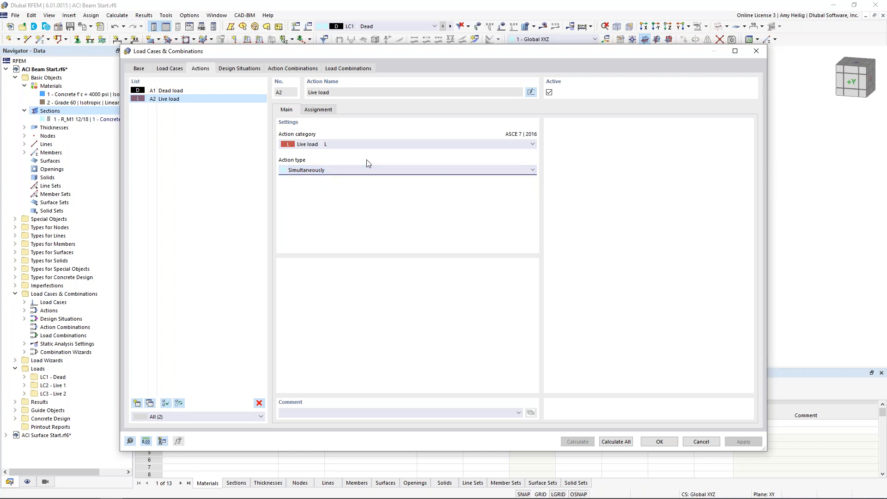
Review the design situations and inspect the ASCE 7 combination rules for Section 2.4 (ASD).
click(242, 68)
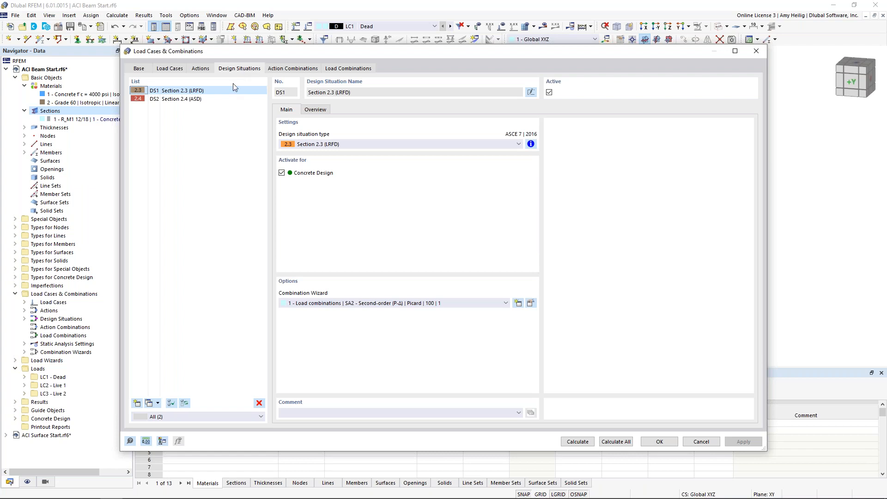
click(207, 100)
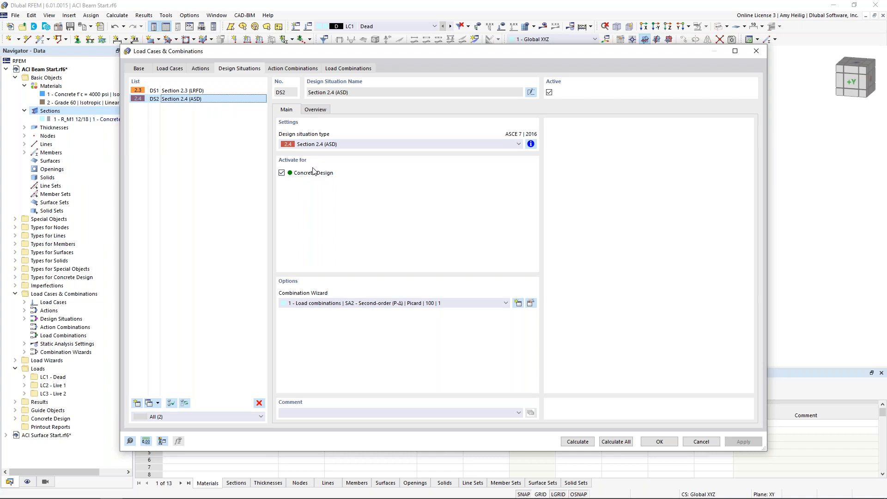
click(530, 144)
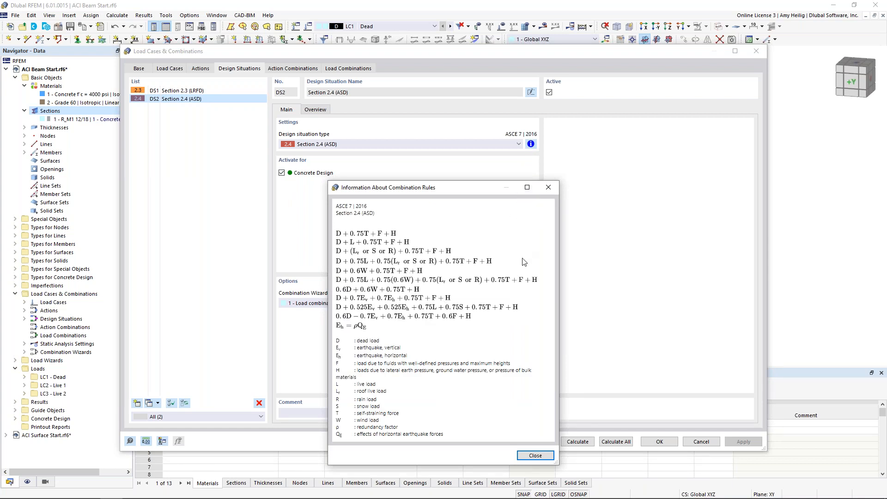
click(547, 187)
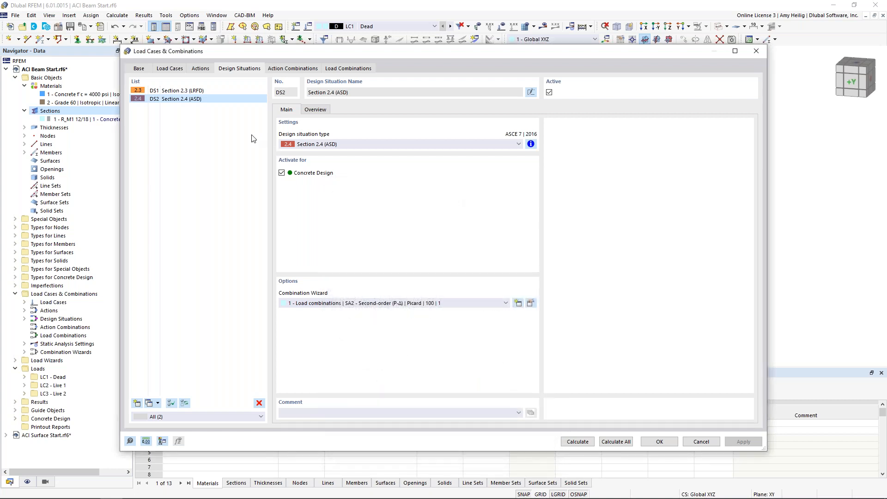
Edit the Section 2.3 (LRFD) design situation's combination wizard, choosing SA2 second-order (P-Δ) Picard for the static analysis.
click(206, 91)
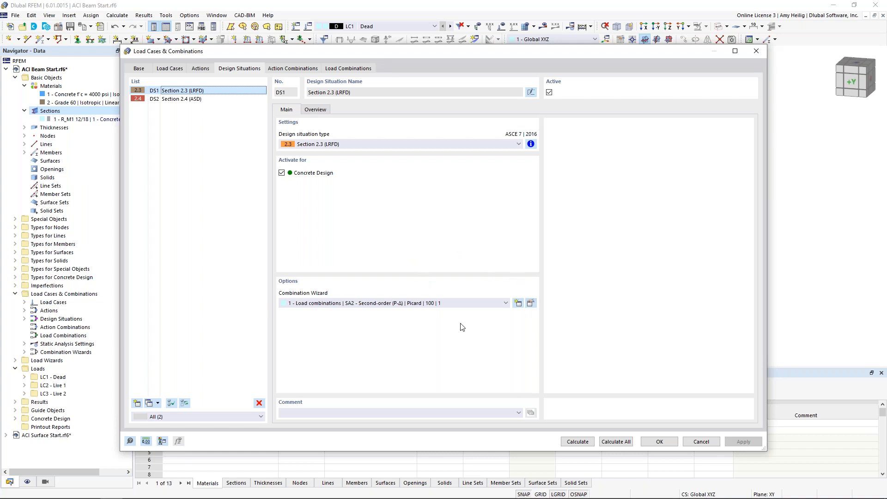
click(530, 303)
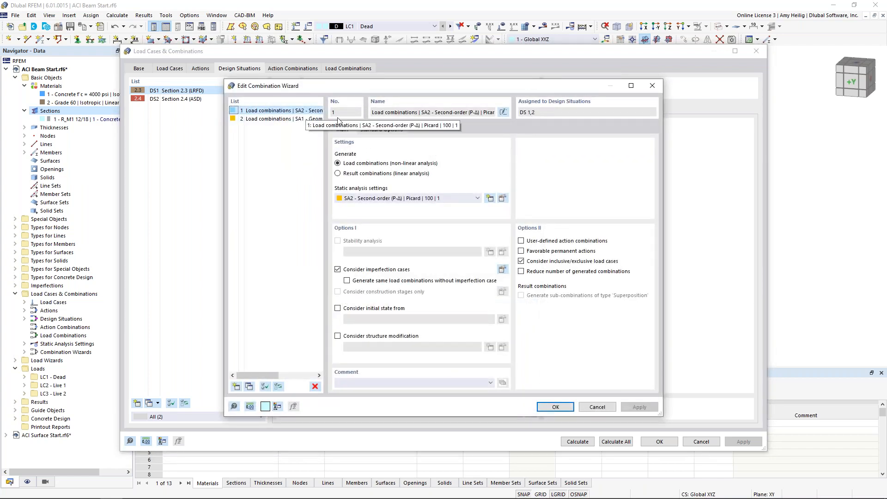
click(375, 200)
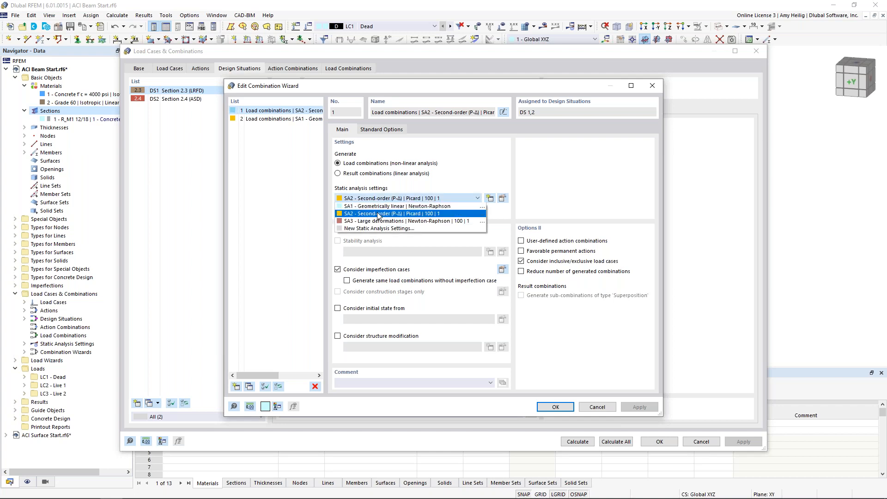
click(378, 215)
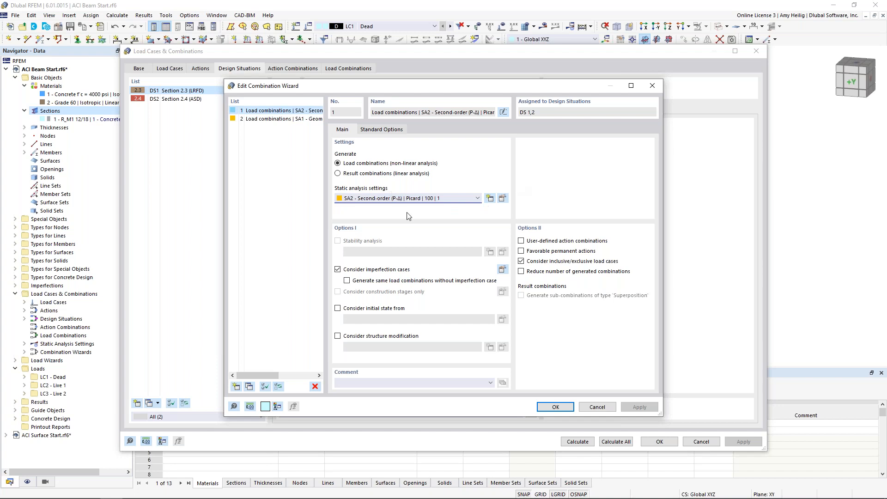
Enable structure modification in the LRFD combination wizard and create a new structure modification that modifies member stiffnesses.
click(338, 336)
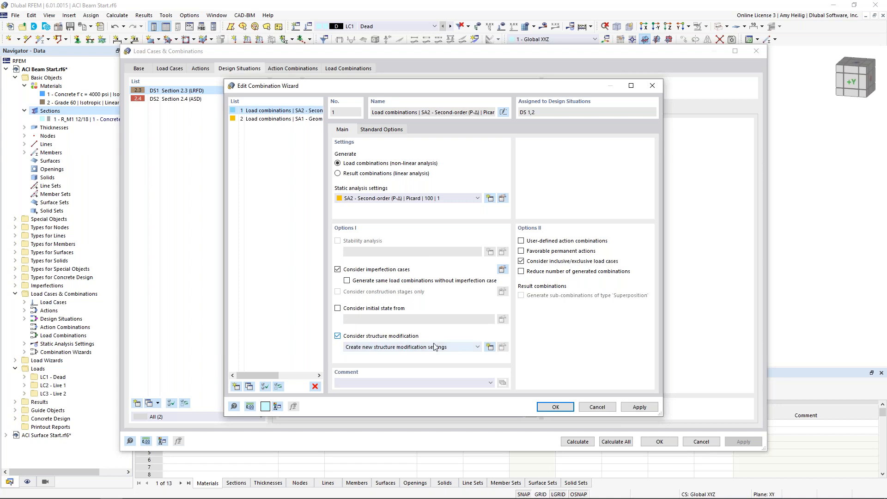
click(489, 347)
click(340, 169)
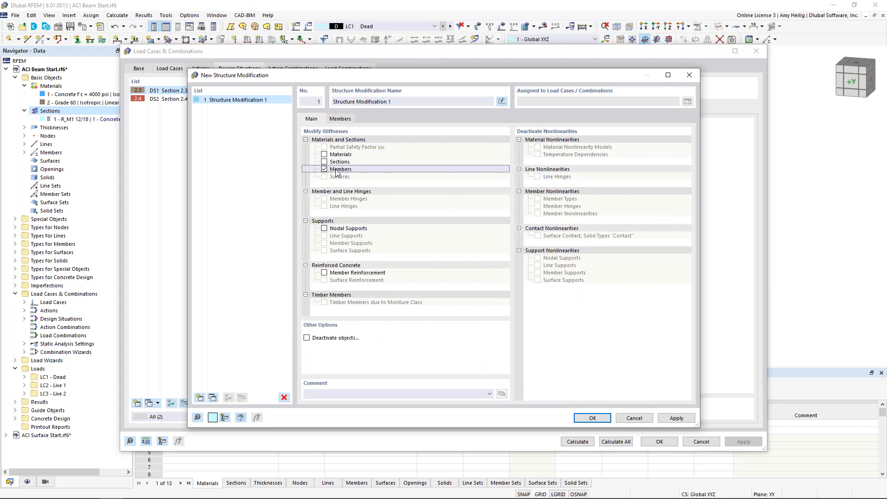
click(342, 119)
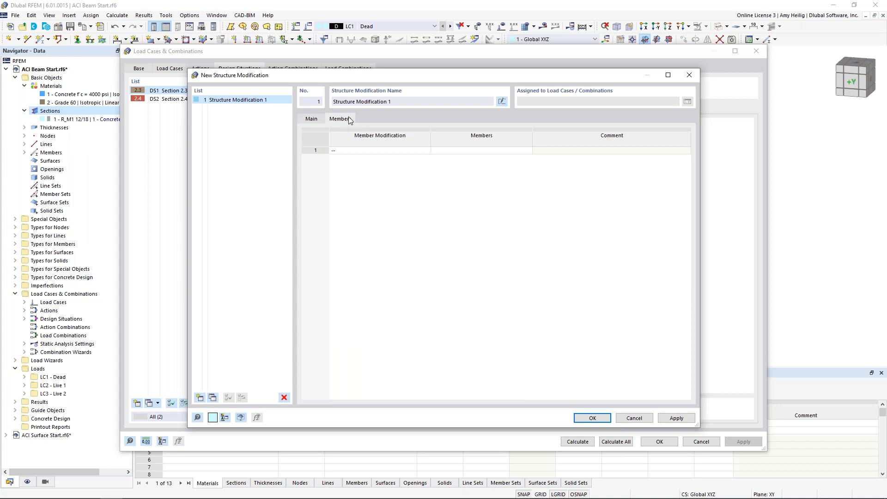
Create a member stiffness modification using ACI 318-19 Table 6.6.3.1.1(a) | Concrete Structures with the component type Beams.
click(394, 154)
click(427, 152)
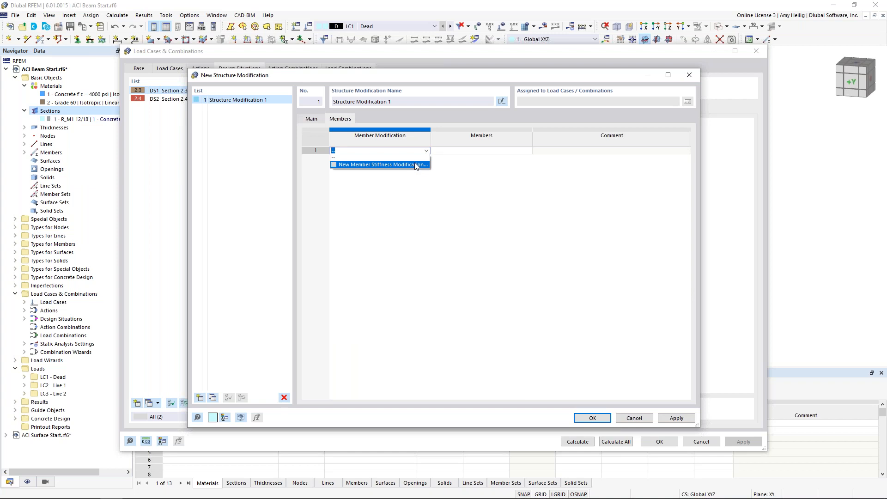
click(416, 166)
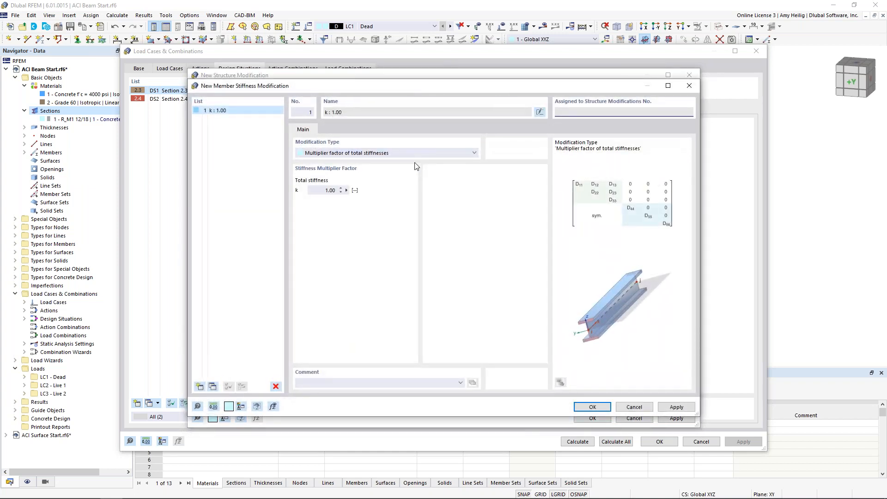
click(417, 153)
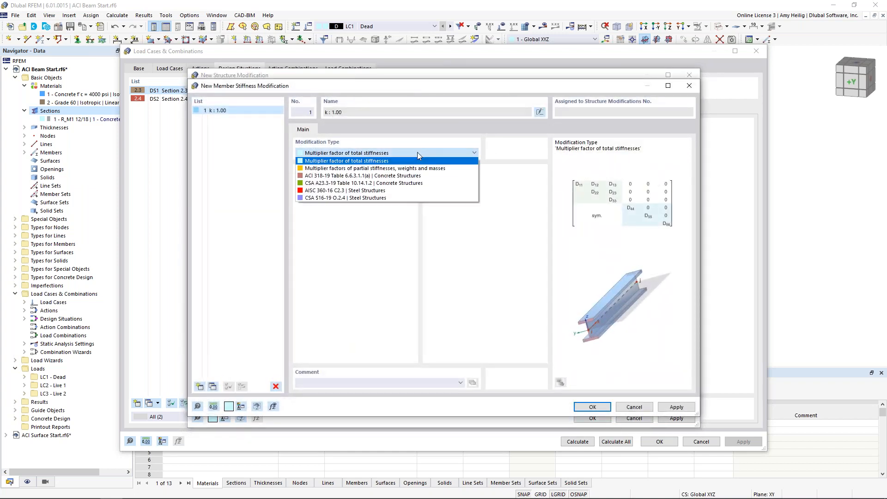
click(406, 177)
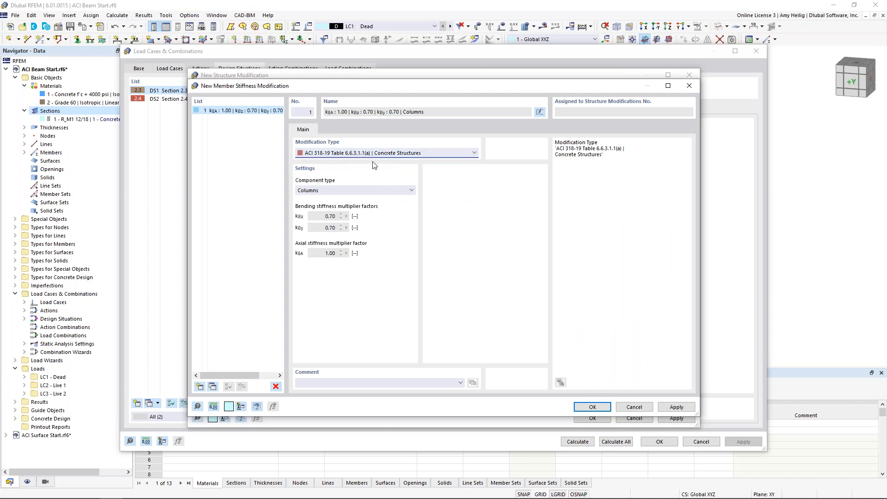
click(386, 190)
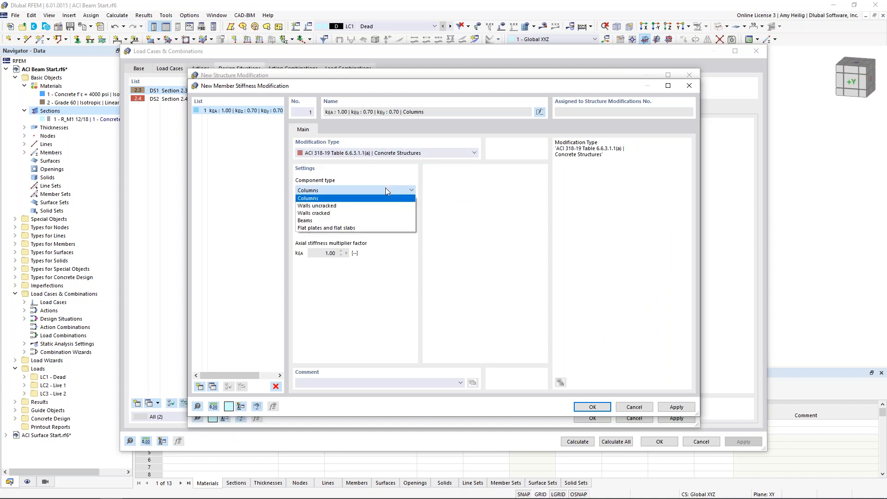
click(374, 221)
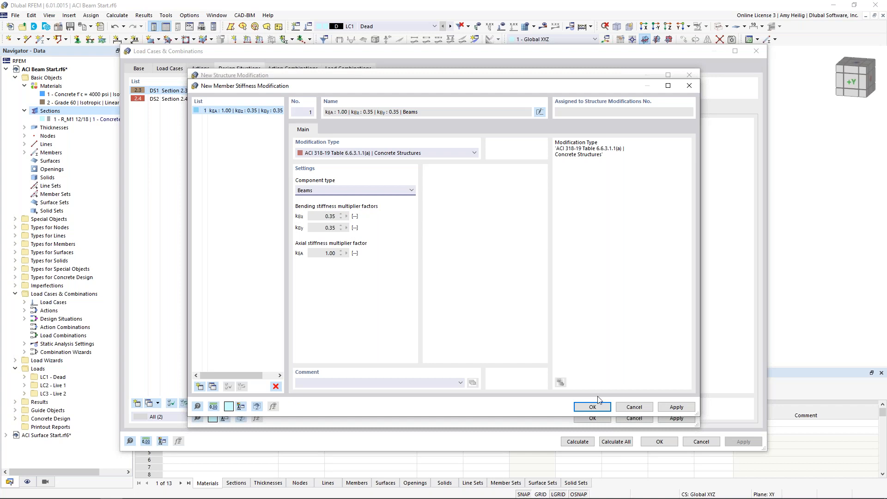
click(592, 407)
Assign the member stiffness modification to the beam member and save the structure modification and the LRFD combination wizard.
click(495, 151)
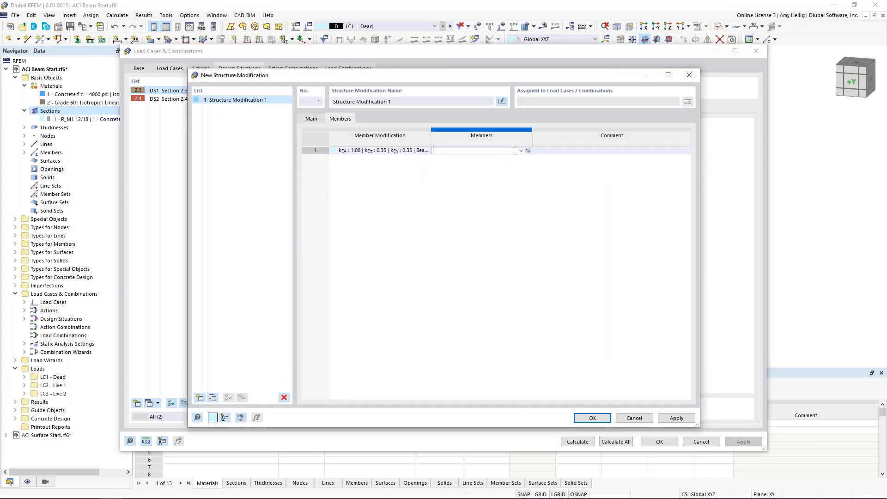
click(528, 152)
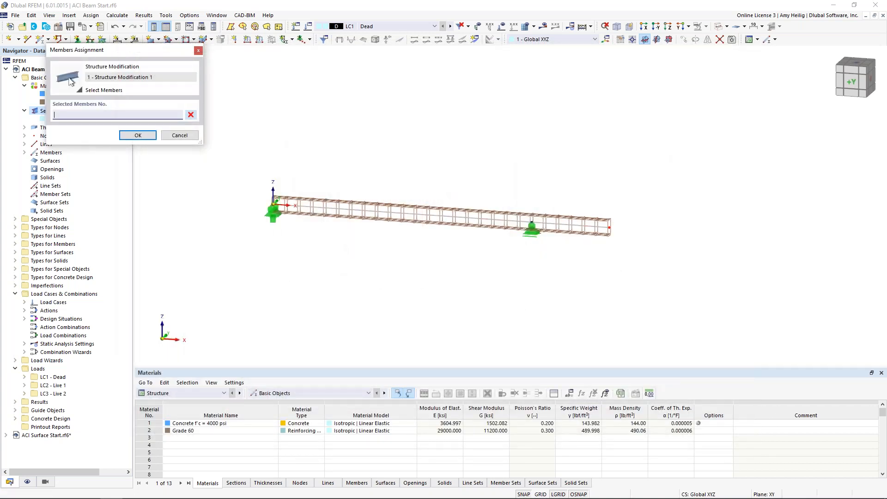
click(451, 215)
click(137, 135)
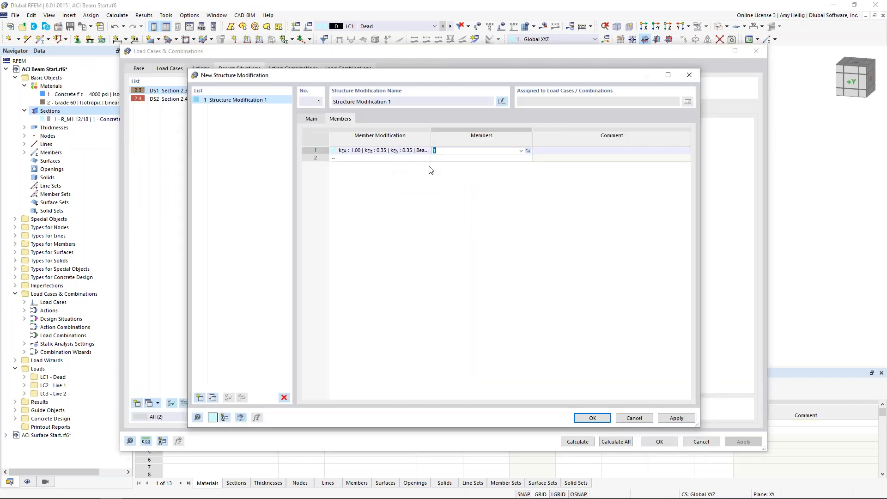
click(588, 411)
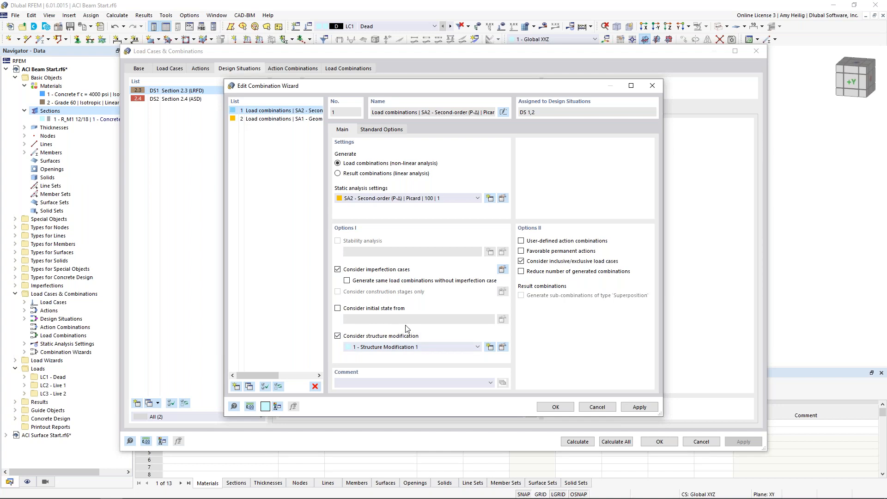
click(555, 406)
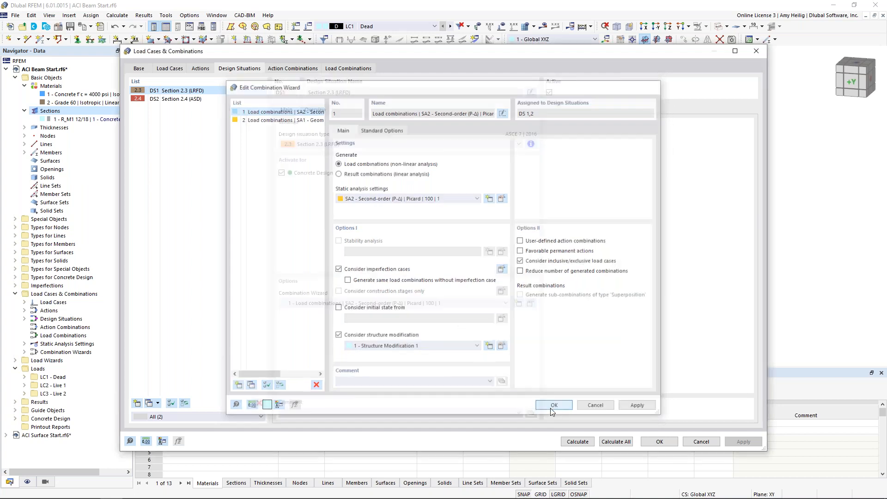
Create a separate combination wizard for Section 2.4 (ASD) using SA2 second-order (P-Δ) Picard analysis without structure modification.
click(231, 99)
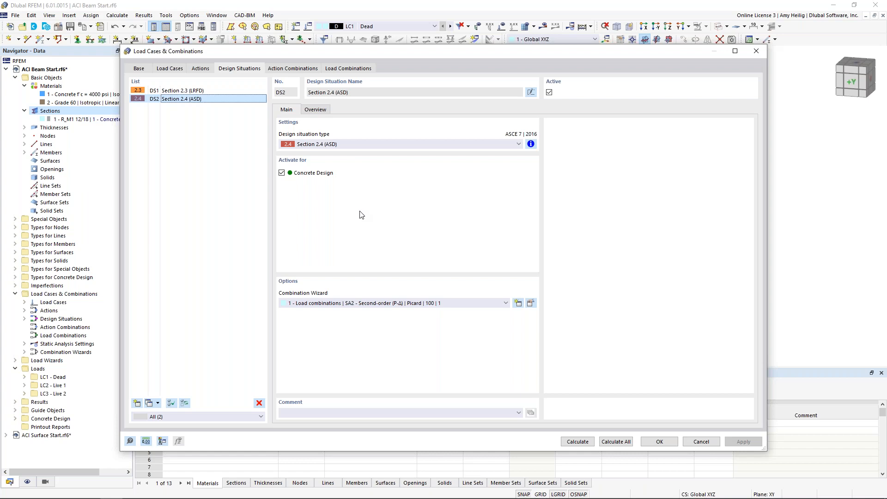
click(518, 303)
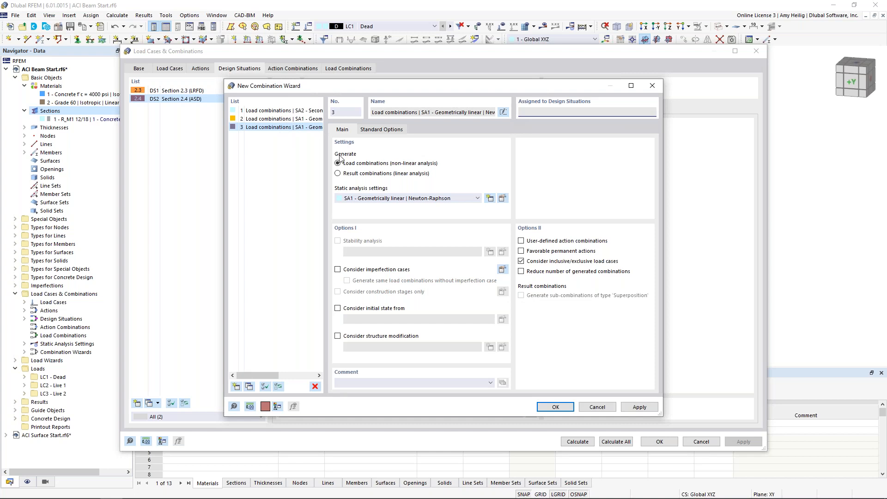
click(304, 110)
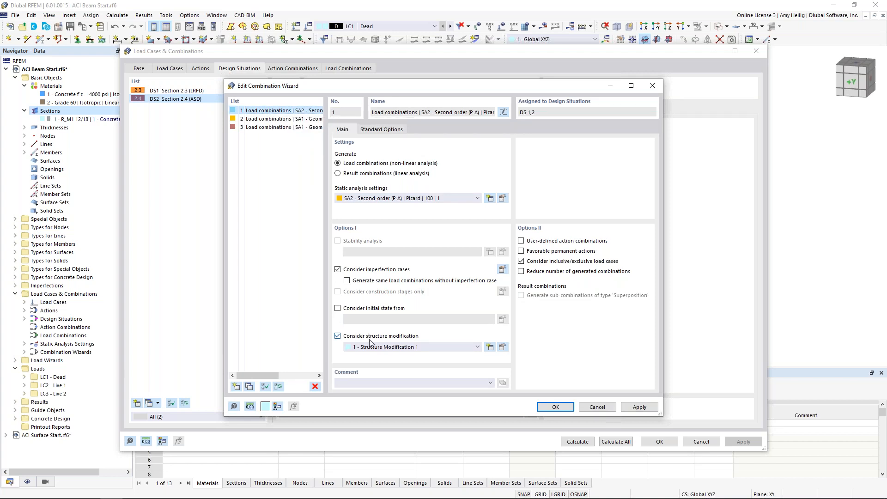
click(278, 128)
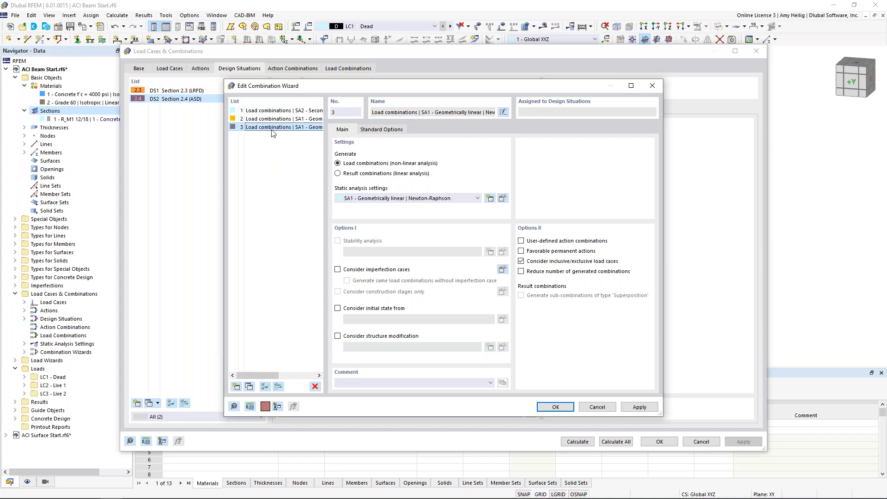
click(378, 198)
click(374, 214)
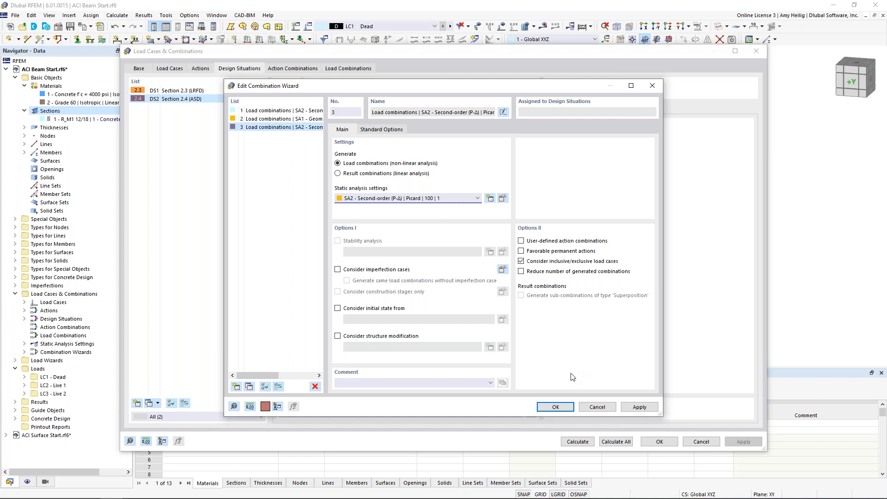
click(558, 409)
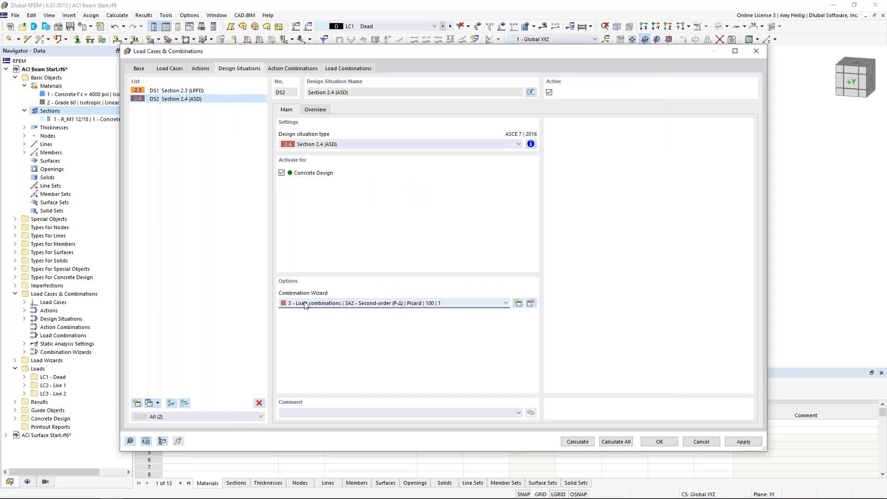
Check the structure modification settings of the generated LRFD and ASD load combinations and accept the load case and combination settings.
click(344, 68)
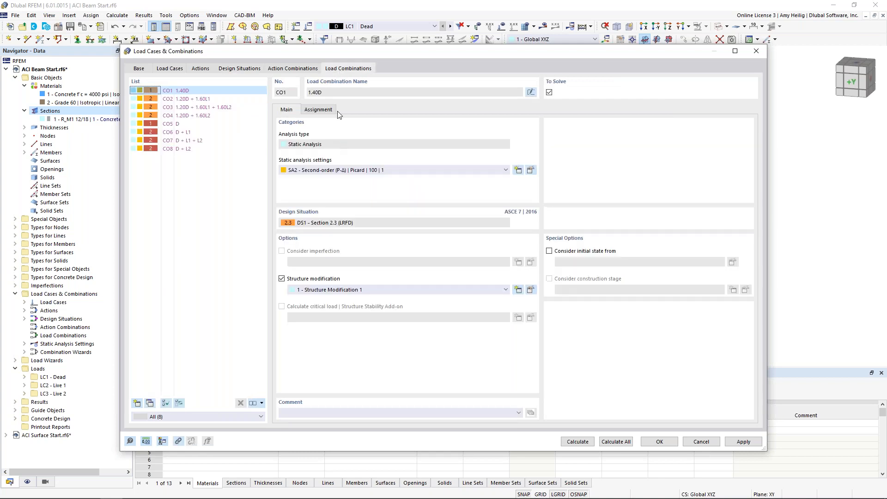
click(179, 108)
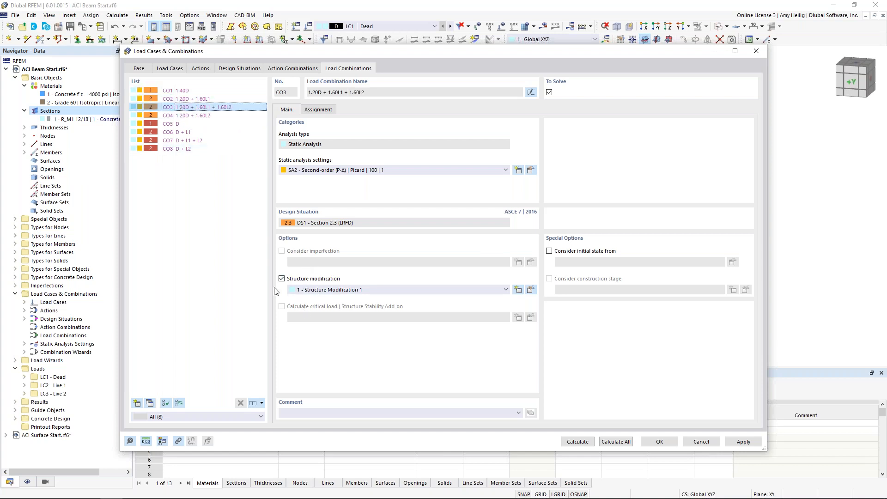
click(203, 115)
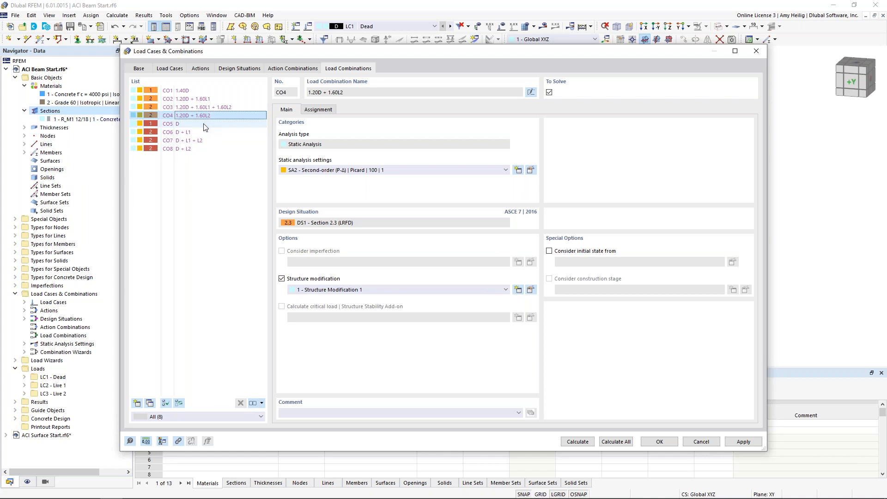
click(205, 125)
click(202, 133)
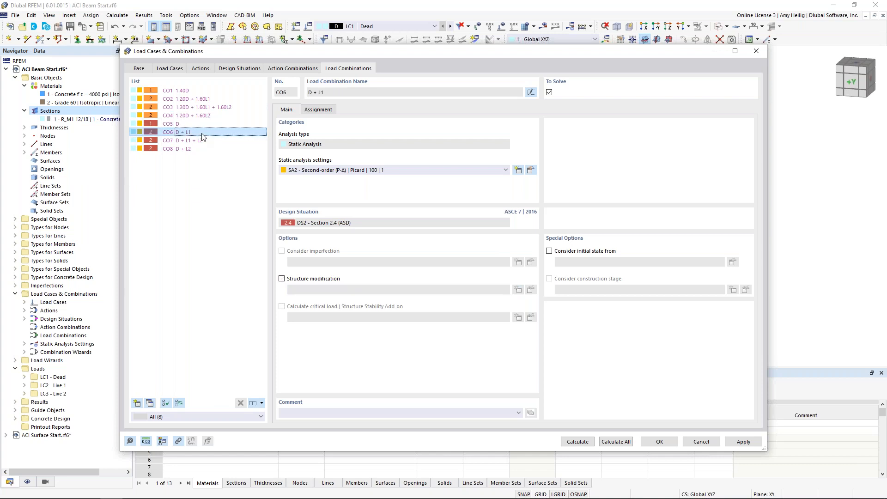
click(202, 141)
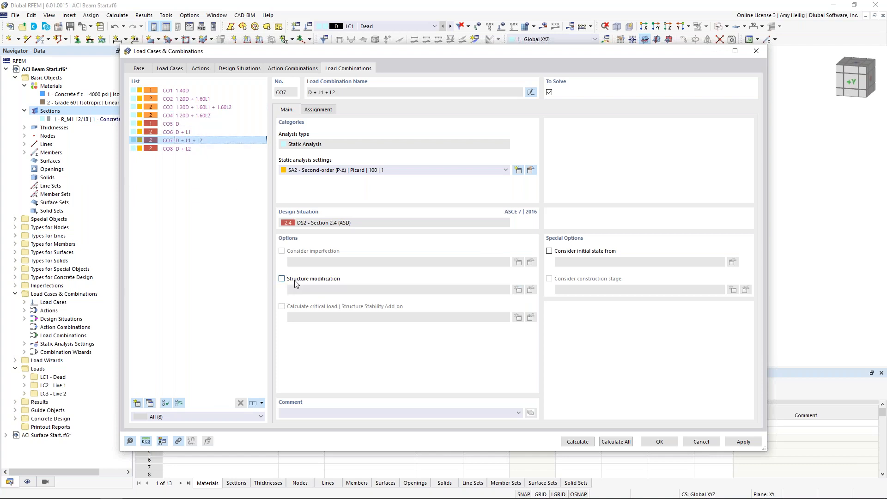
click(654, 442)
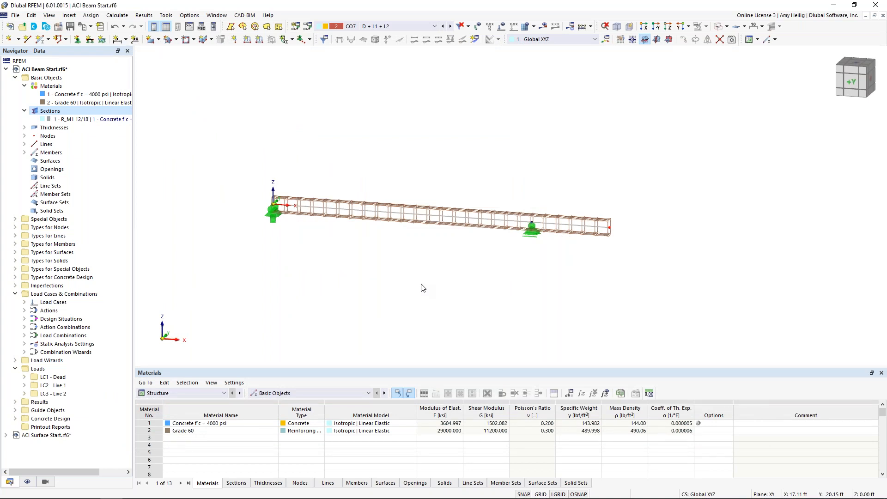
Apply a uniform member force of -1.000 kip/ft in the global Z direction to the beam in load case LC1 Dead.
click(259, 42)
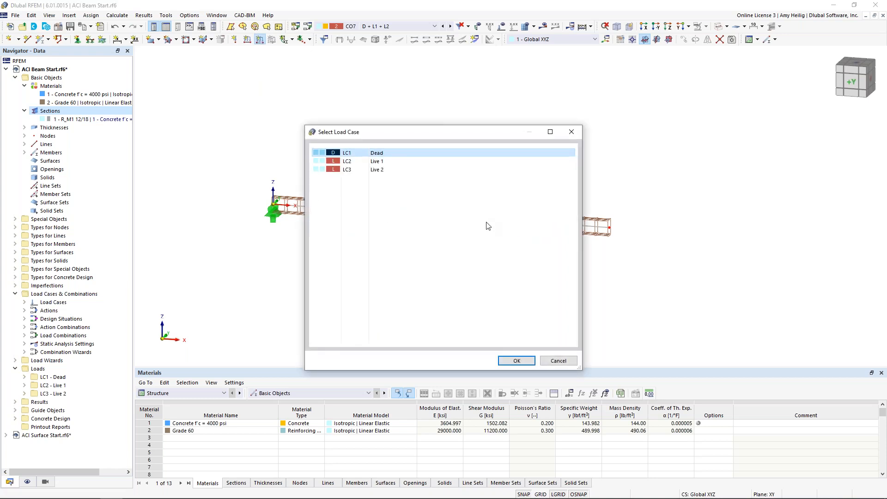
click(513, 360)
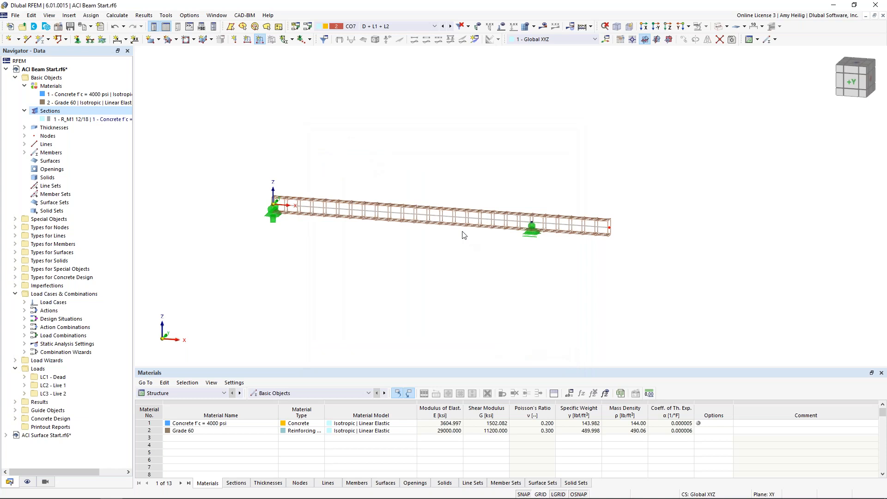
click(370, 164)
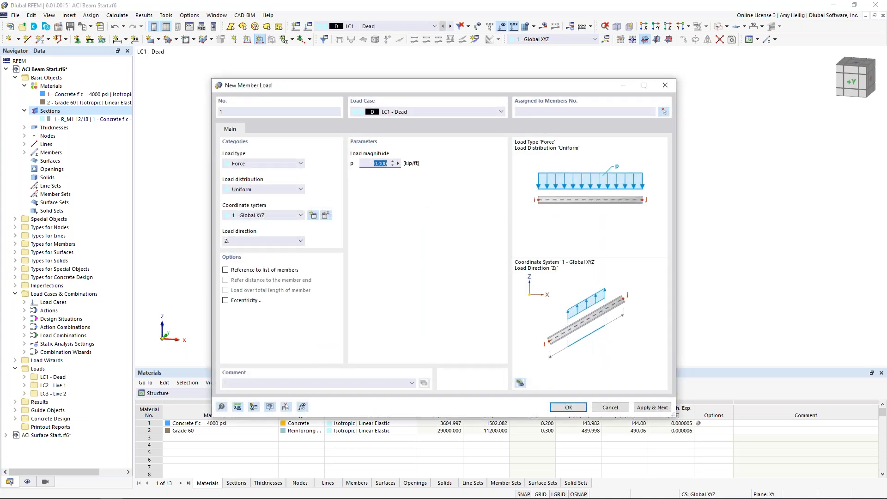
key(BackSpace)
click(664, 113)
click(460, 216)
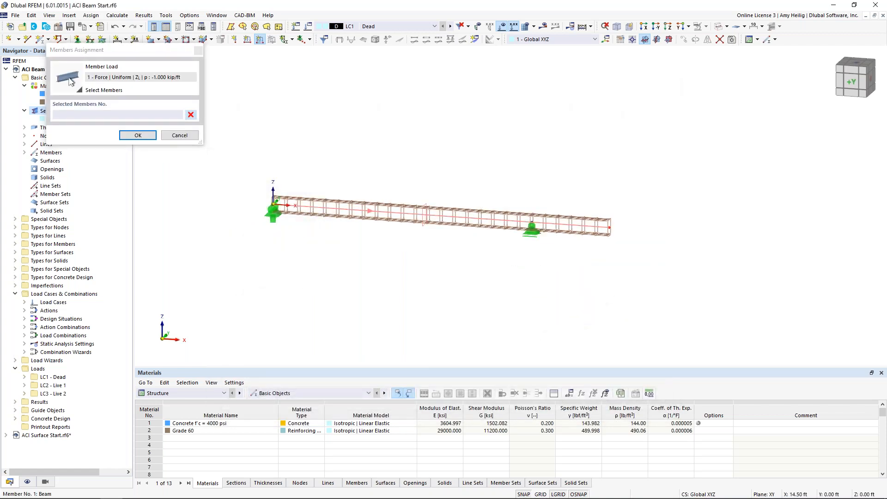
click(138, 135)
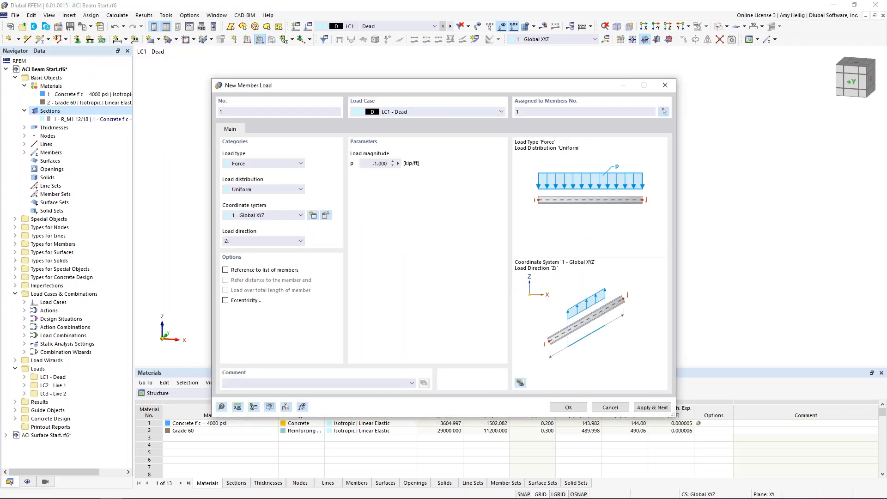
click(651, 407)
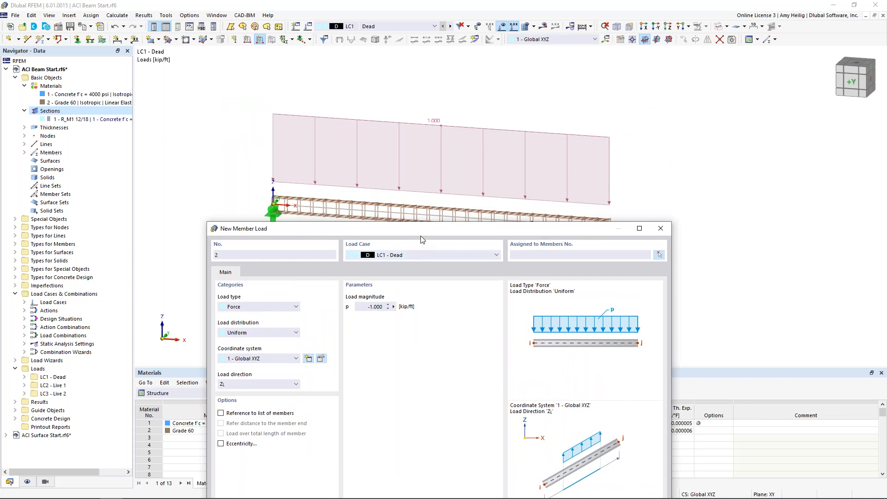
Switch the new member load to load case LC2 Live 1 with a trapezoidal load distribution.
drag(425, 229, 462, 74)
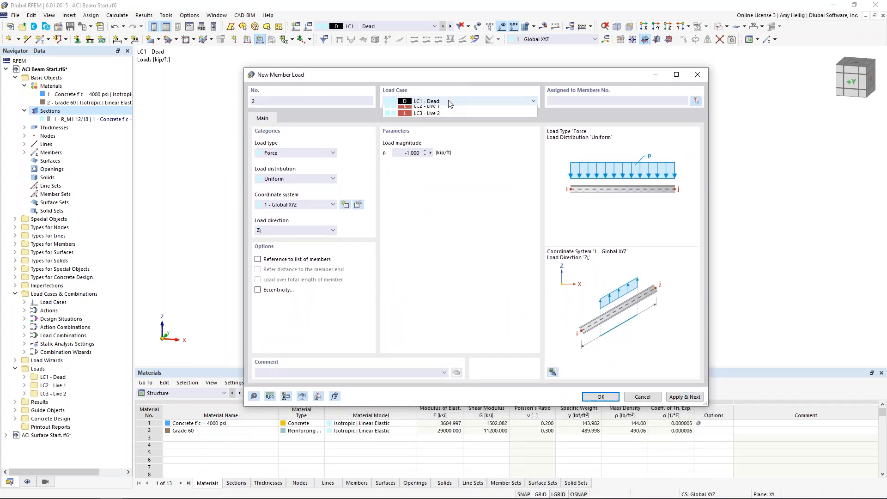
click(448, 101)
click(445, 116)
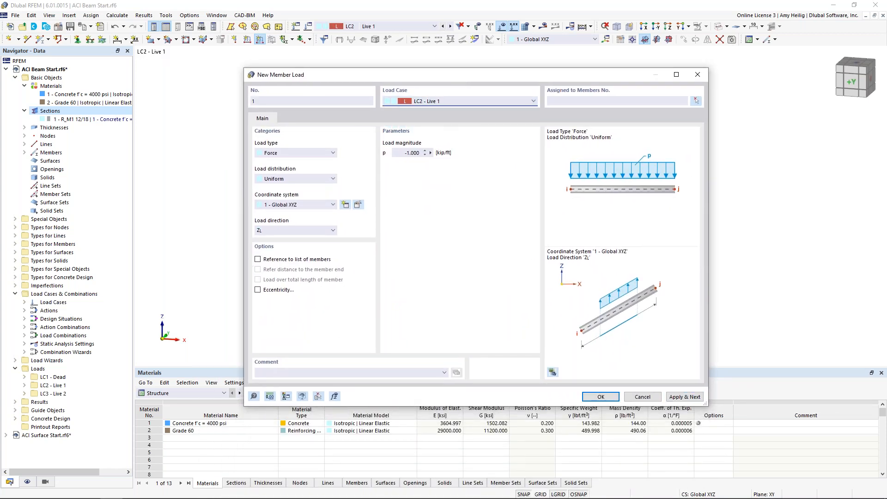
click(311, 179)
click(295, 238)
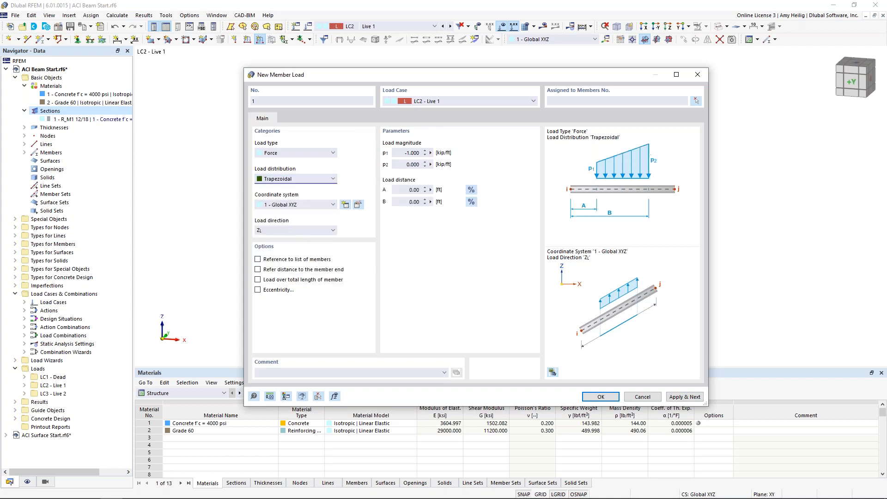
Set both load magnitudes to -0.2 kip/ft with distance B at 20 ft, and apply the Live 1 load to member 1.
double_click(412, 153)
text(-0.2)
key(Tab)
text(-0.2)
click(406, 202)
text(20)
click(674, 101)
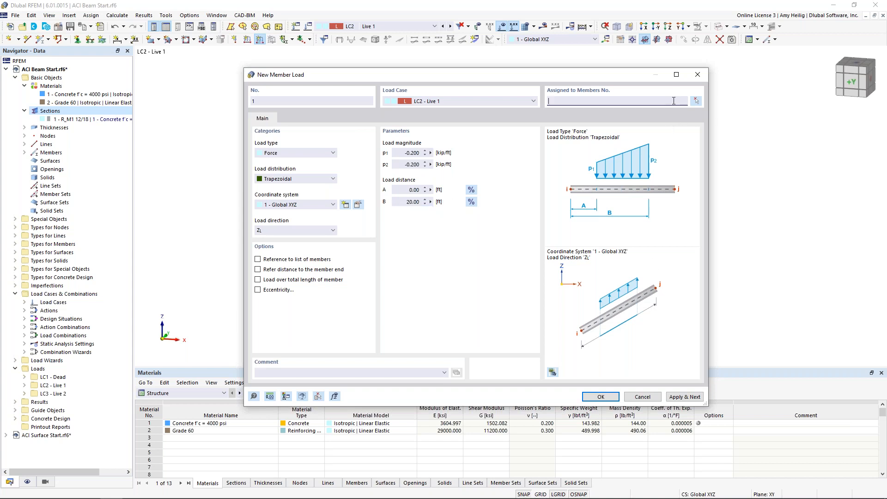
text(1)
click(684, 396)
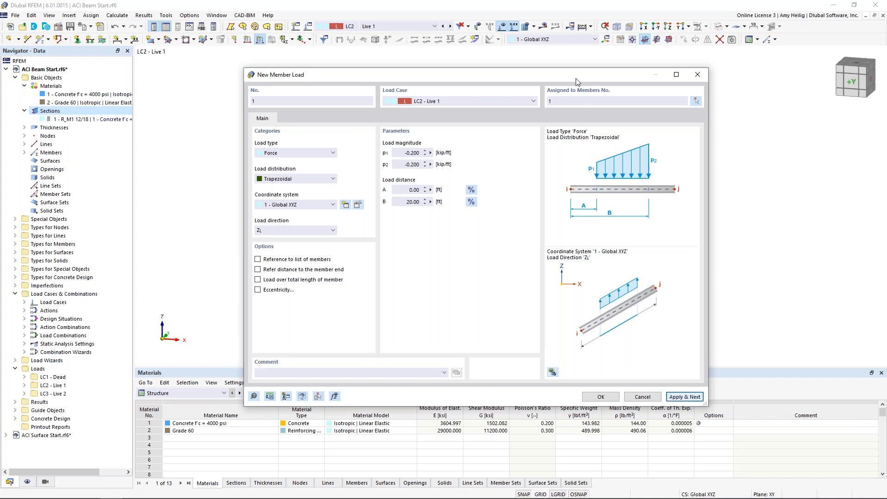
drag(567, 74, 543, 265)
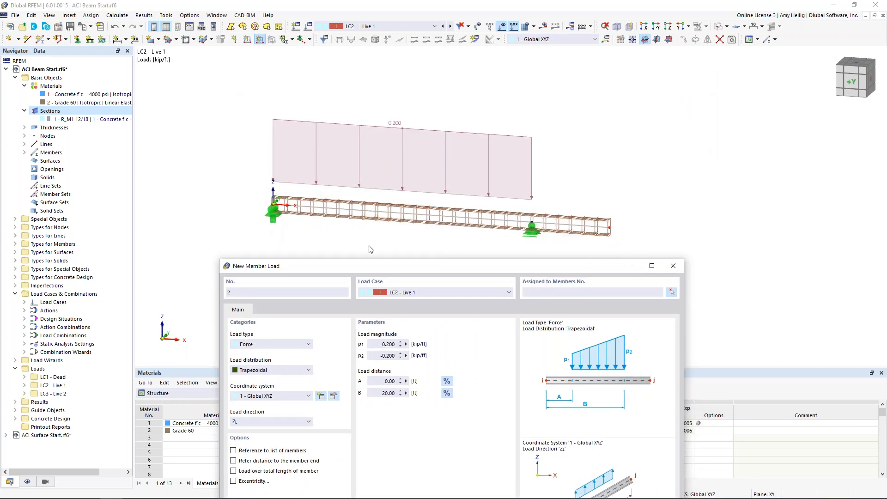
Apply a trapezoidal force of -0.200 kip/ft from 20 ft to 26 ft along the beam in load case LC3 Live 2.
drag(524, 267, 553, 85)
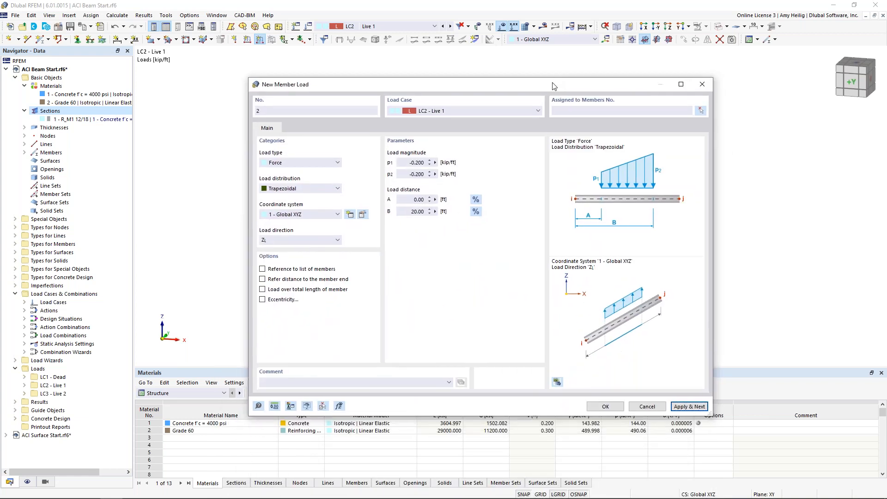
click(500, 115)
click(493, 129)
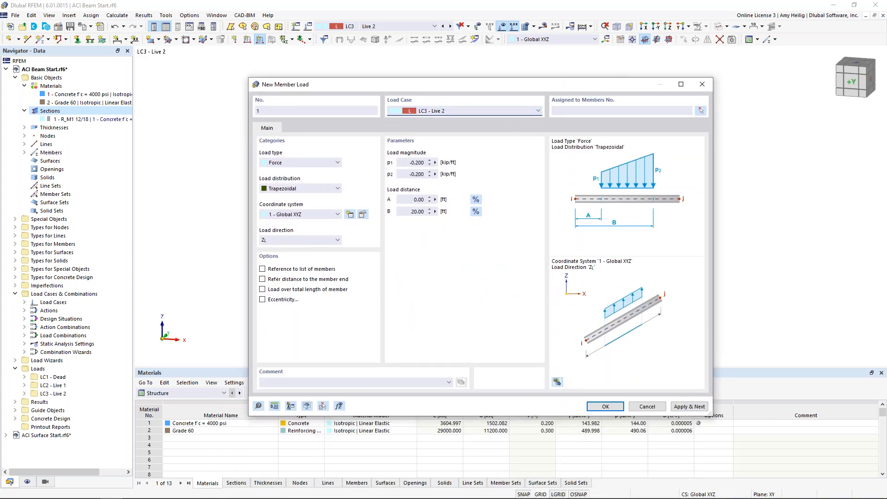
click(414, 199)
text(2)
key(Tab)
text(2)
click(431, 197)
click(569, 110)
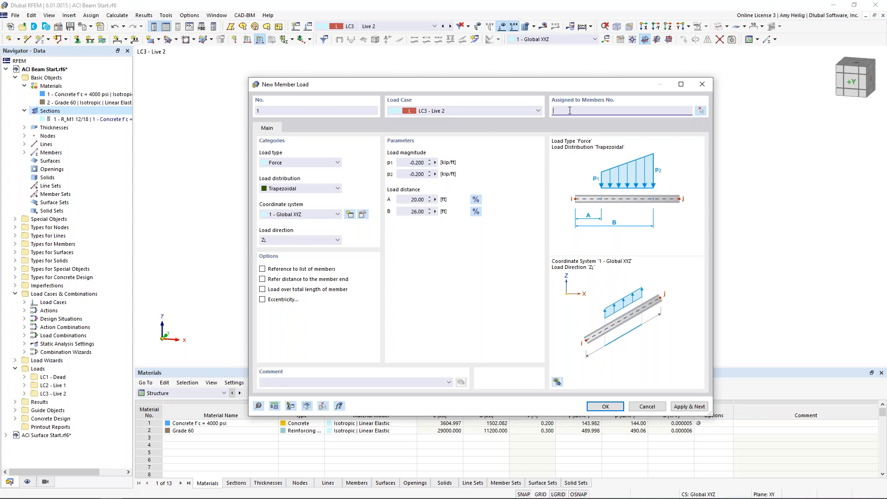
click(595, 407)
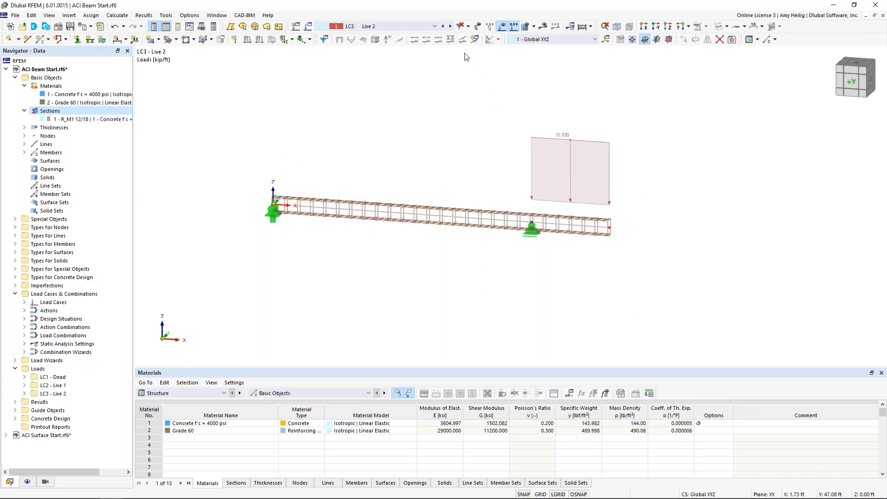
Review the factored loads on the beam for load combinations CO1 through CO7.
click(417, 27)
click(415, 74)
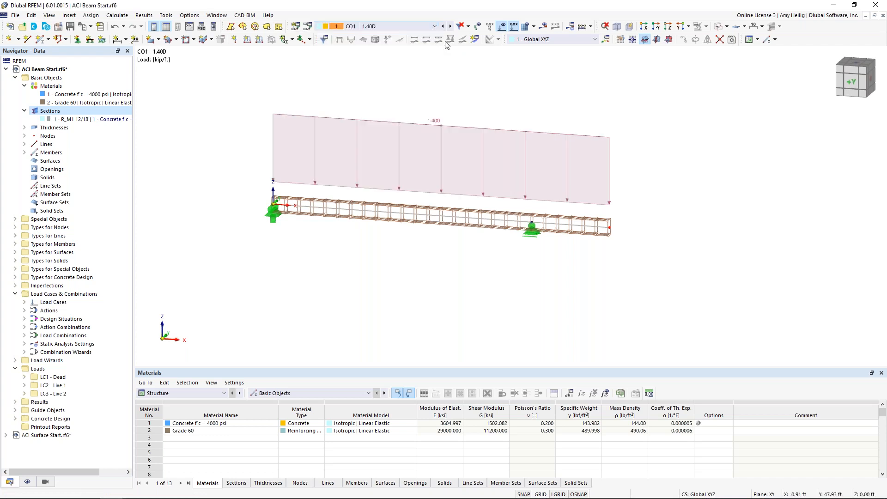
click(451, 27)
click(451, 26)
click(452, 26)
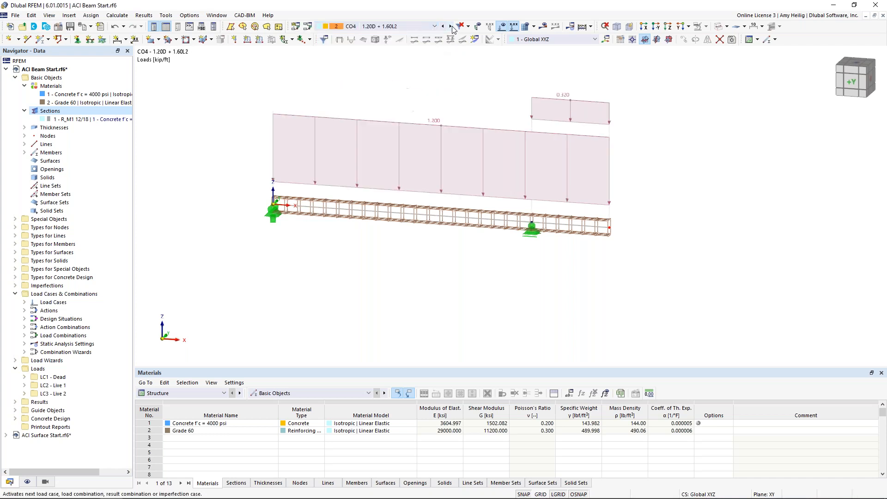
click(451, 27)
click(451, 27)
click(451, 27)
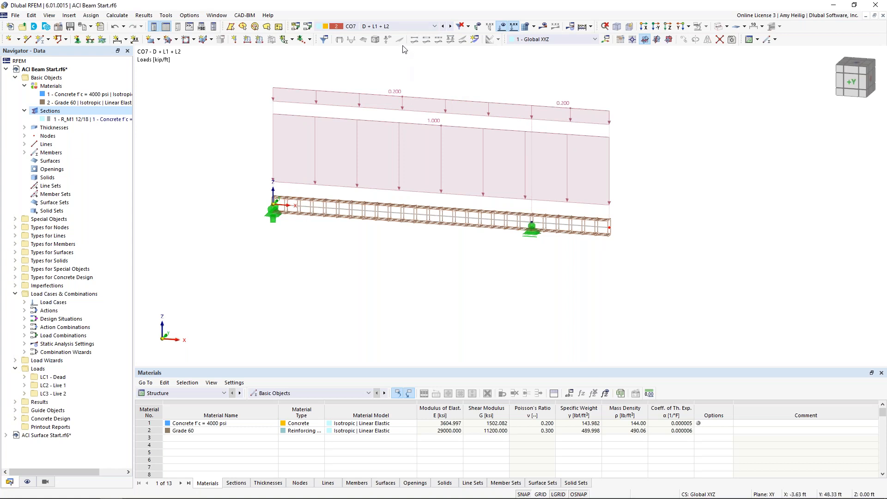
Select design situation DS1 Section 2.3 (LRFD) and run the calculation to get its results.
click(403, 27)
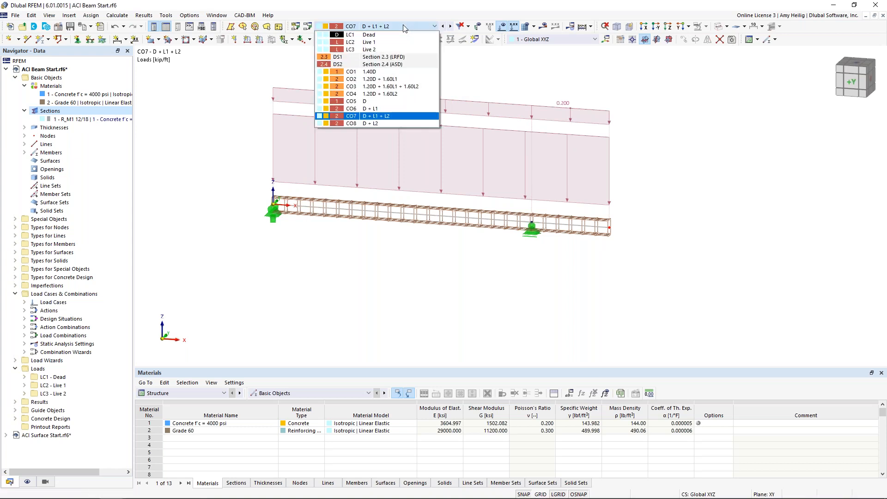
click(400, 57)
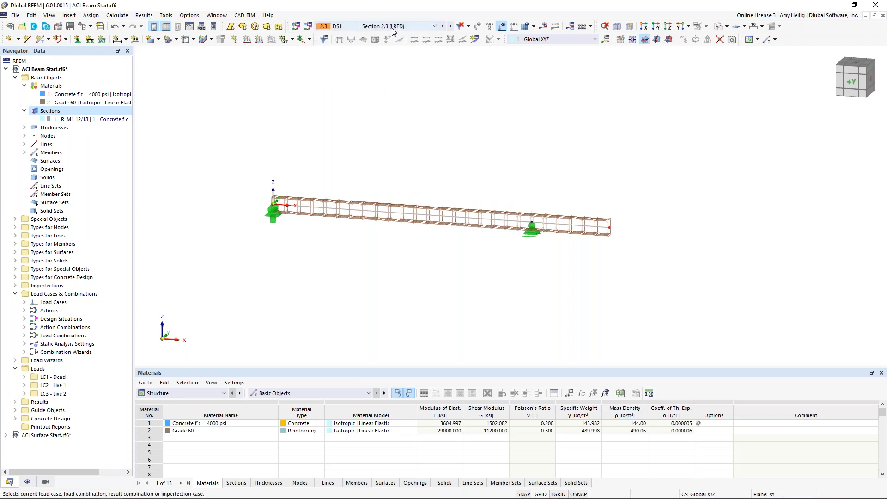
click(544, 26)
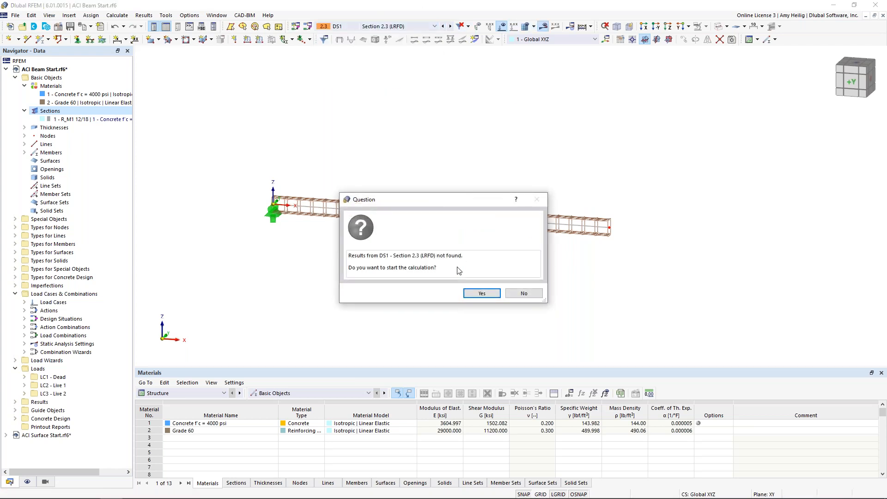
click(469, 292)
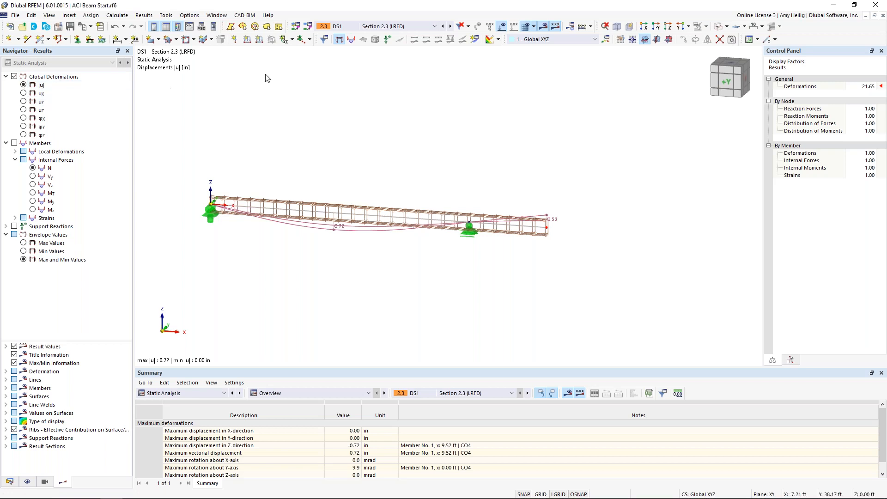
Examine the member axial force N, shear Vz and moment My diagrams, comparing the maximum and minimum envelope values.
click(15, 143)
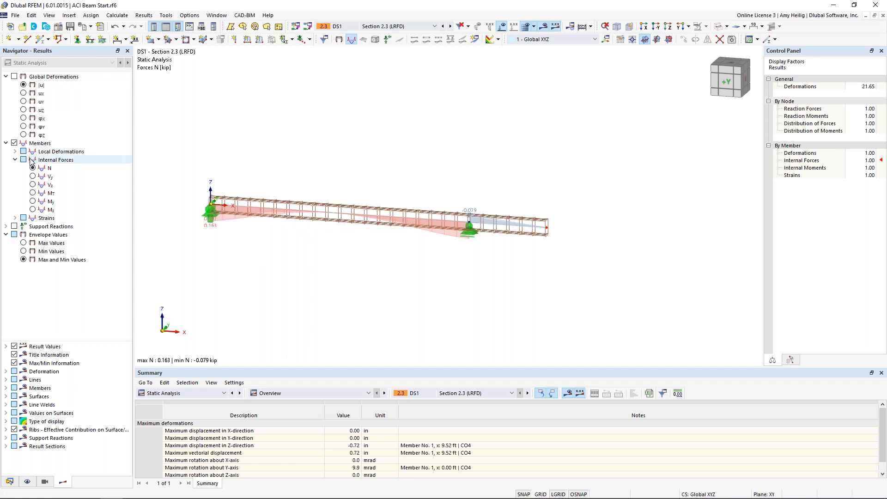
scroll(372, 258, up, 3)
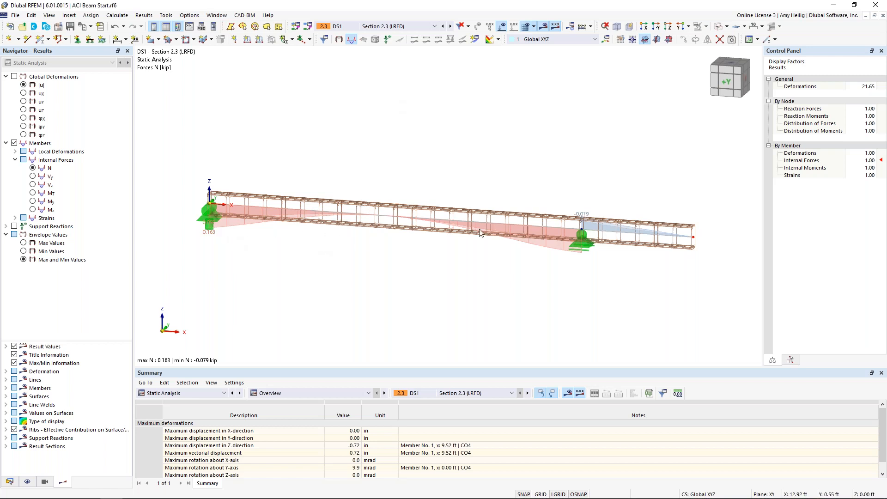
click(33, 185)
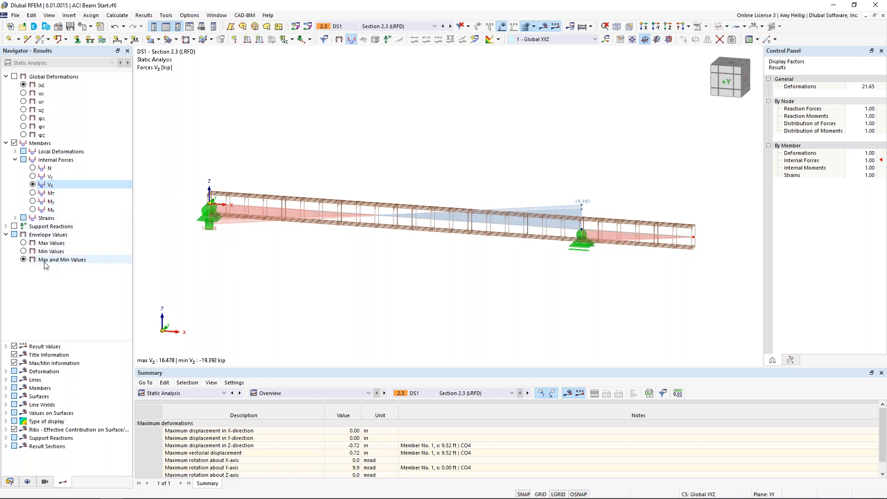
click(24, 244)
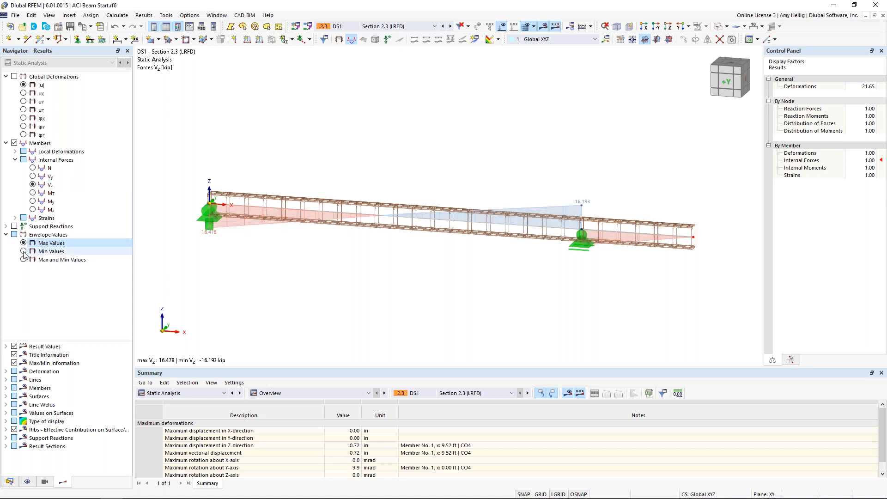
click(24, 252)
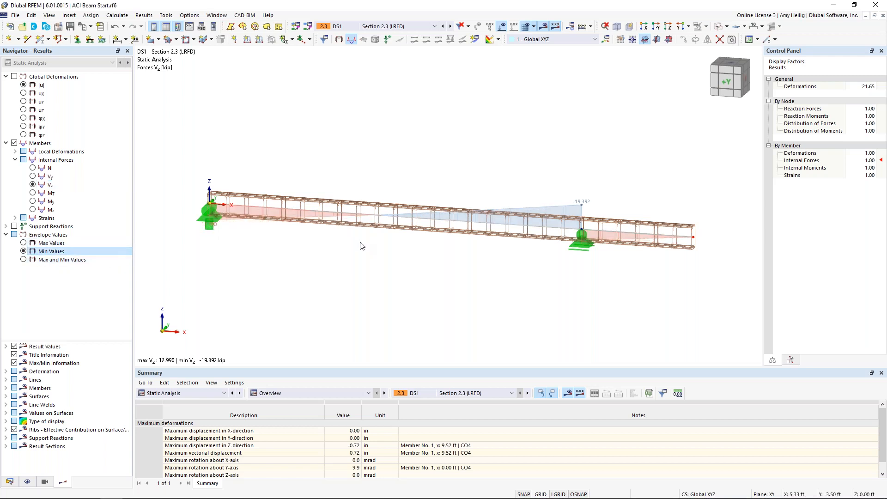
click(32, 201)
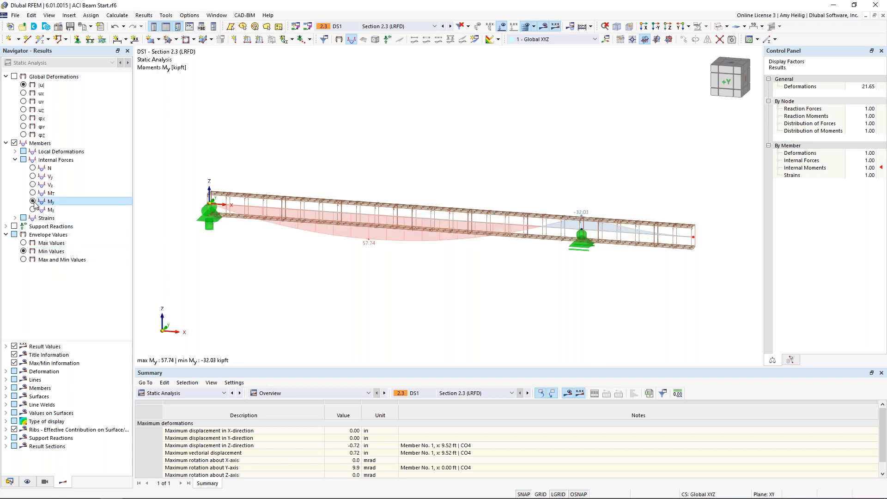
click(23, 260)
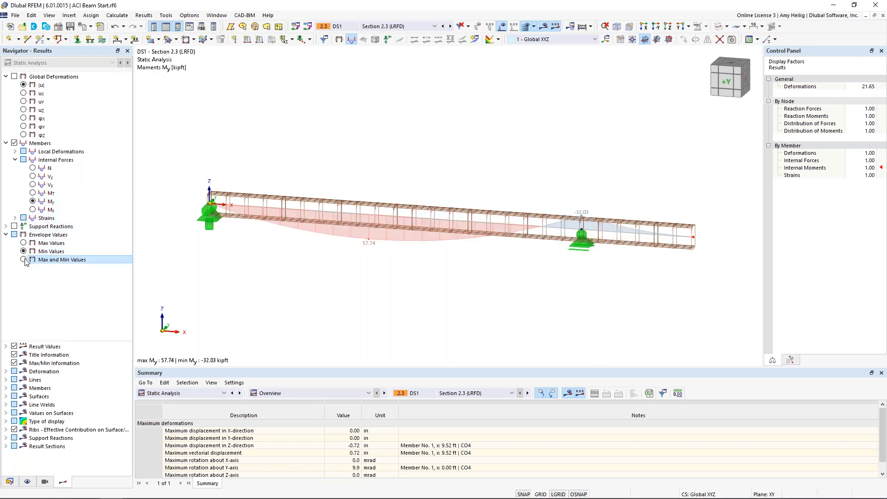
Examine the support reactions of the beam alongside the moment diagram, and turn the results display off.
click(14, 226)
scroll(340, 236, down, 2)
middle_drag(365, 252, 421, 194)
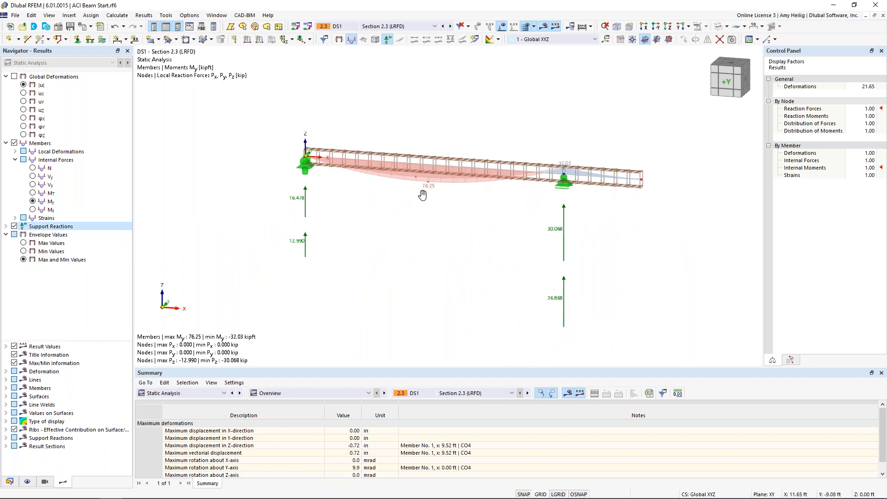
scroll(421, 194, up, 1)
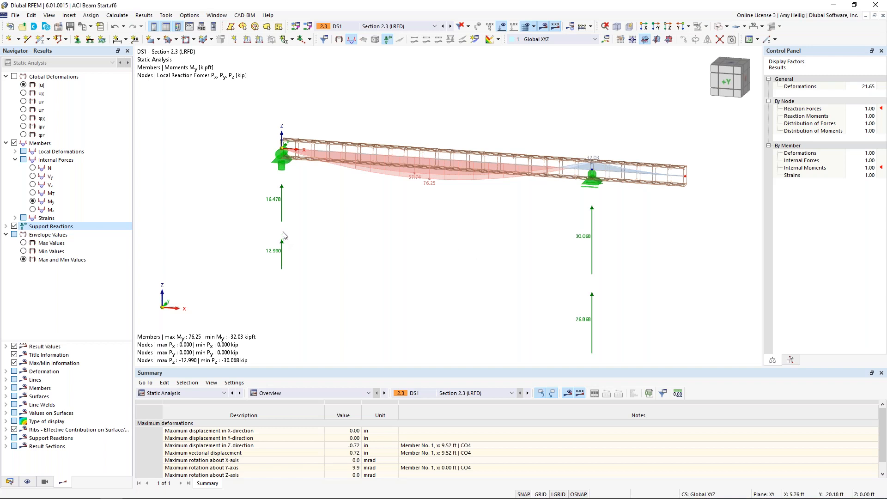
click(542, 28)
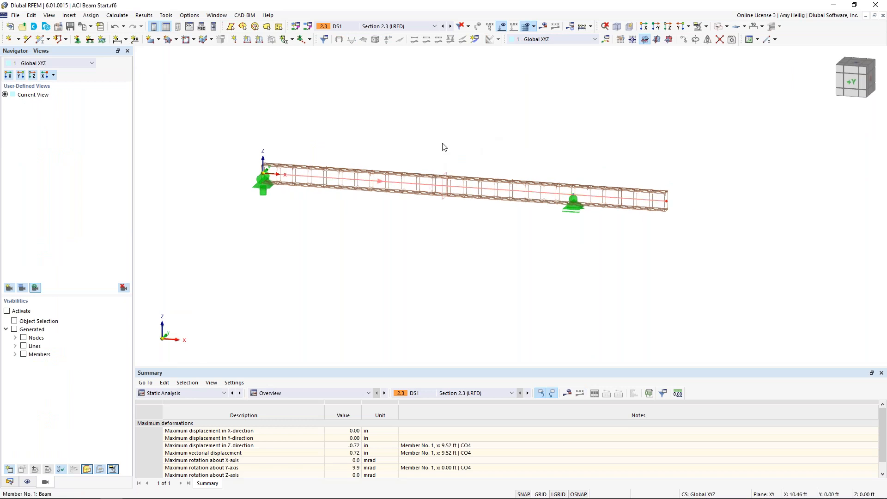
Open the beam member for editing and review its concrete effective lengths, concrete cover and shear reinforcement.
double_click(444, 147)
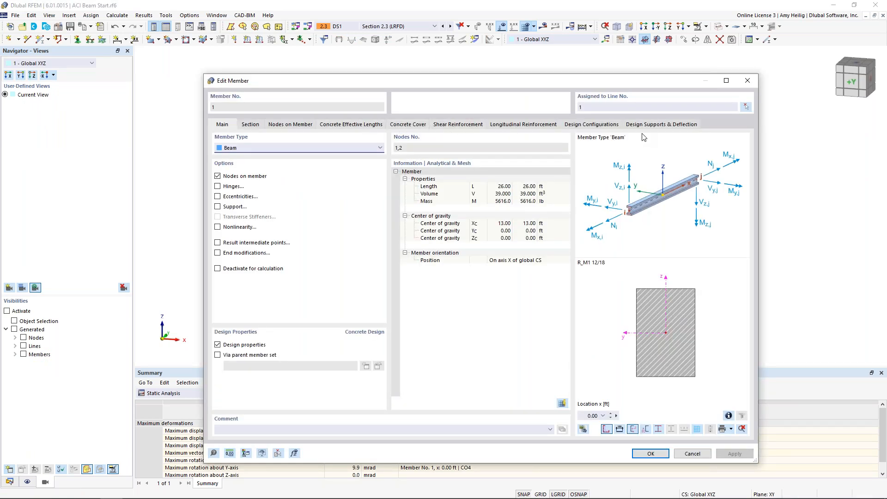
click(359, 127)
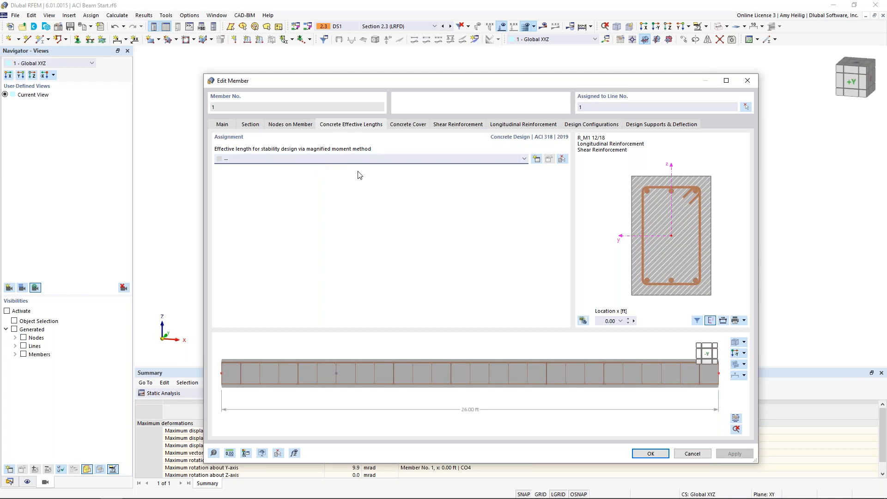
click(401, 128)
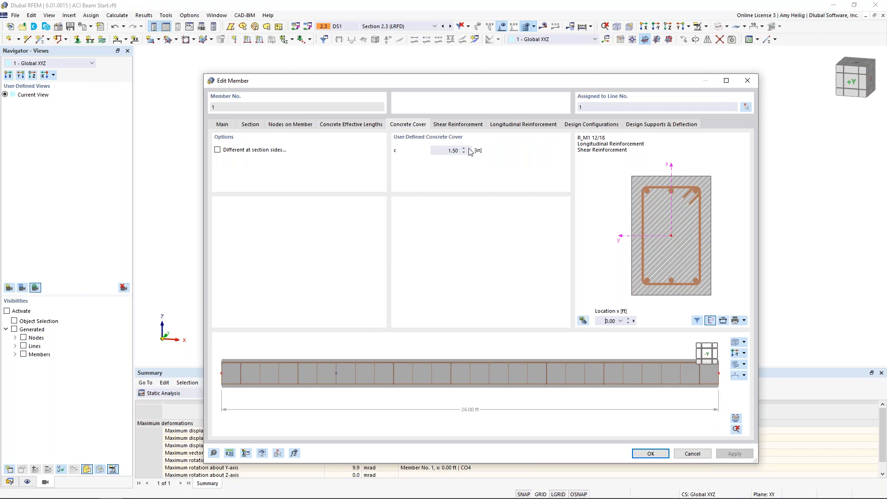
click(464, 126)
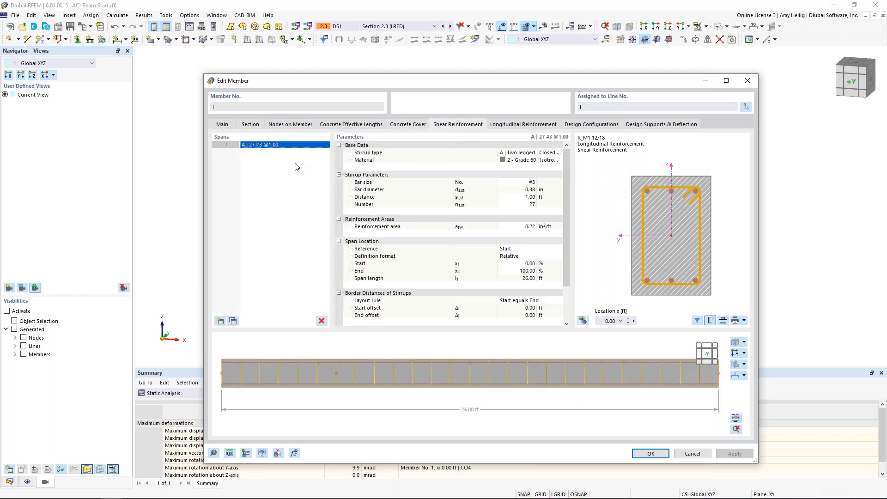
Try dividing the beam's shear reinforcement into three spans, and delete the two added spans.
click(220, 321)
click(220, 321)
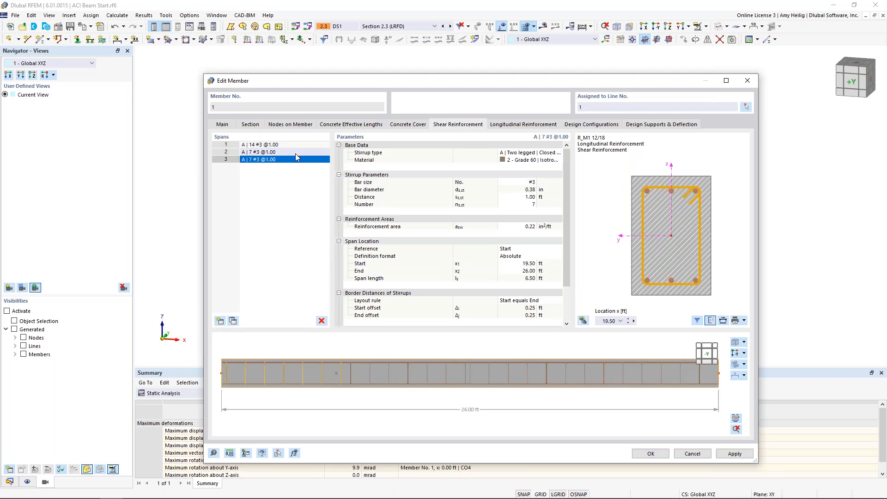
click(321, 320)
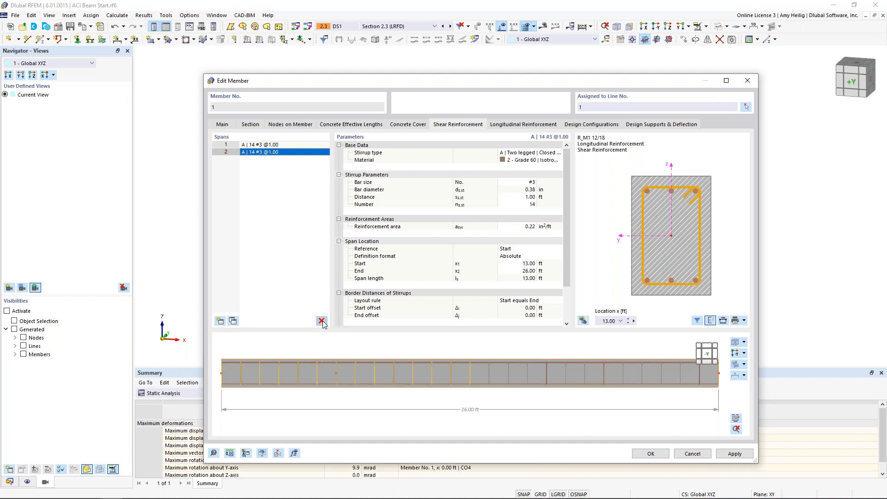
click(321, 320)
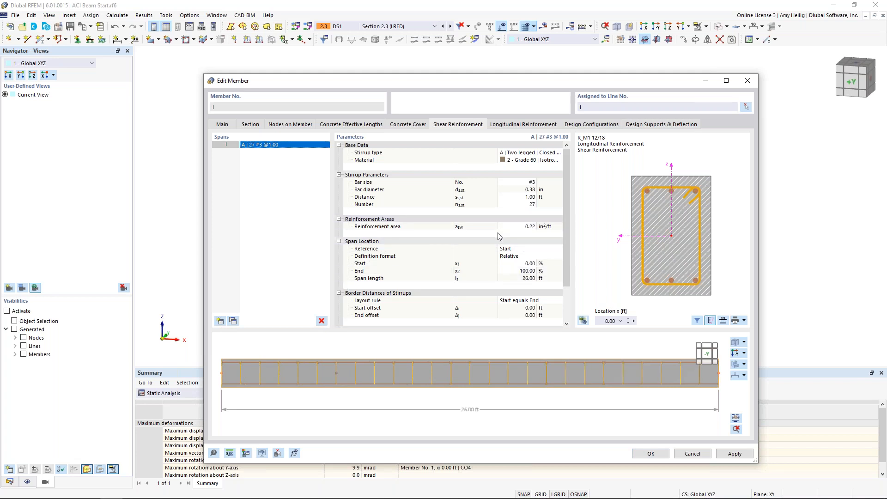
Set the stirrup distance of the beam's shear reinforcement to 0.5 ft.
click(531, 196)
text(0.5)
key(Tab)
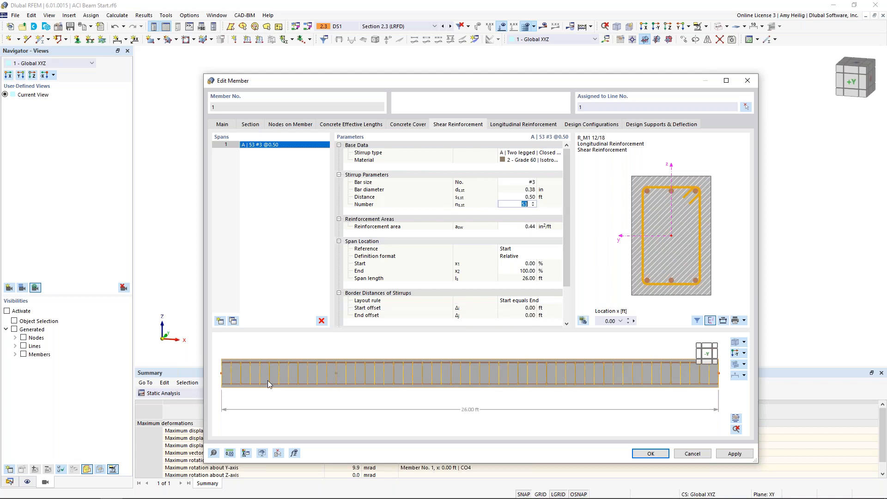
Change the rebar type of the beam's longitudinal reinforcement to B | Unsymmetrical.
ctrl+middle_drag(650, 376, 597, 381)
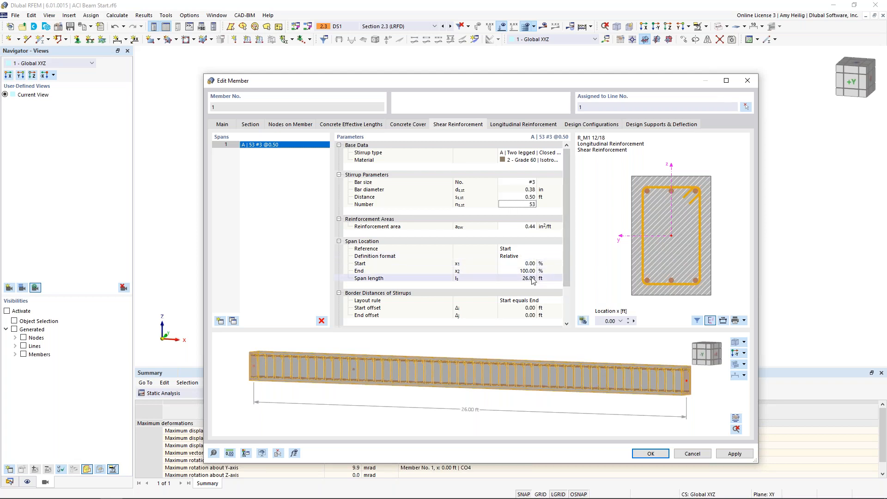
click(525, 125)
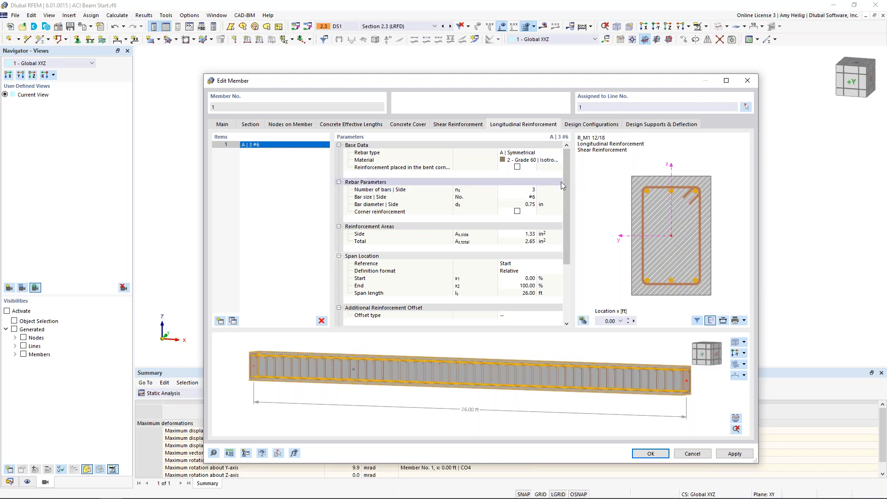
click(550, 154)
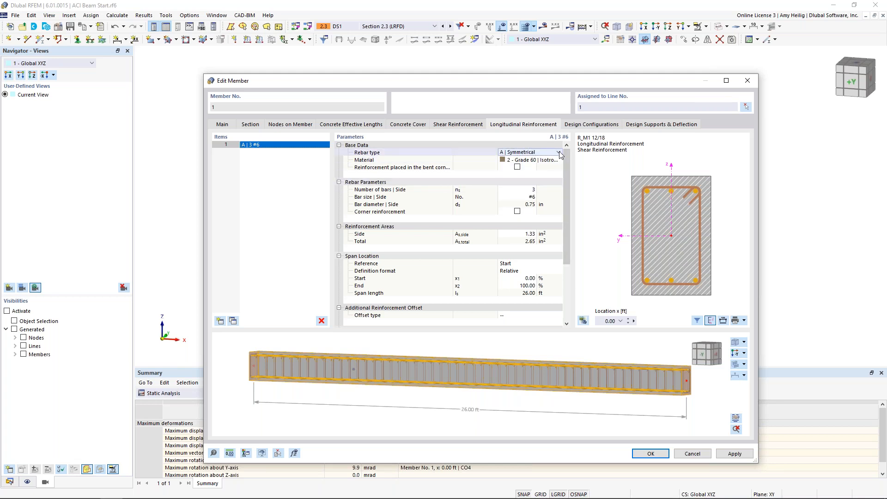
click(560, 155)
click(555, 168)
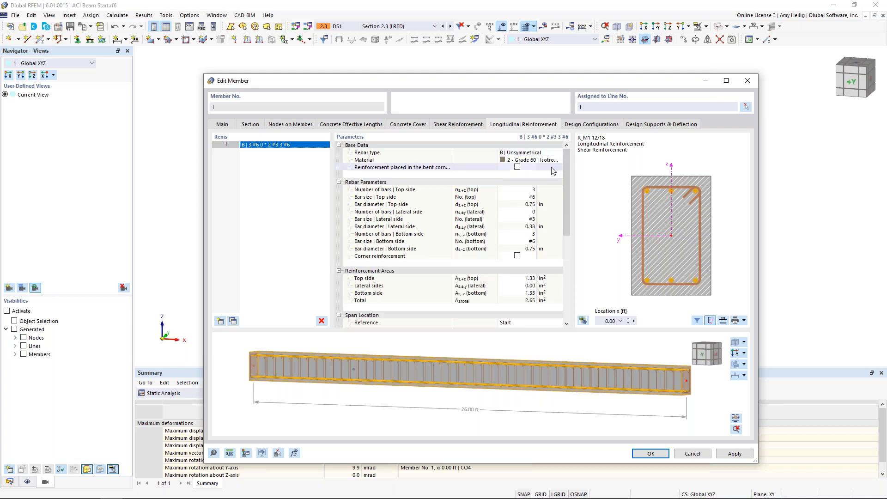
Set the top side of the longitudinal reinforcement to two #5 bars.
click(524, 189)
click(533, 192)
click(532, 198)
click(532, 197)
click(533, 235)
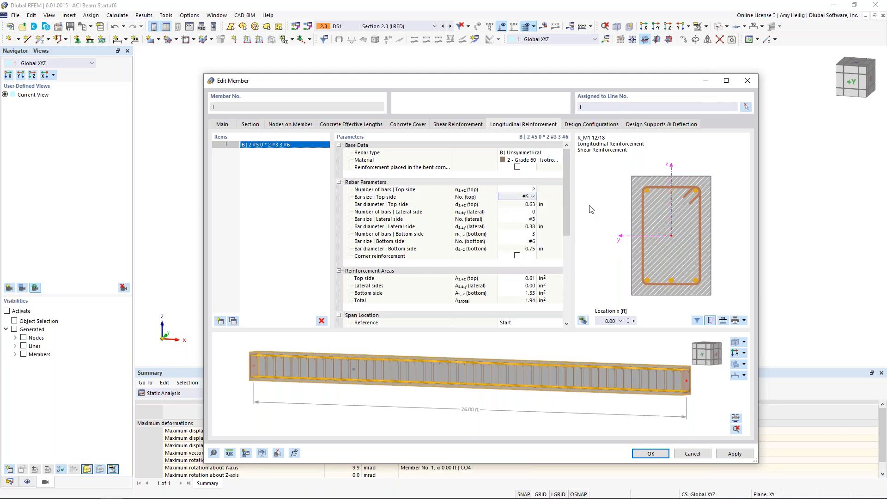
Set the lateral side reinforcement to one #4 bar.
click(532, 212)
text(1)
click(532, 219)
click(533, 218)
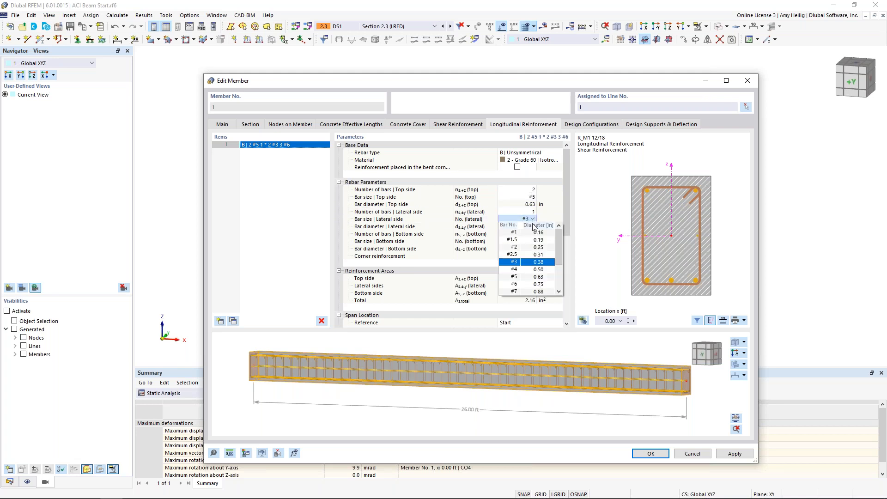
click(530, 268)
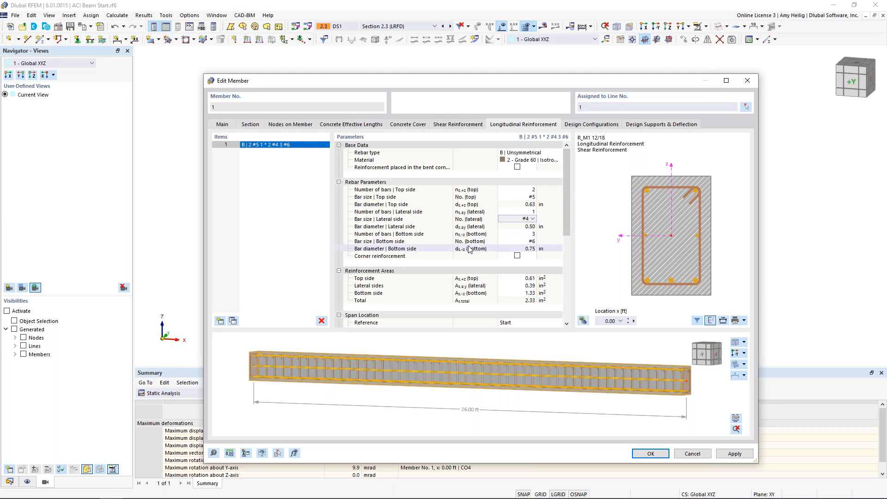
Set the bottom side of the longitudinal reinforcement to five #5 bars.
click(530, 234)
text(4)
click(532, 232)
click(531, 240)
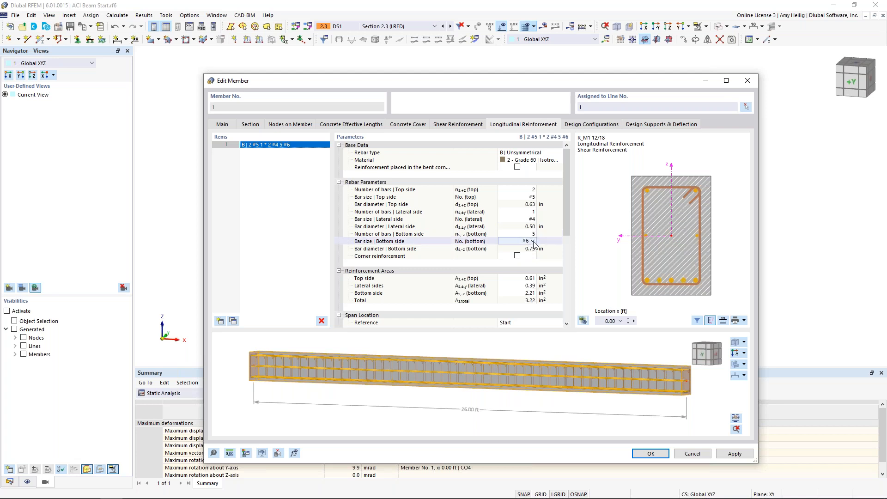
click(533, 241)
click(536, 299)
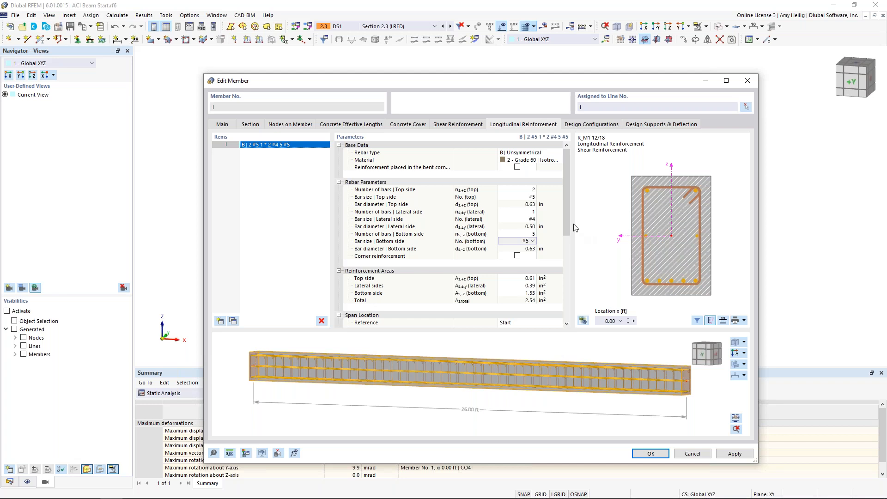
Review the span location and anchorage parameters, the rotated reinforcement preview, and the beam with its supports in the model.
drag(566, 222, 561, 253)
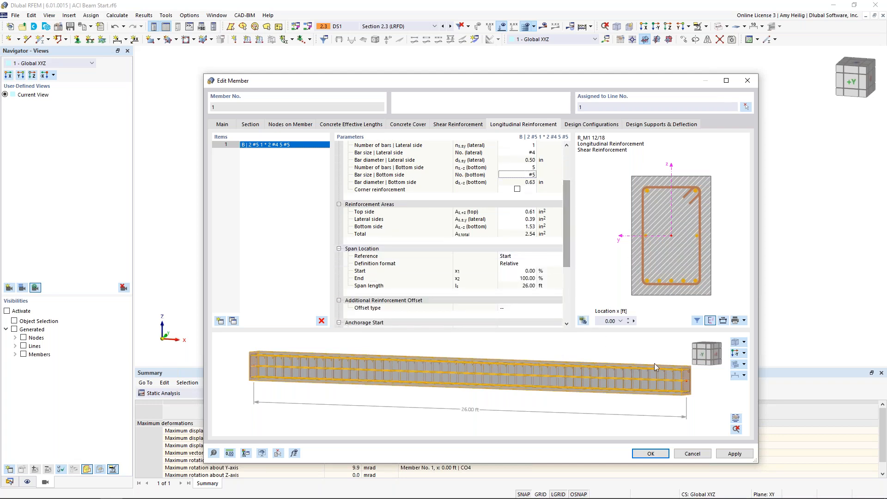
ctrl+middle_drag(658, 386, 618, 387)
click(735, 344)
drag(567, 238, 564, 273)
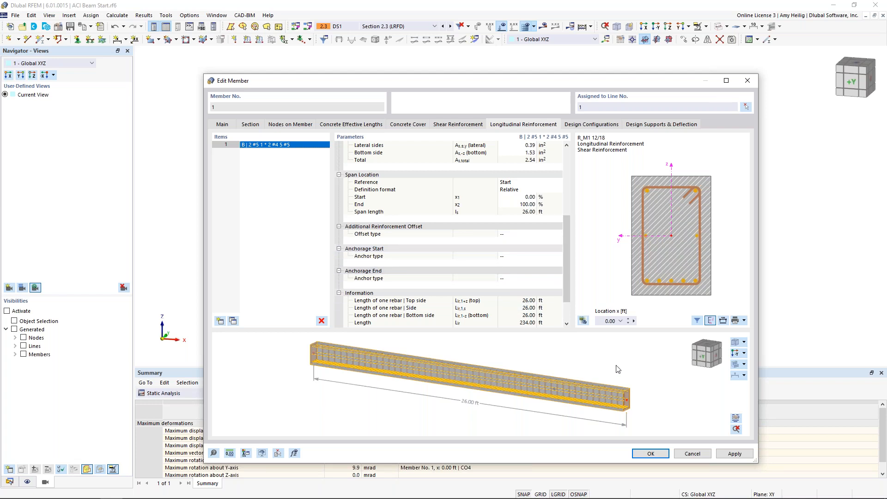
drag(518, 81, 447, 299)
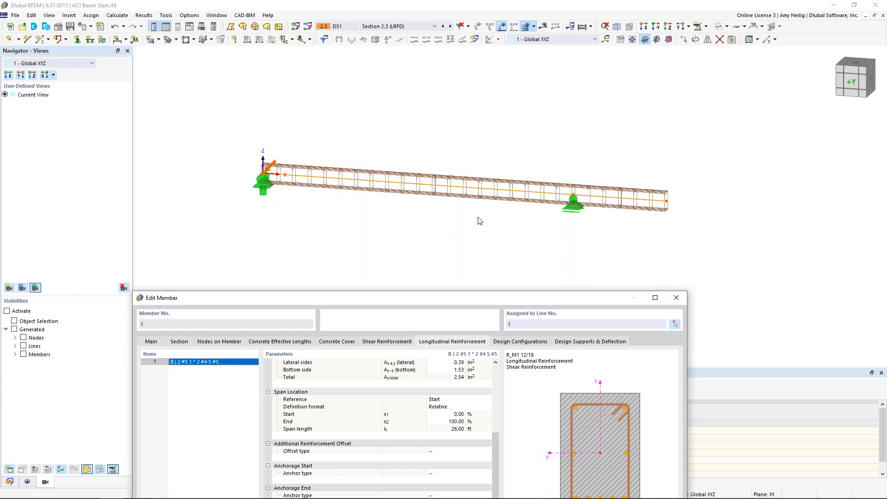
drag(508, 299, 550, 68)
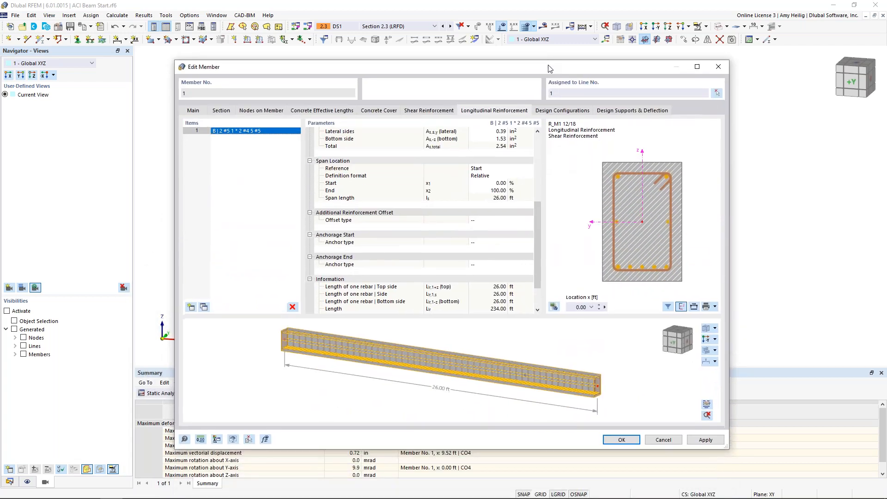
Add a second longitudinal reinforcement item of rebar type D | Line with four #6 bars.
click(191, 307)
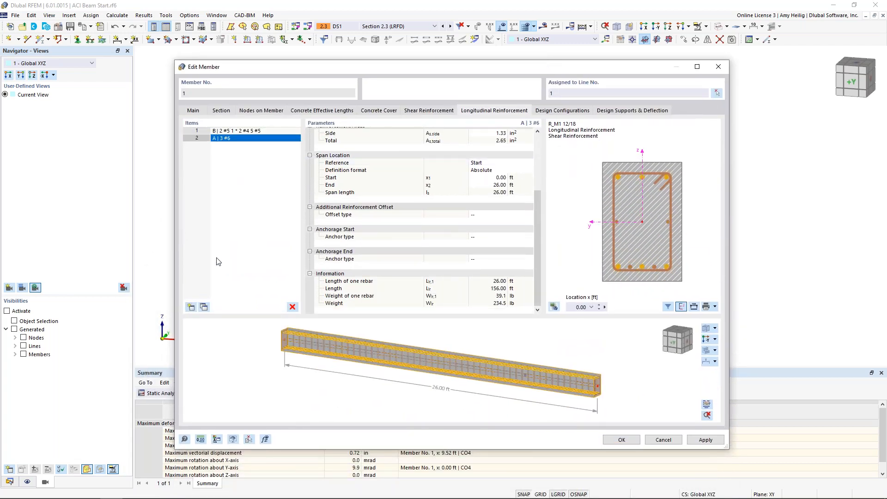
scroll(500, 162, up, 4)
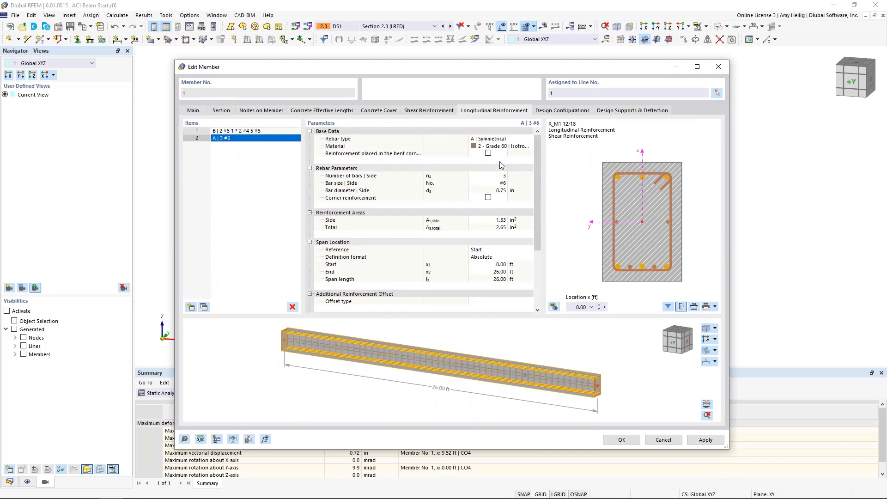
click(507, 140)
click(529, 139)
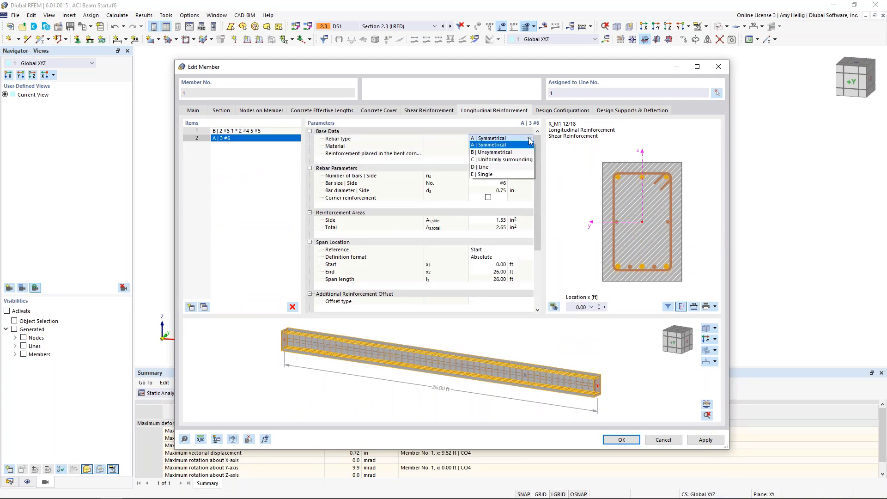
click(517, 168)
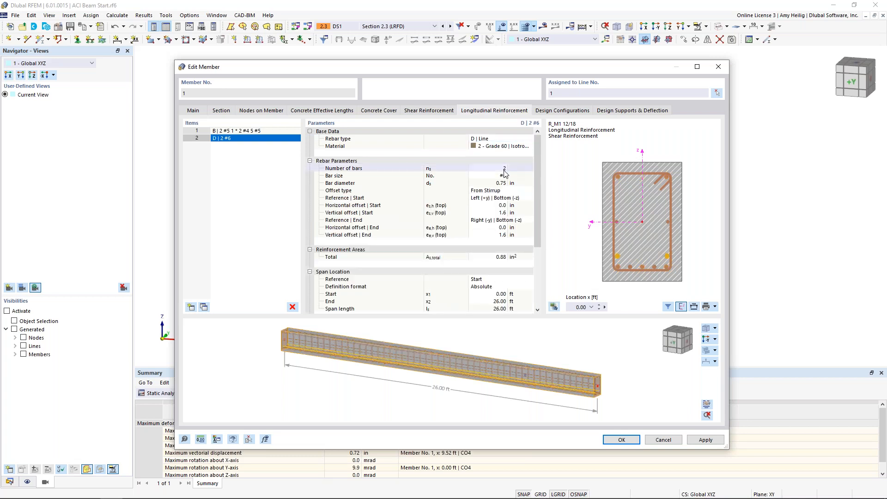
click(502, 169)
click(498, 175)
click(504, 175)
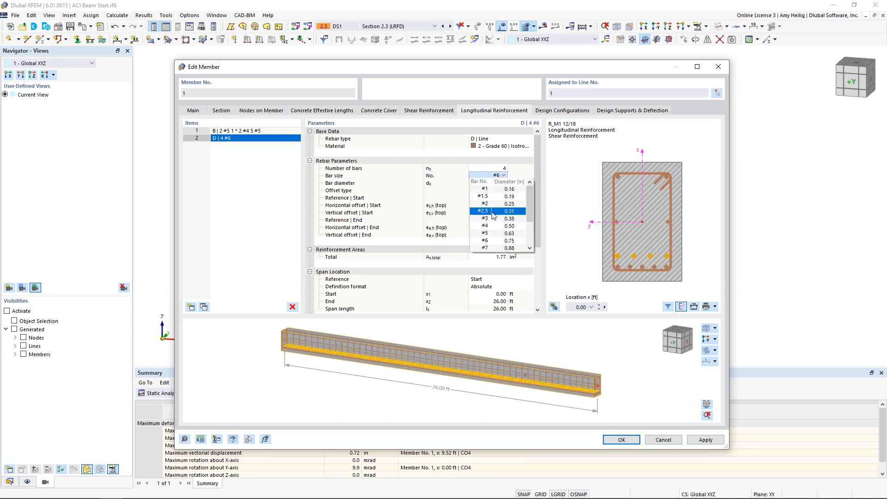
click(492, 230)
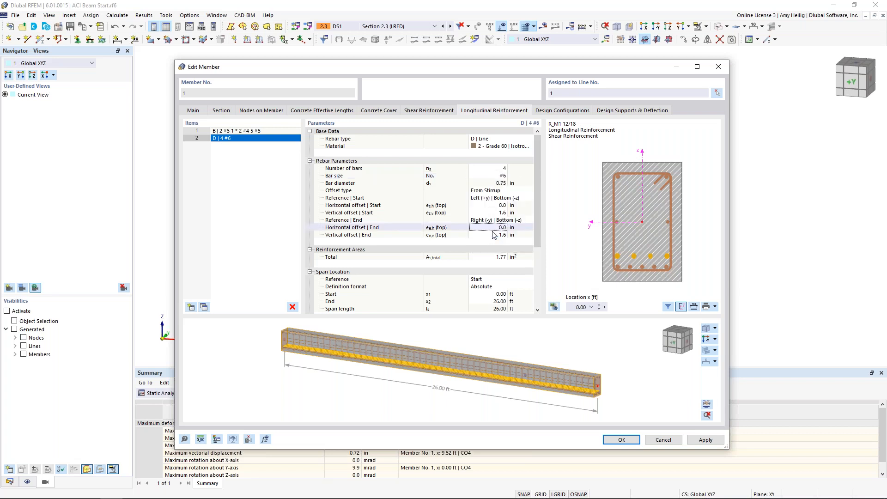
Set the four-bar line's vertical offsets to 1.7 in at start and end, with a horizontal start offset of 0.
click(501, 205)
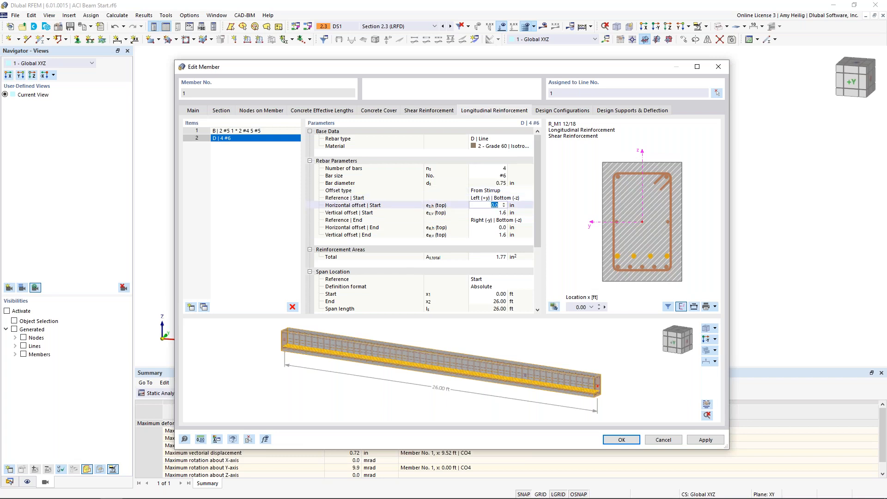
text(0)
key(Tab)
text(1.7)
key(Tab)
key(Tab)
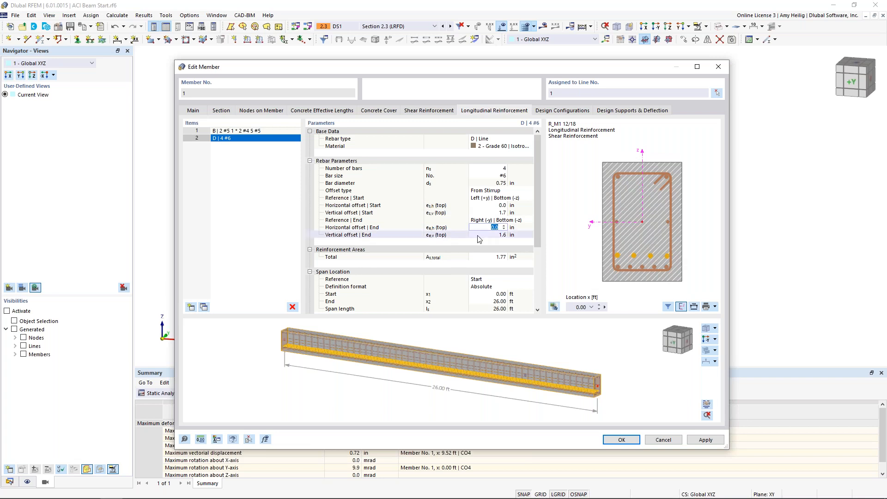
click(491, 235)
text(1.)
key(Tab)
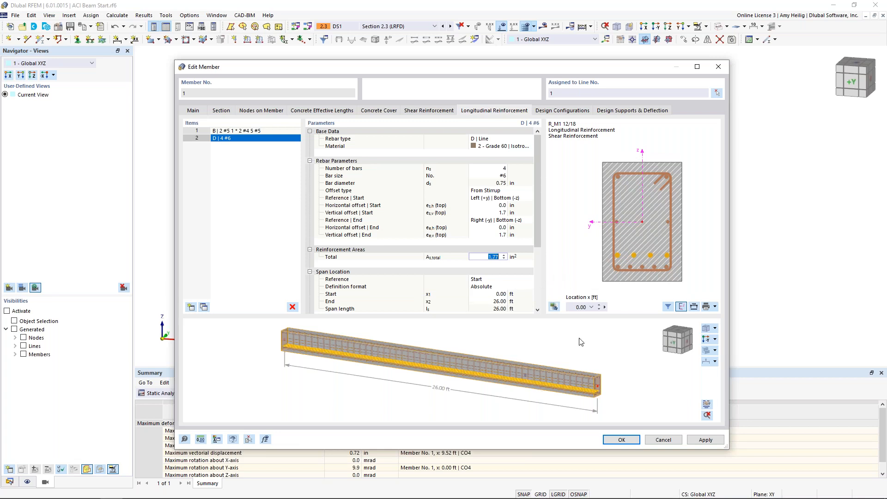
Limit the four-bar line's span location to a start of 3 ft and an end of 17 ft.
drag(536, 223, 533, 252)
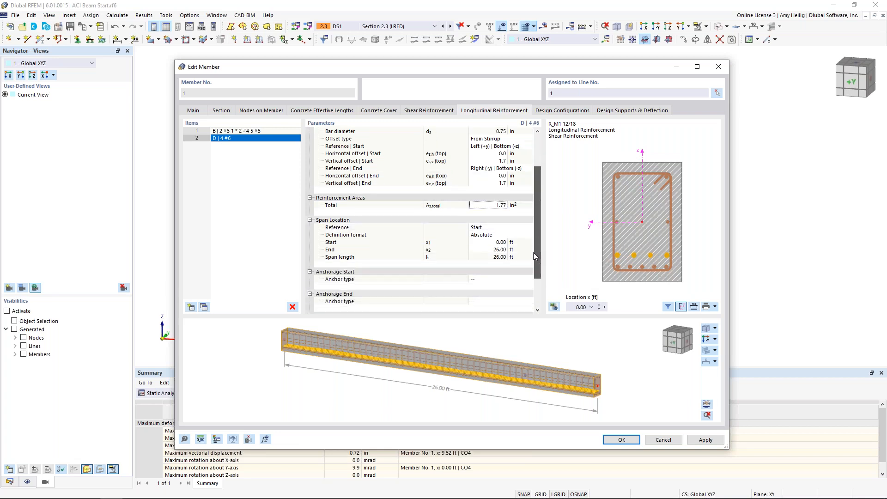
click(500, 243)
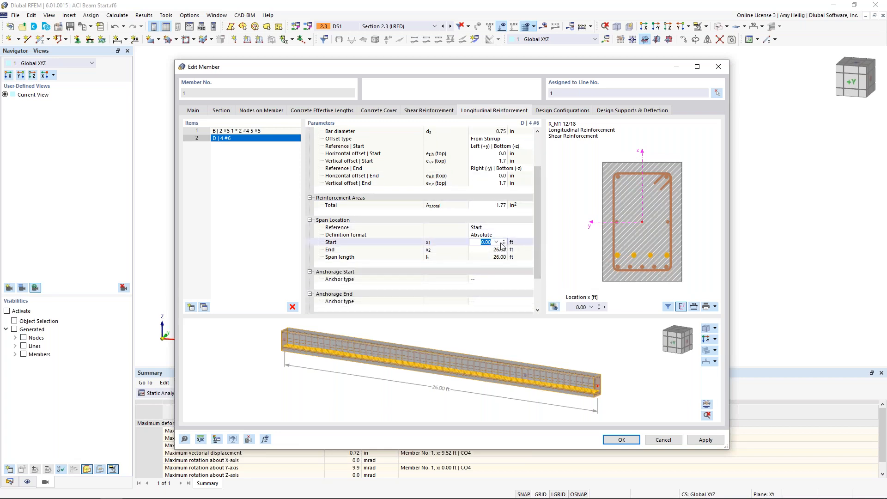
text(3)
key(Tab)
text(1)
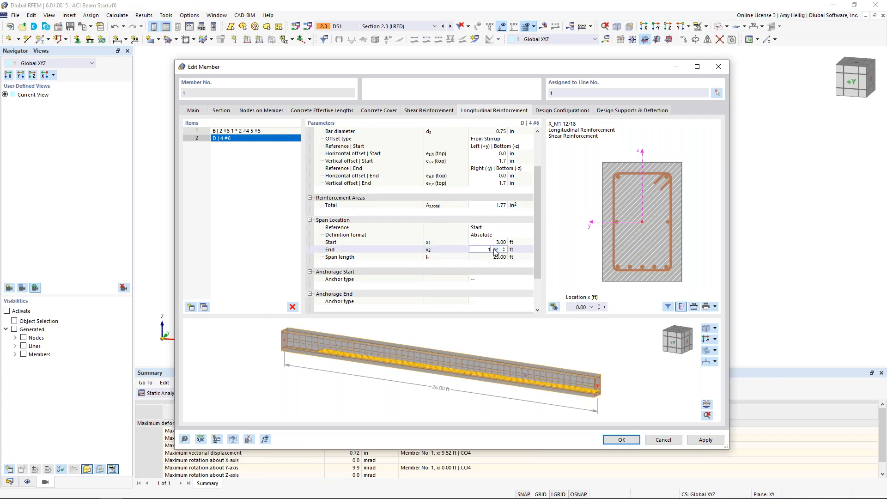
text(7)
key(Tab)
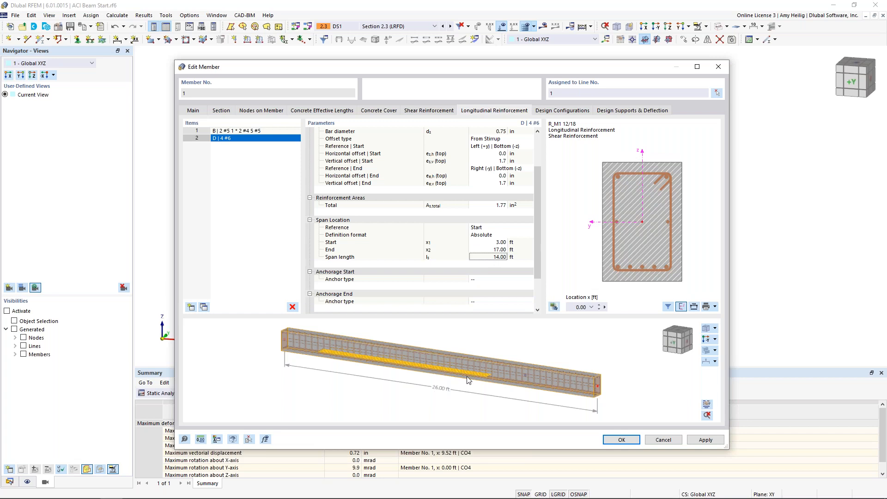
scroll(353, 366, up, 4)
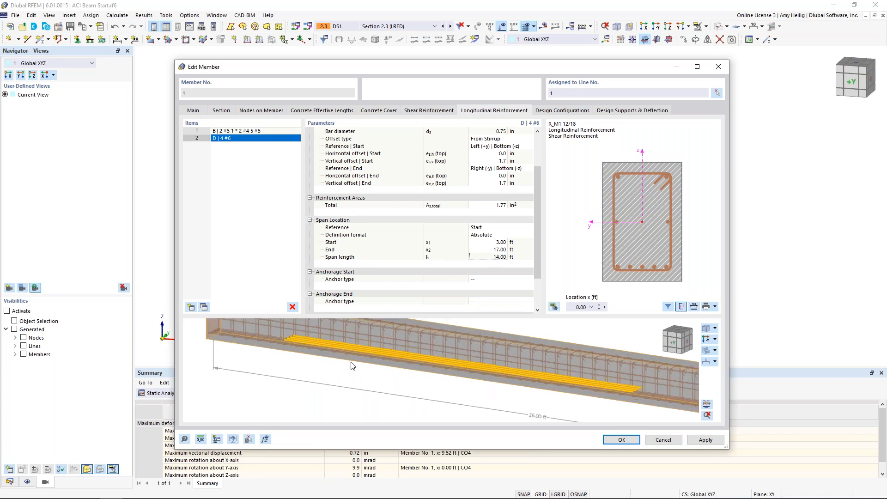
scroll(353, 366, down, 3)
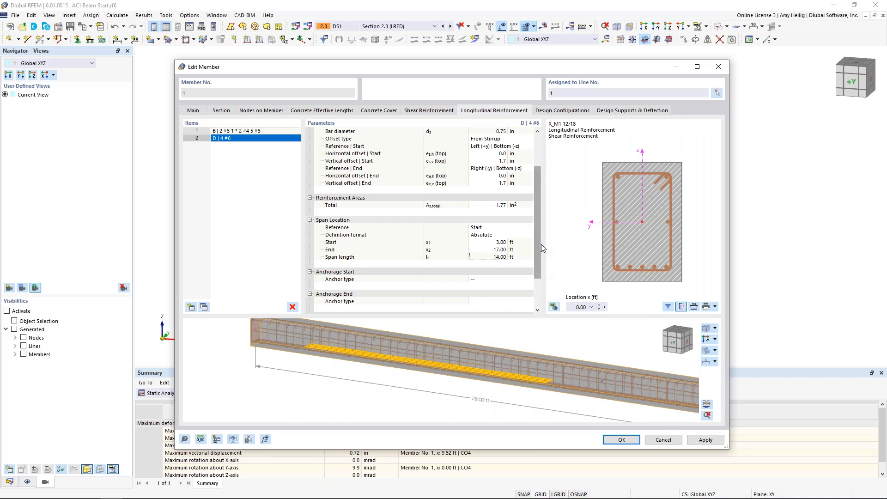
Check the beam's supports in the model, and add a third longitudinal reinforcement item of rebar type D | Line with #5 bars.
drag(591, 71, 548, 322)
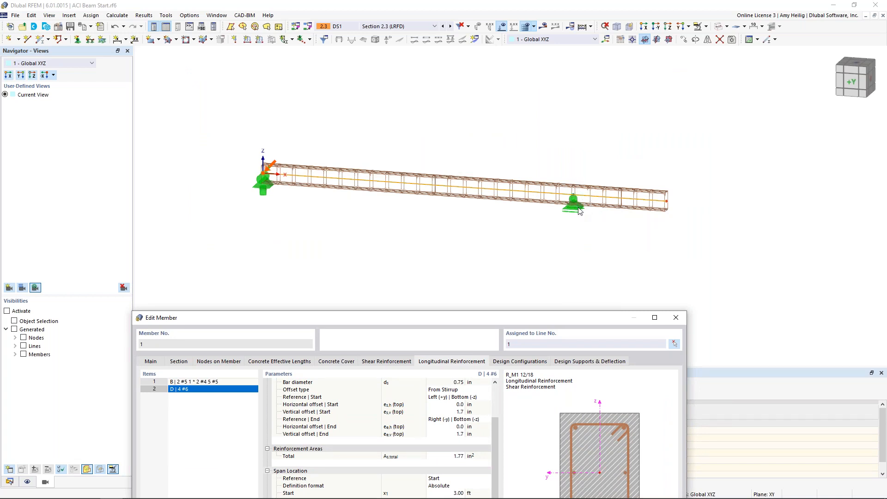
drag(545, 318, 595, 58)
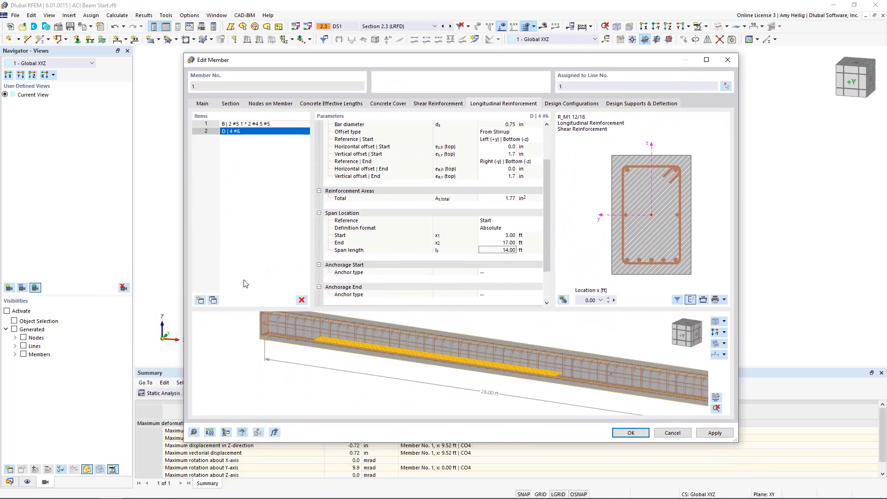
click(200, 301)
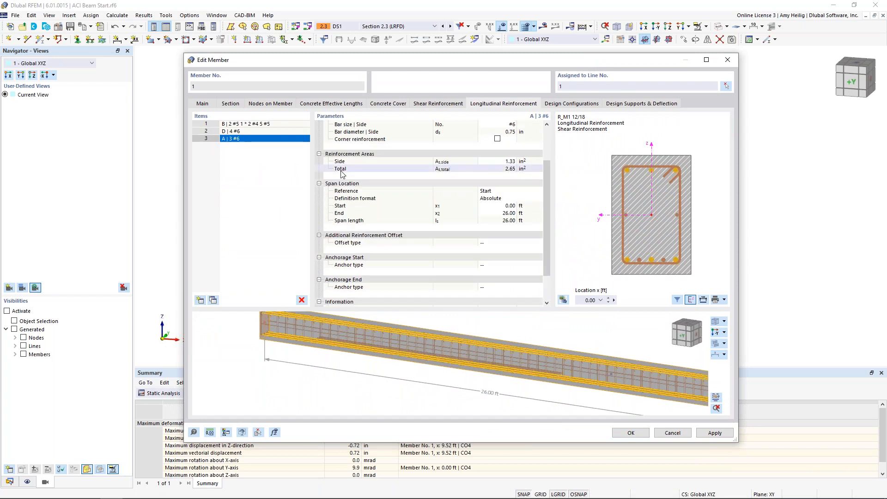
scroll(343, 167, up, 3)
click(507, 132)
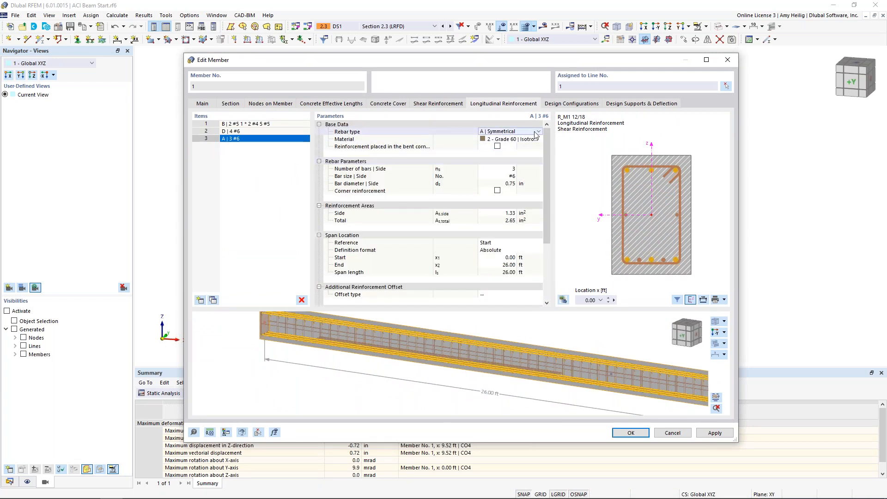
click(537, 132)
click(518, 160)
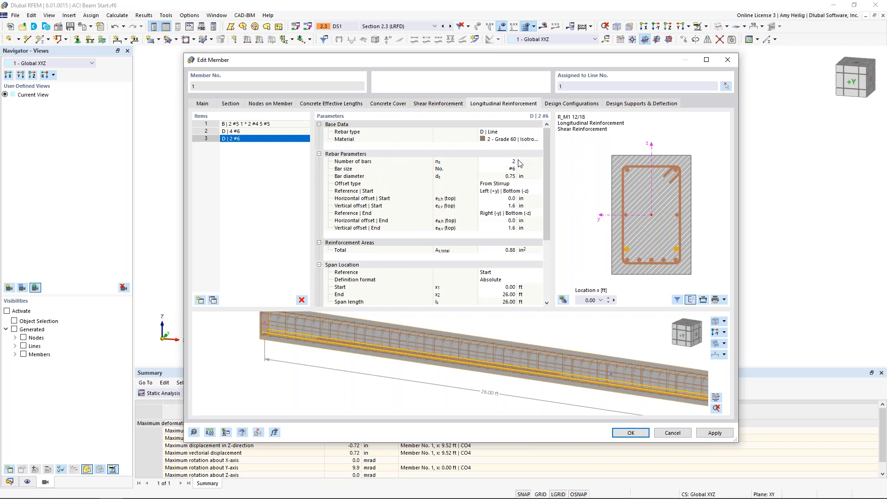
click(510, 168)
click(513, 168)
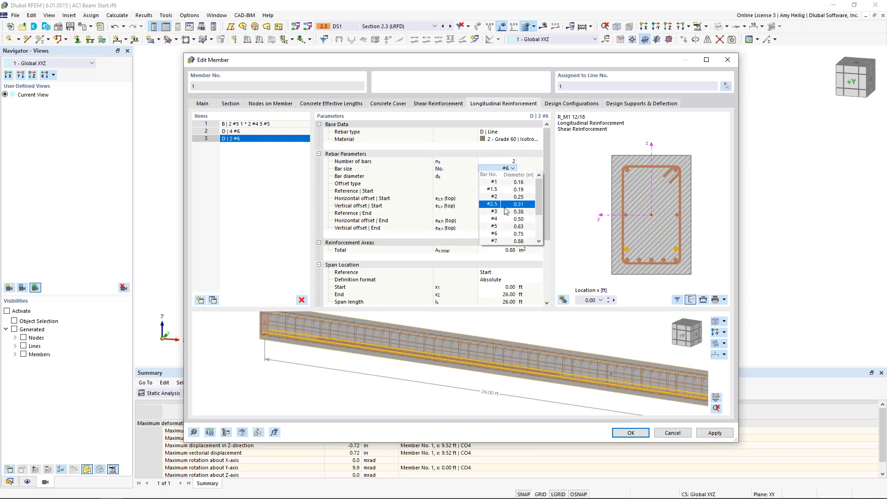
click(503, 226)
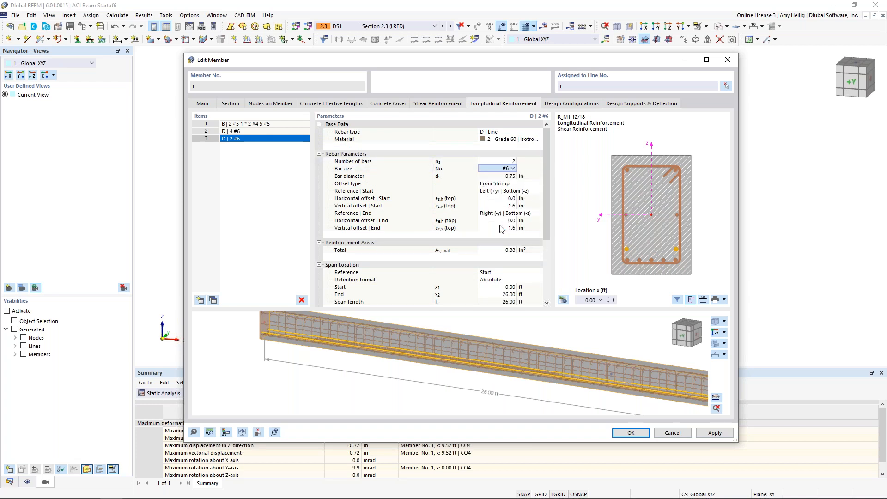
Reference the #5 line's start to Center | Top (+z), with a horizontal offset of -1.2 in and a vertical offset of 0.
click(501, 191)
click(538, 191)
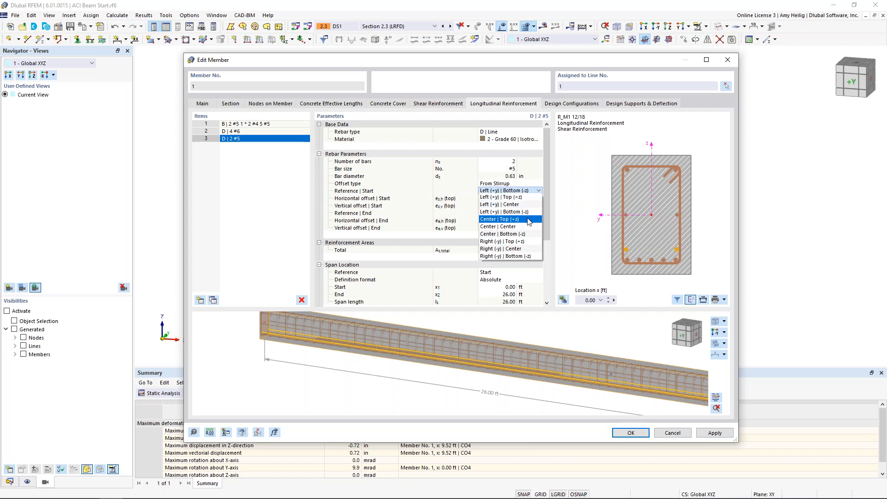
click(529, 219)
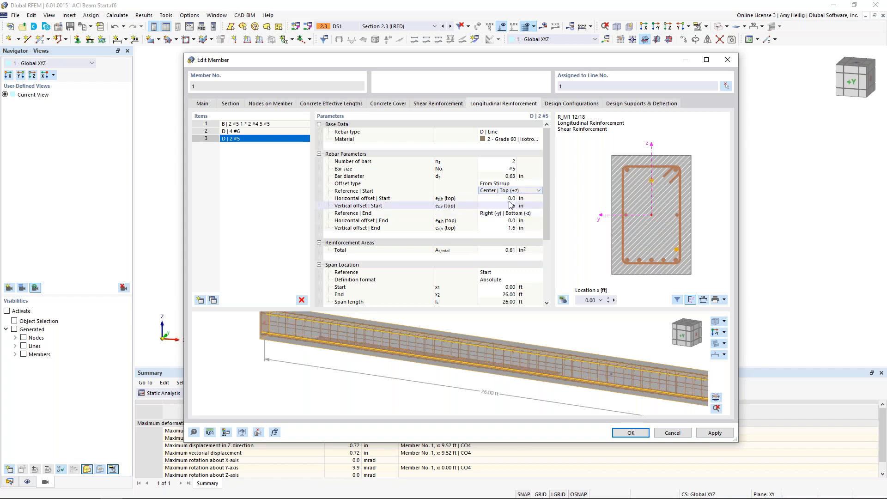
click(503, 198)
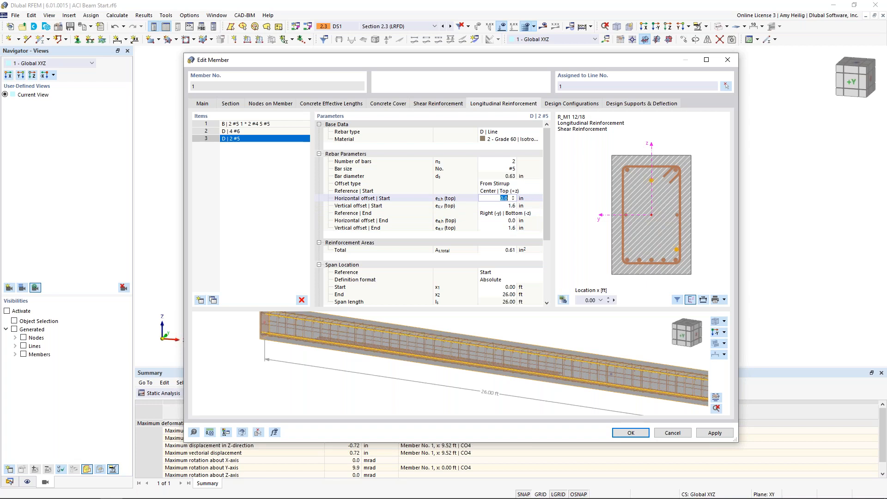
text(-1.2)
key(Tab)
text(0)
key(Tab)
Reference the #5 line's end to Center | Top (+z), with a horizontal offset of 1.2 in and a vertical offset of 0.
click(518, 214)
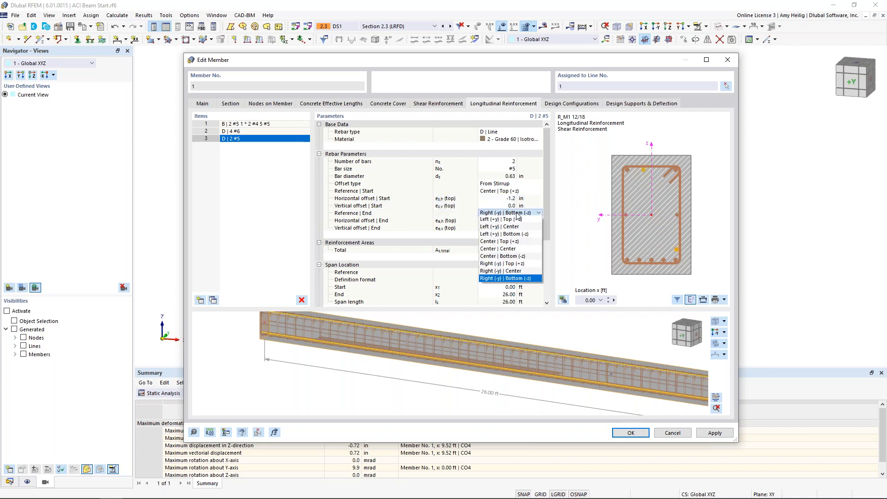
click(521, 241)
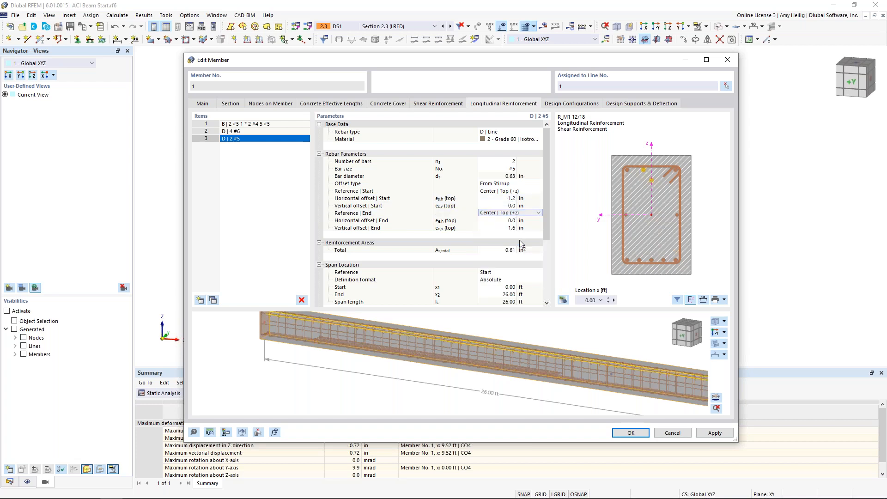
click(504, 220)
text(1.)
key(Tab)
text(0)
key(Tab)
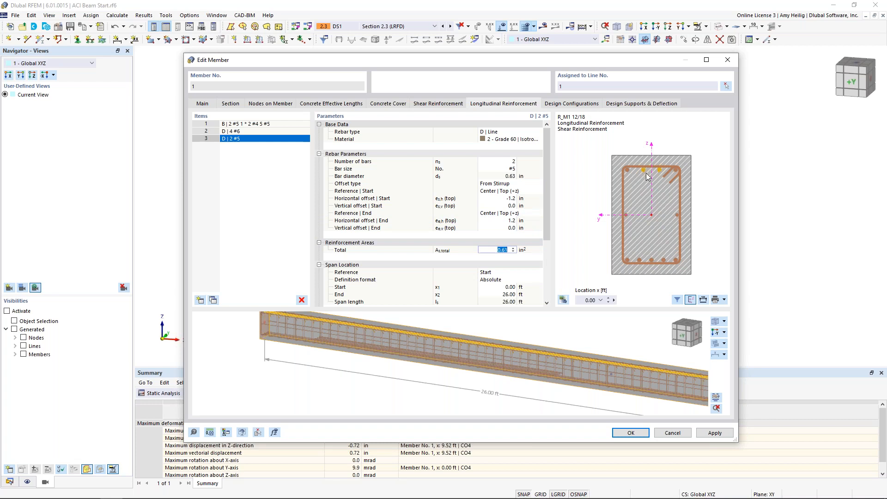
Limit the #5 line's span location to a start of 17 ft and an end of 25.5 ft, and check the bars in the beam preview.
drag(546, 210, 541, 241)
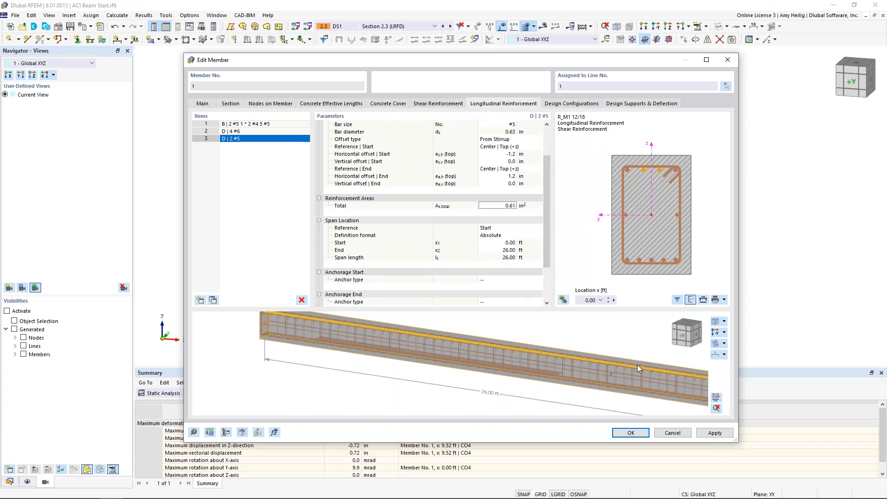
scroll(635, 366, down, 1)
middle_drag(634, 368, 563, 367)
click(505, 242)
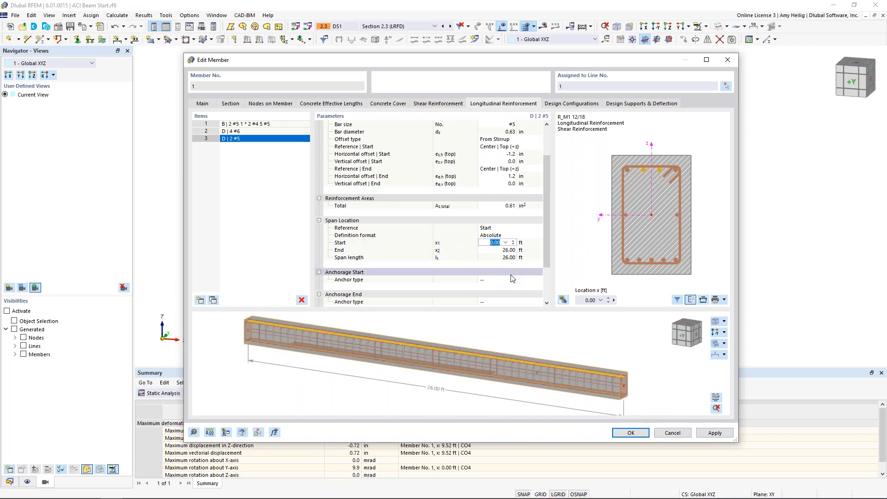
text(1)
key(Tab)
text(2)
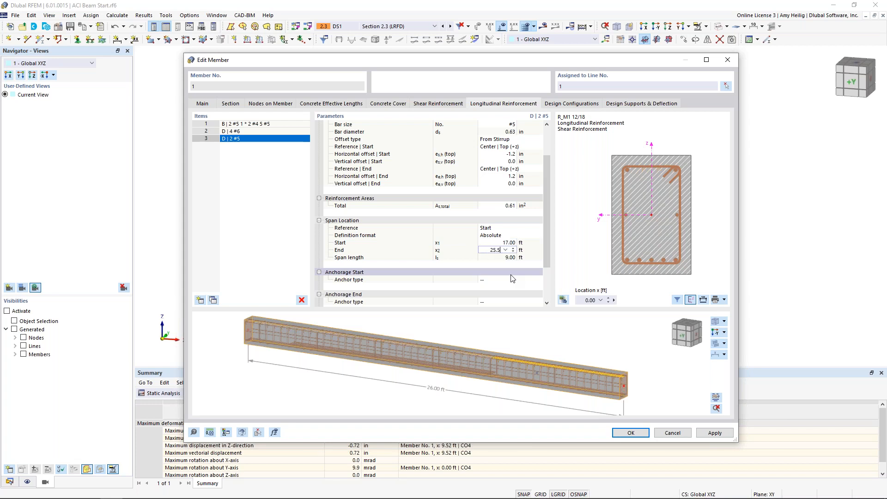
click(511, 278)
scroll(623, 381, up, 3)
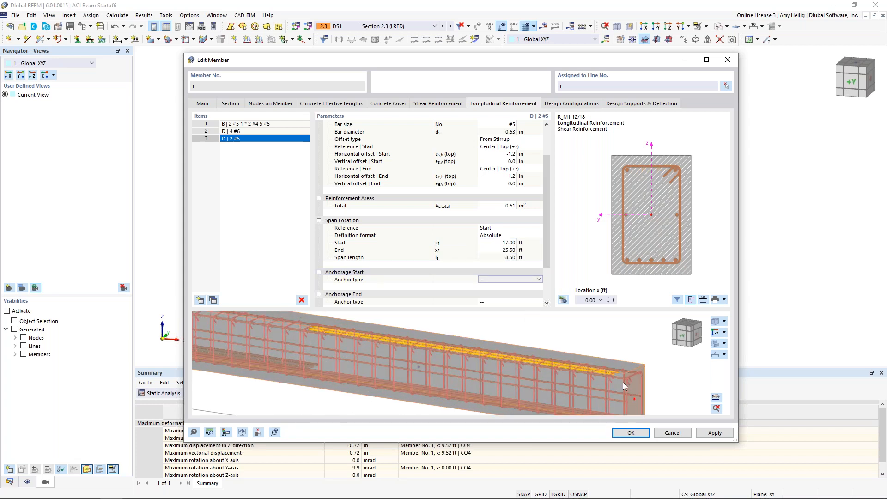
scroll(417, 344, down, 2)
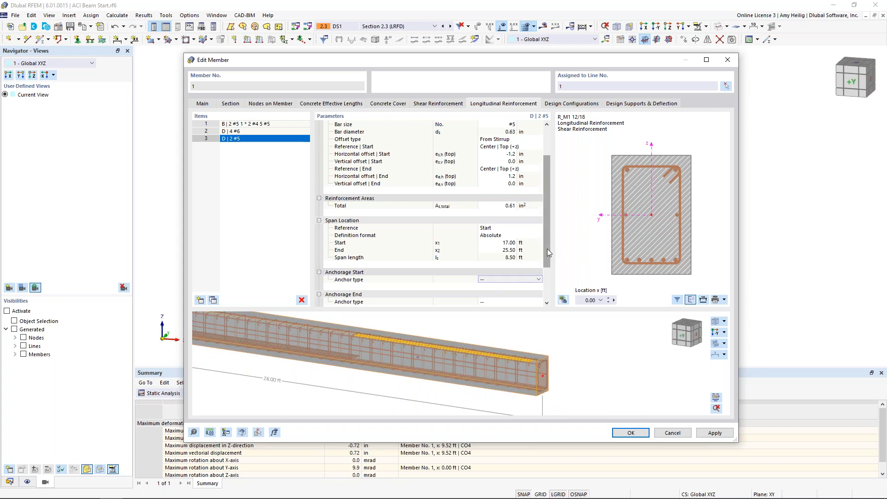
scroll(530, 348, down, 2)
middle_drag(531, 351, 591, 357)
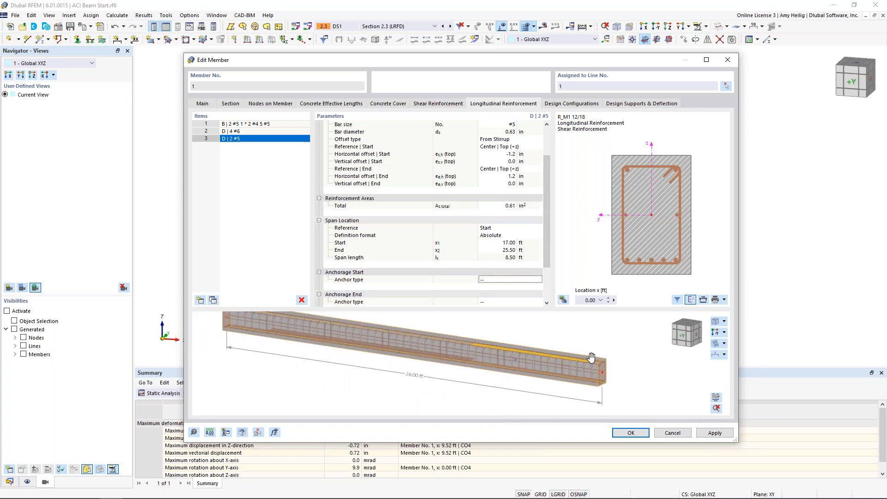
Review the member and stability parameters of the beam's default ACI 318-19 strength configuration, leaving them as they are.
click(558, 106)
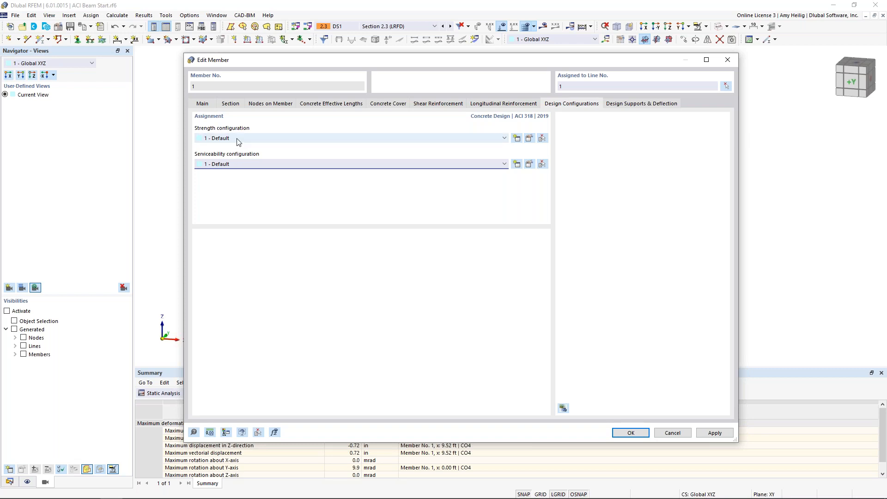
click(529, 138)
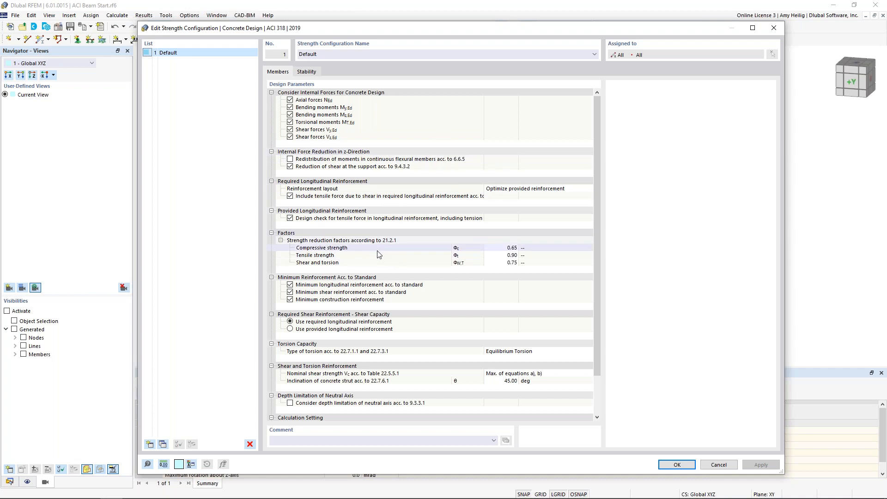
scroll(380, 253, down, 2)
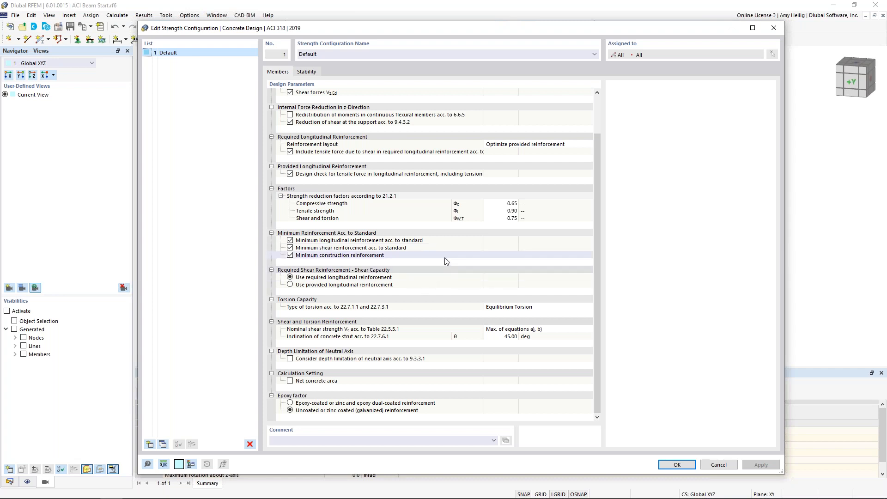
scroll(446, 262, up, 2)
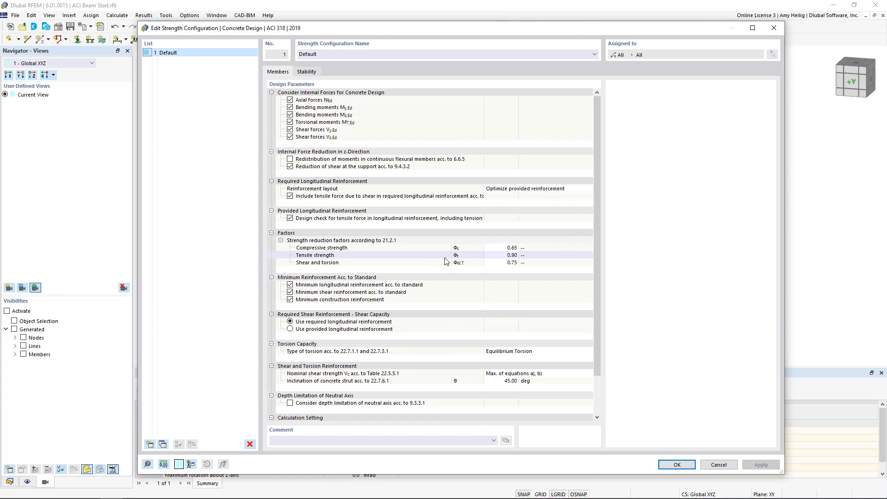
click(307, 72)
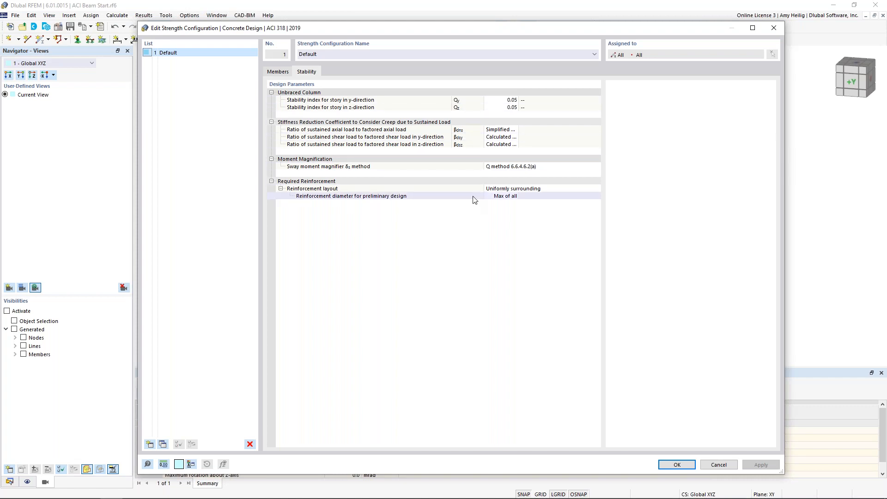
click(669, 464)
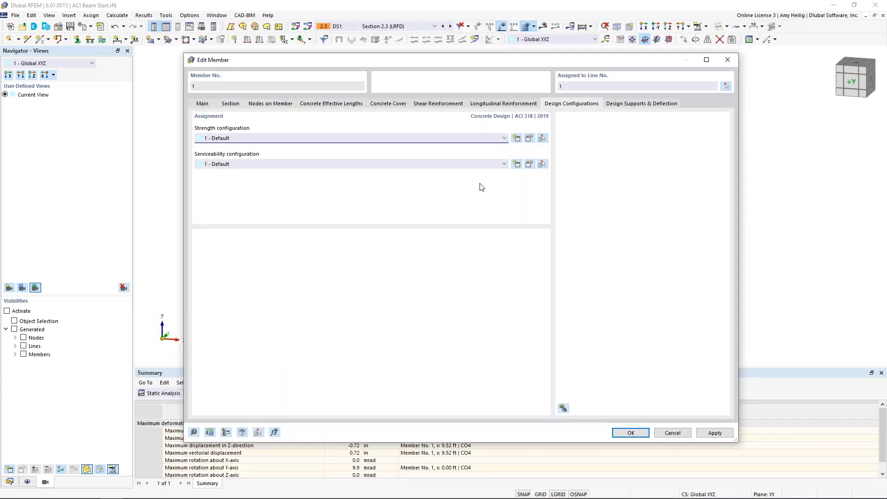
In the default serviceability configuration, set the top and bottom crack width limits to 0.016, dry air or protective membrane.
click(528, 167)
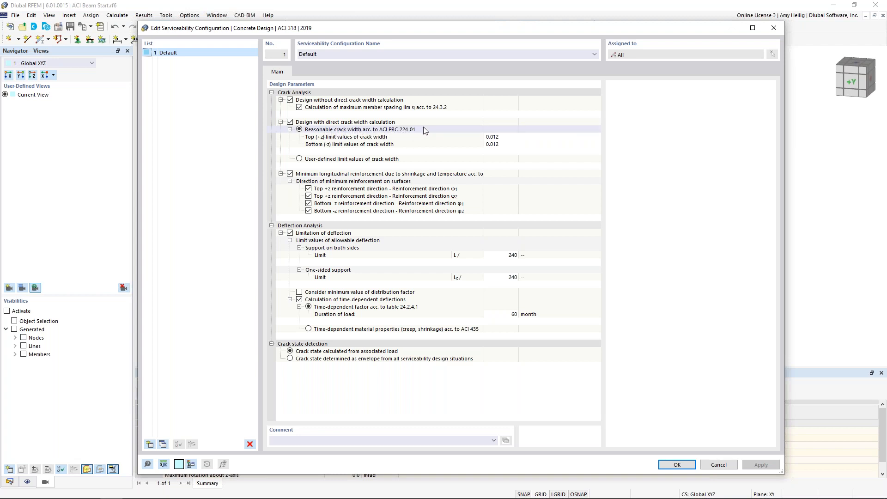
click(526, 137)
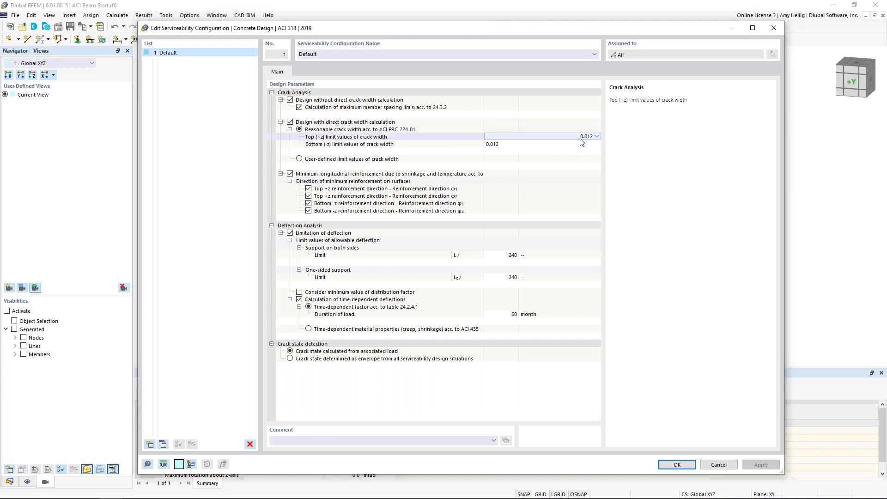
click(596, 137)
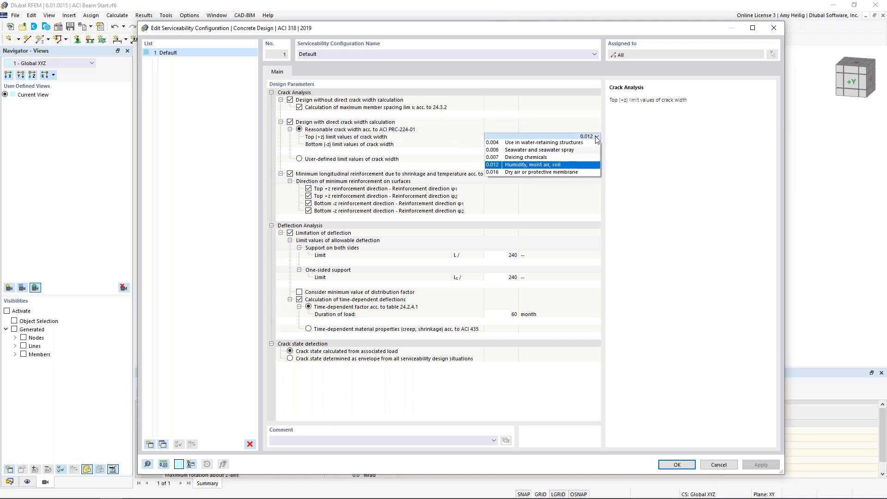
click(570, 172)
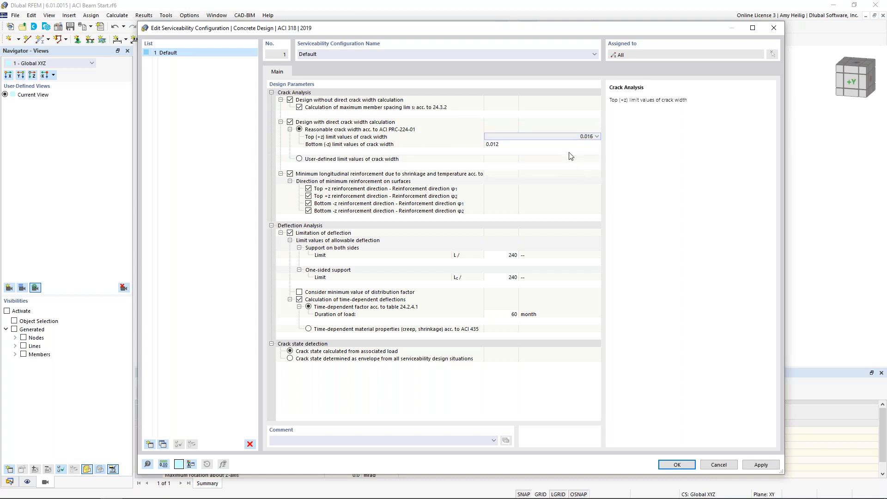
click(584, 145)
click(585, 146)
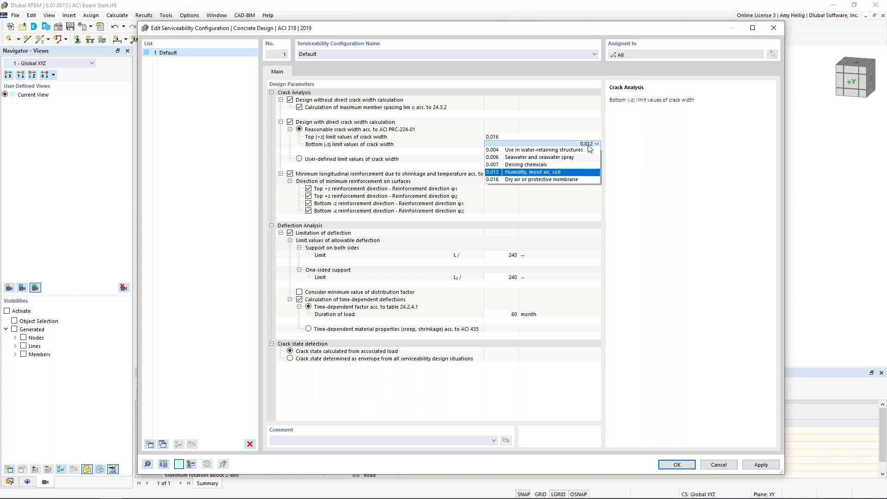
click(569, 182)
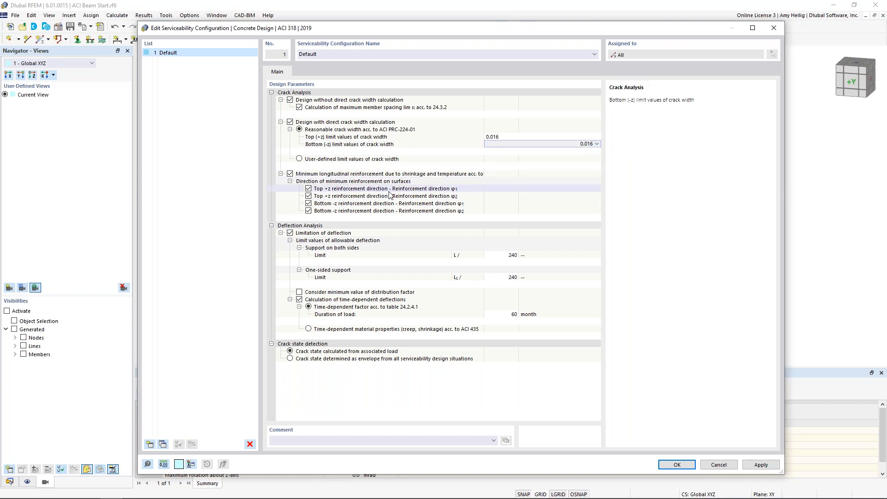
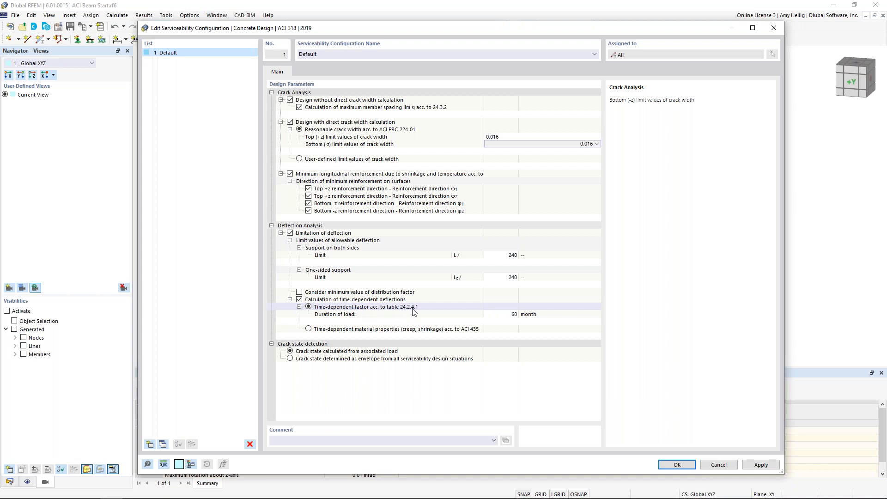
Turn off the calculation of time-dependent deflections in the default serviceability configuration and accept the configuration.
click(308, 329)
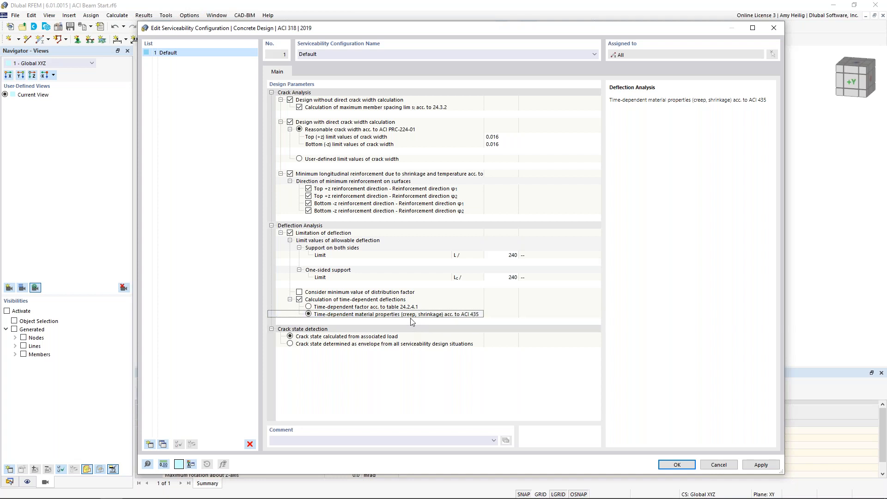
click(299, 300)
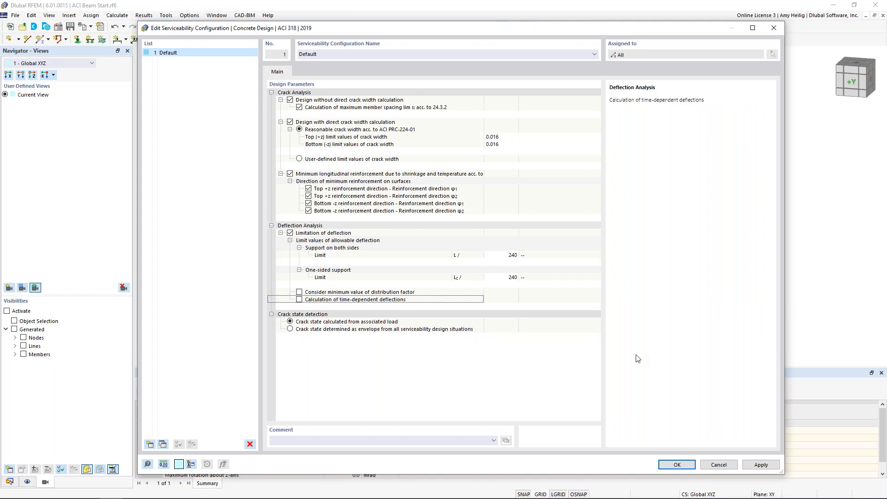
click(666, 464)
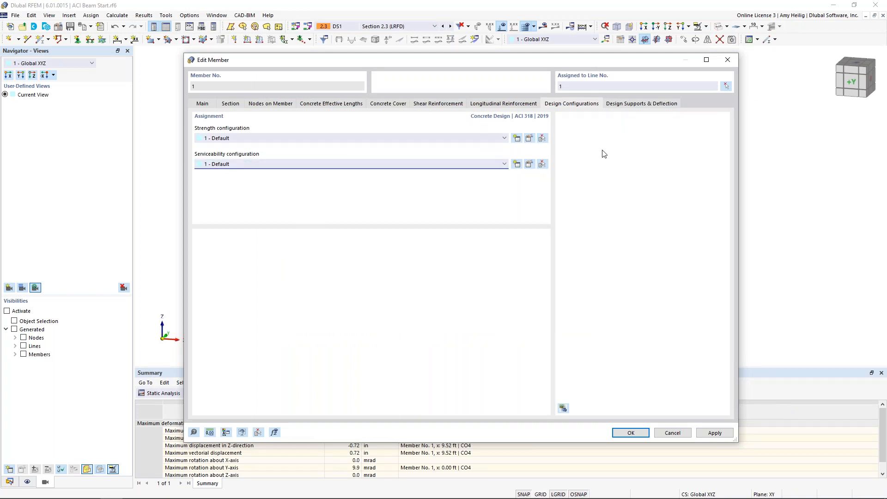
Create a concrete design support with a 16 in support width at the member start, and check it in the beam preview.
click(633, 105)
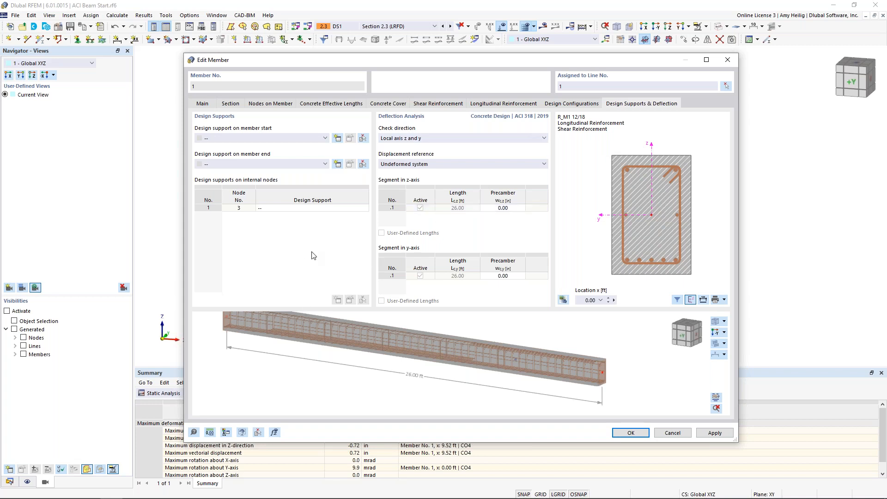
drag(529, 60, 505, 271)
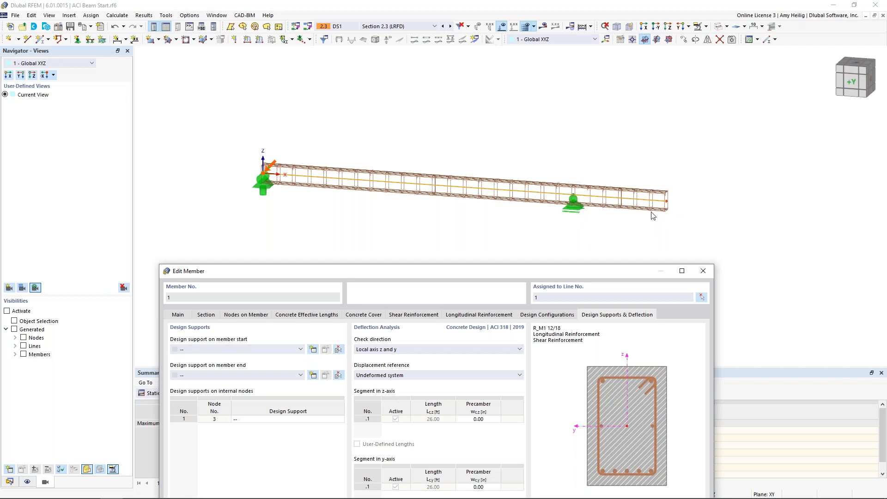
drag(621, 273, 640, 55)
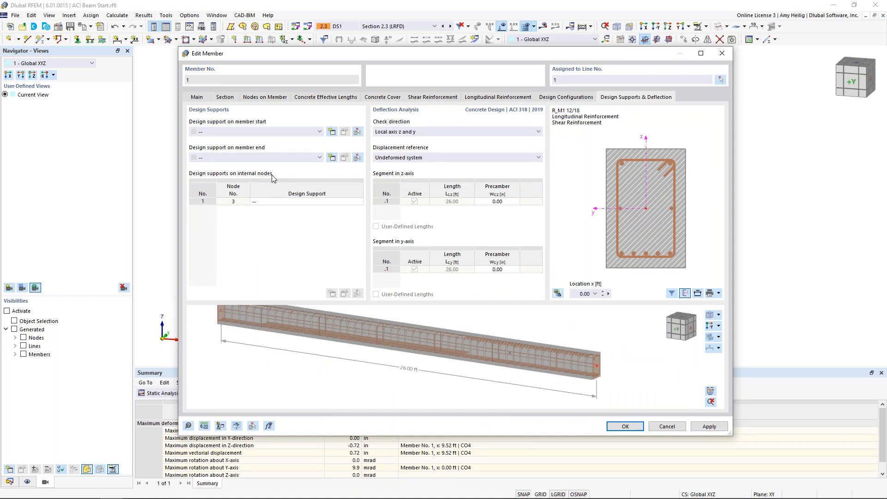
scroll(456, 323, down, 2)
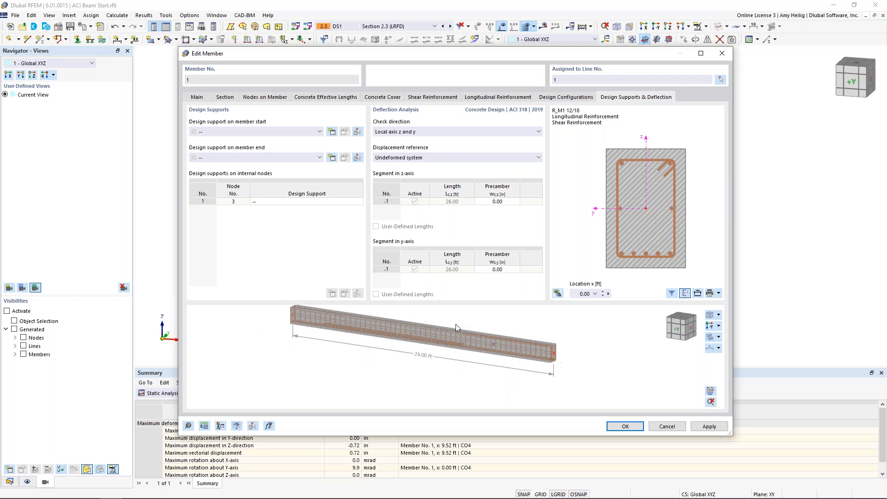
middle_drag(455, 323, 456, 334)
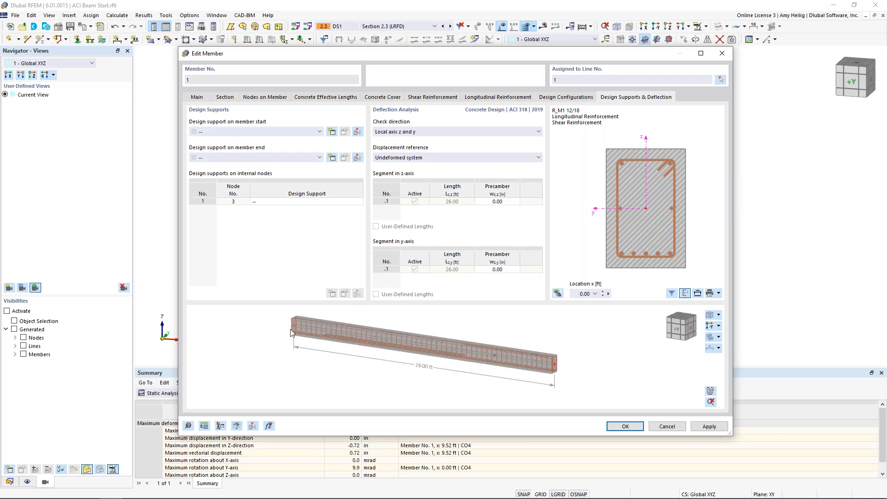
click(333, 133)
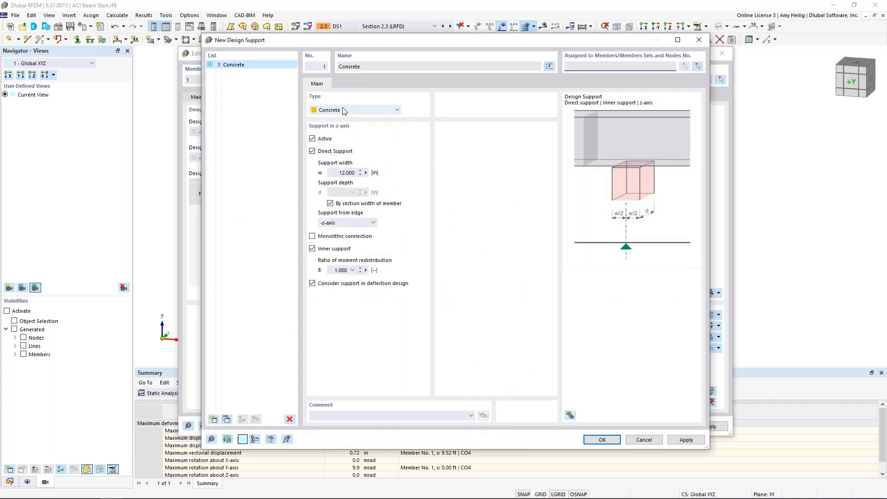
click(337, 173)
text(16)
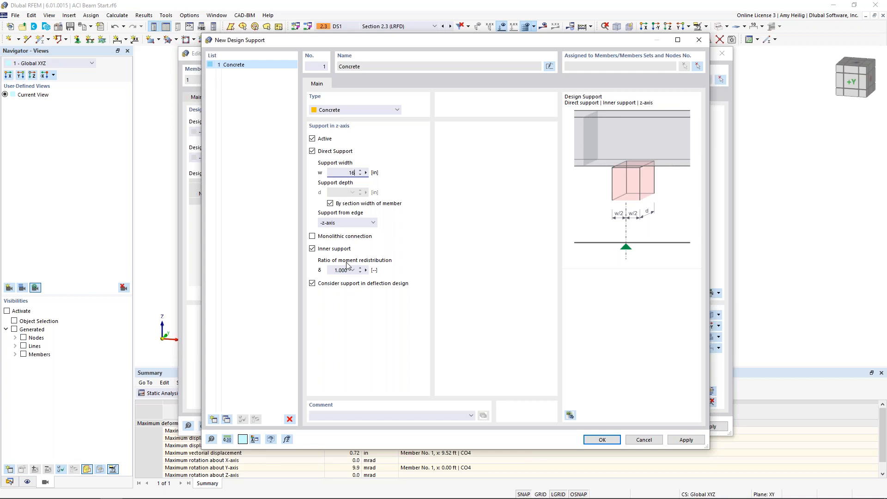
click(601, 439)
scroll(338, 341, up, 4)
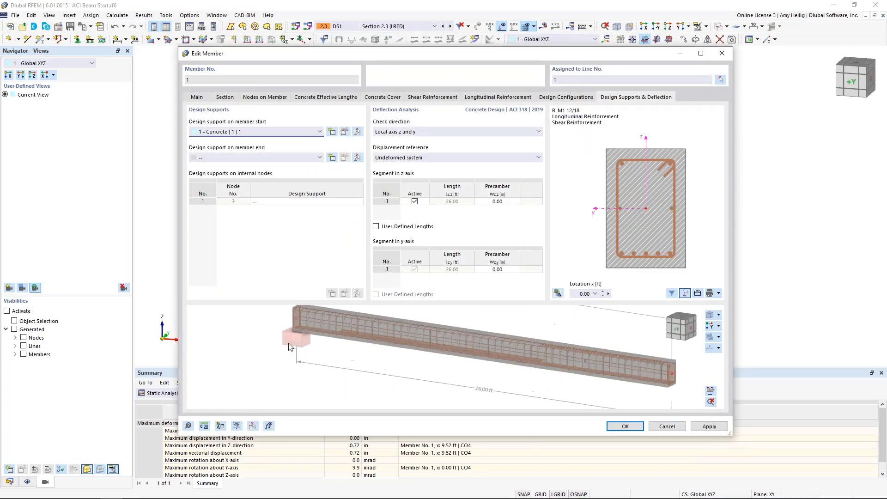
middle_drag(336, 338, 365, 386)
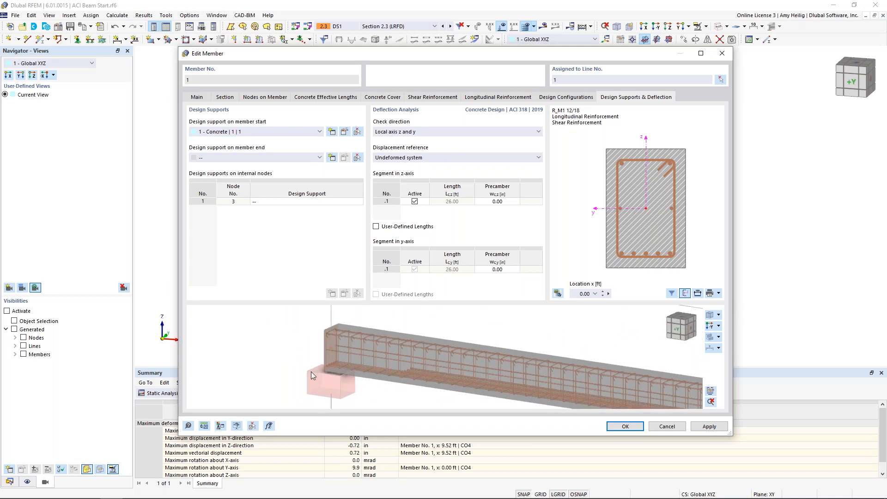
scroll(332, 368, down, 3)
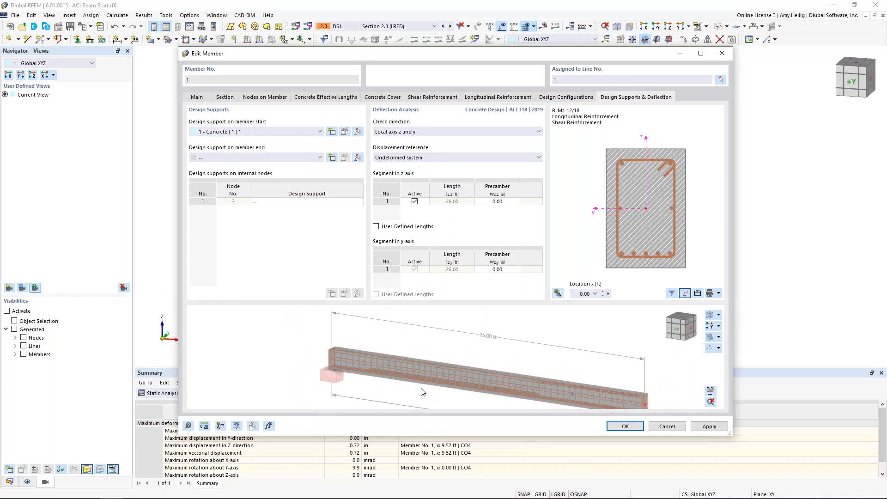
Create a new concrete design support at internal node 3 with a 16 in support width and a moment redistribution ratio of 0.75.
middle_drag(416, 388, 380, 373)
middle_drag(464, 349, 446, 337)
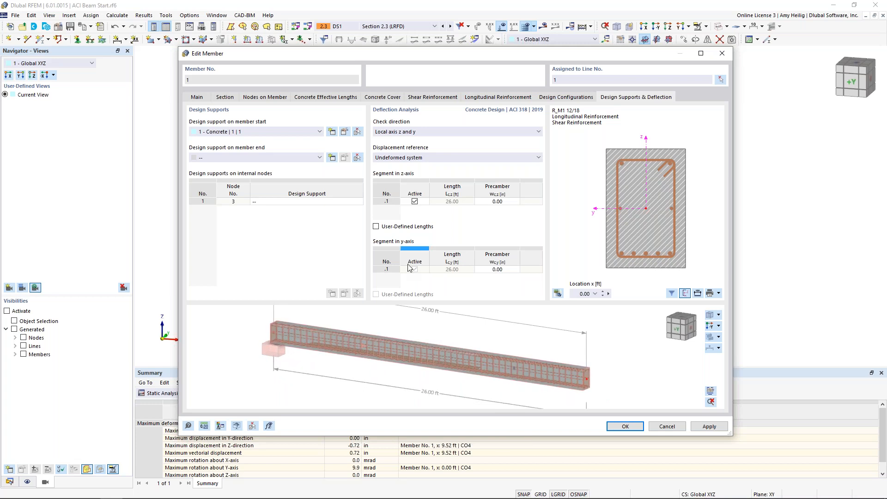
click(281, 201)
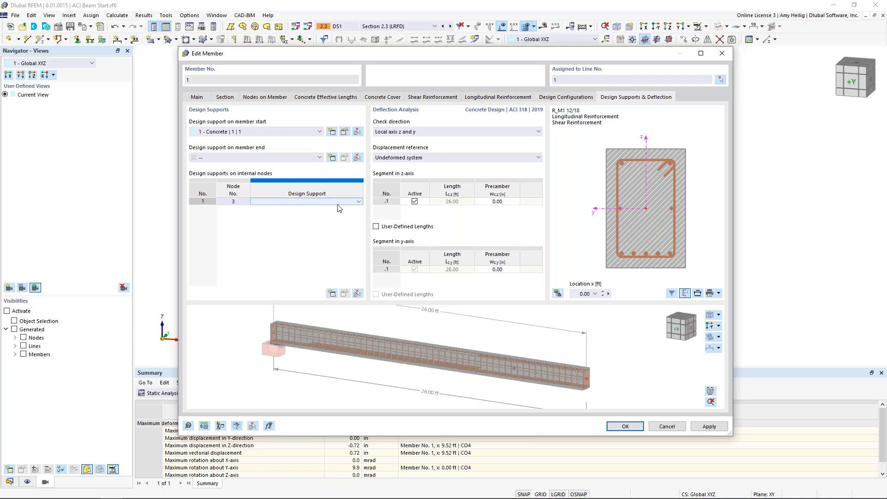
click(359, 202)
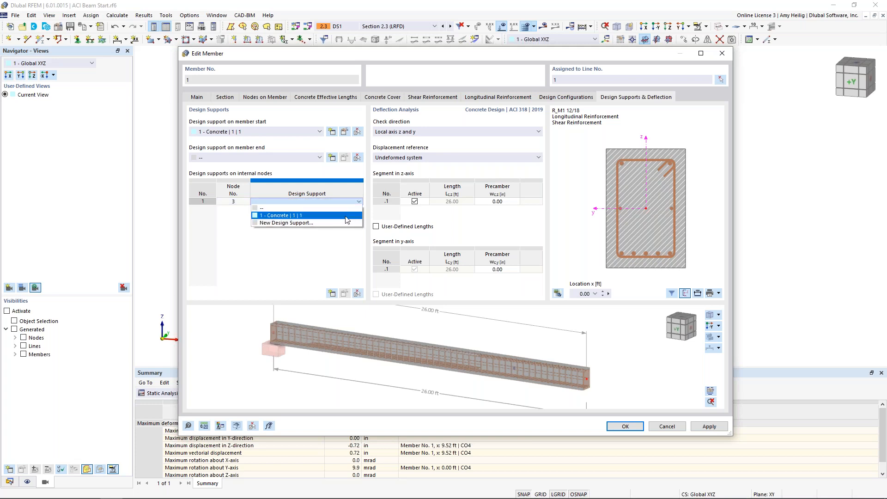
click(296, 223)
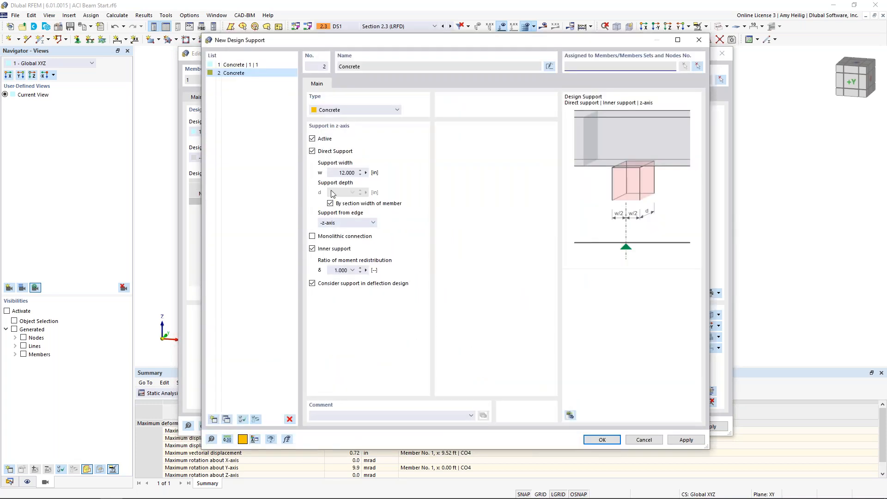
double_click(347, 173)
text(16)
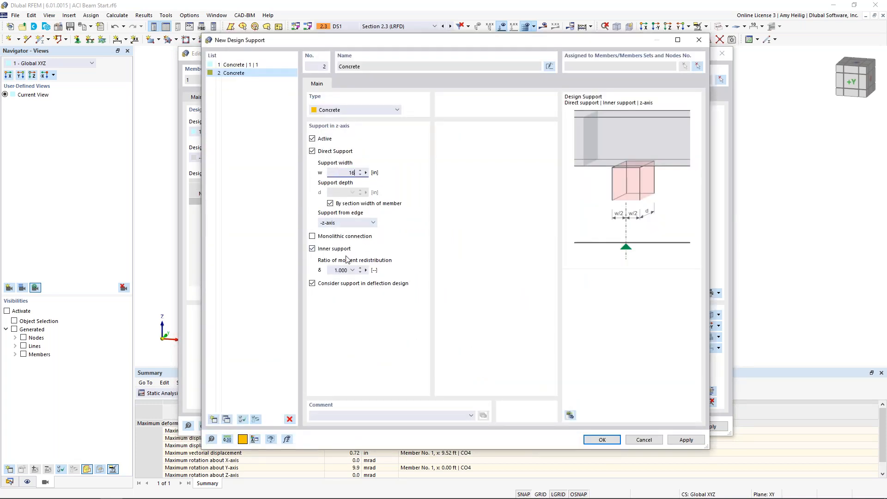
double_click(359, 268)
text(0.75)
click(602, 439)
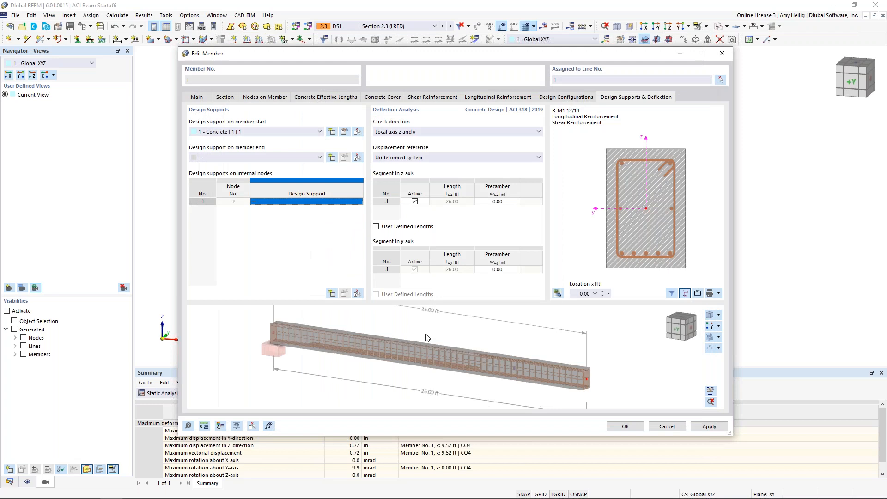
Check the internal support in the beam preview and the z-axis deflection segments, and accept the member settings.
scroll(520, 395, up, 3)
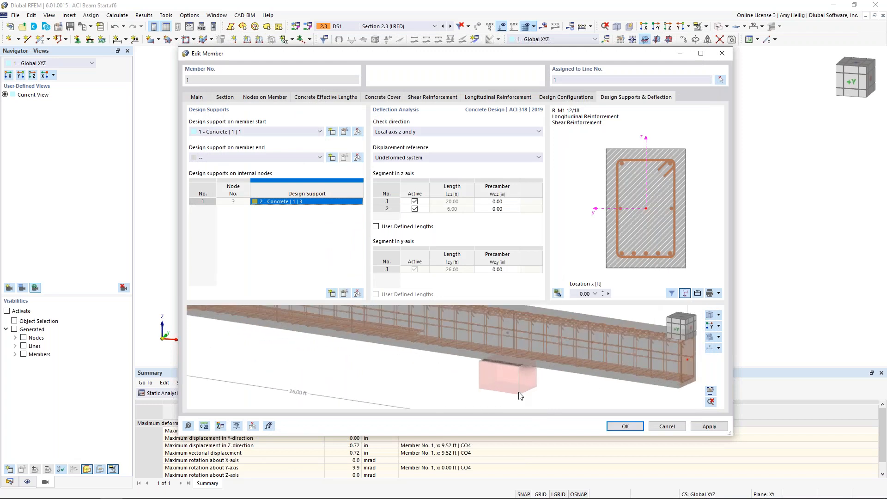
scroll(513, 375, down, 3)
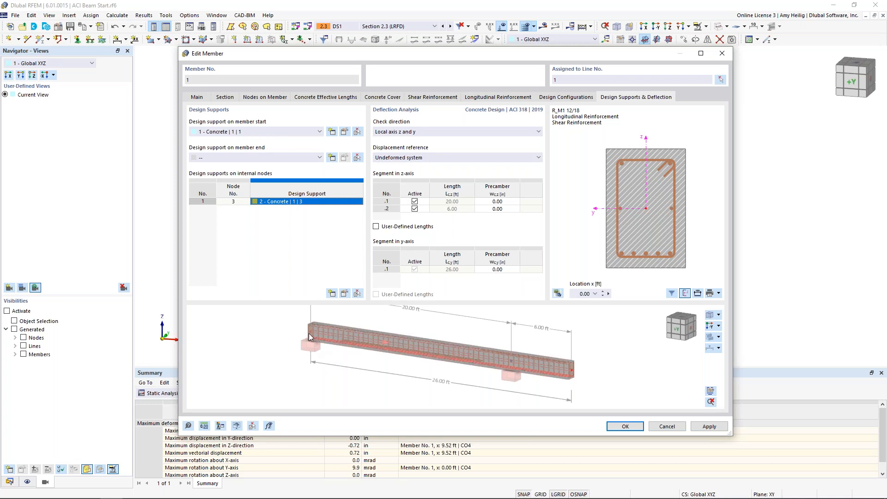
mouse_move(309, 332)
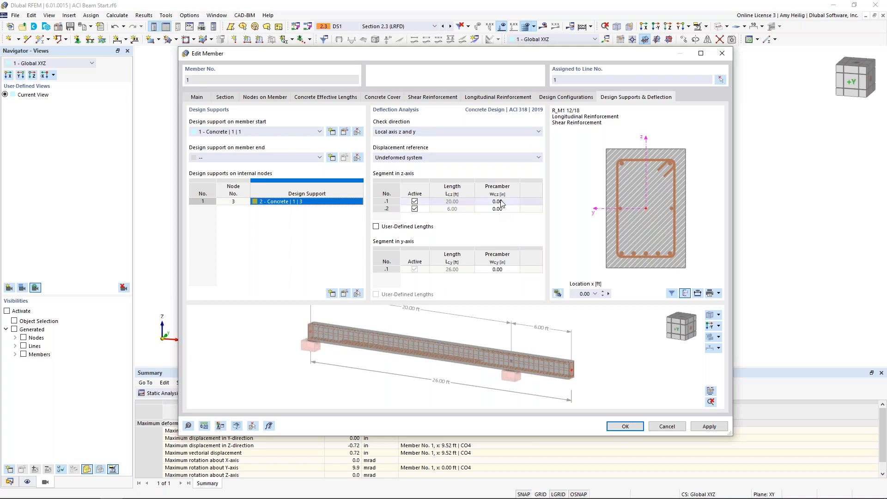
click(444, 209)
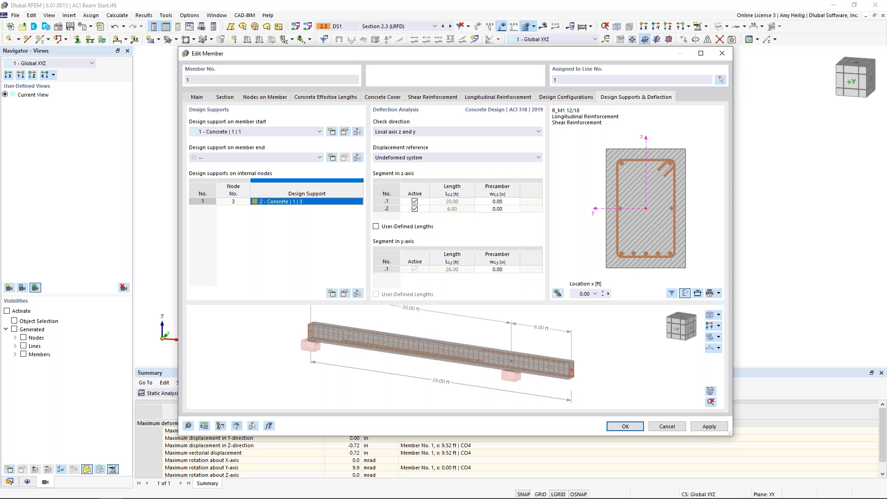
click(632, 426)
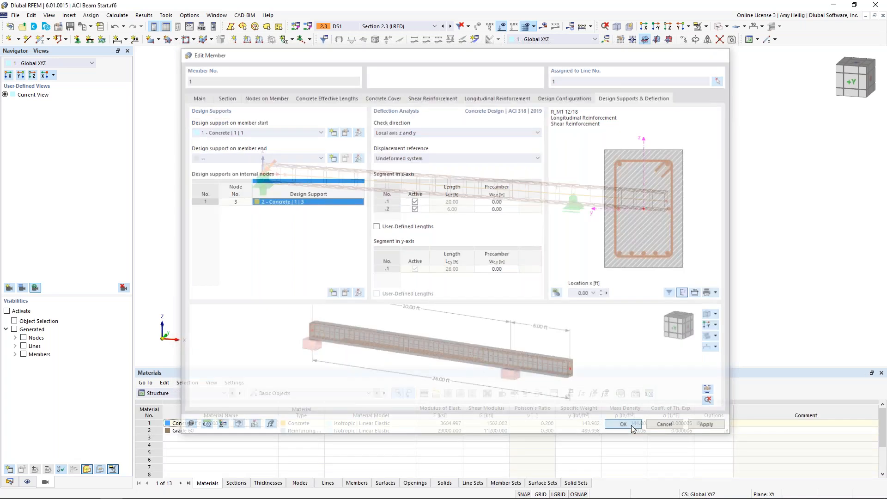
Inspect the reinforced beam in the model, enlarge the table area and show the Concrete Design input's design situations.
mouse_move(576, 265)
ctrl+middle_down()
mouse_move(491, 242)
mouse_move(576, 258)
ctrl+middle_up()
scroll(387, 225, up, 3)
scroll(455, 250, down, 1)
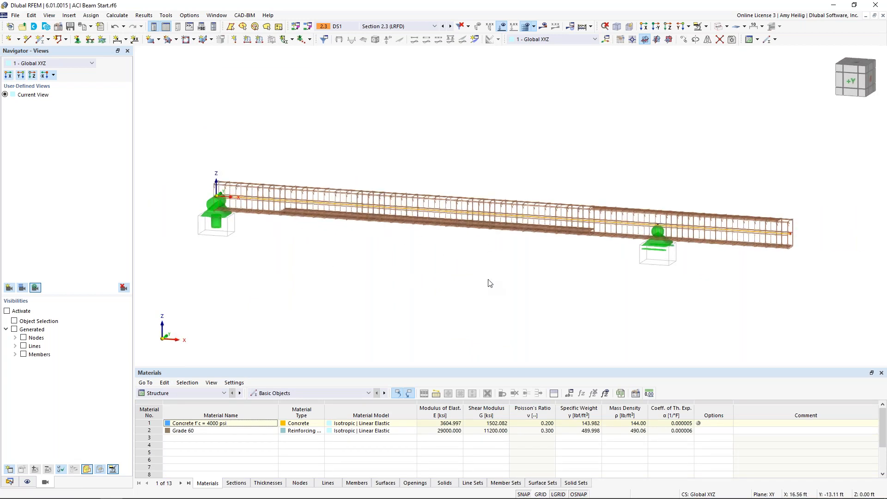
scroll(490, 283, down, 1)
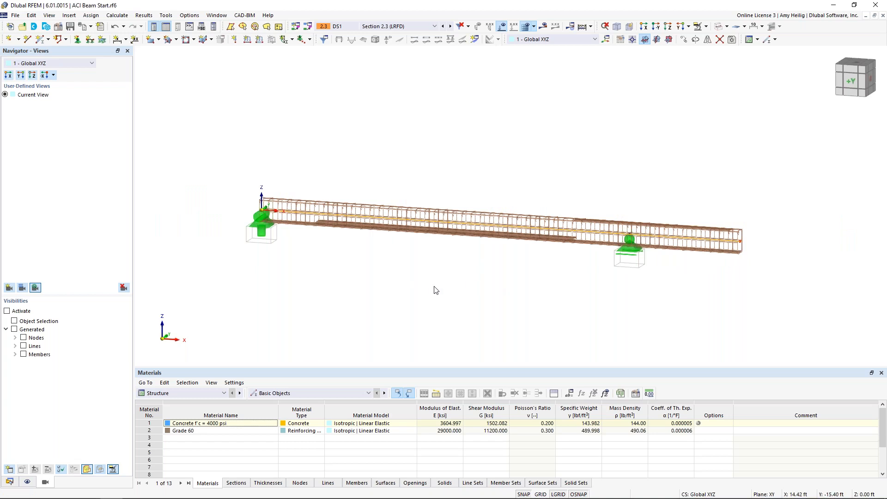
drag(314, 367, 326, 298)
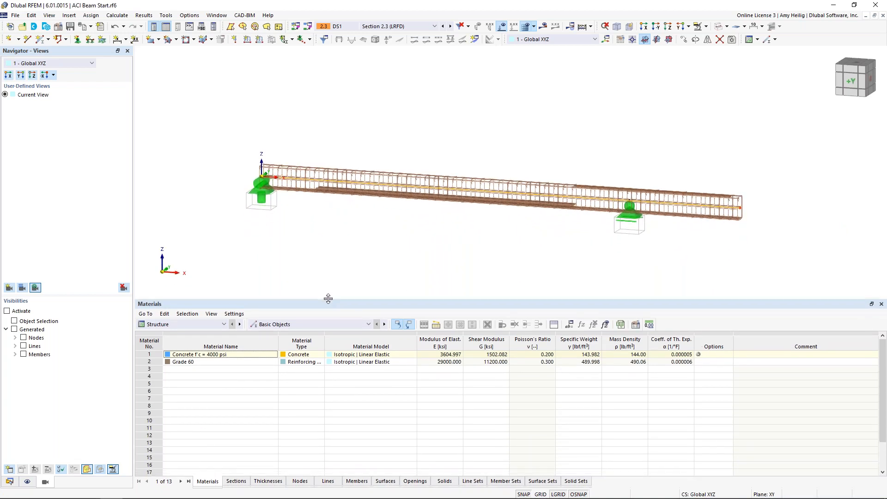
click(209, 328)
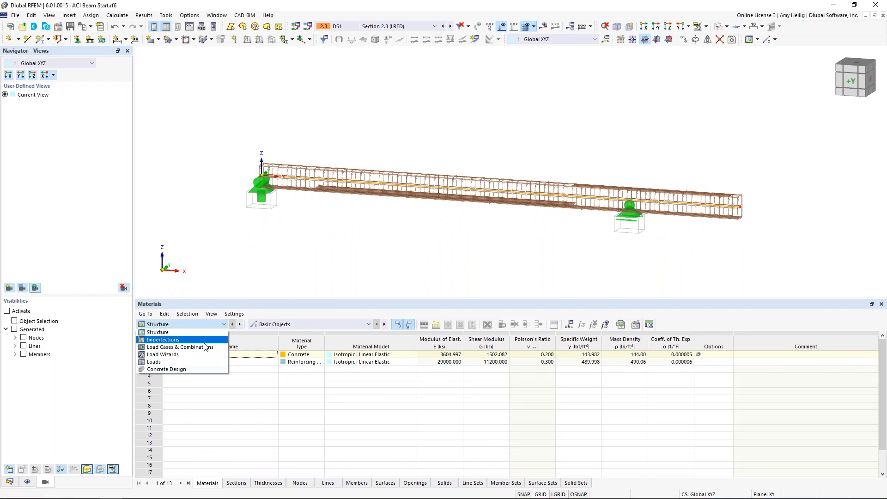
click(200, 369)
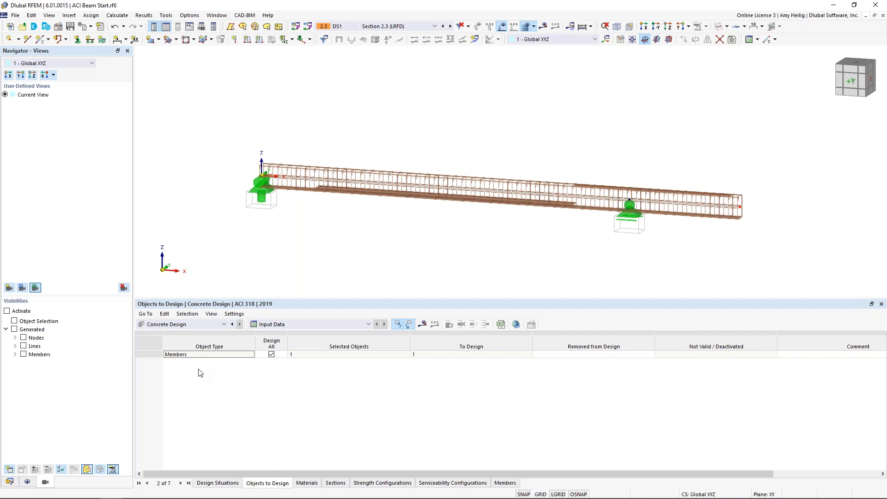
click(221, 484)
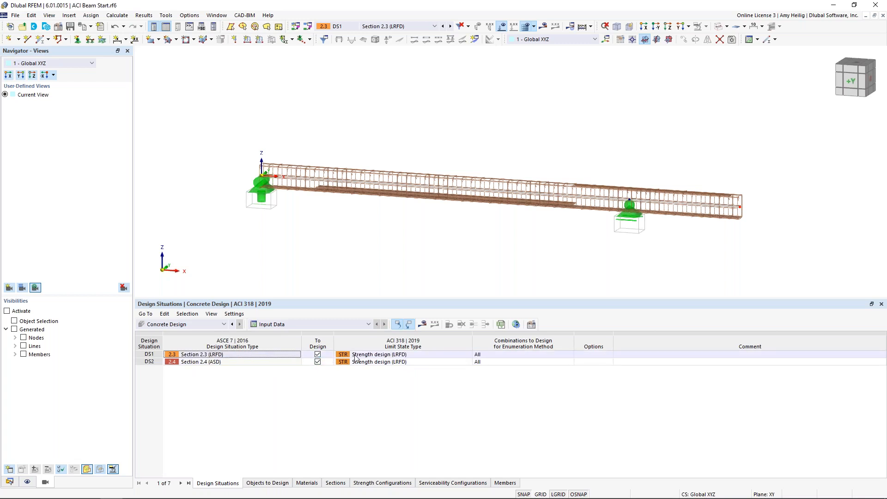
Keep DS1 as Strength design (LRFD), set DS2's limit state type to Serviceability design, and check the other available types.
click(371, 356)
click(467, 355)
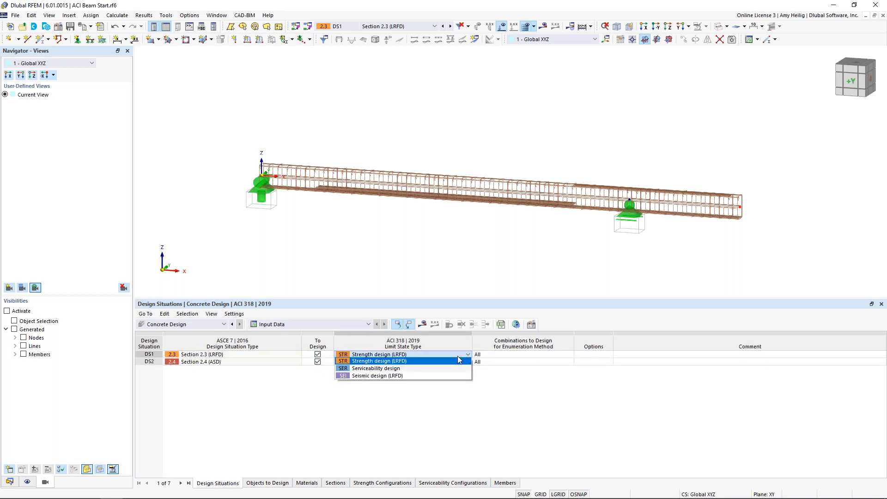
click(421, 364)
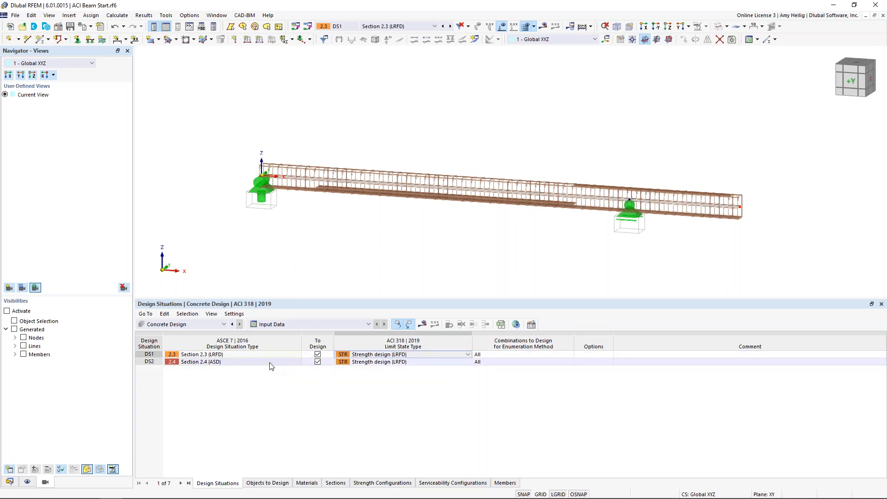
click(393, 363)
click(467, 362)
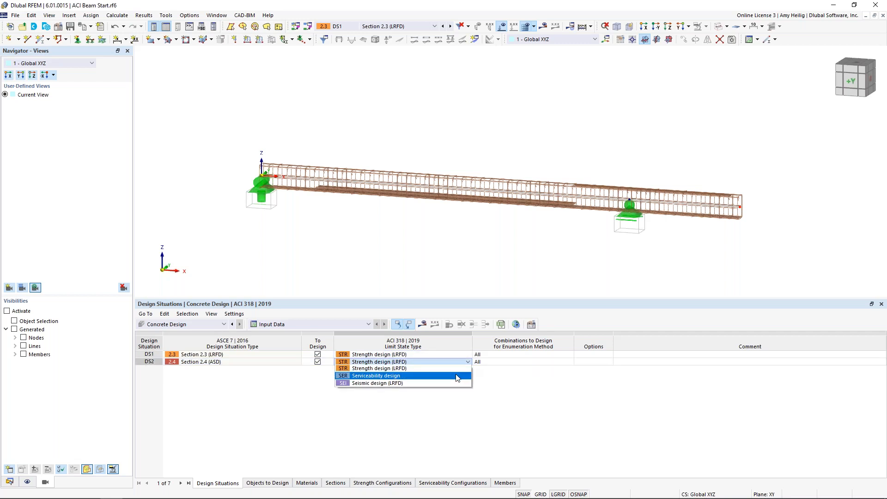
click(457, 376)
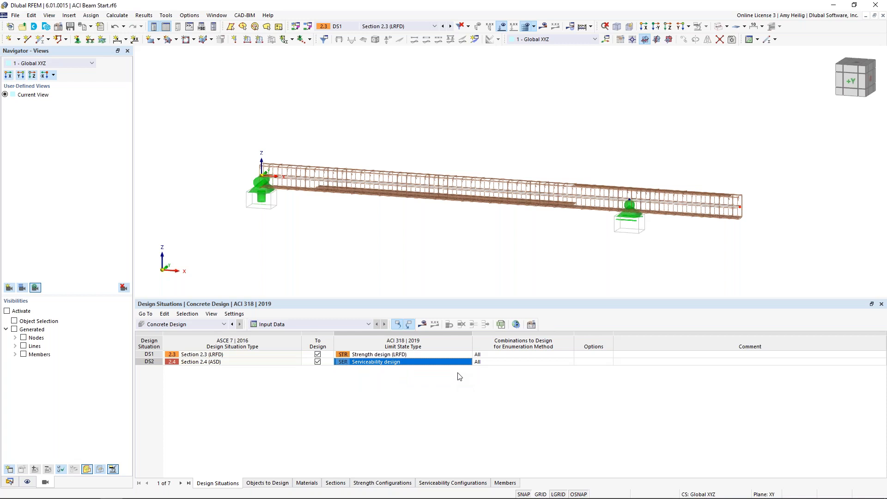
click(468, 363)
click(467, 363)
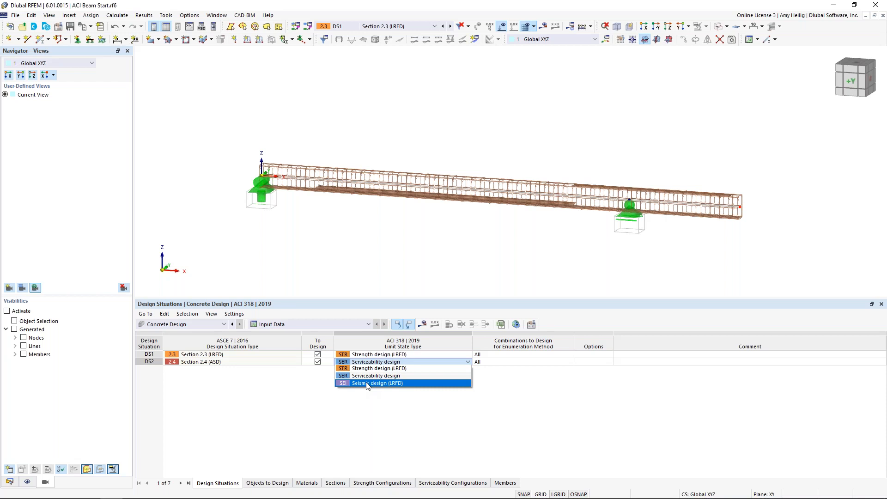
Keep Serviceability design for DS2, review the objects to design, and run the Concrete Design calculation.
click(370, 403)
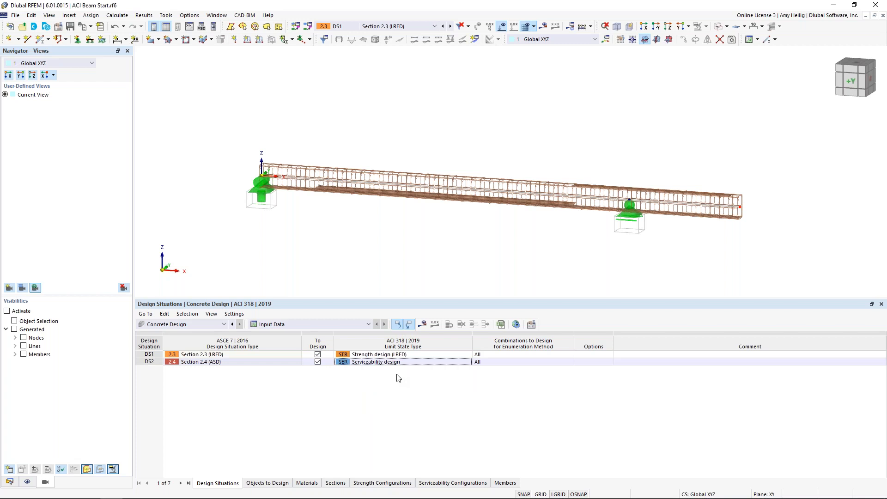
click(263, 483)
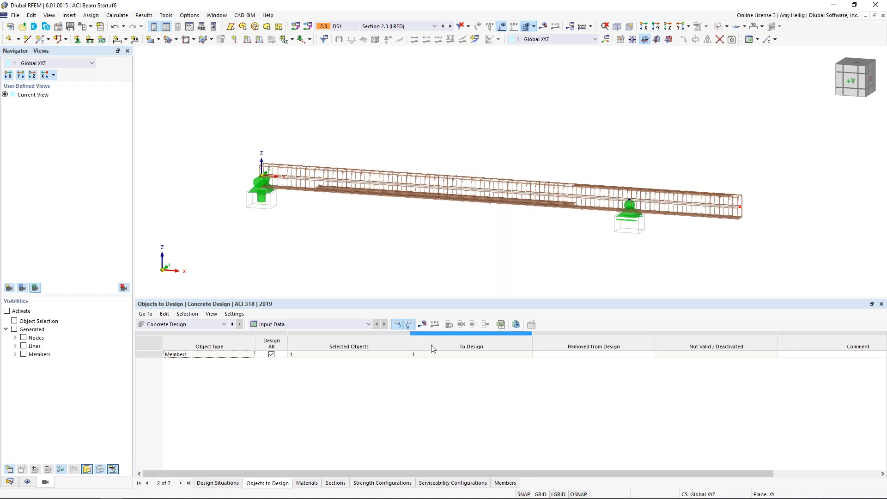
click(423, 326)
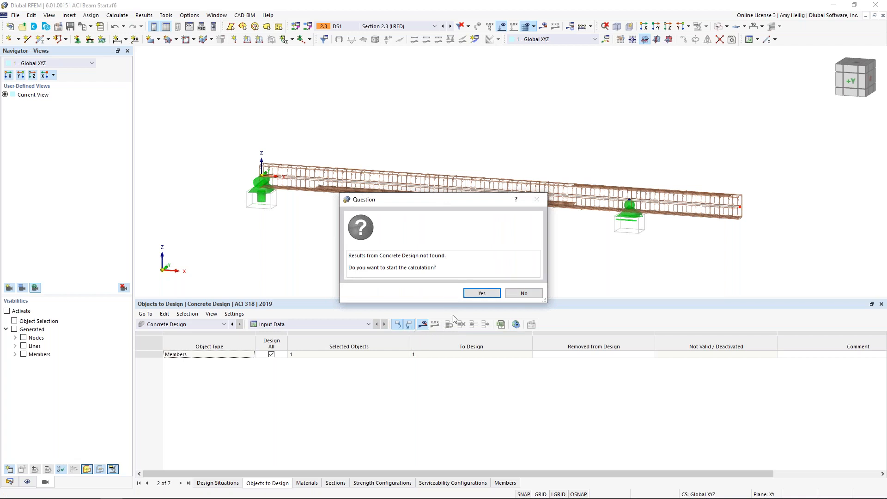
click(482, 294)
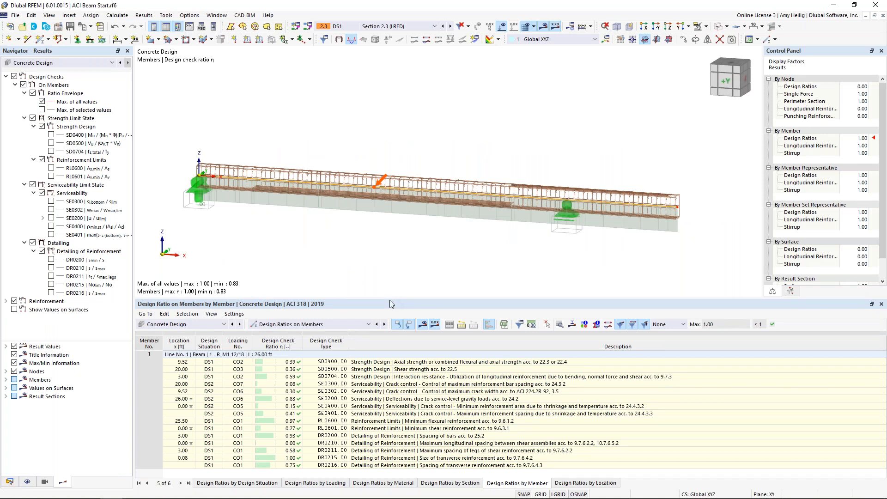
Enlarge the results table and check the available result categories, keeping Design Ratios on Members displayed.
drag(390, 299, 410, 242)
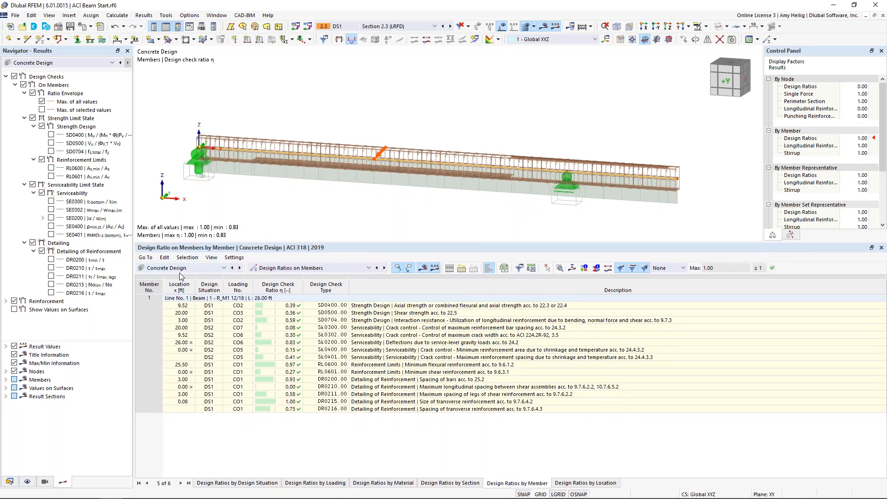
click(285, 267)
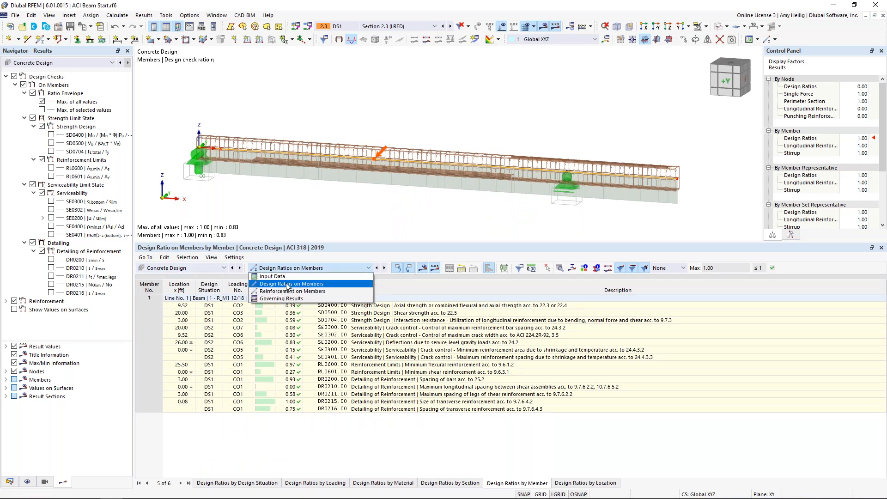
click(288, 284)
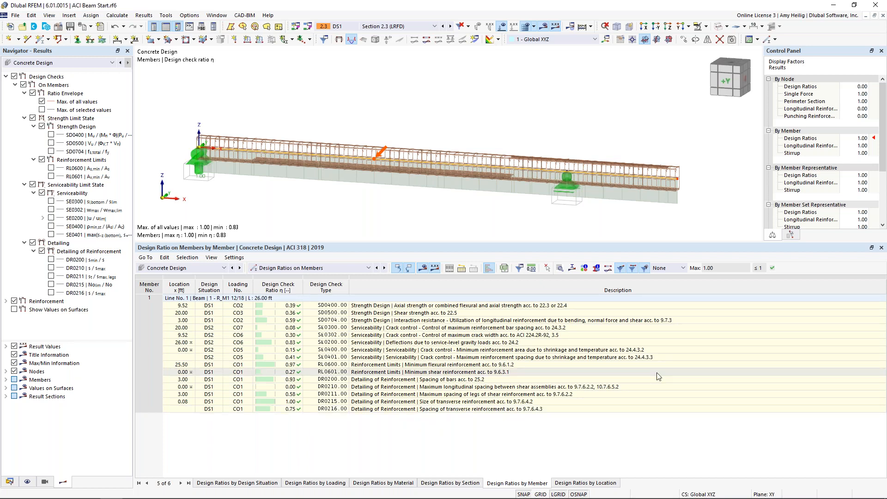
Filter the member design ratios to Max only, and restore the full list with None.
click(683, 272)
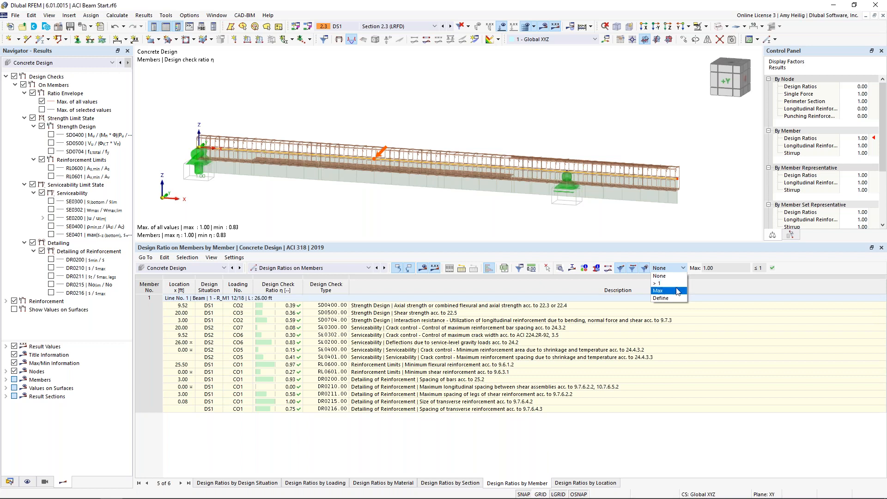
click(676, 290)
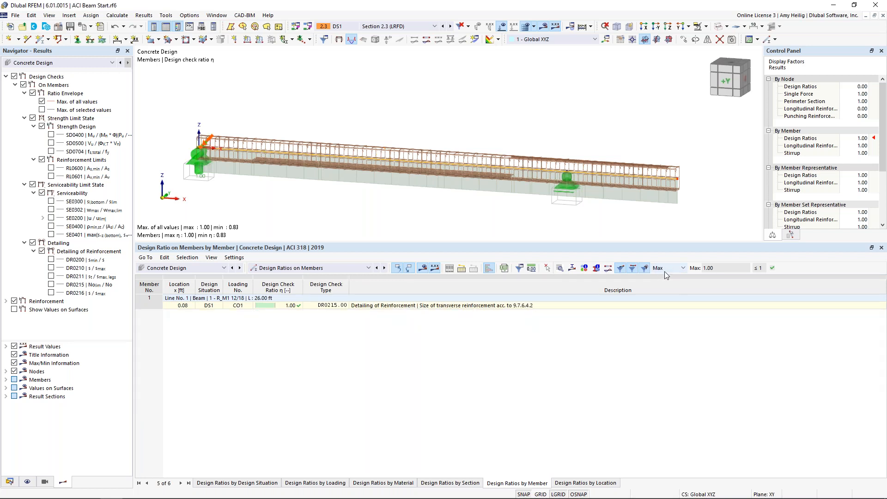
click(667, 268)
click(665, 276)
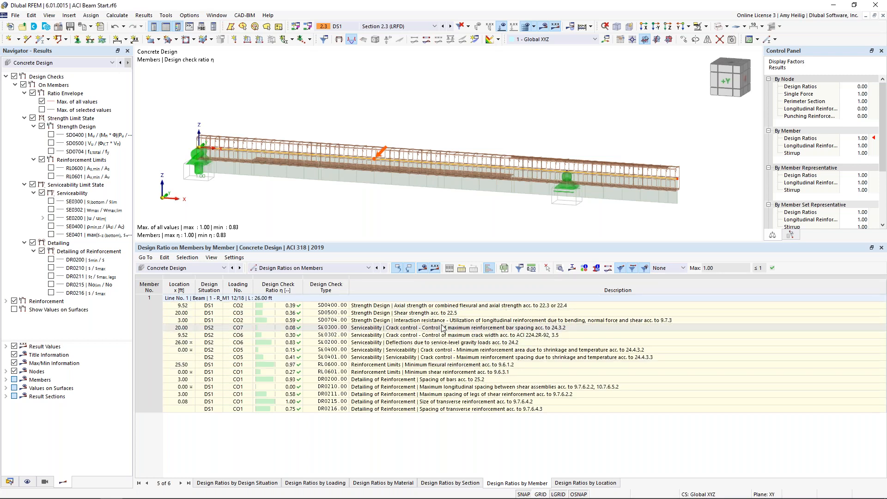
Show the design check details for deflections due to service-level gravity loads (SE0200) and examine the calculation formulas.
click(430, 335)
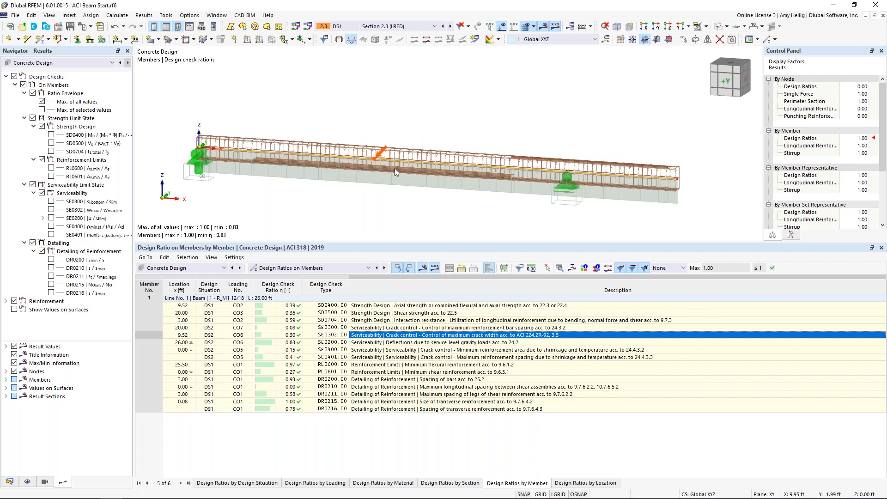
click(418, 350)
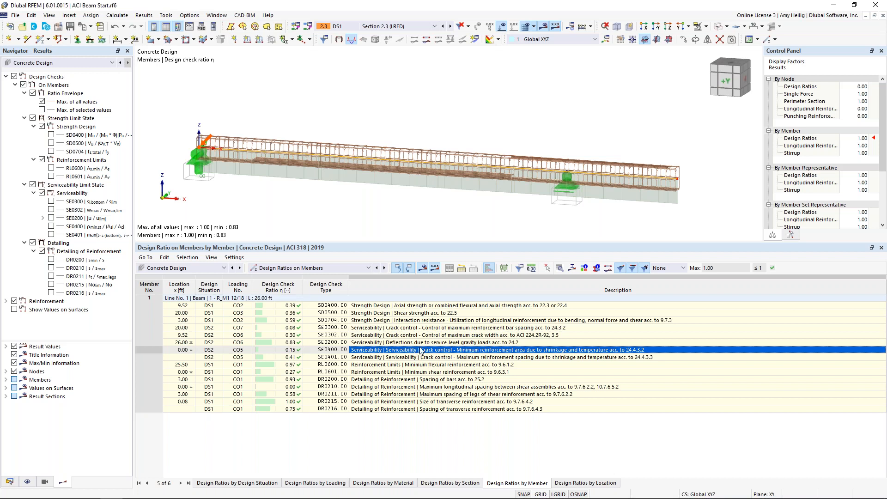
key(Up)
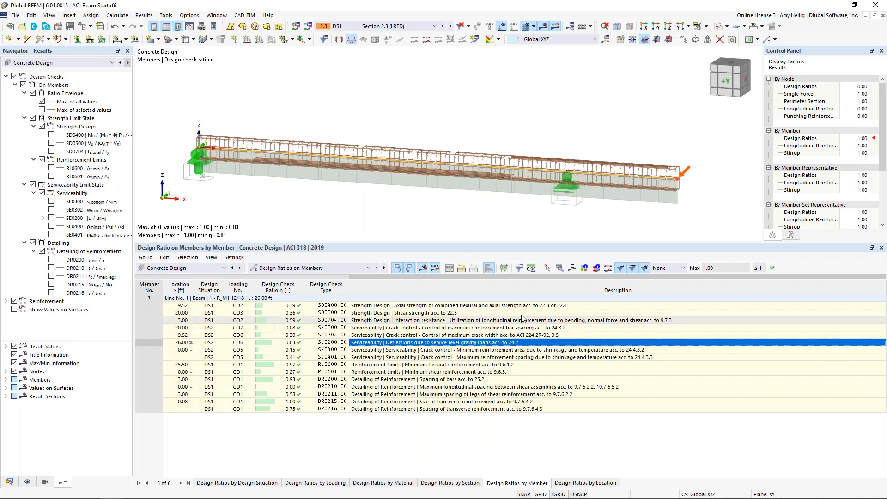
click(559, 269)
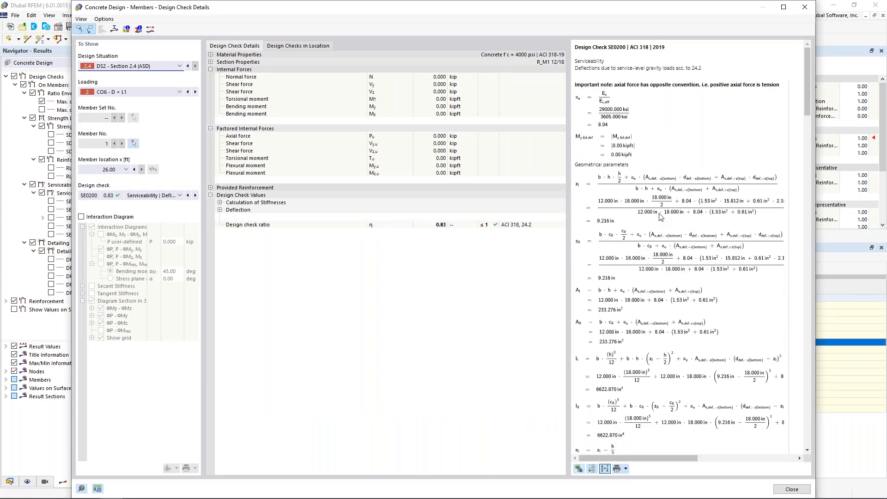
scroll(654, 285, down, 7)
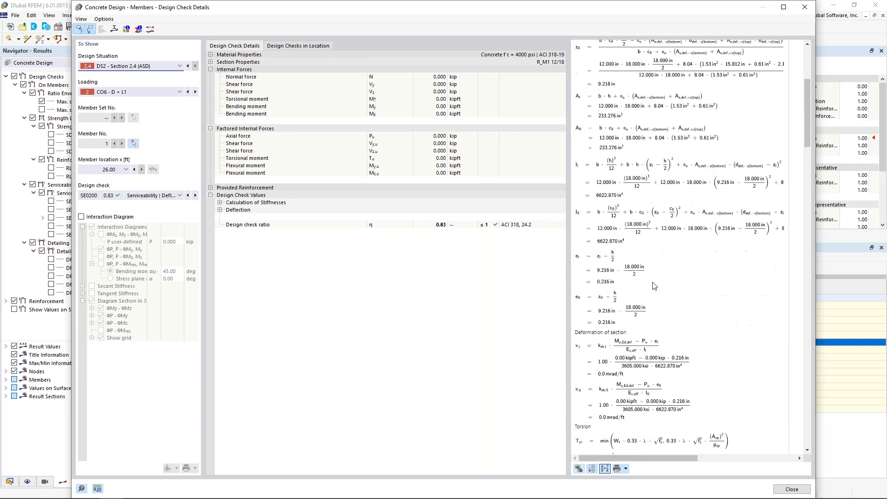
scroll(653, 285, down, 15)
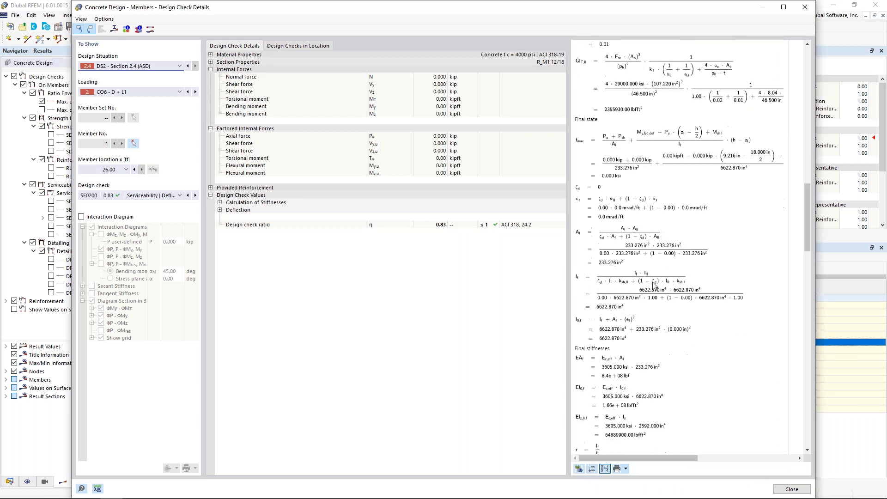
scroll(654, 285, down, 15)
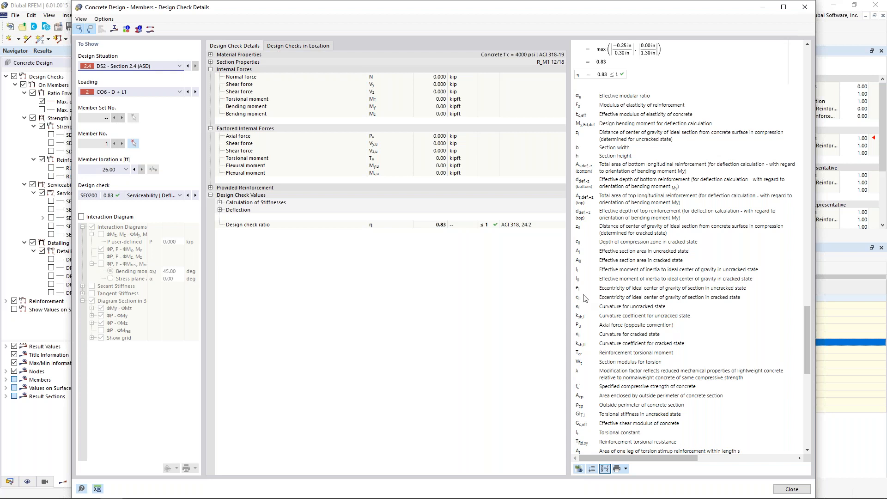
scroll(626, 295, up, 20)
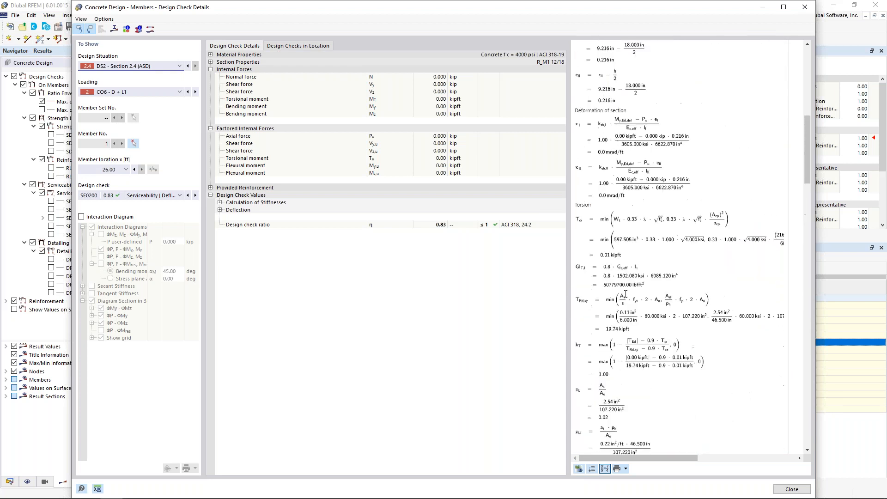
scroll(625, 294, up, 10)
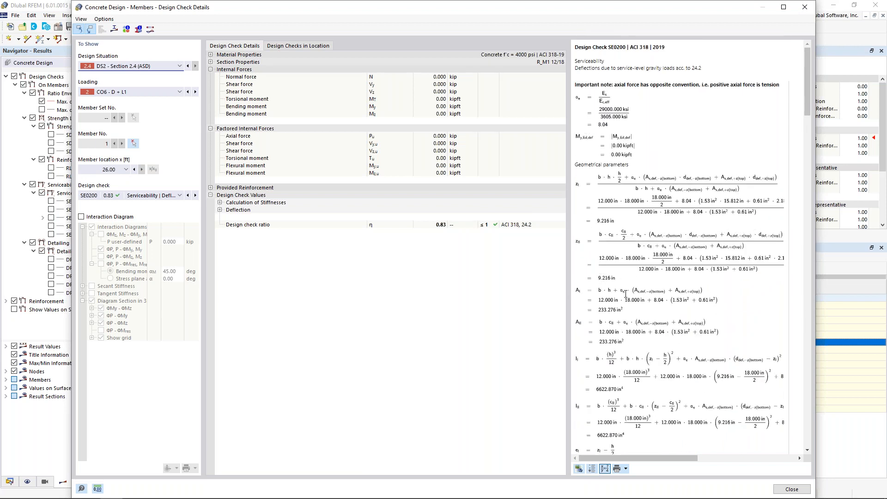
scroll(785, 284, down, 5)
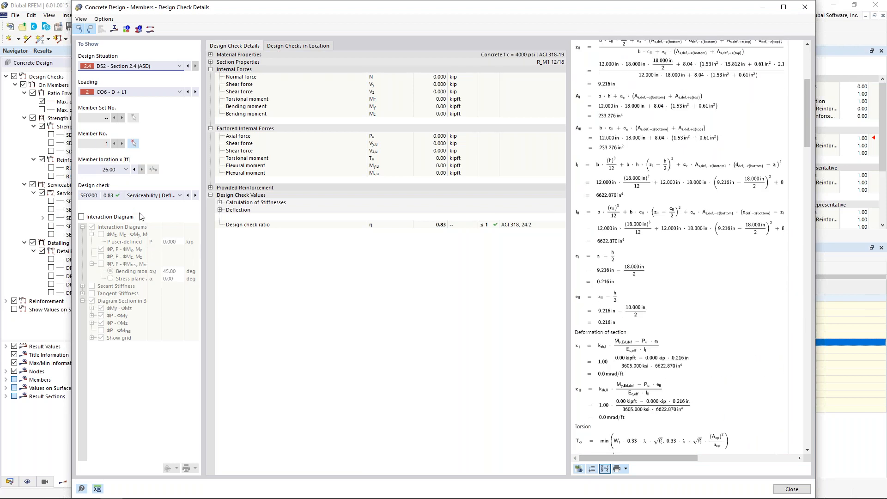
View the crack control checks SE0300 and SE0400 in the design check details, and close the details.
click(142, 195)
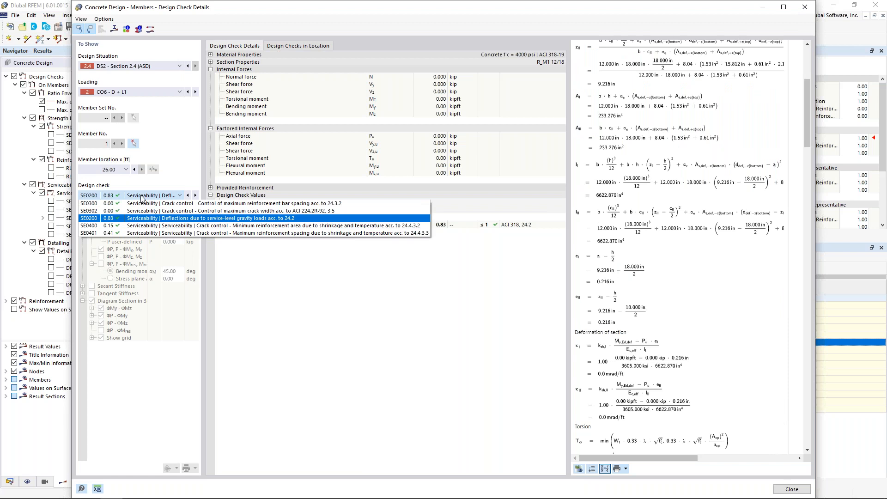
click(141, 196)
click(141, 197)
click(139, 203)
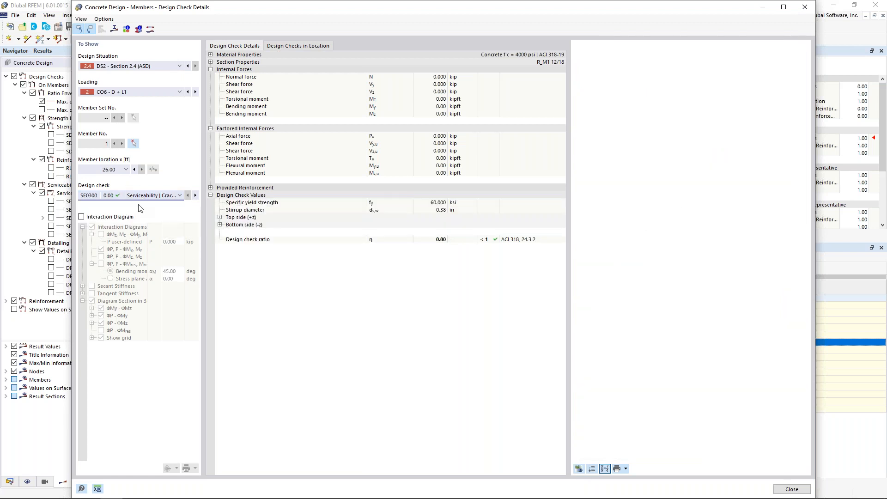
click(141, 196)
click(136, 225)
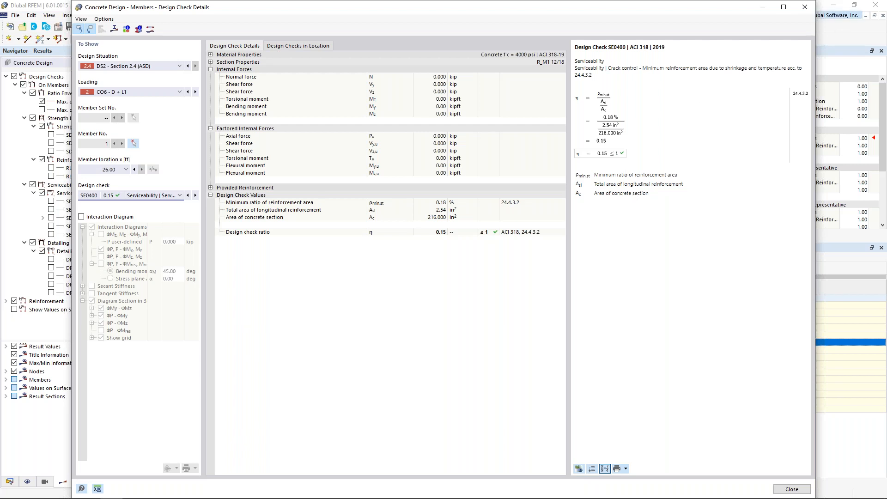
click(805, 7)
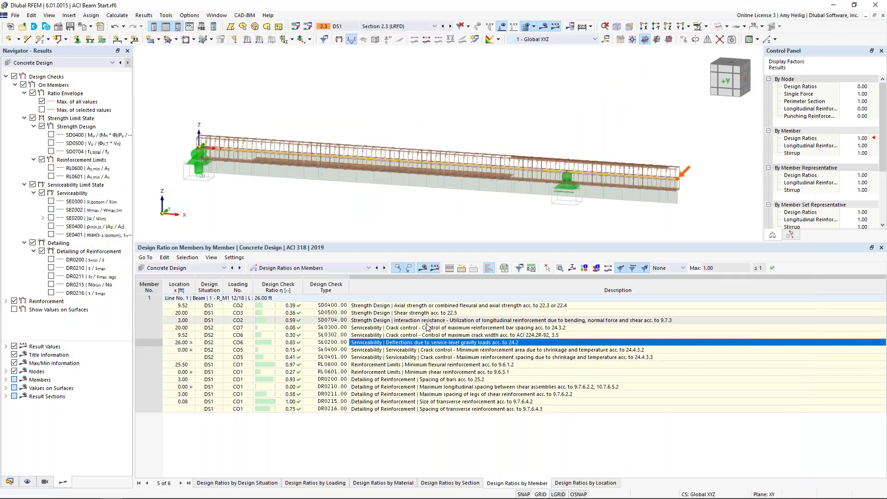
Examine the details of strength check SD0400 at x = 9.52 ft and its section stress diagram, and close both.
click(395, 307)
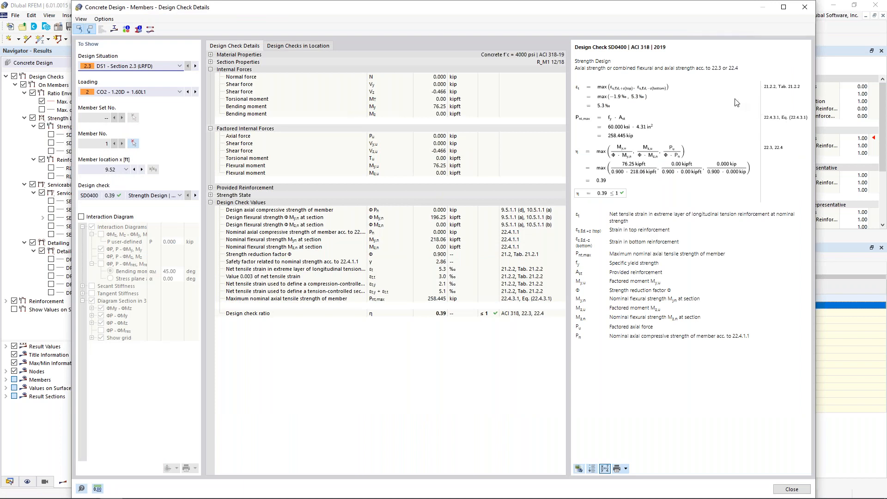
click(115, 30)
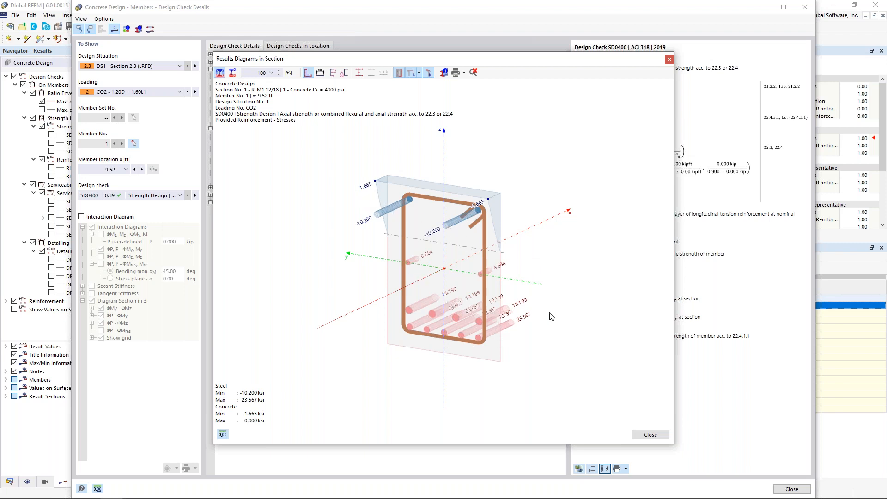
click(649, 434)
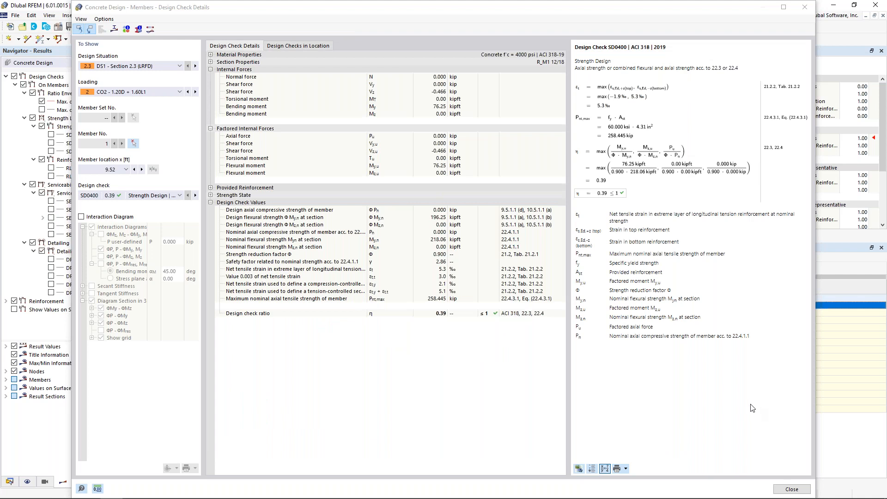
click(792, 489)
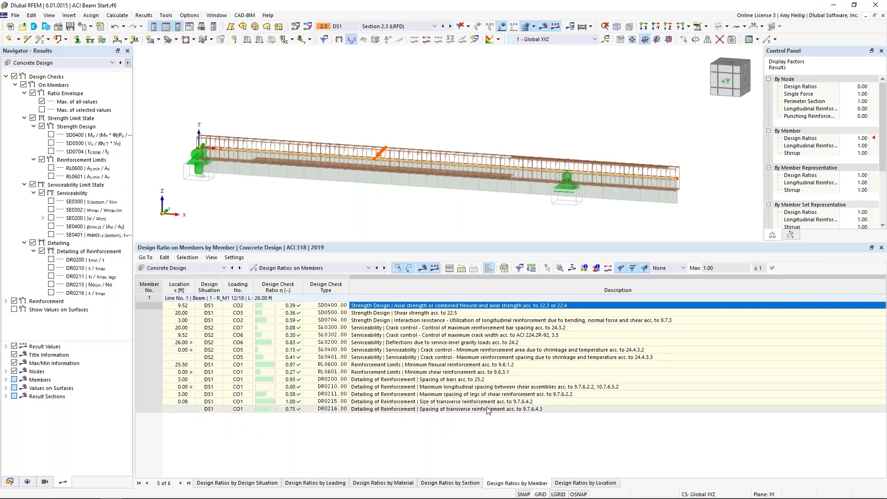
Turn off the Reinforcement results for Concrete Design, keeping the Design Checks results shown and expanded.
click(26, 65)
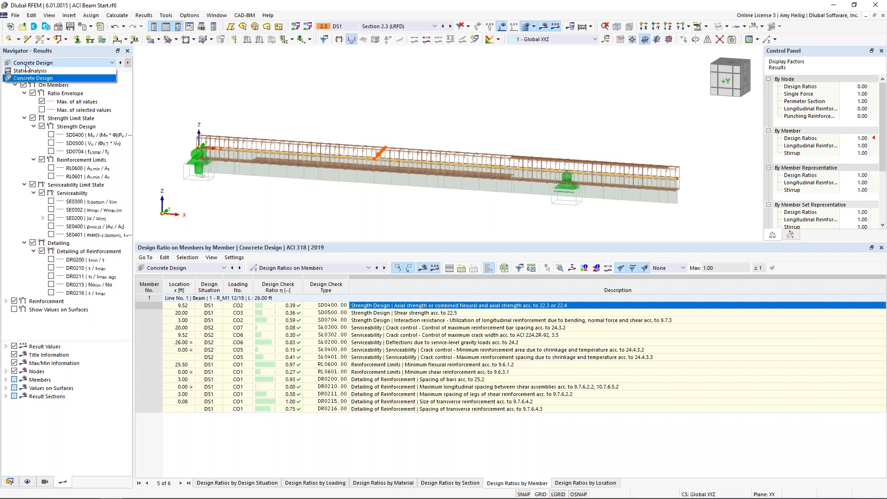
click(27, 78)
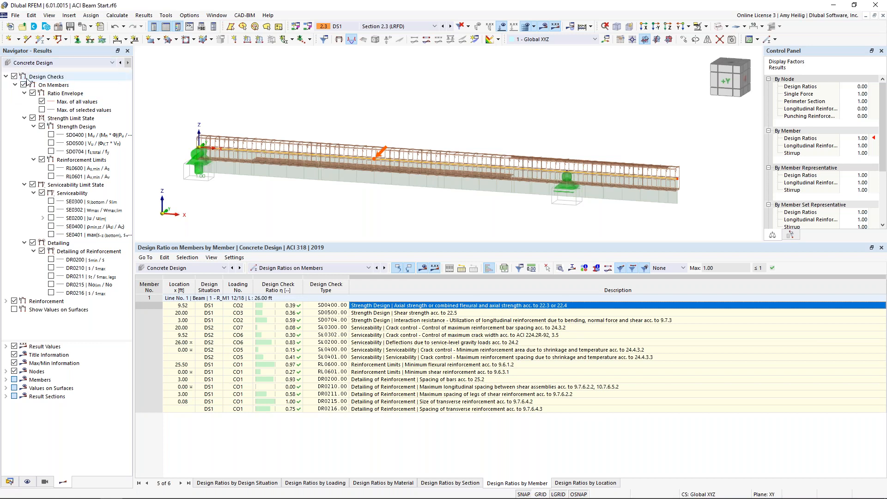
click(6, 77)
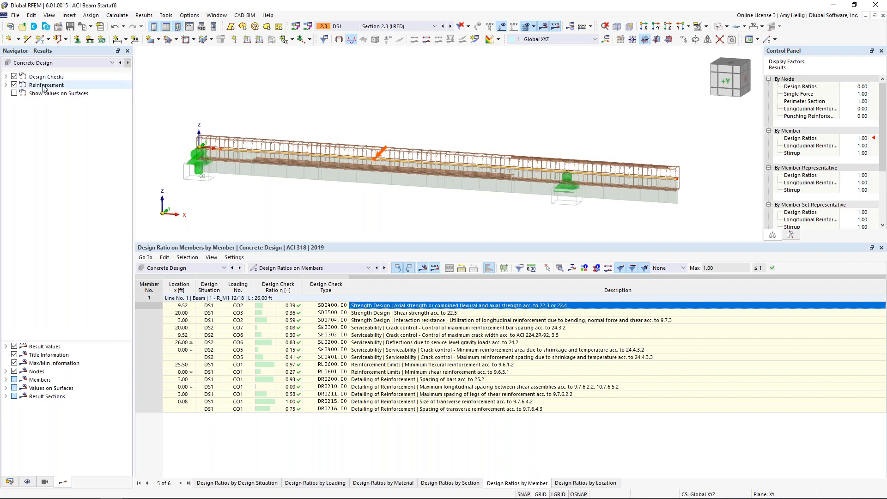
click(14, 85)
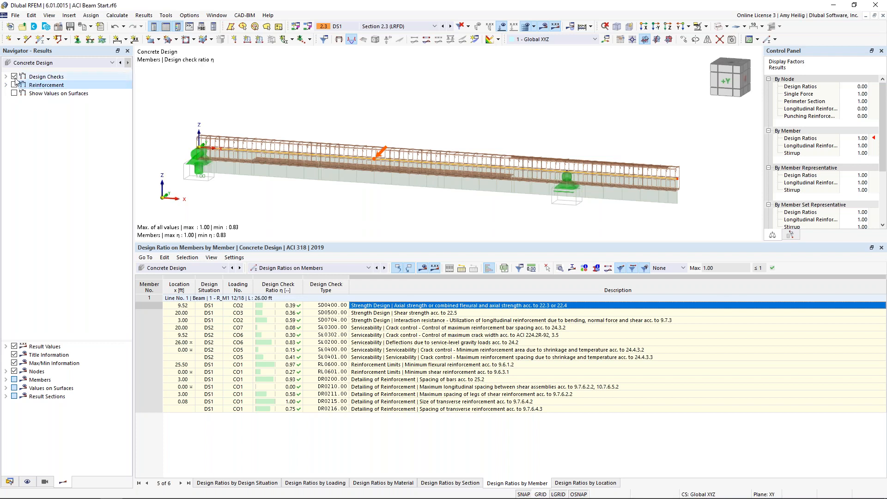
click(6, 76)
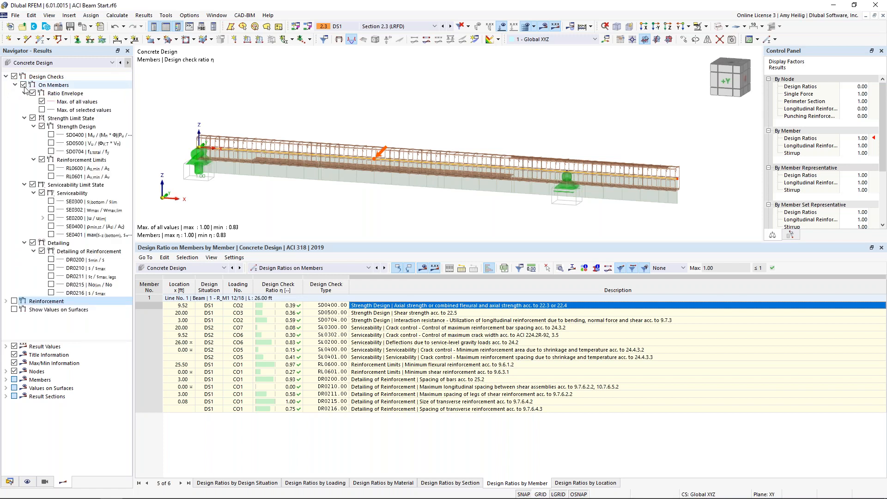
Hide the member reinforcement under Types for Concrete Design in the model display, with the surface reinforcement entries collapsed.
click(28, 481)
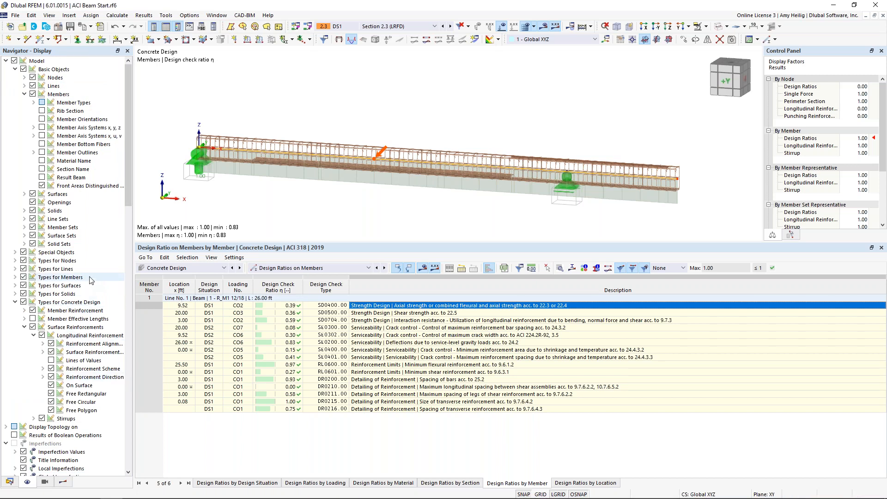
click(24, 327)
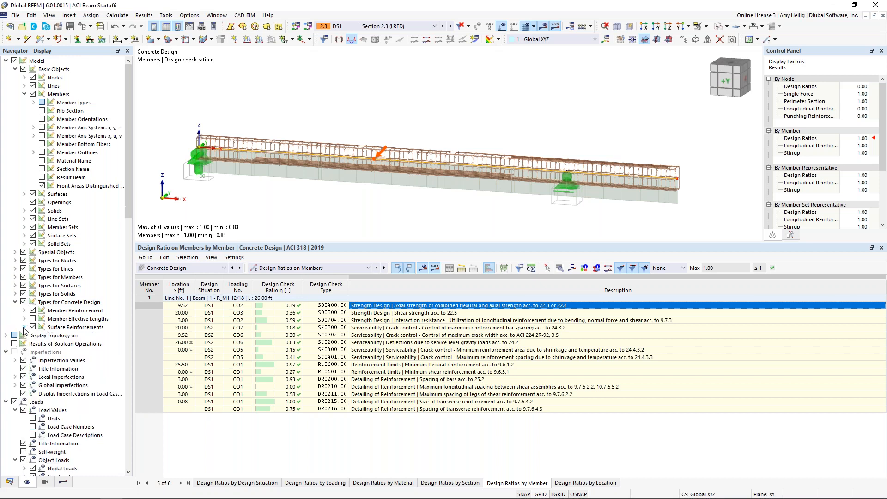
click(32, 310)
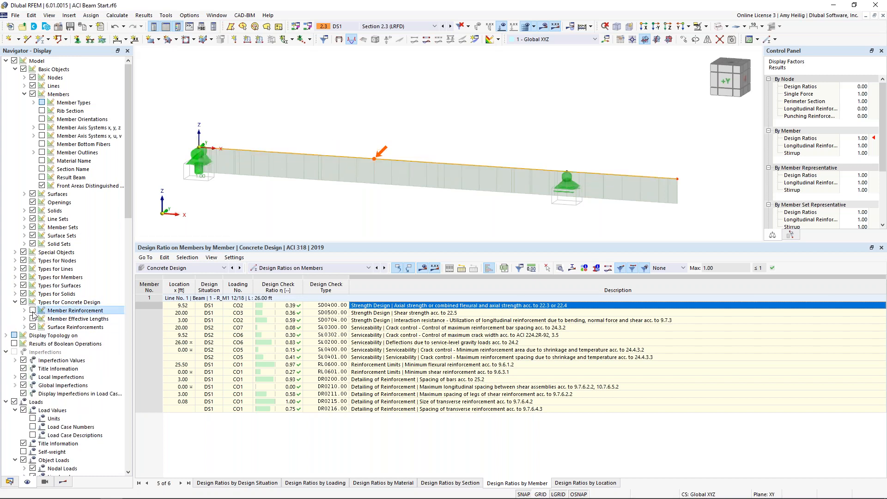
Hide the ratio envelope and display the SD0400 and SD0500 strength check diagrams on the beam, together with their color legend.
click(62, 481)
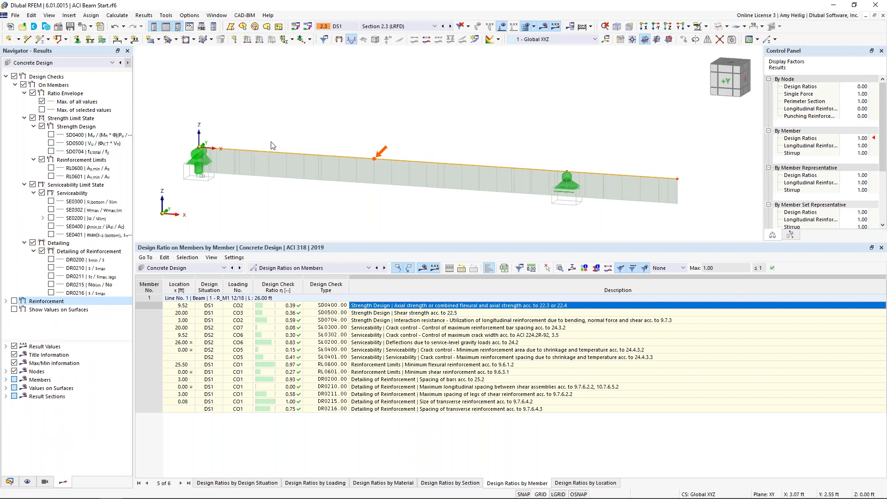
click(33, 94)
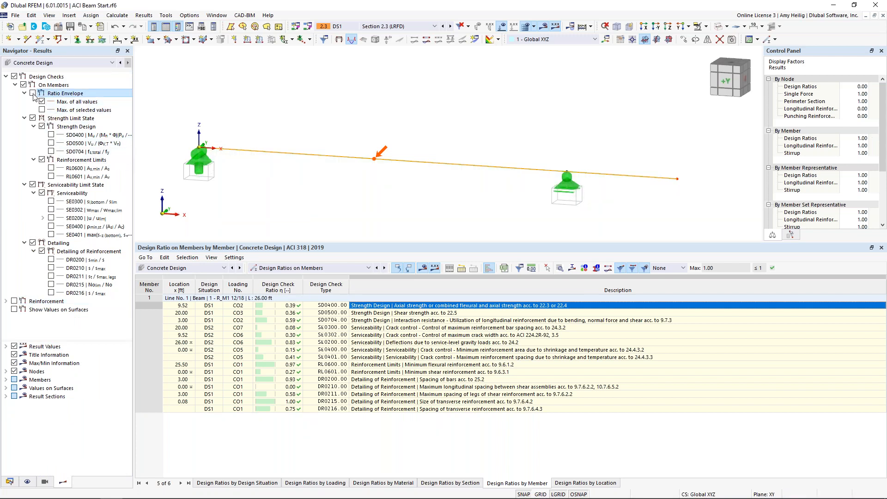
click(52, 135)
click(51, 143)
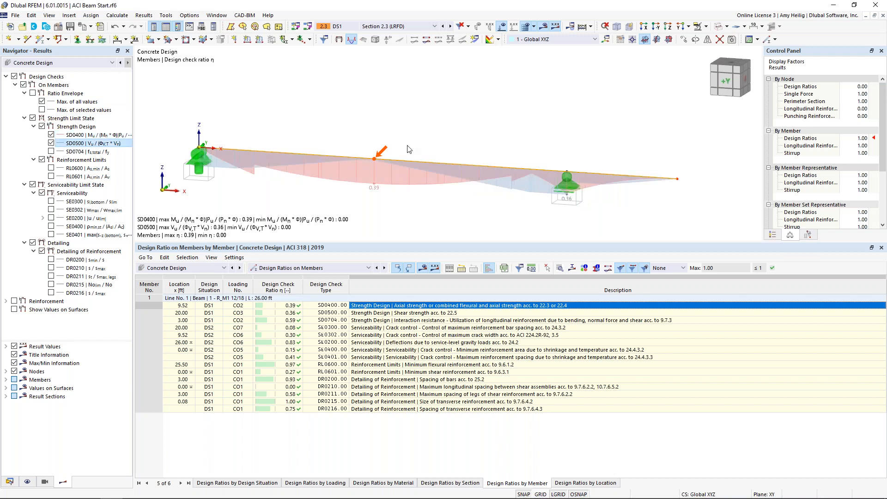
click(772, 234)
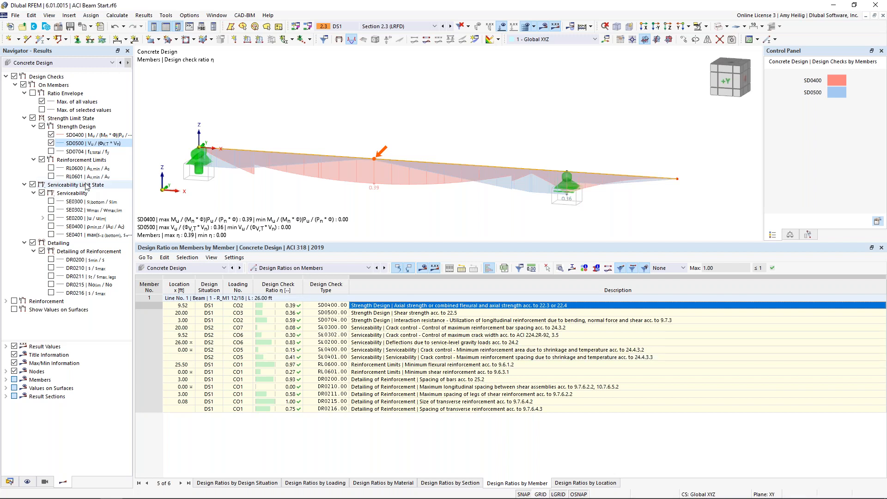
Replace the design check results with the reinforcement results, displaying the required and provided bottom longitudinal reinforcement on the beam.
click(15, 85)
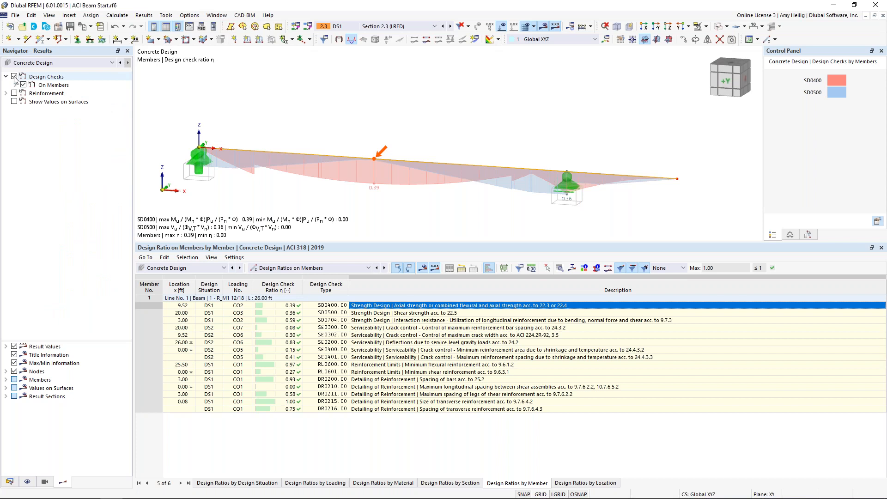
click(15, 77)
click(15, 93)
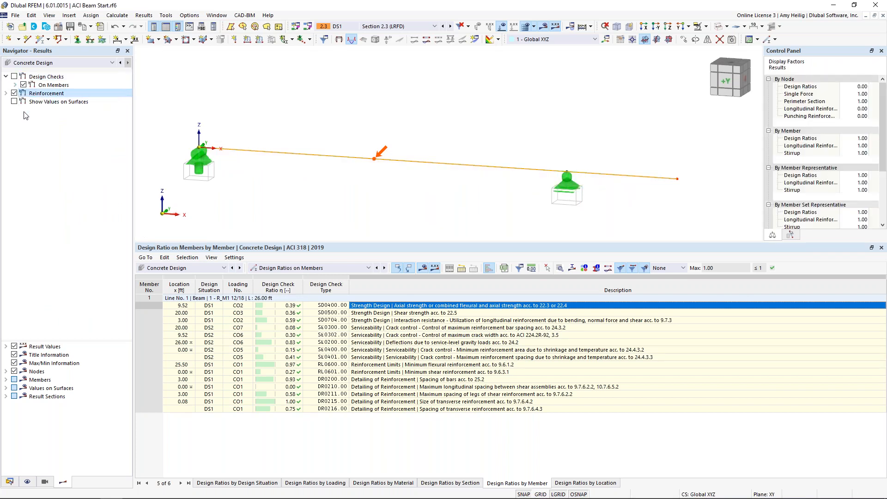
click(6, 93)
click(15, 101)
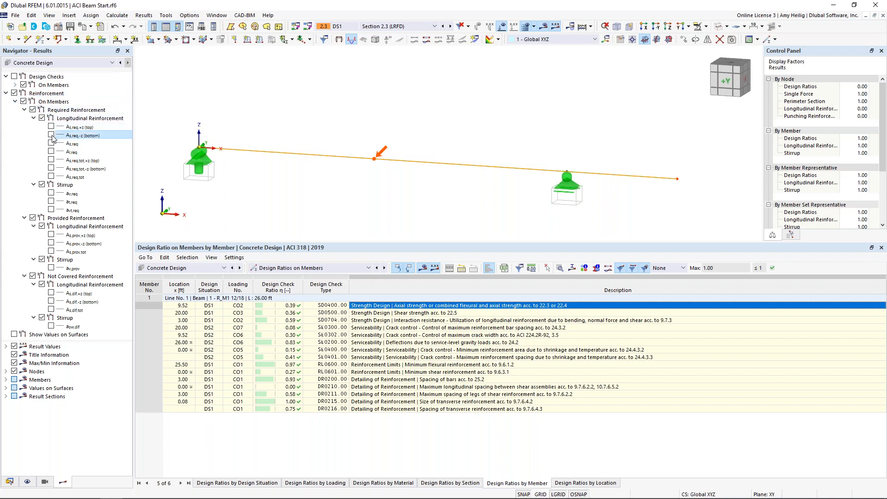
click(51, 134)
ctrl+middle_drag(364, 196, 411, 173)
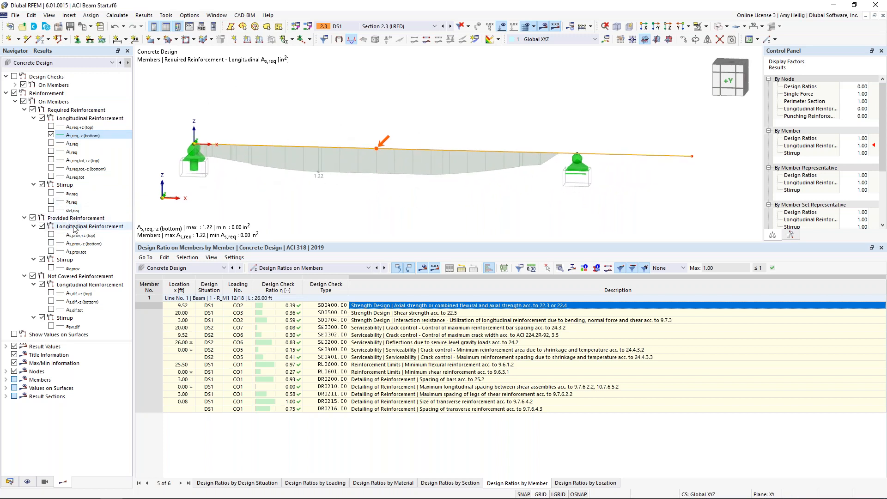
click(51, 243)
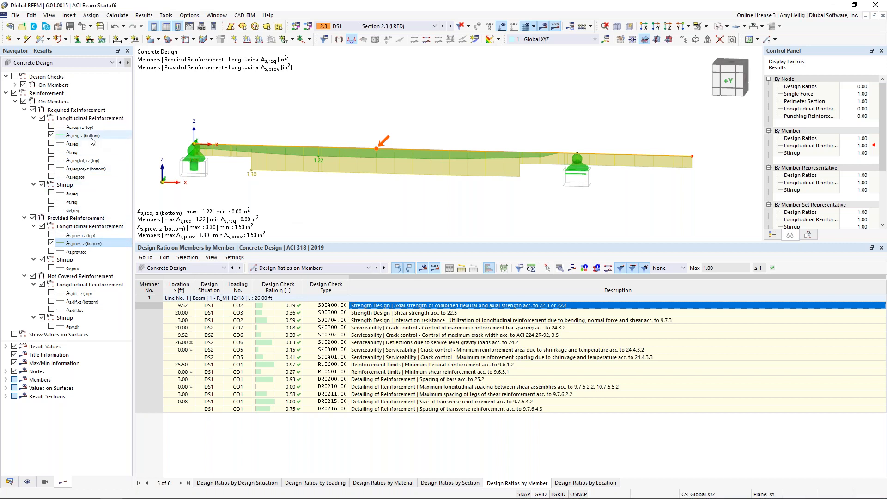
Hide the bottom reinforcement diagrams and display the required and provided top longitudinal reinforcement instead.
click(51, 134)
click(51, 242)
click(51, 126)
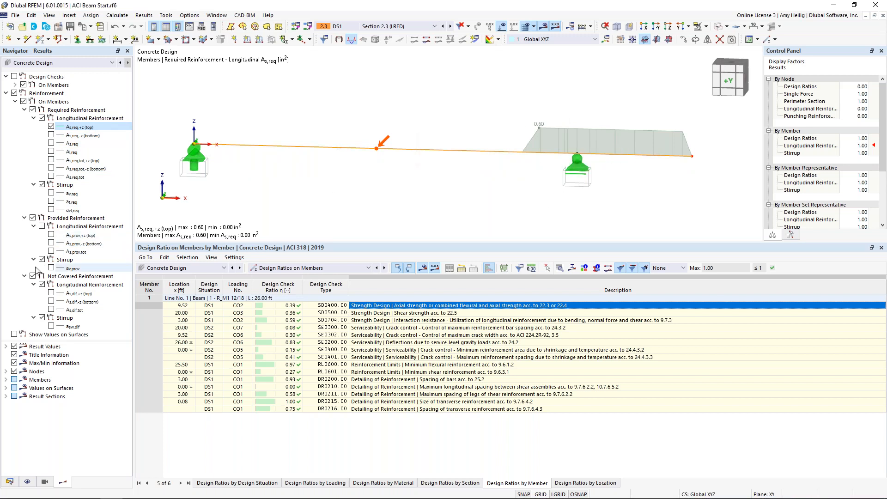
click(51, 235)
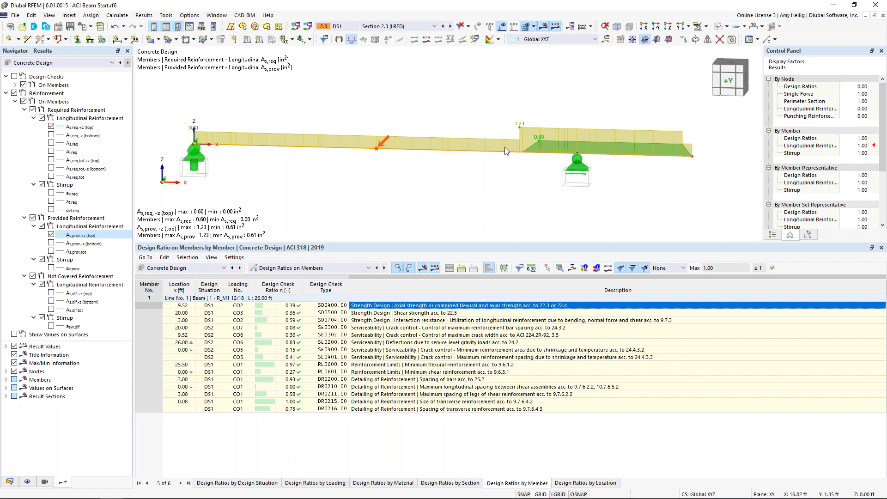
Switch to the ACI Surface Start.rf6 model and shrink the table area so the whole building is in view.
click(216, 15)
click(247, 134)
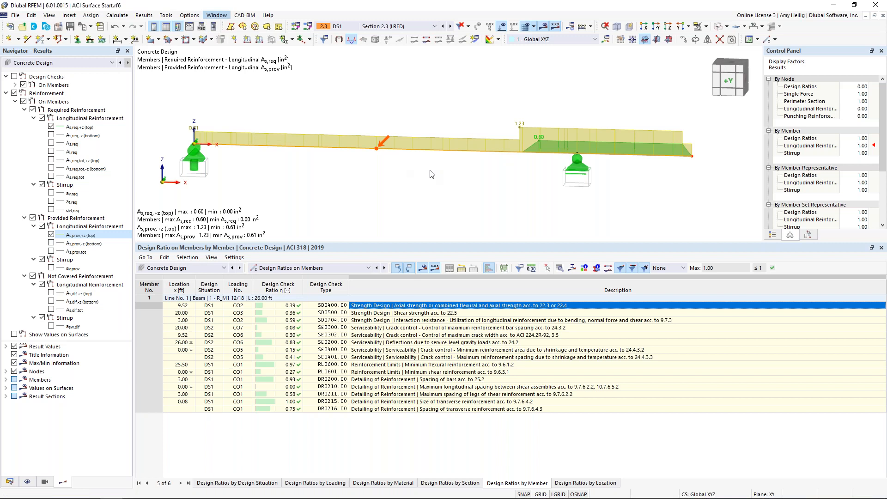
drag(432, 243, 450, 351)
ctrl+middle_drag(466, 316, 447, 300)
scroll(447, 301, up, 3)
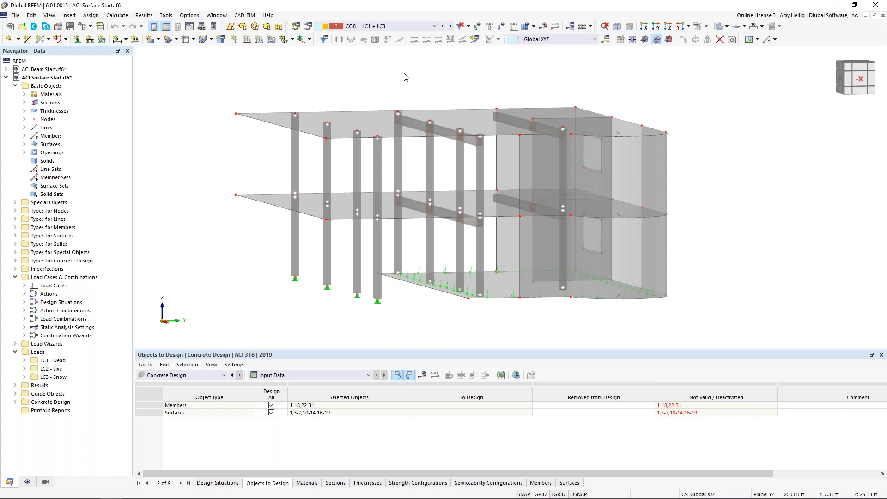
Review design situations DS1 and DS2 in the load cases and combinations, and open the combination wizard settings assigned to DS1.
click(308, 27)
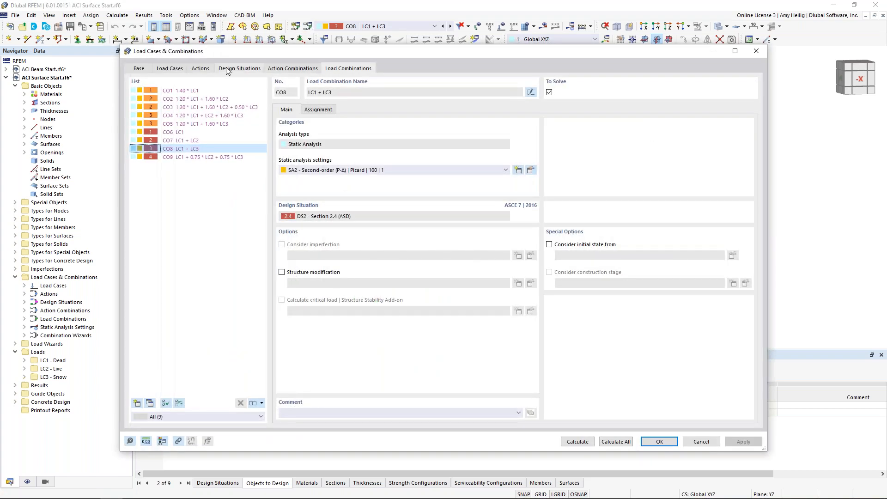
click(227, 70)
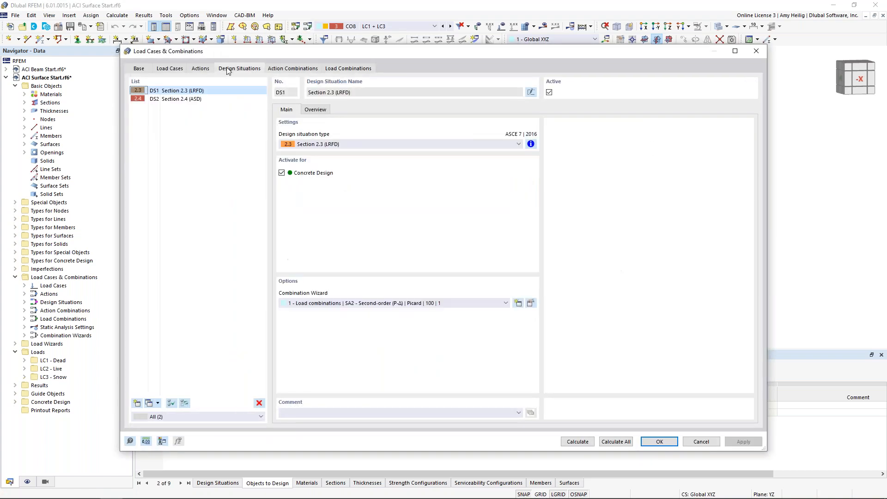
click(208, 99)
click(209, 92)
click(530, 303)
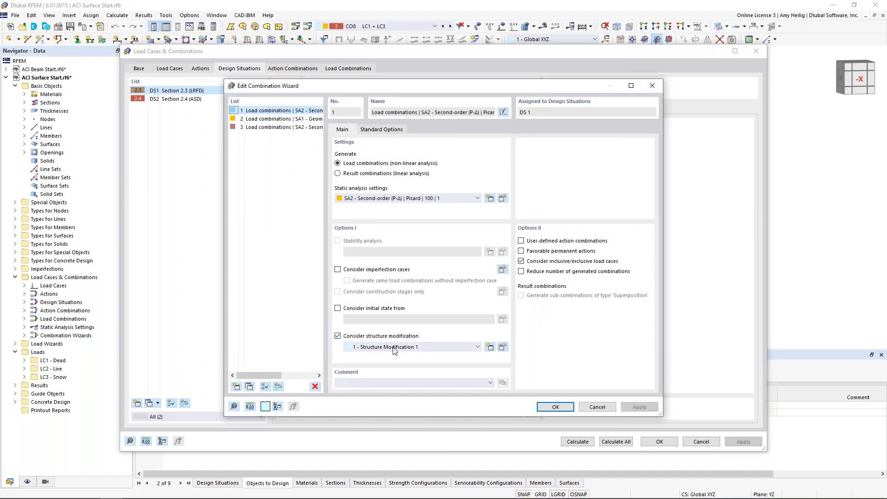
Examine the member and surface stiffness modifications in Structure Modification 1, widening the modification columns to read the full descriptions.
click(503, 348)
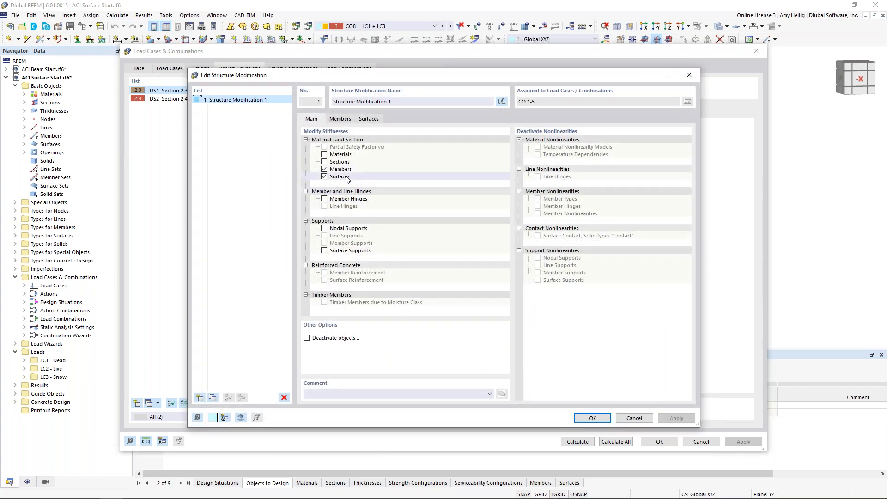
click(339, 119)
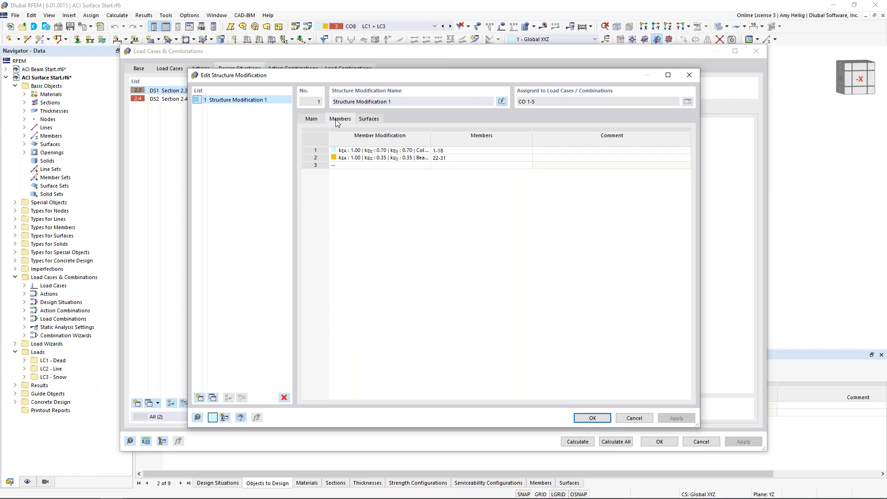
drag(432, 140, 540, 140)
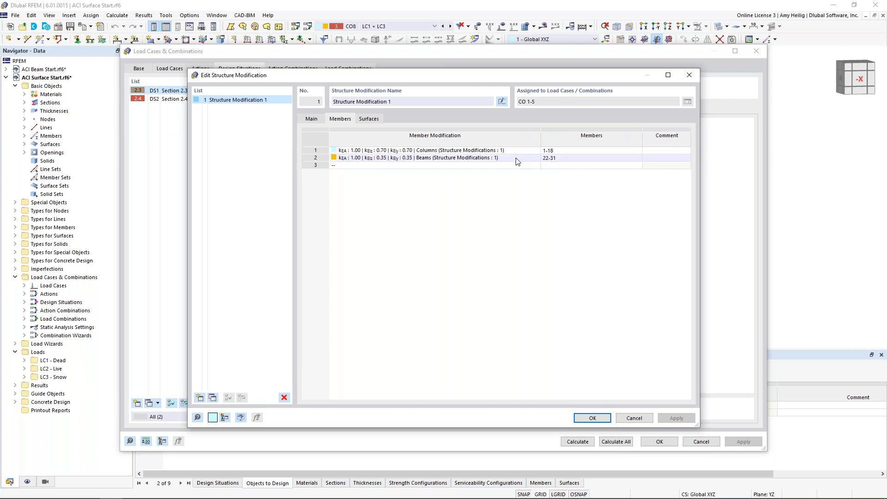
click(376, 119)
drag(430, 139, 520, 143)
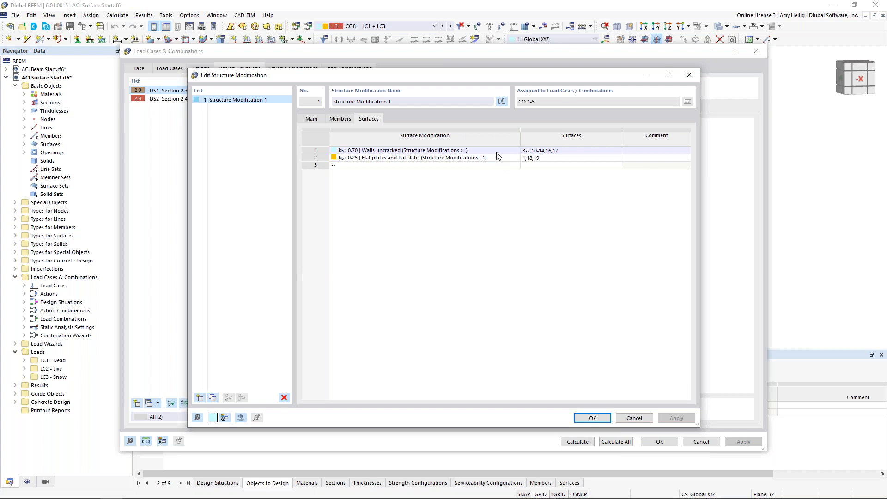
Inspect the modification types available for the flat plates and flat slabs surface stiffness, and close the modification and wizard settings without changes.
double_click(499, 158)
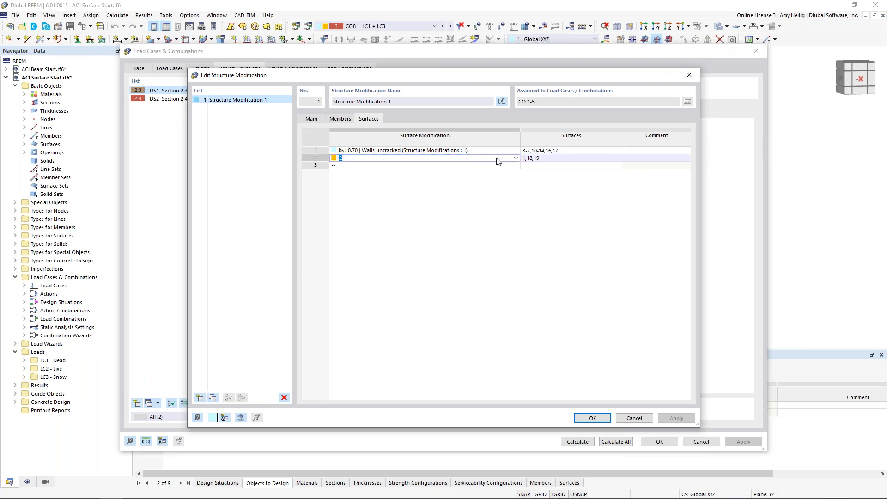
click(515, 158)
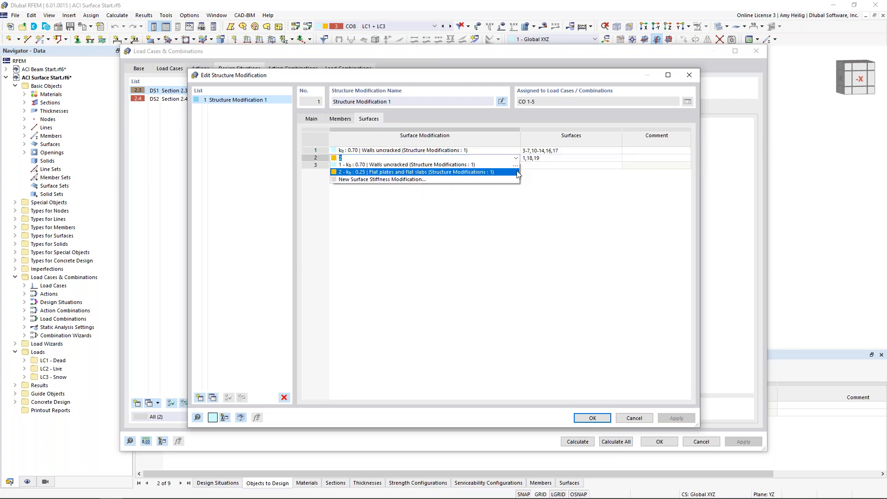
click(518, 172)
click(463, 170)
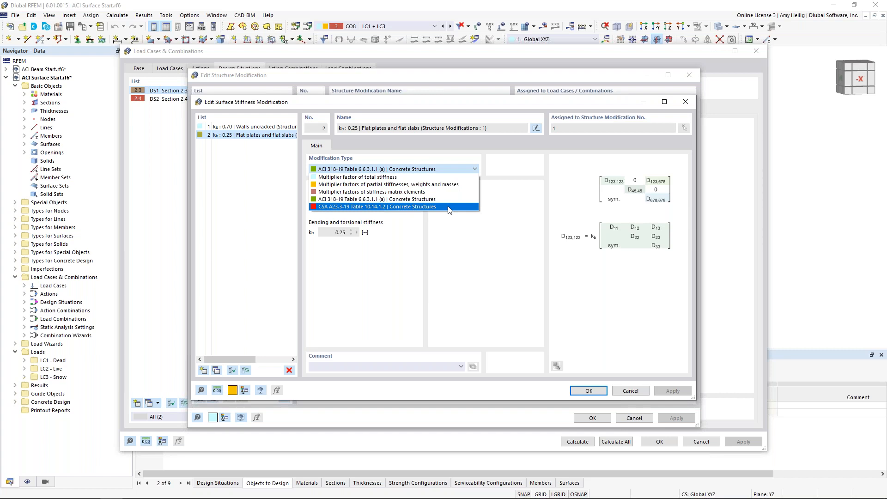
click(520, 148)
click(630, 391)
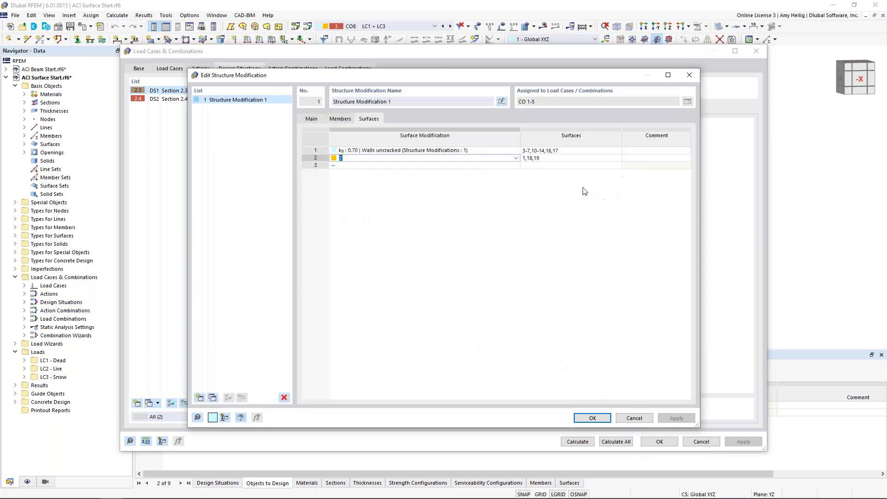
click(634, 418)
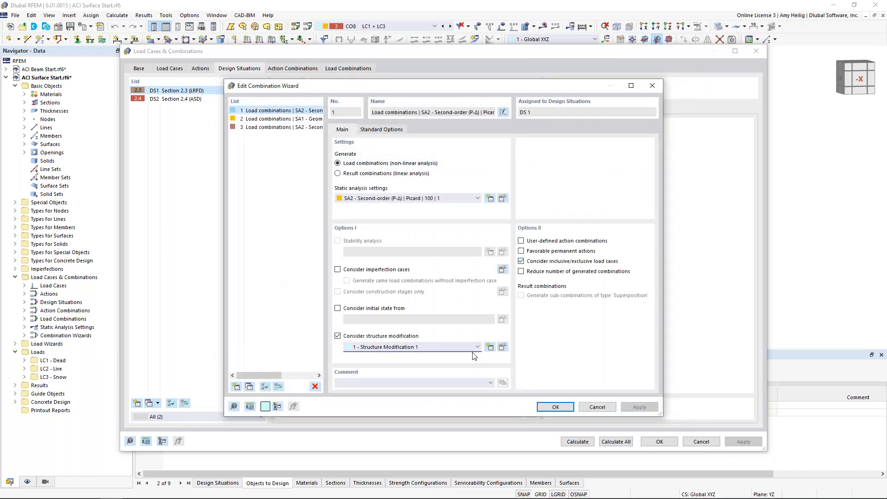
click(600, 408)
Review design situation DS2 and the list of load combinations, and close the load cases and combinations without changes.
click(194, 99)
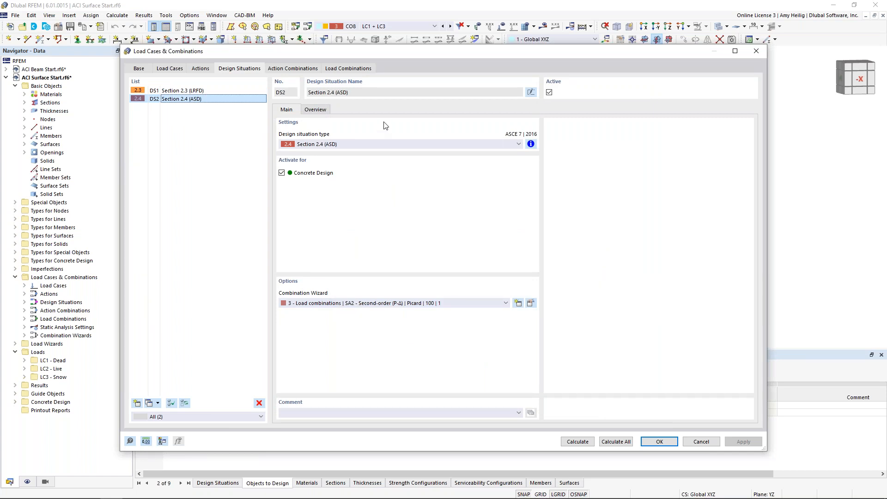
click(344, 69)
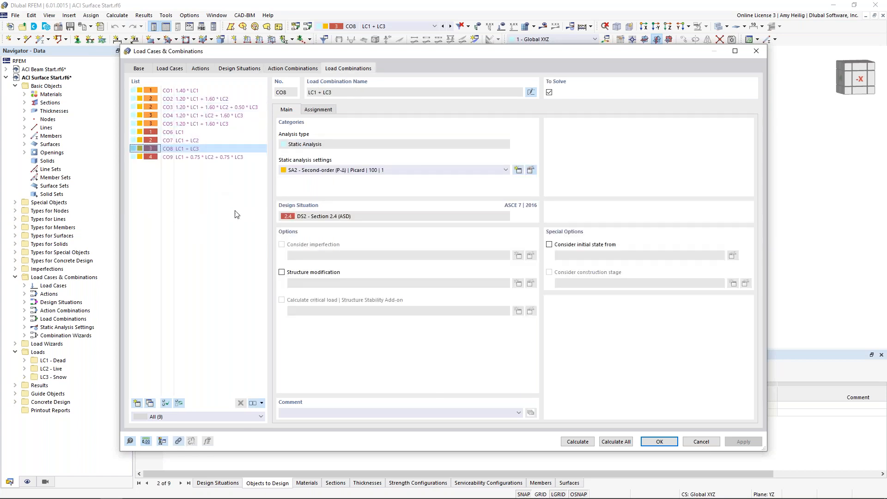
click(701, 442)
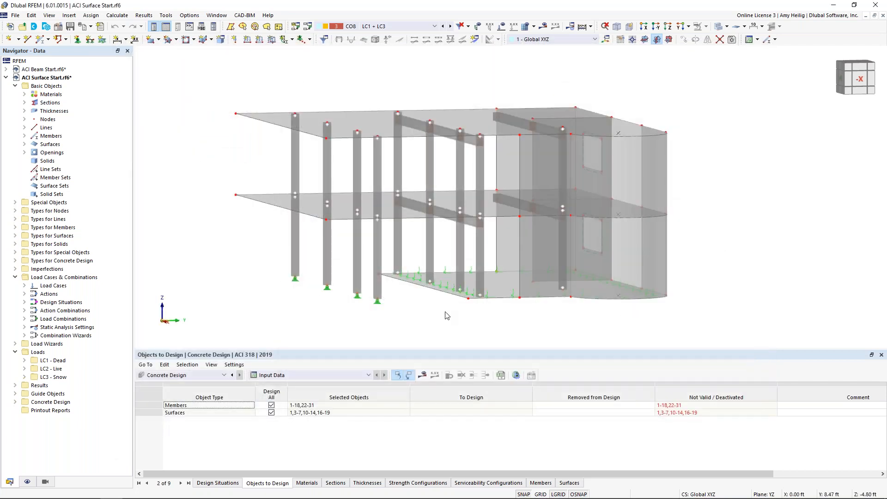
Isolate the middle floor slab, surface 19, with its related objects, and clear the selection.
ctrl+middle_drag(442, 311, 449, 313)
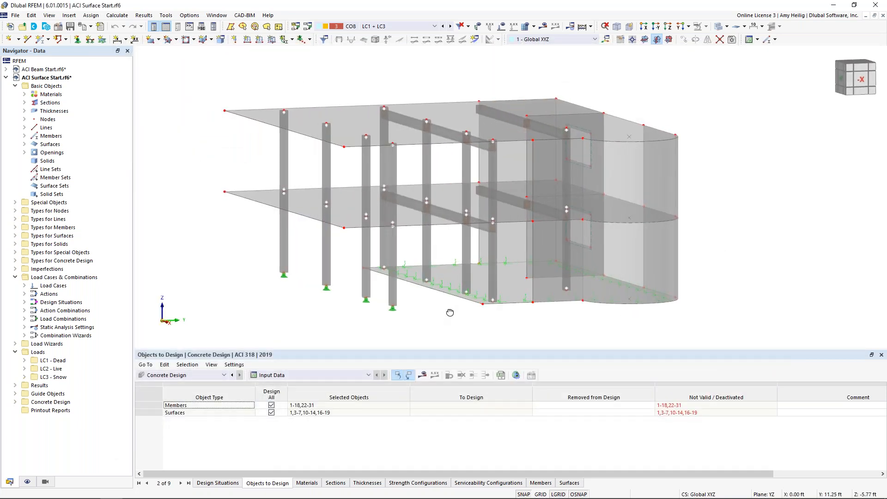
click(349, 221)
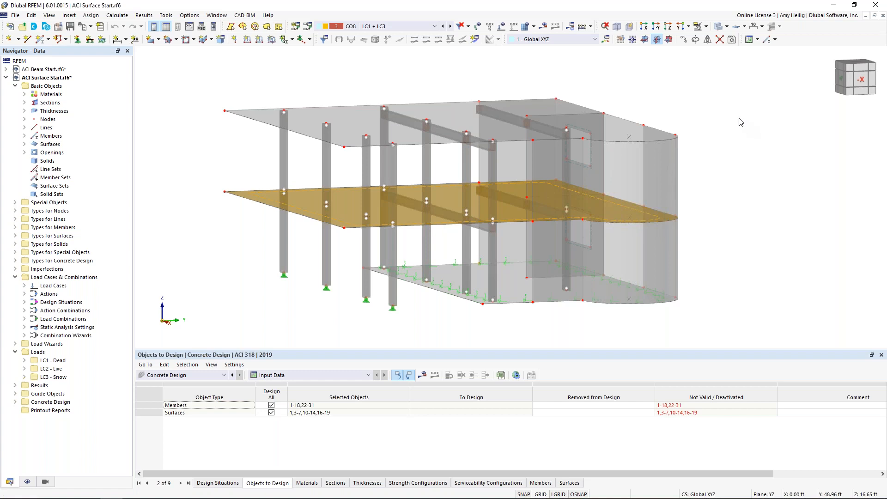
click(709, 36)
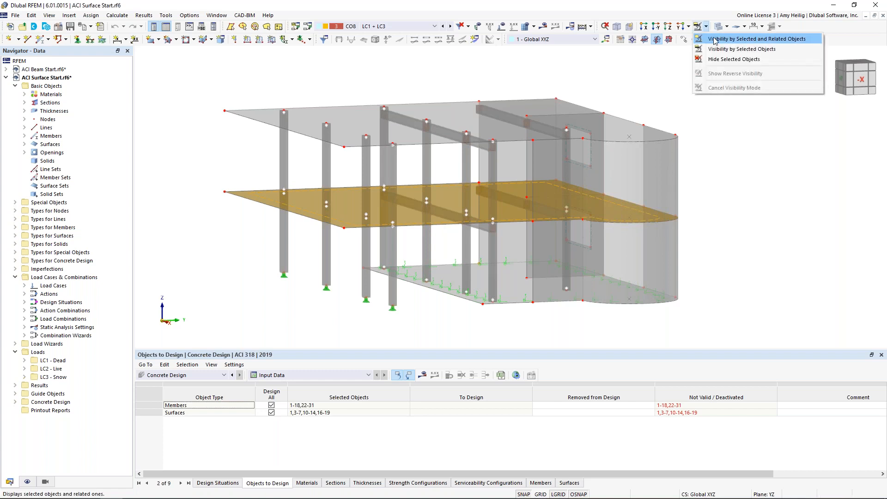
click(721, 35)
ctrl+middle_drag(438, 131, 451, 167)
click(433, 127)
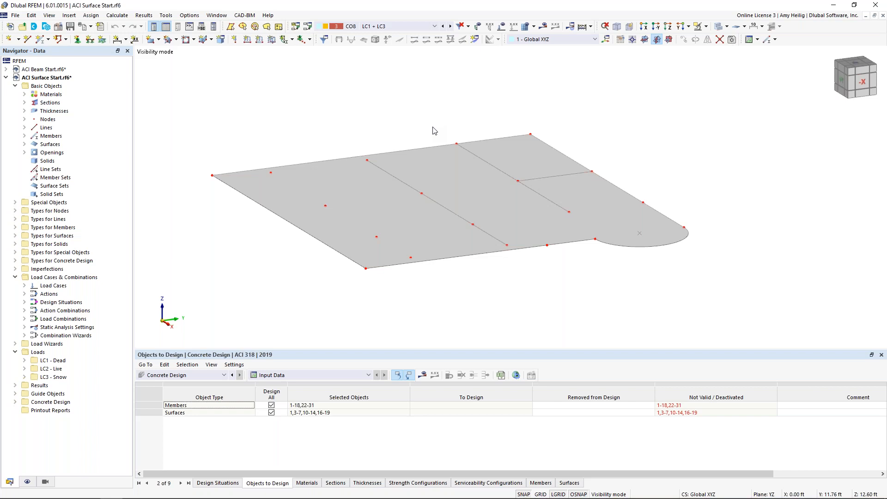
Turn on the local axis system of slab surface 19 and display the model in transparent mode.
right_click(446, 157)
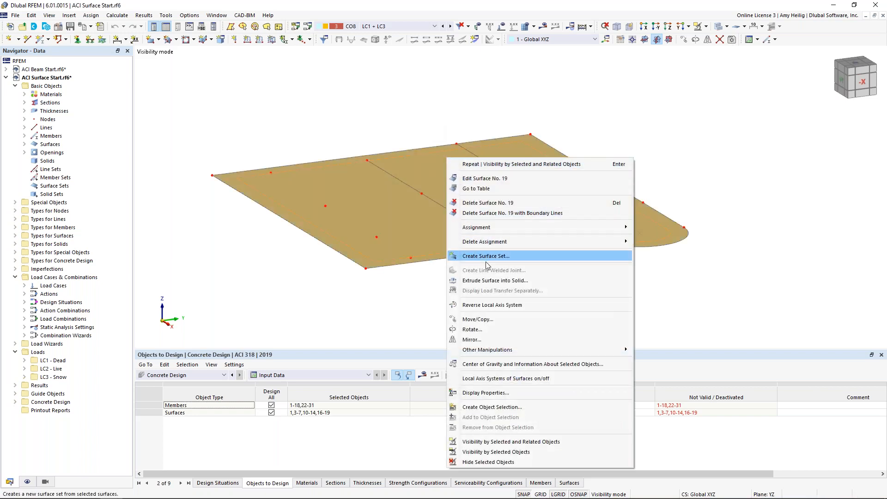
click(508, 378)
click(461, 314)
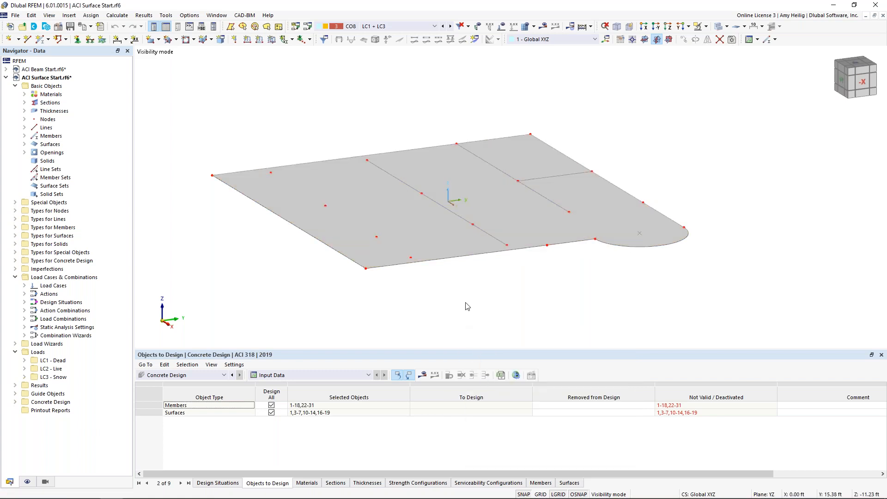
click(718, 26)
scroll(446, 207, up, 1)
middle_drag(459, 203, 483, 184)
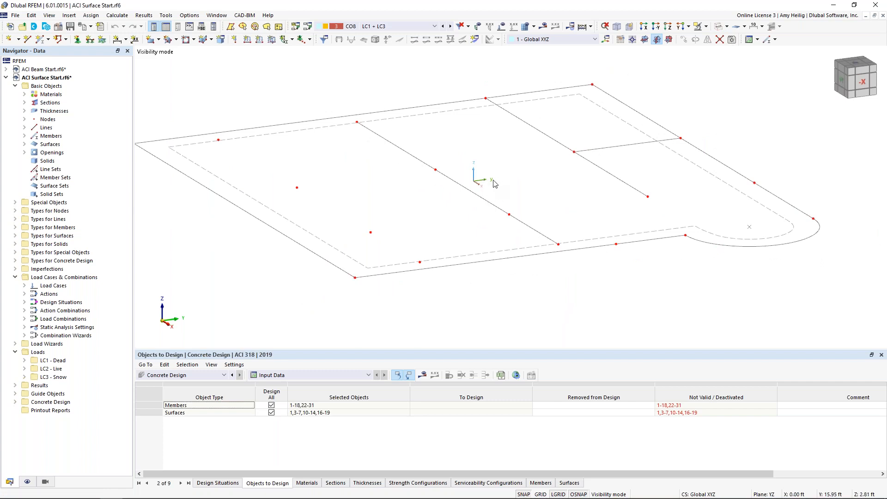
scroll(429, 213, down, 1)
middle_drag(430, 213, 412, 156)
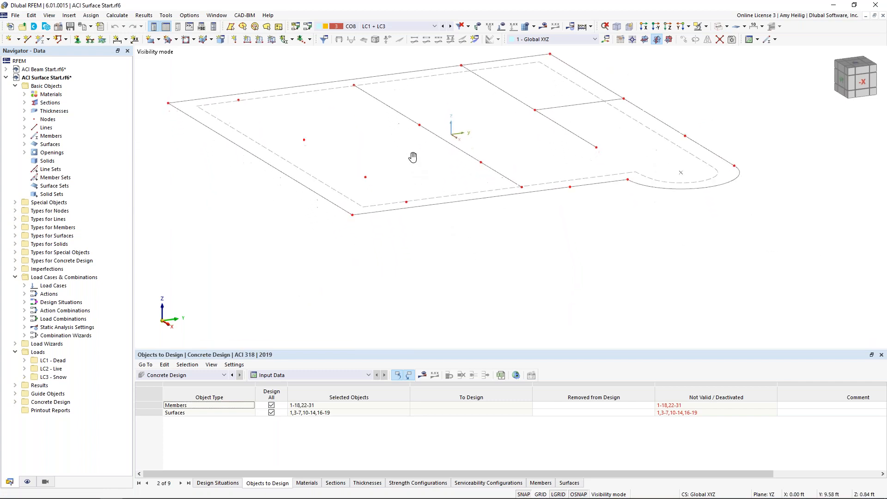
Enable design properties for surface 19 and set the top and bottom concrete cover to 0.75 in.
double_click(314, 181)
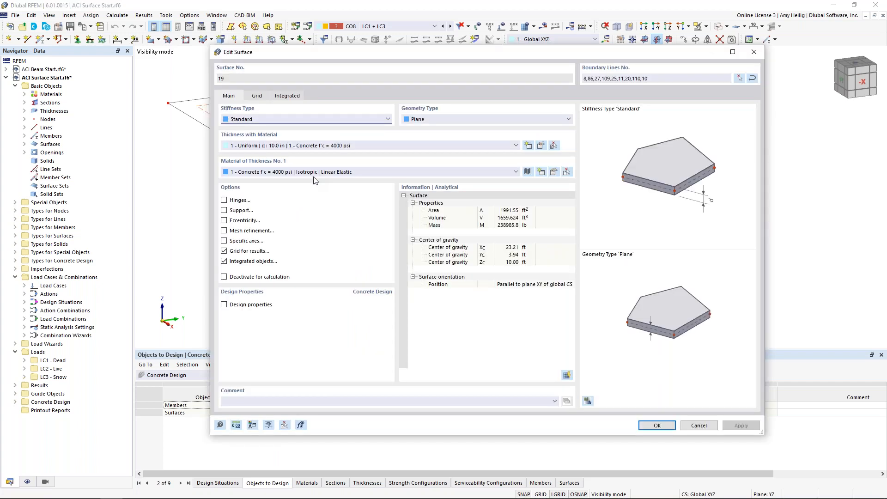
click(243, 308)
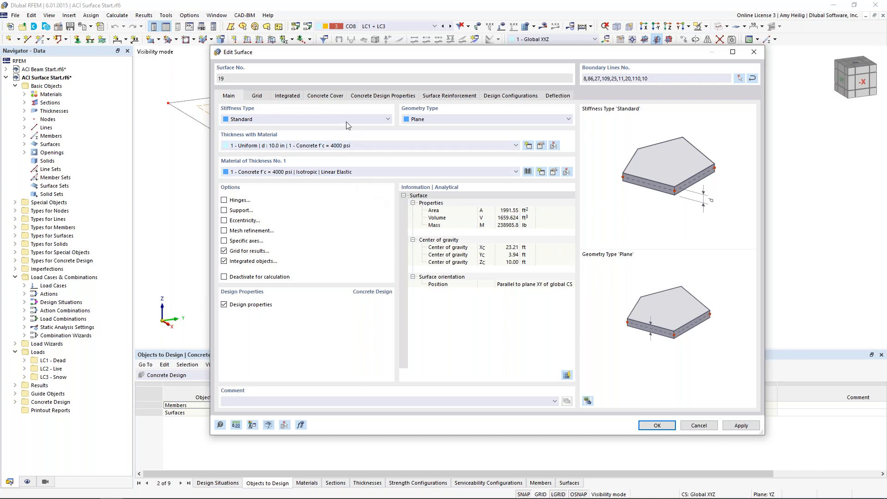
click(335, 98)
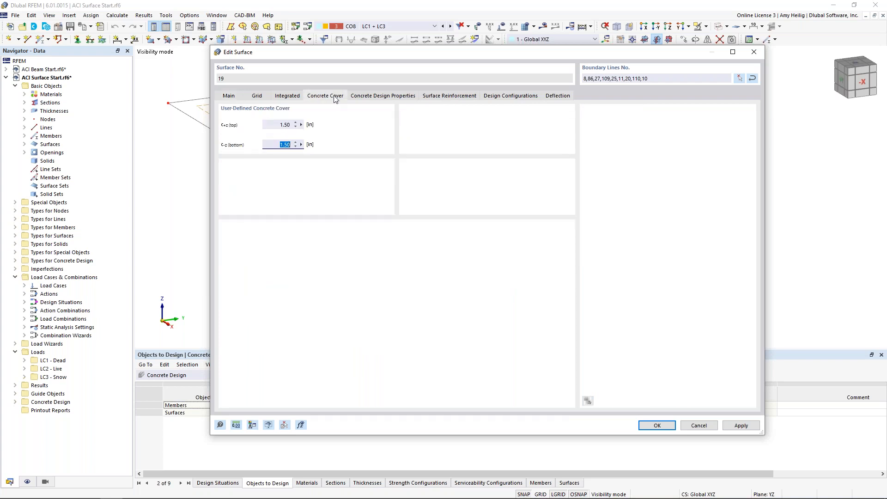
key(shift+Tab)
text(0.75)
key(Tab)
text(0.)
key(BackSpace)
key(BackSpace)
text(0.75)
Create the reinforcement direction First Reinforcement Direction in x and assign it to the top and bottom sides of surface 19.
click(392, 96)
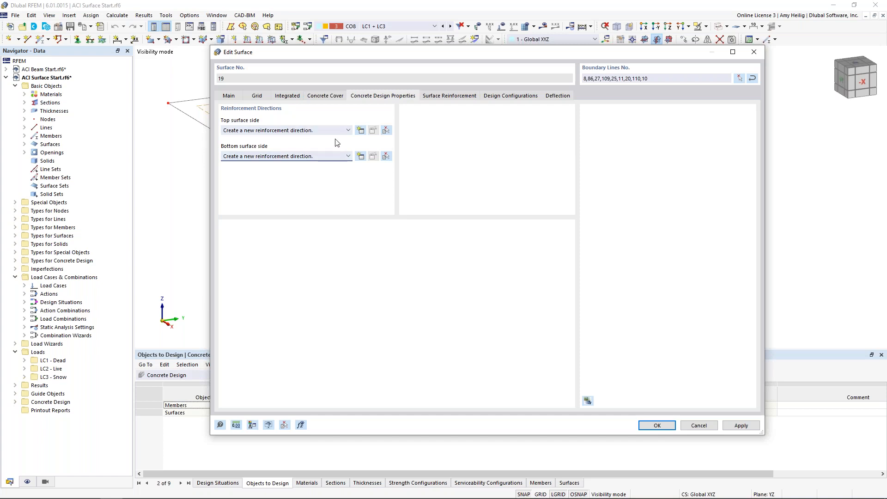
click(360, 132)
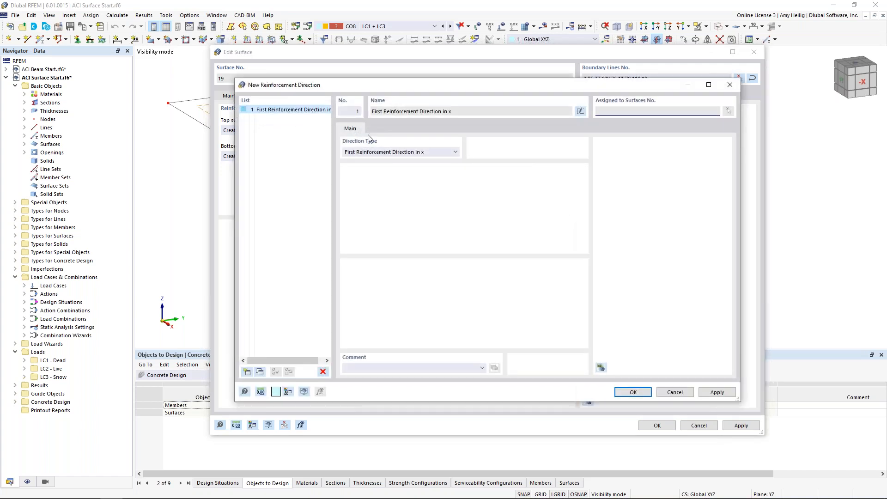
click(395, 156)
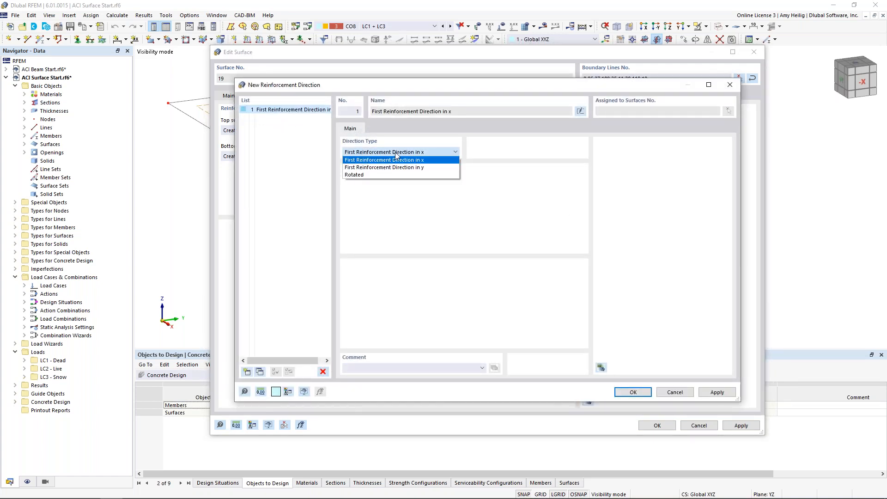
click(426, 160)
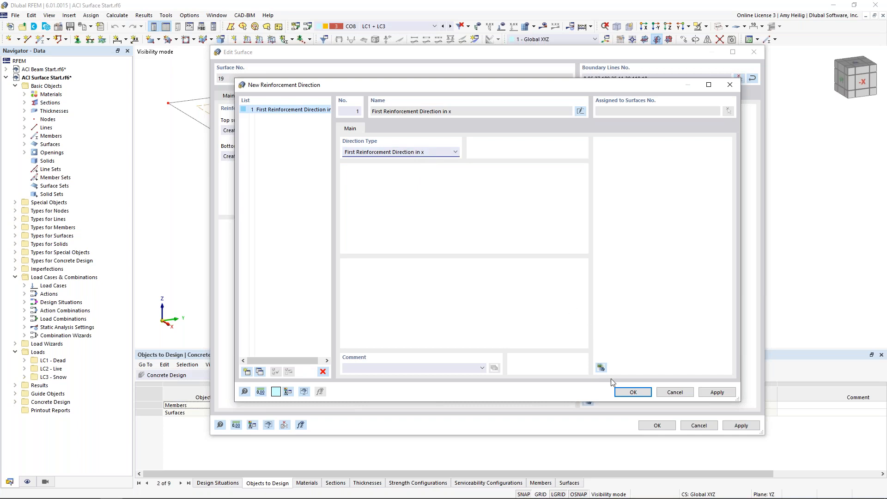
click(633, 392)
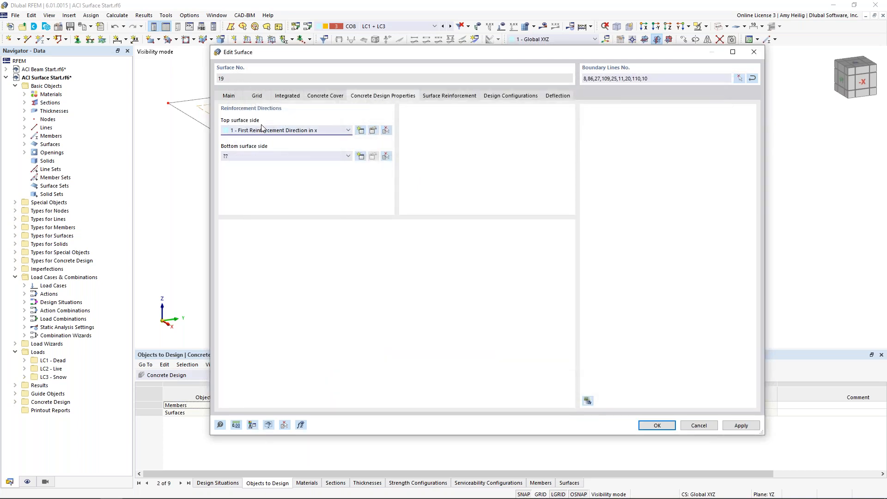
click(267, 155)
click(271, 170)
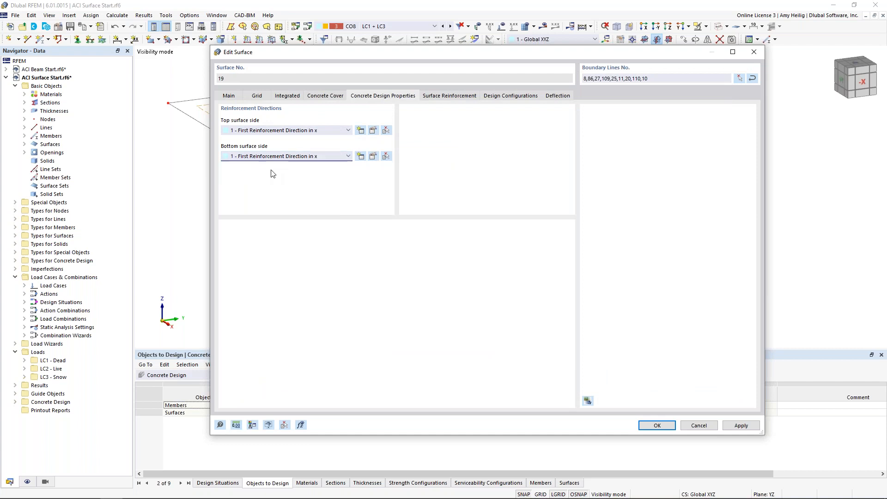
drag(385, 51, 380, 233)
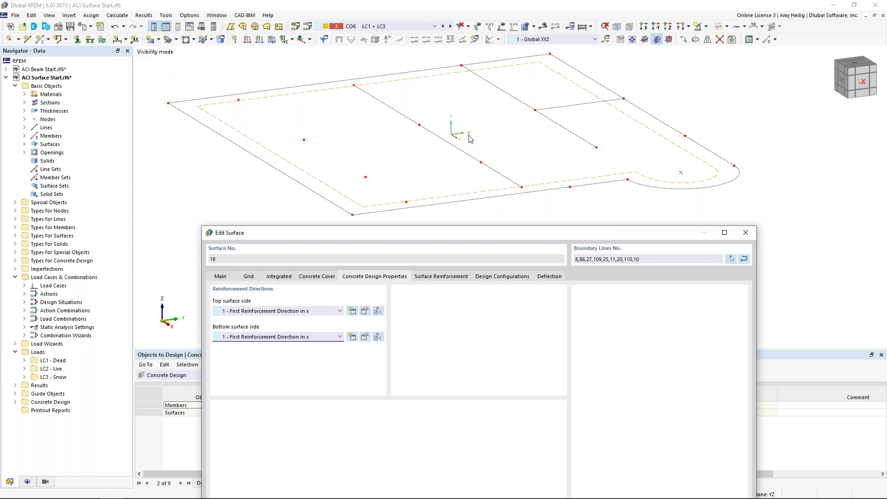
drag(487, 233, 488, 54)
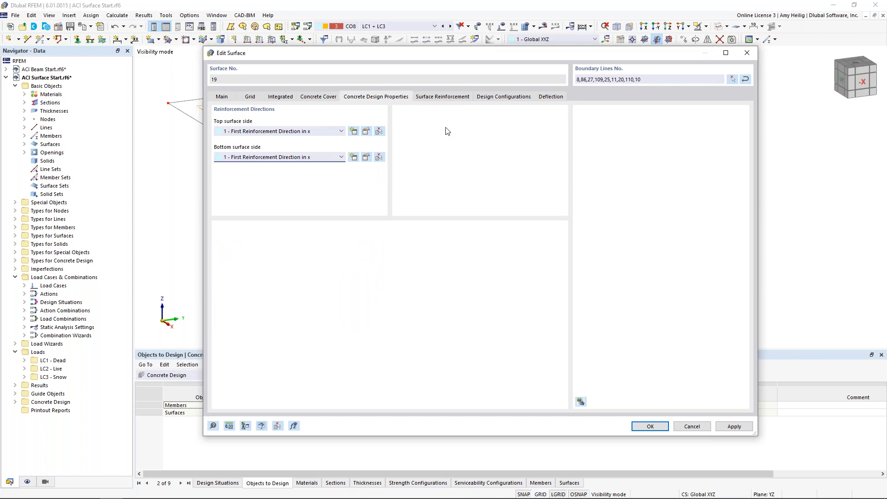
Add a surface reinforcement of type Rebar to surface 19 with #5 bars at 1 ft spacing.
click(448, 97)
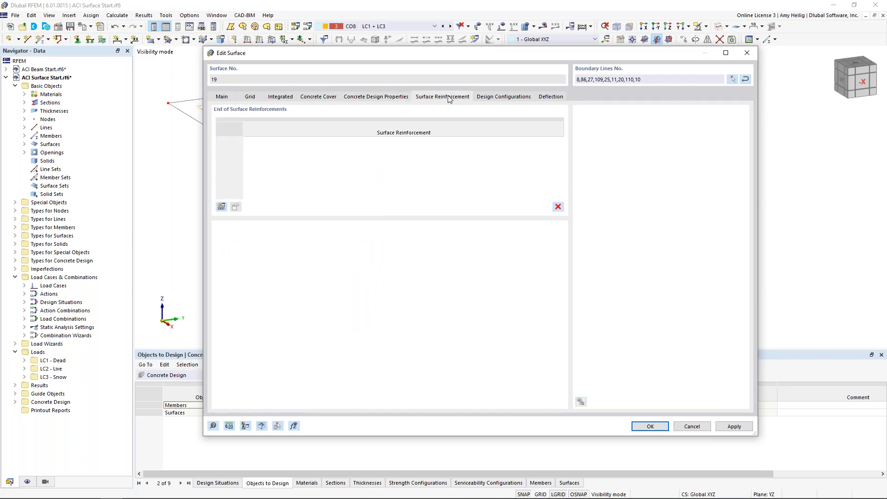
click(222, 207)
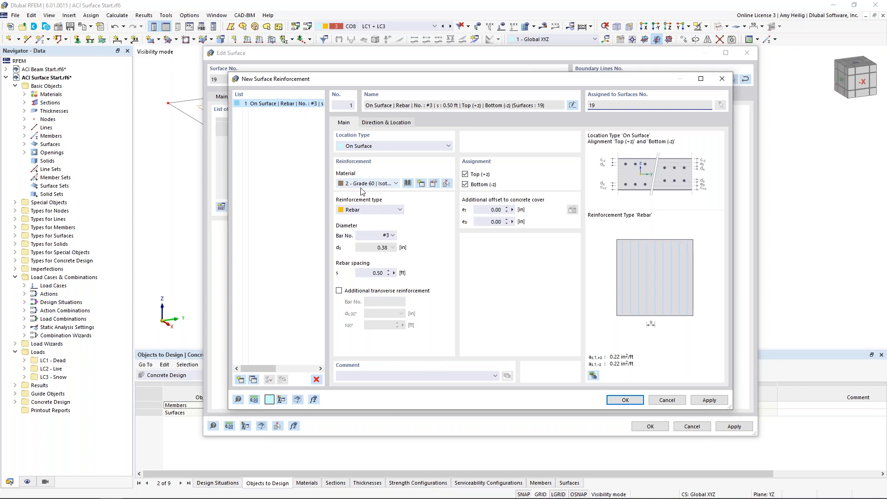
click(369, 210)
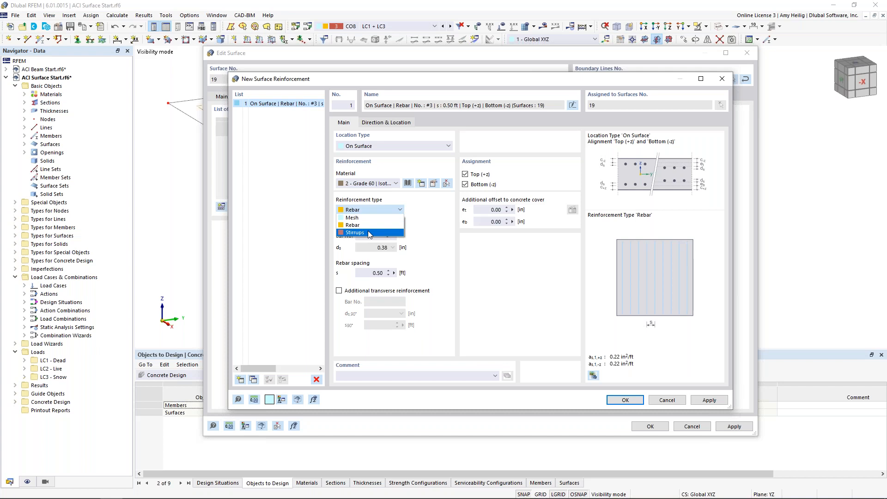
click(367, 228)
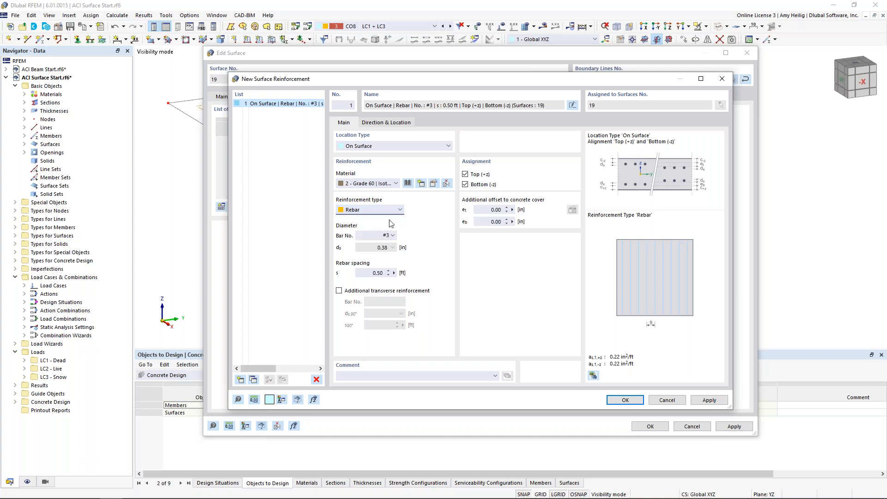
click(391, 235)
click(387, 297)
key(Down)
key(Down)
key(Tab)
text(1)
Add transverse reinforcement of #5 bars at 1 ft spacing and confirm the new surface reinforcement.
click(339, 290)
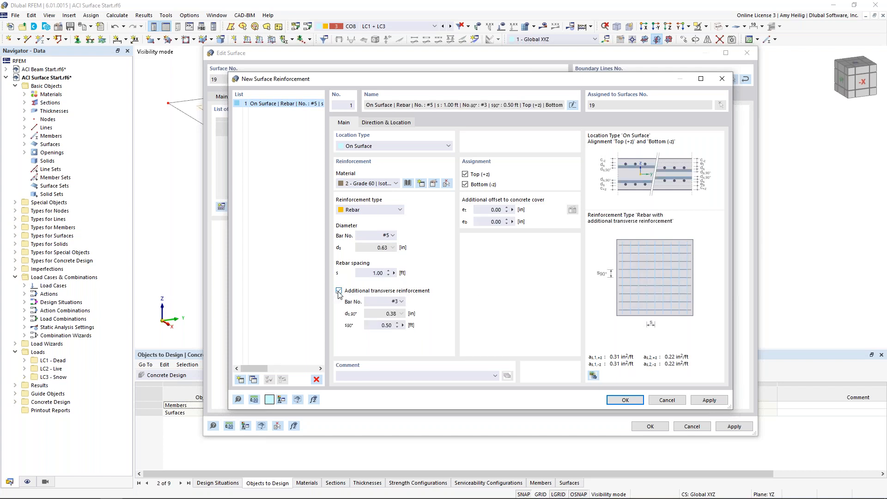
click(396, 301)
click(393, 363)
click(385, 325)
text(1)
click(624, 399)
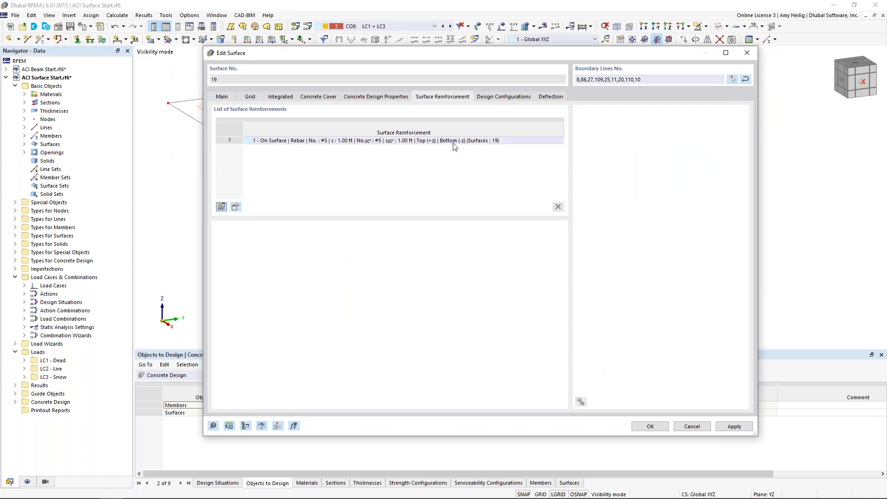
Review the surface parameters of the default strength configuration and the default serviceability configuration, closing both without changes.
click(518, 97)
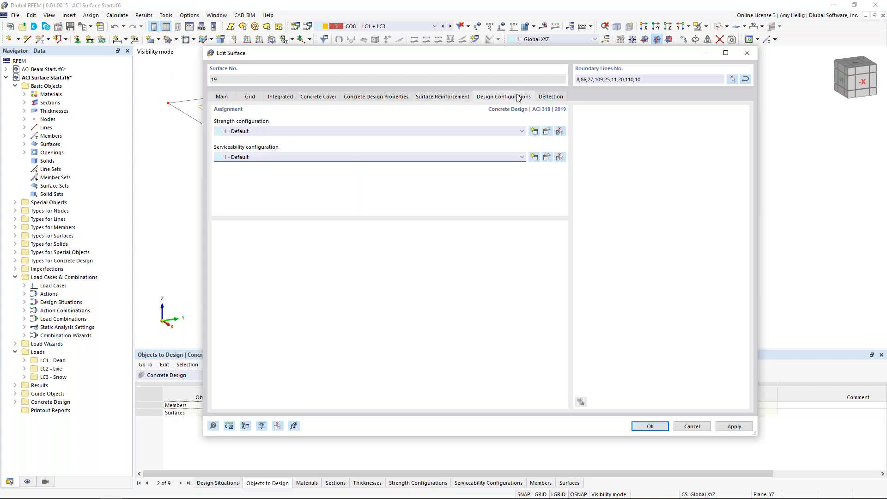
click(547, 131)
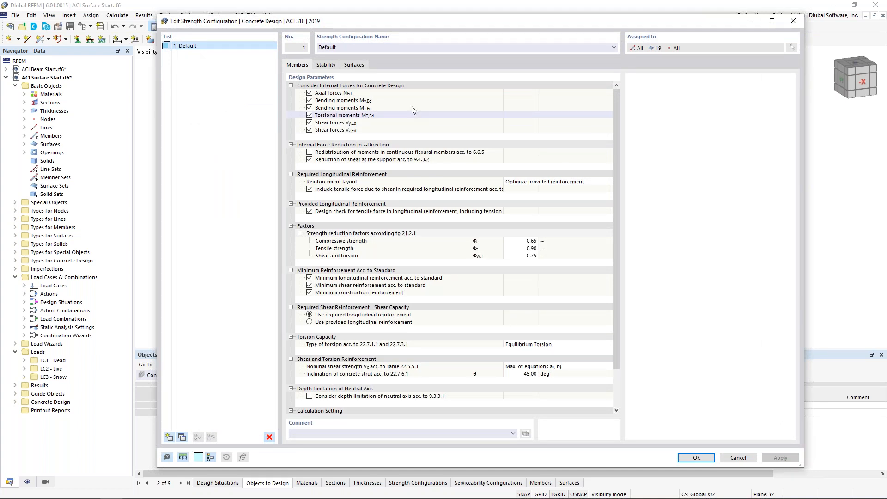
click(355, 65)
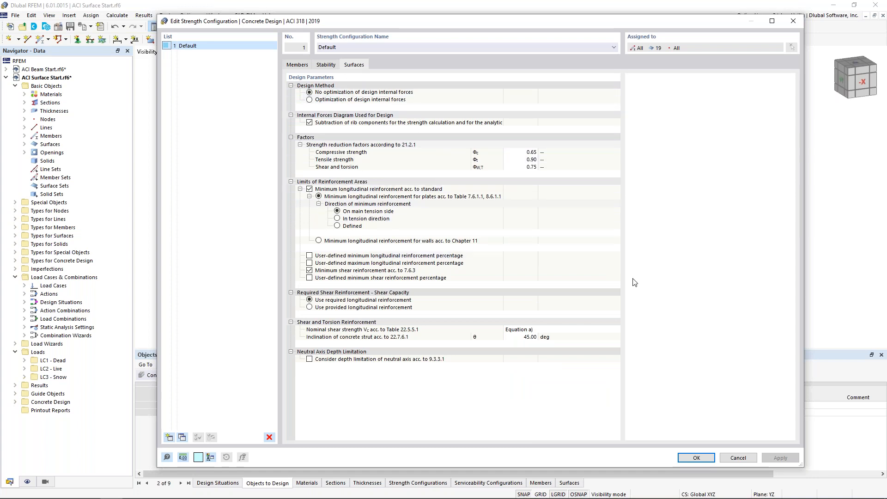
click(737, 457)
click(546, 158)
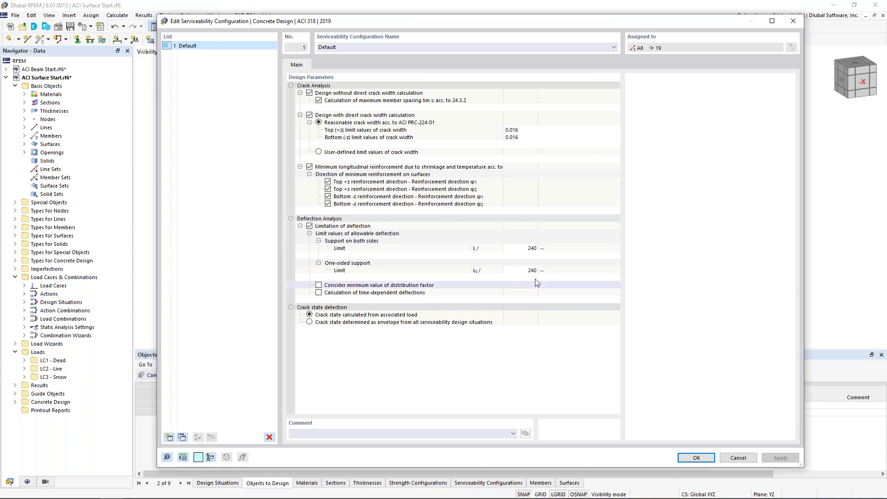
click(734, 457)
Check the deflection surface type and reference length definition options without changing them, and accept the edits to surface 19.
click(550, 97)
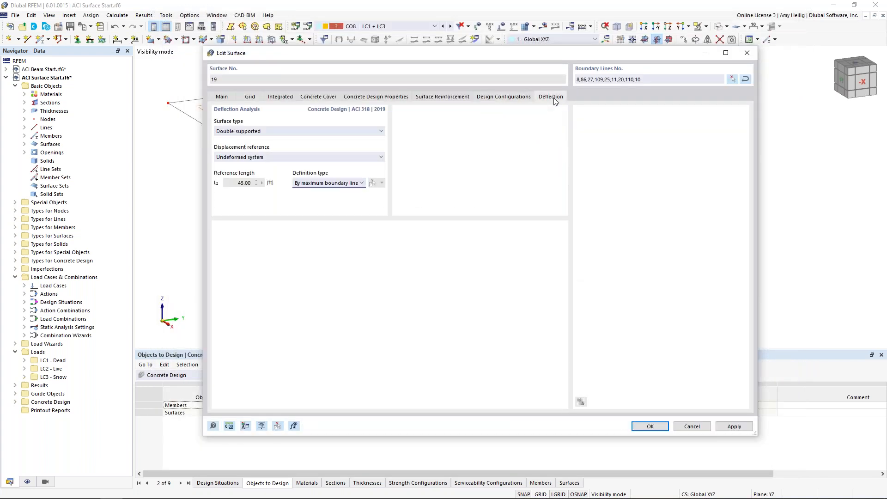
click(352, 132)
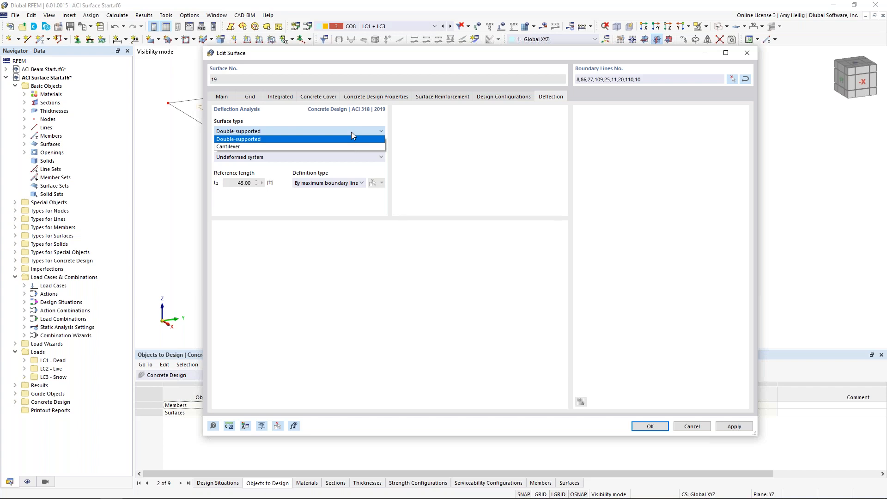
click(493, 151)
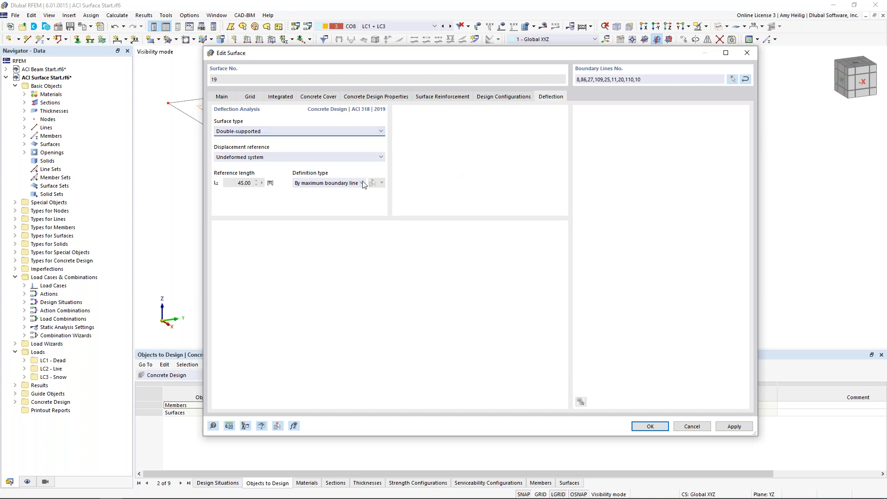
click(322, 183)
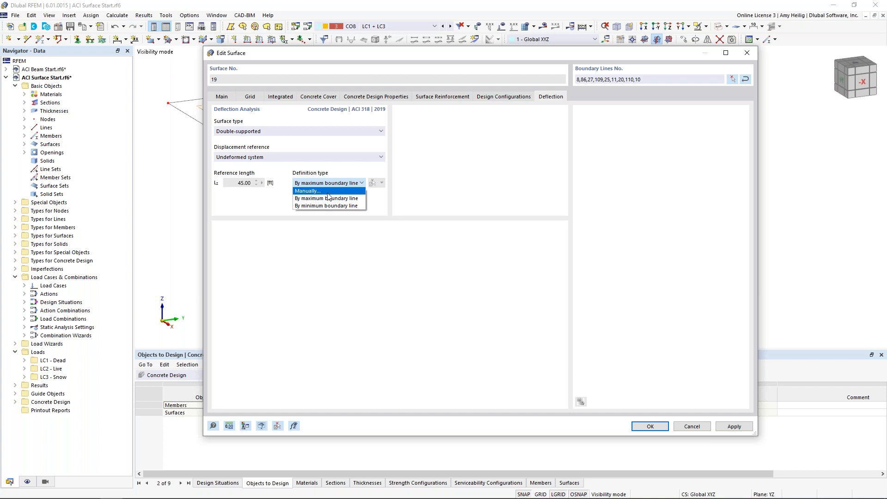
click(455, 197)
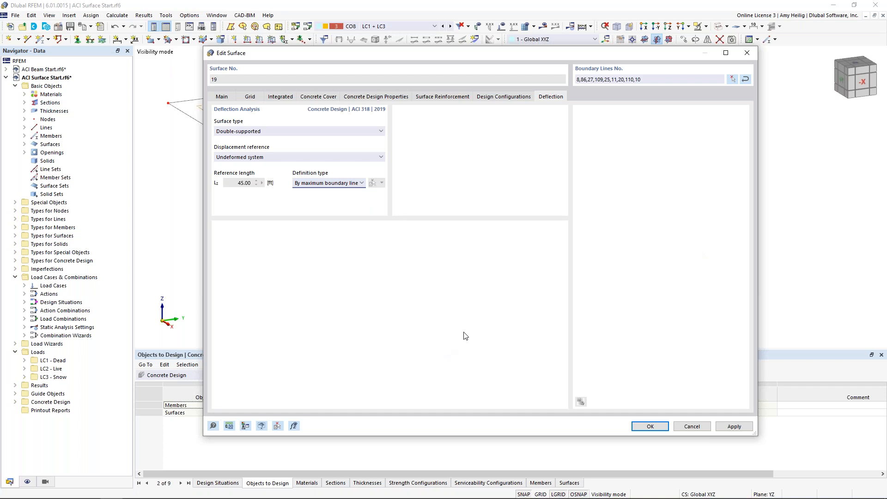
click(649, 427)
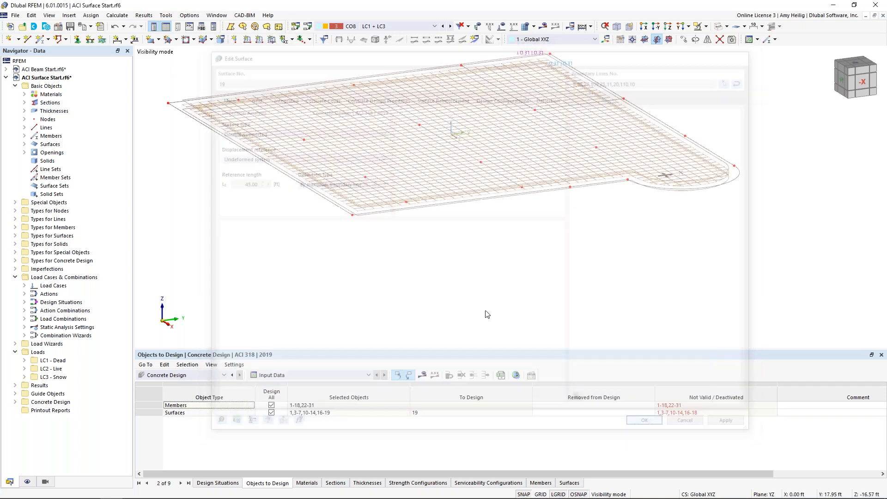
Show the hidden objects in the background around the reinforced slab and view the building from the side.
middle_drag(531, 228, 539, 273)
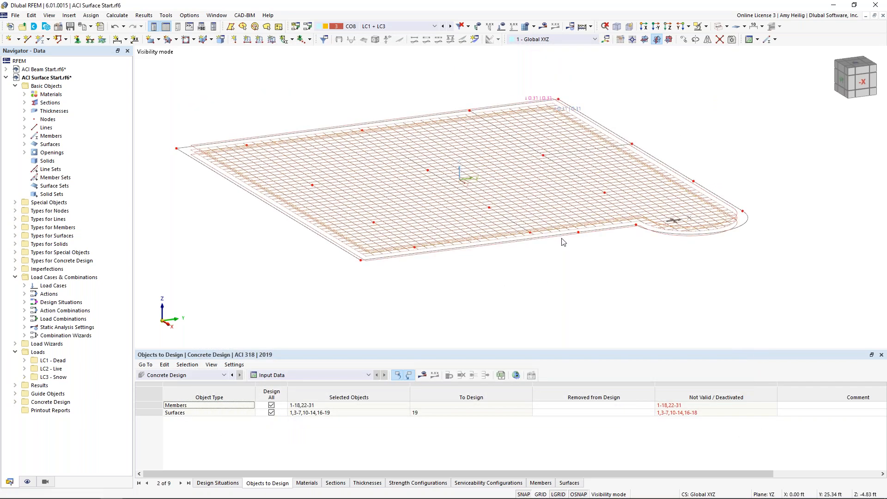
right_click(537, 272)
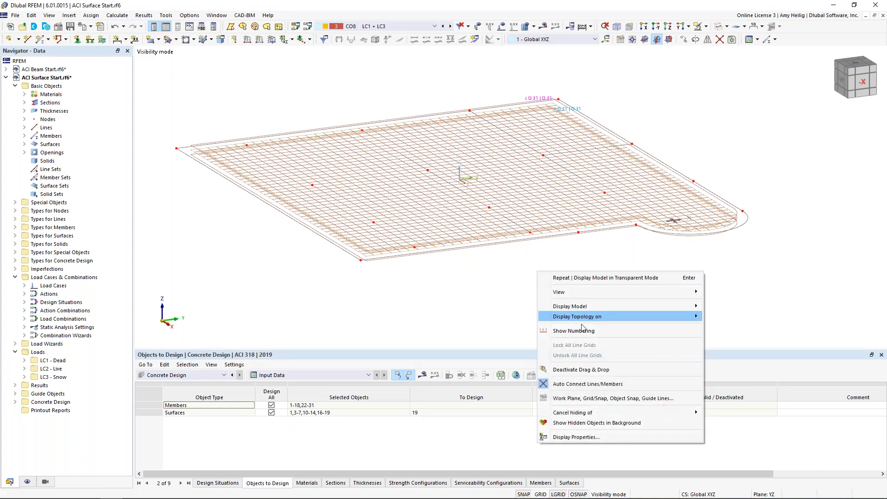
click(596, 422)
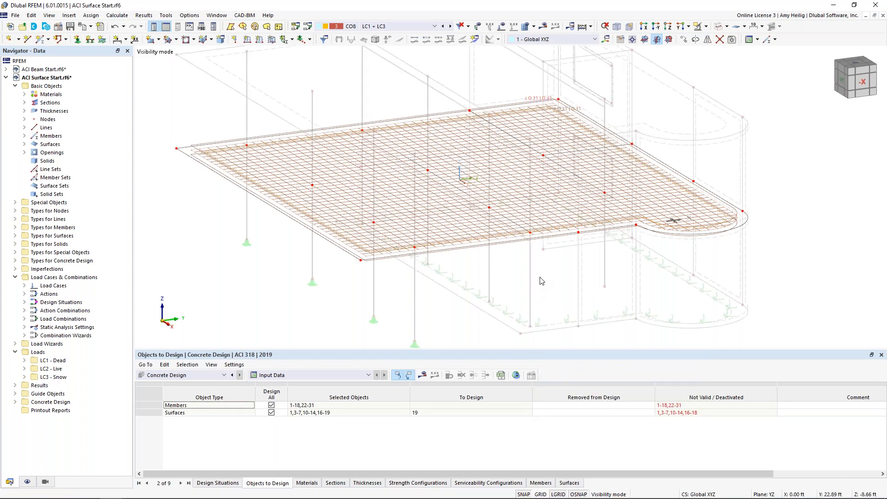
scroll(542, 281, down, 2)
ctrl+middle_drag(542, 282, 372, 300)
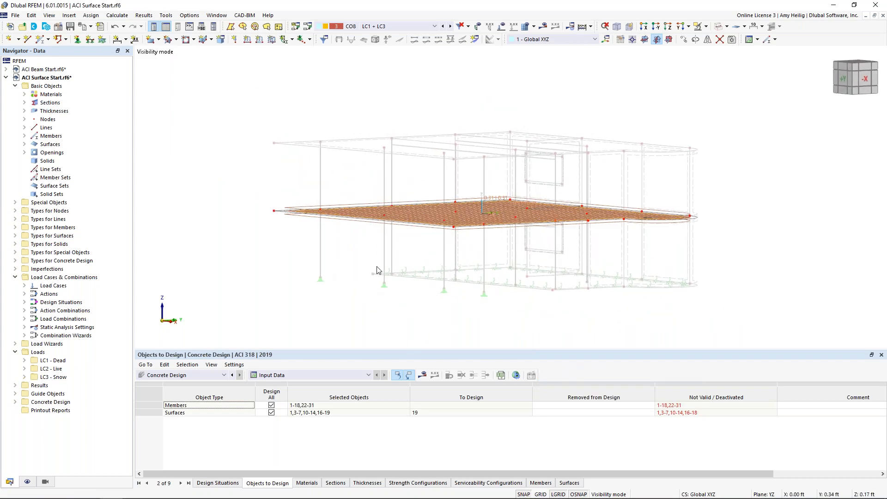
Locate the on-surface reinforcement among the concrete design types and highlight its bars on the slab.
scroll(388, 226, up, 2)
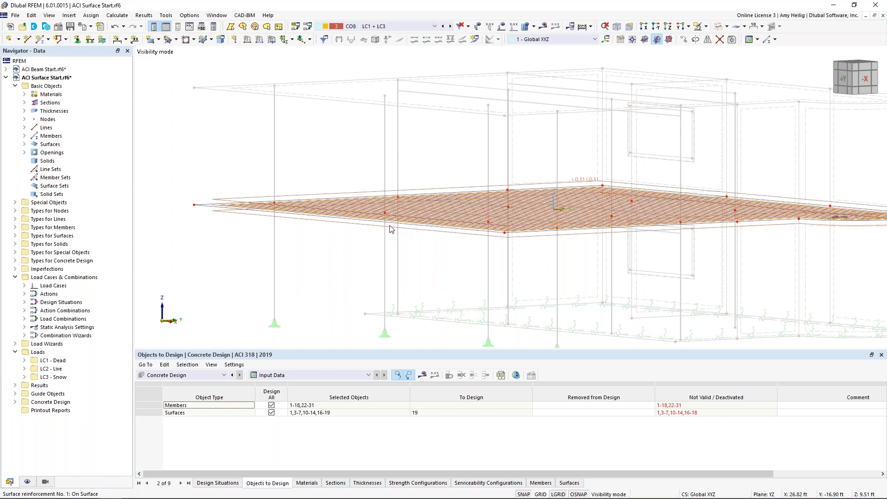
ctrl+middle_drag(411, 239, 372, 258)
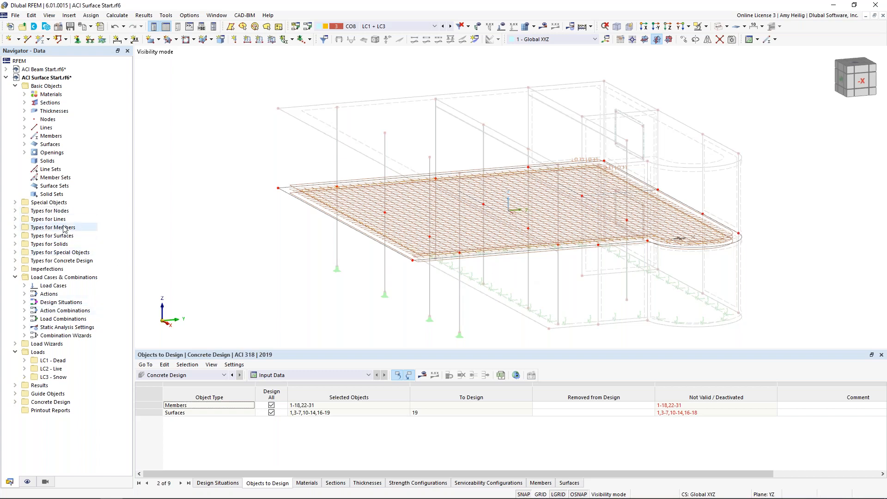
click(15, 260)
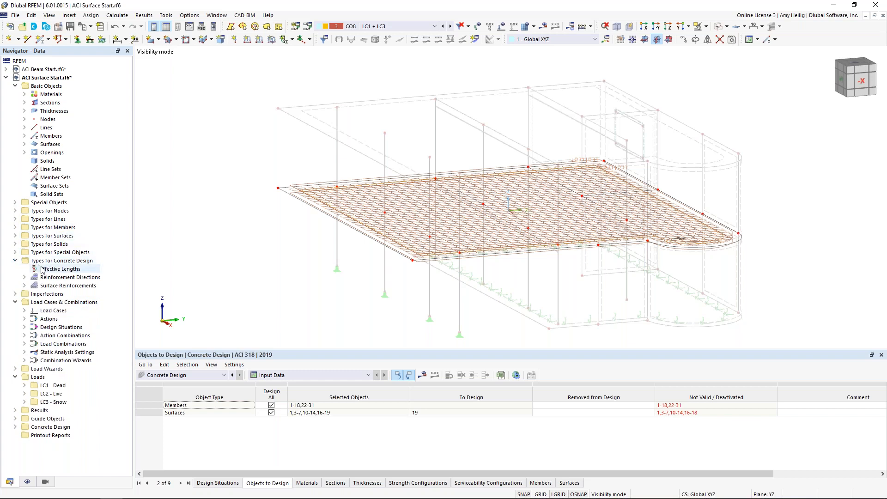
double_click(57, 286)
click(60, 293)
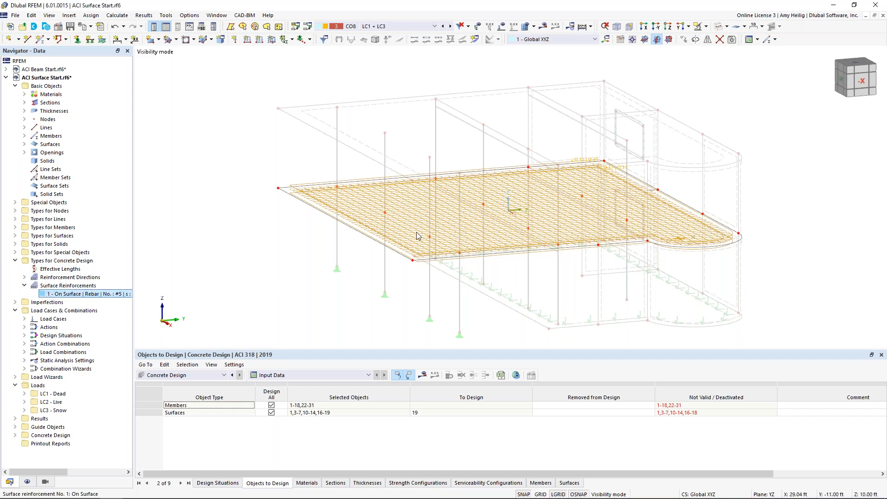
mouse_move(413, 240)
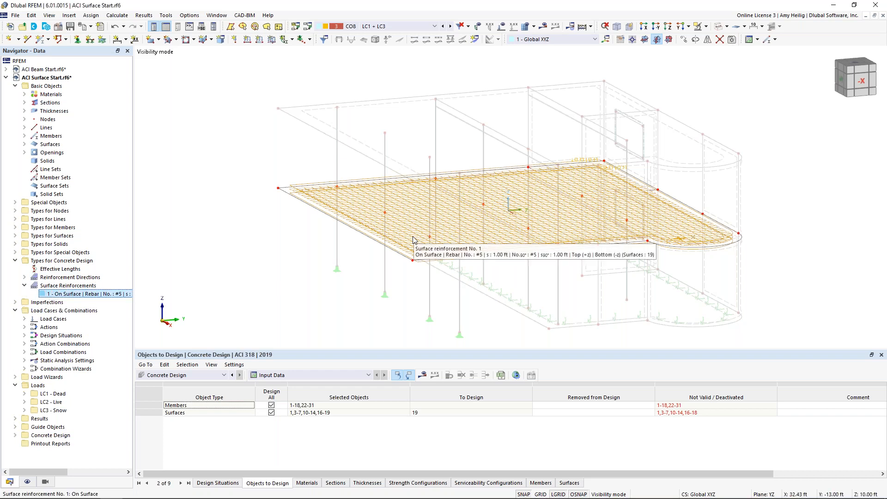
Start a new surface reinforcement of location type Free Rectangular with #5 bars at 1 ft spacing.
right_click(84, 286)
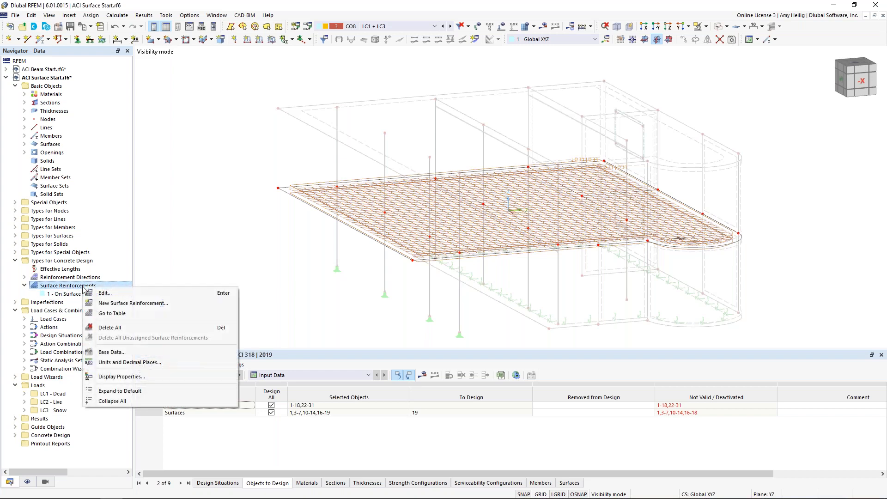
click(110, 305)
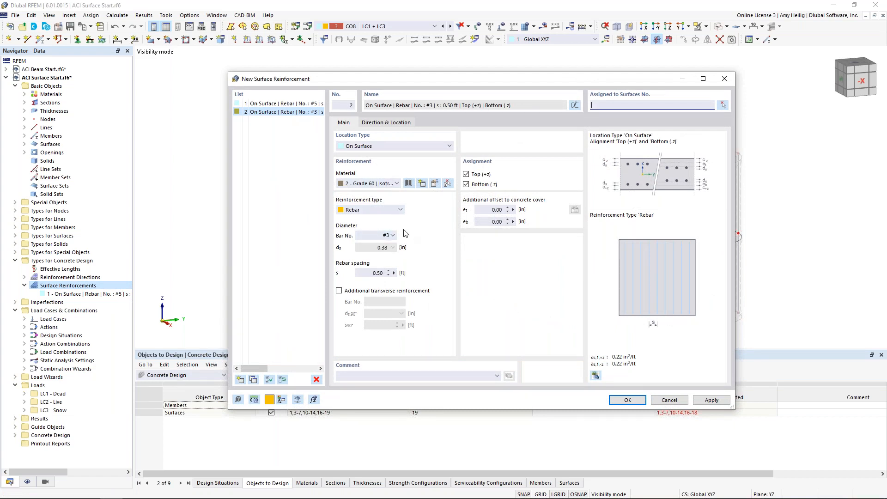
click(400, 146)
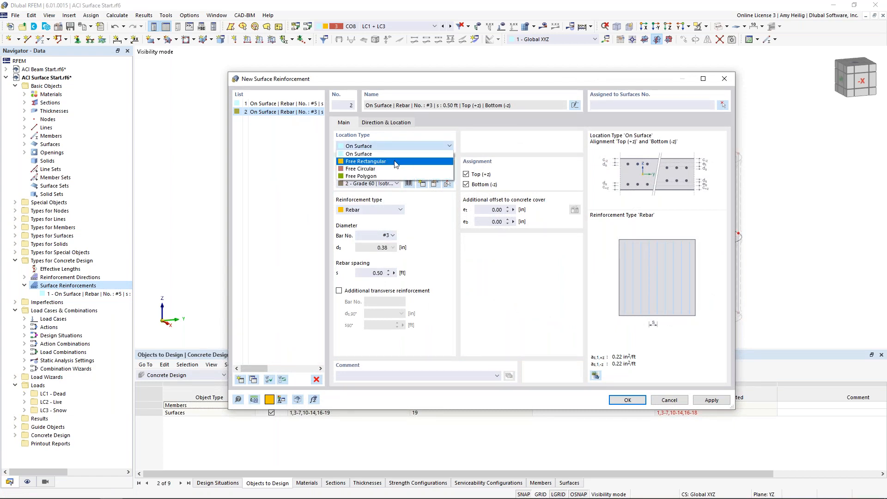
click(396, 162)
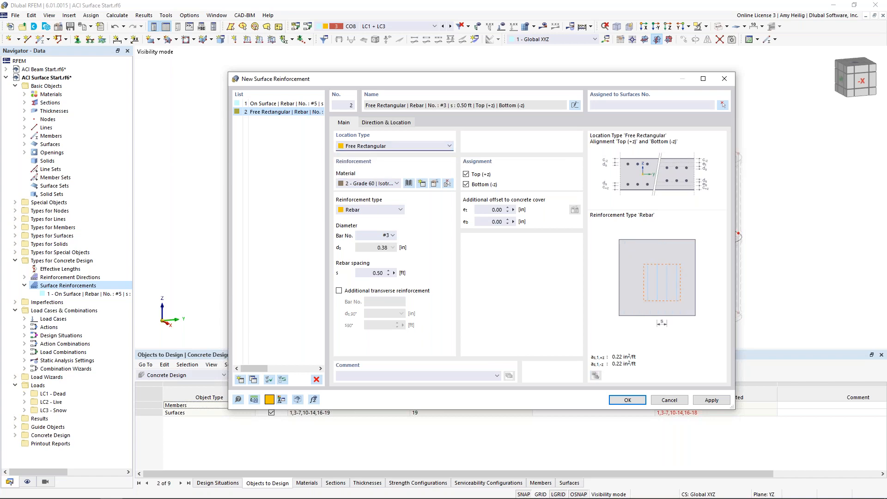
click(392, 236)
click(375, 274)
double_click(374, 273)
text(1)
Add transverse reinforcement of #5 bars at 1 ft spacing and assign the reinforcement to the top (+z) side only.
click(339, 290)
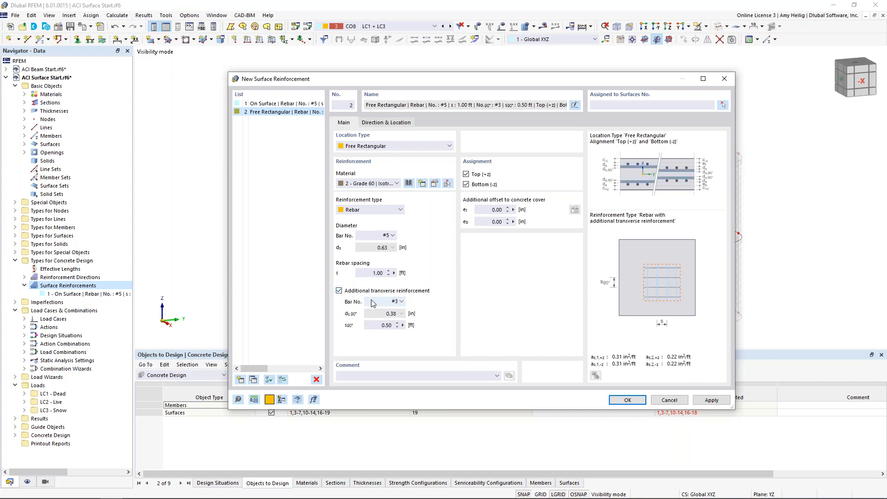
click(374, 302)
click(380, 362)
double_click(384, 325)
text(1)
click(466, 184)
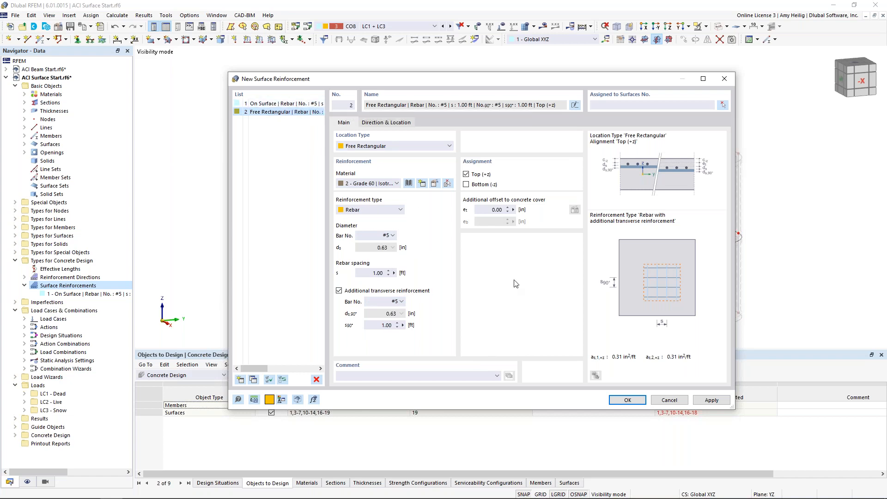
Locate the rectangle by center and sides, centered on the column node at X 18 ft, Y -11 ft, with both sides 6 ft.
click(400, 124)
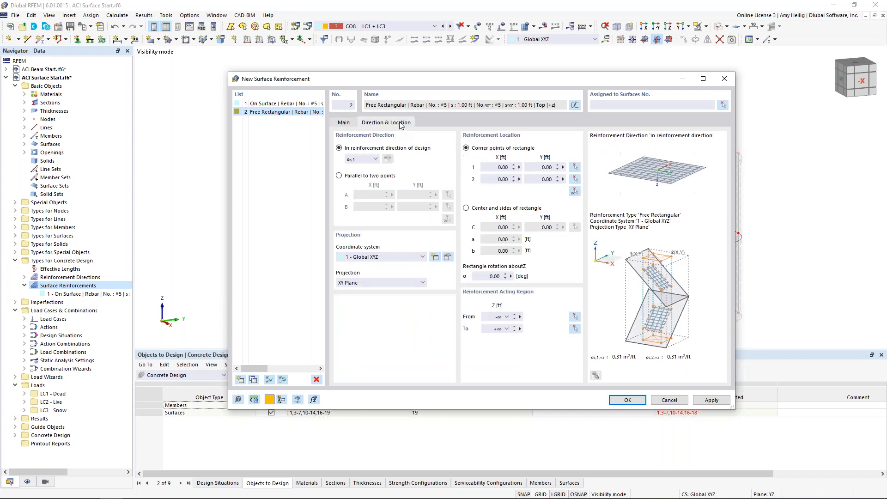
click(466, 207)
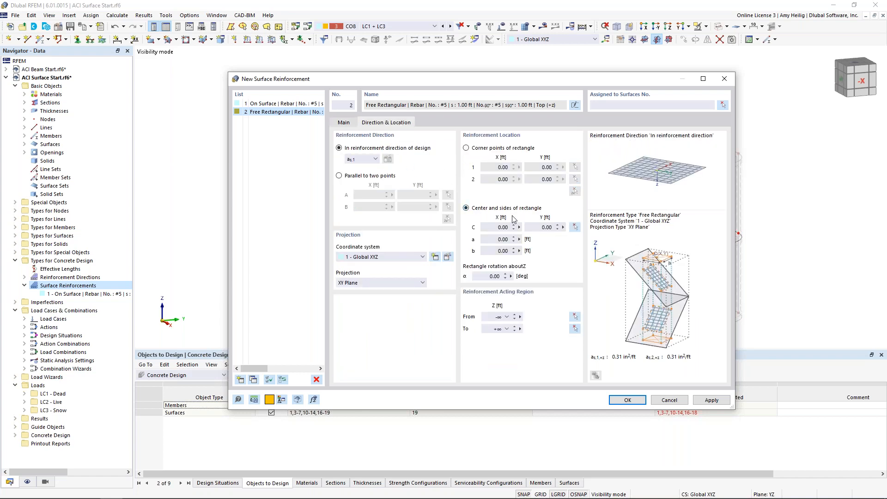
click(575, 227)
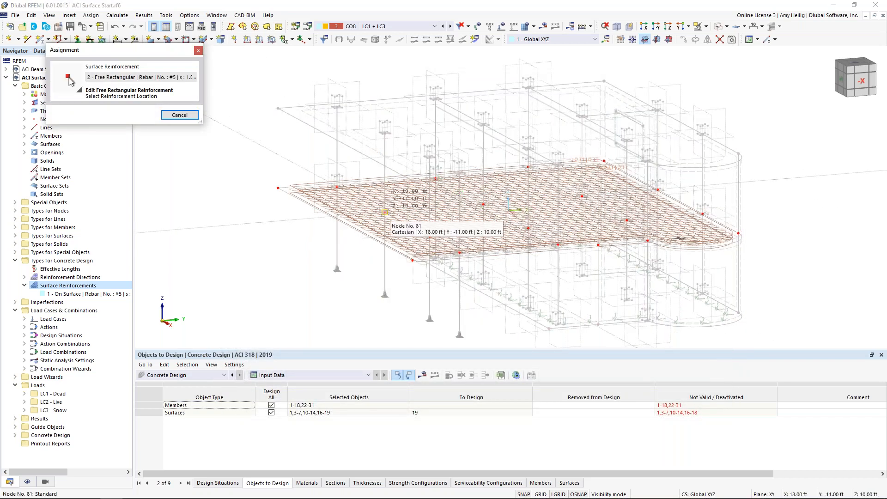
click(384, 212)
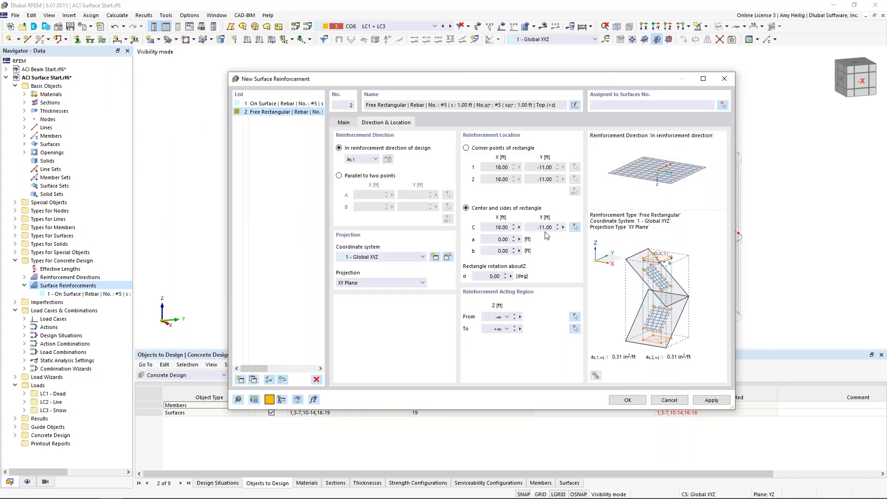
key(Tab)
text(6)
key(Tab)
text(6)
key(Tab)
Assign the free rectangular reinforcement to slab surface 19 and confirm the new surface reinforcement.
click(723, 104)
click(406, 239)
click(138, 146)
click(619, 401)
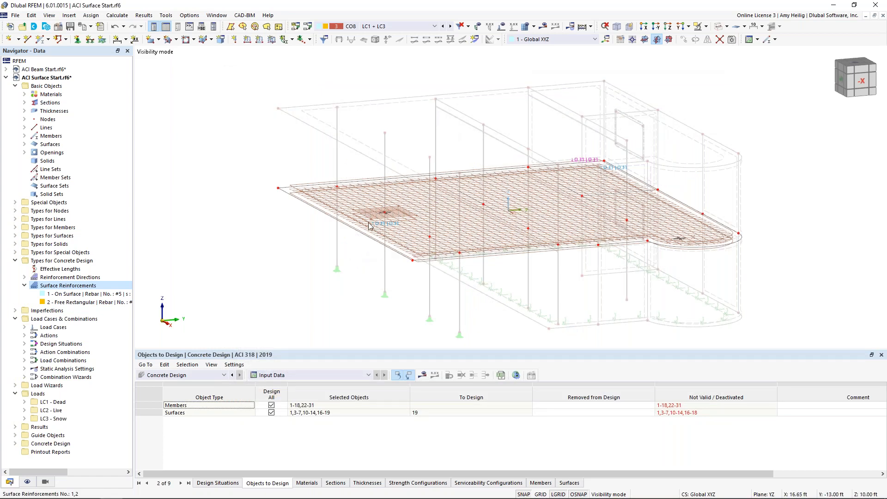
Turn off the display of the On Surface longitudinal reinforcement so only the free rectangular patch is drawn.
click(27, 481)
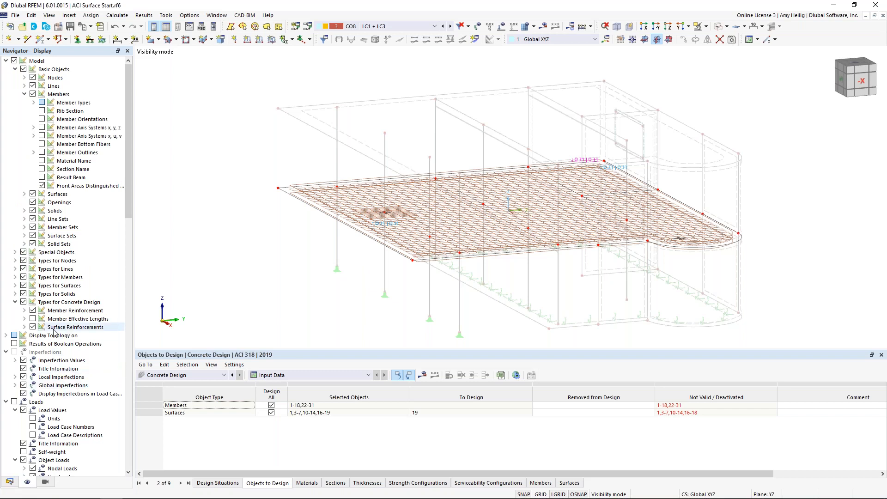
click(24, 327)
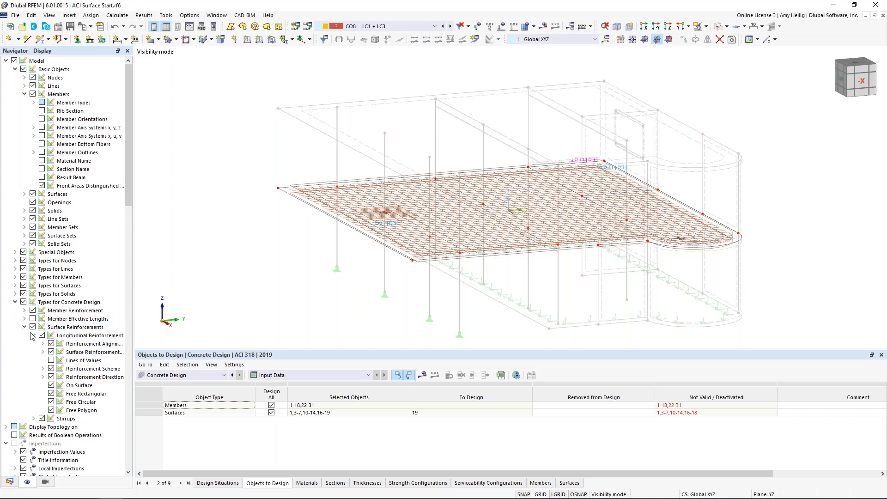
click(51, 386)
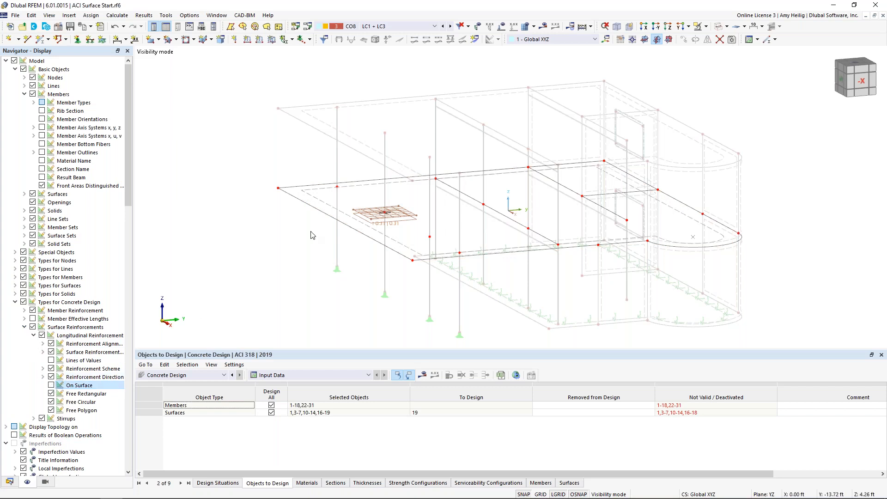
Copy the free rectangular reinforcement patch onto the nodes of the four other columns supporting the slab.
scroll(372, 214, up, 5)
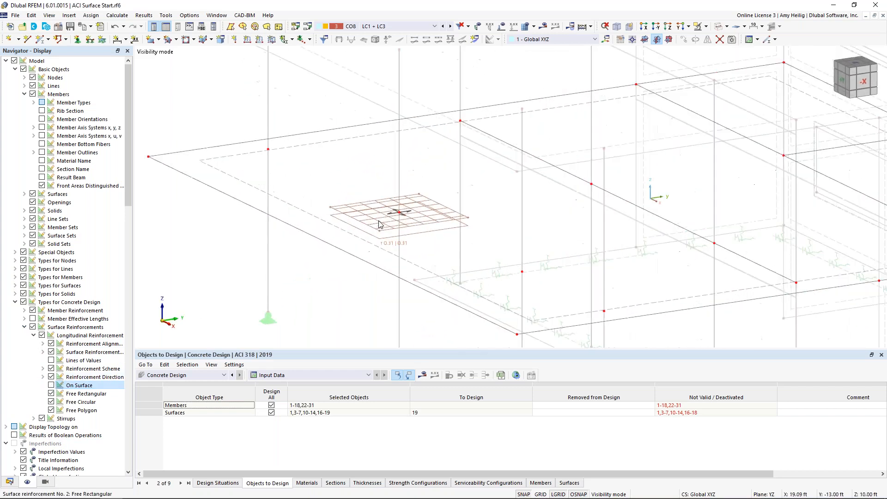
scroll(379, 224, up, 1)
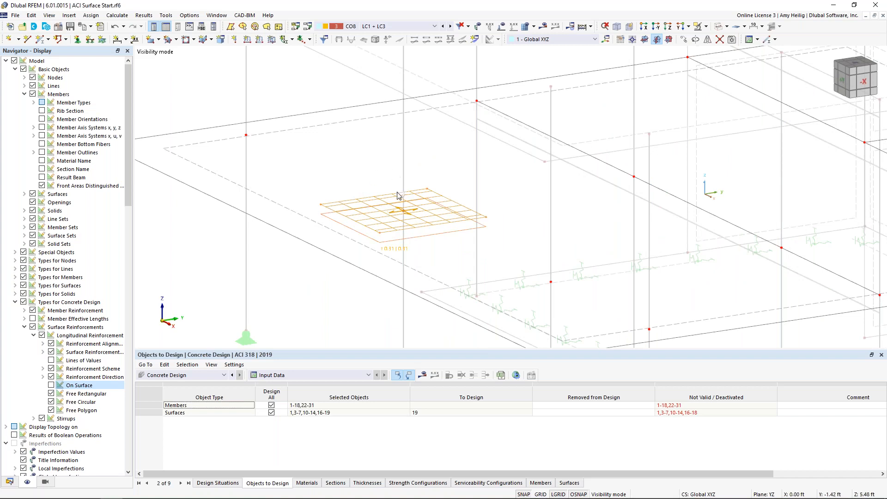
drag(407, 212, 518, 235)
scroll(246, 137, down, 2)
middle_drag(577, 245, 504, 254)
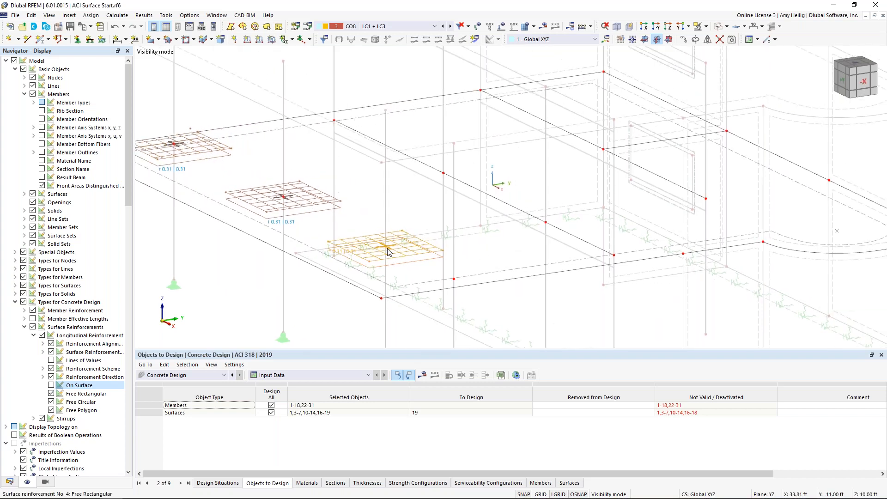
drag(389, 253, 706, 199)
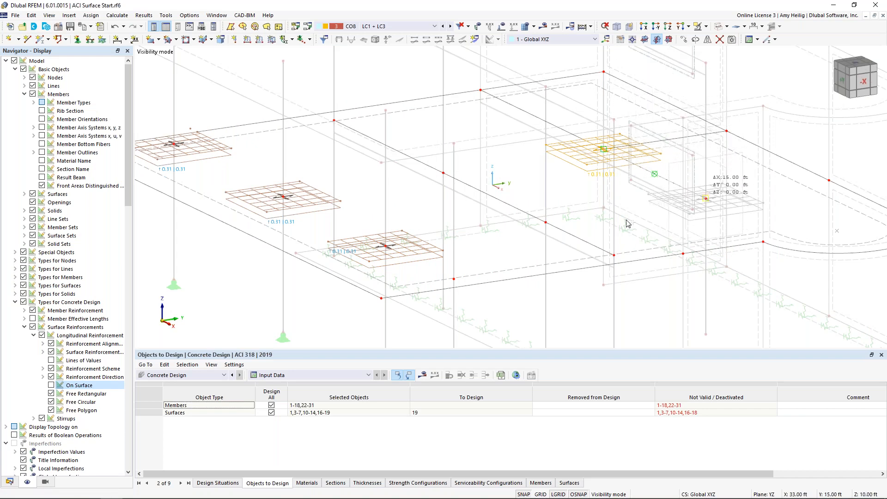
scroll(627, 223, down, 4)
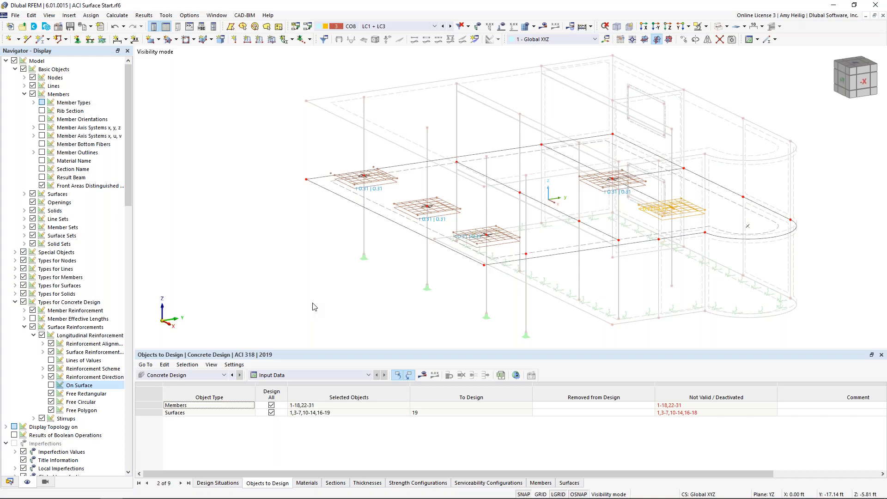
click(316, 298)
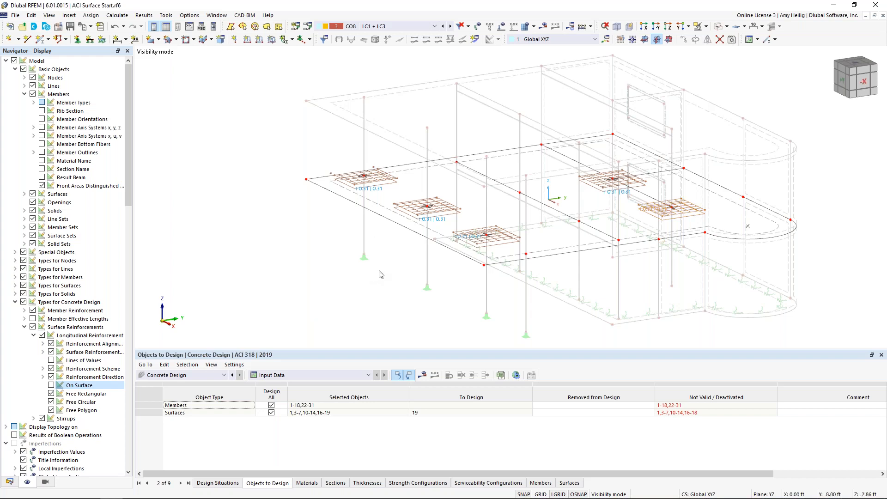
ctrl+middle_drag(440, 280, 408, 282)
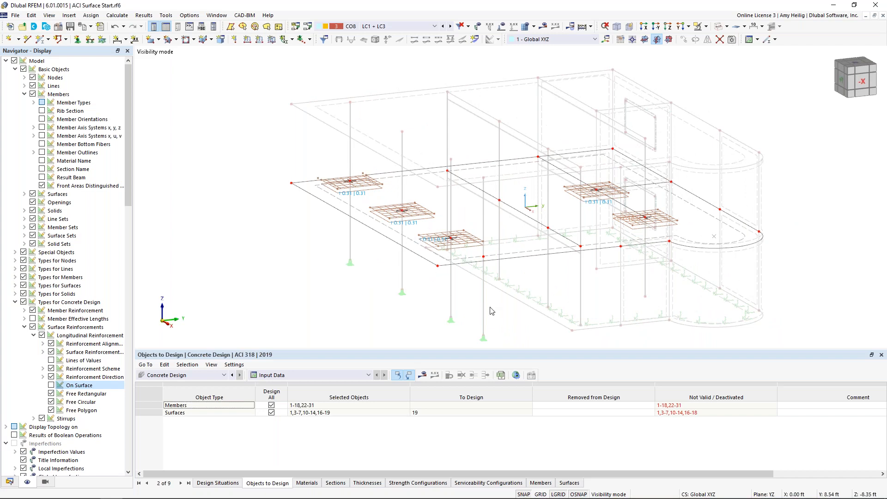
middle_drag(540, 278, 482, 276)
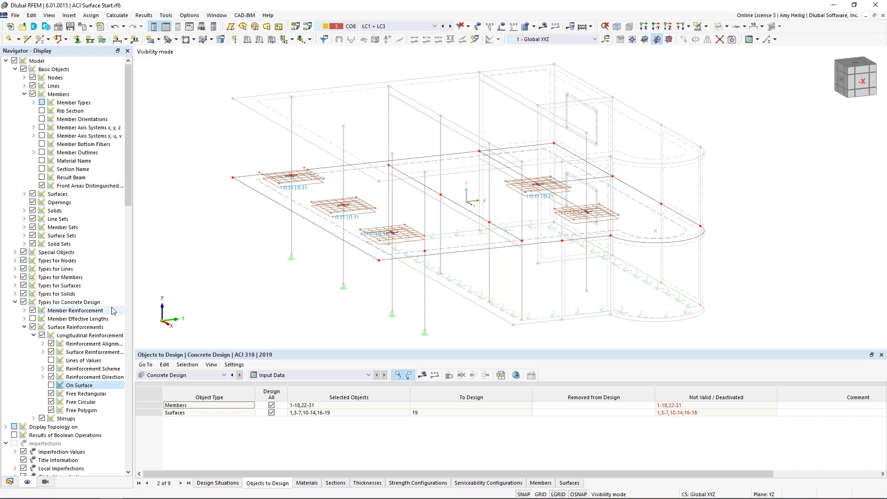
Turn off the display of the Free Rectangular reinforcement and cancel the visibility mode to restore the full building.
click(50, 394)
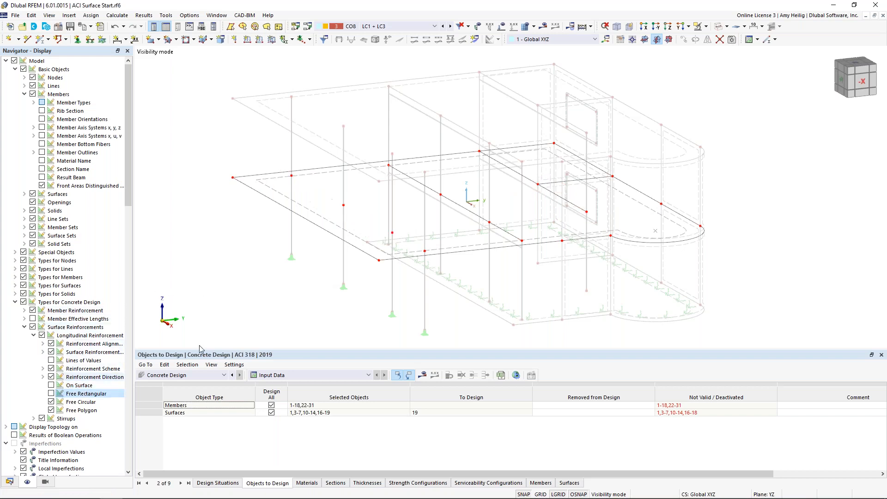
right_click(452, 251)
click(510, 221)
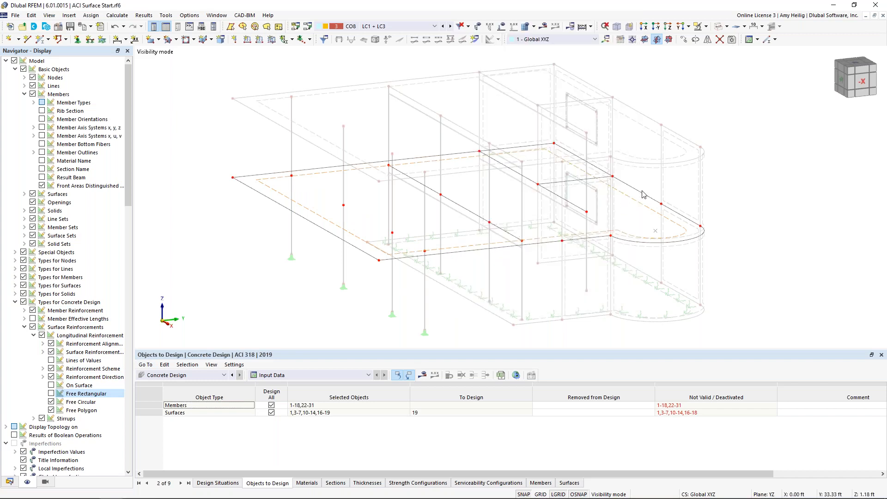
click(708, 38)
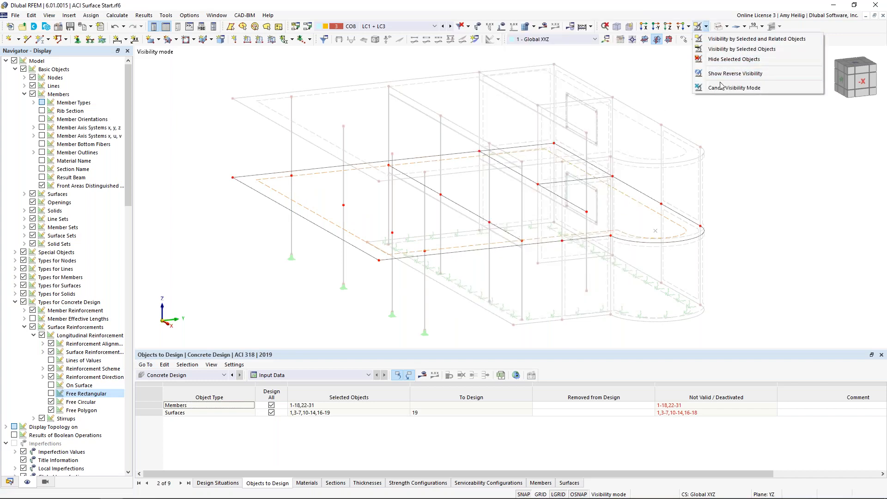
click(723, 89)
Display the building as a transparent model and view it from a lower angle.
click(723, 26)
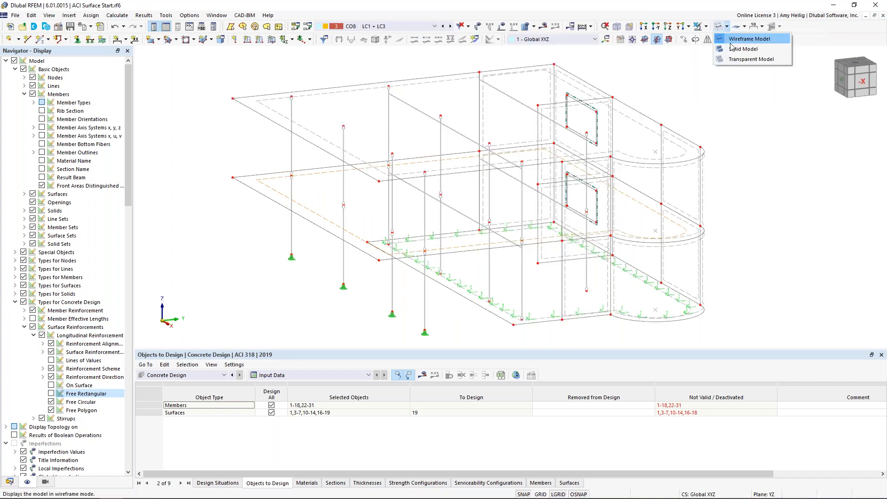
click(734, 60)
click(752, 159)
ctrl+middle_drag(776, 226, 740, 216)
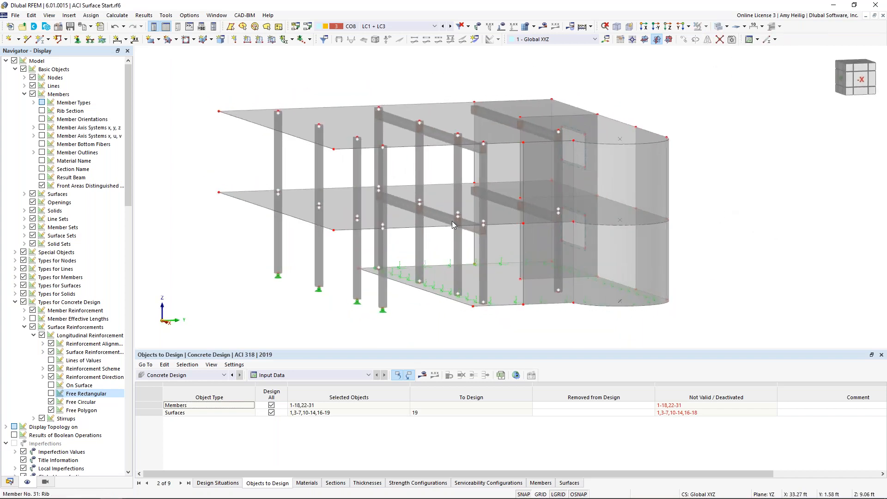
Open the flange definition of rib member 29 under the lower slab and show its preview in 3D.
scroll(436, 216, up, 3)
scroll(436, 216, up, 1)
scroll(441, 266, up, 1)
ctrl+middle_drag(441, 268, 442, 238)
scroll(438, 274, down, 2)
scroll(437, 235, down, 2)
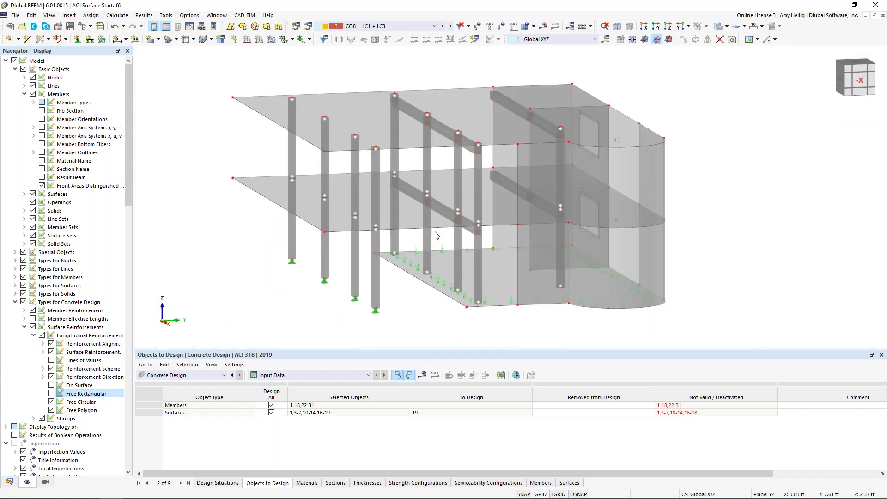
double_click(415, 197)
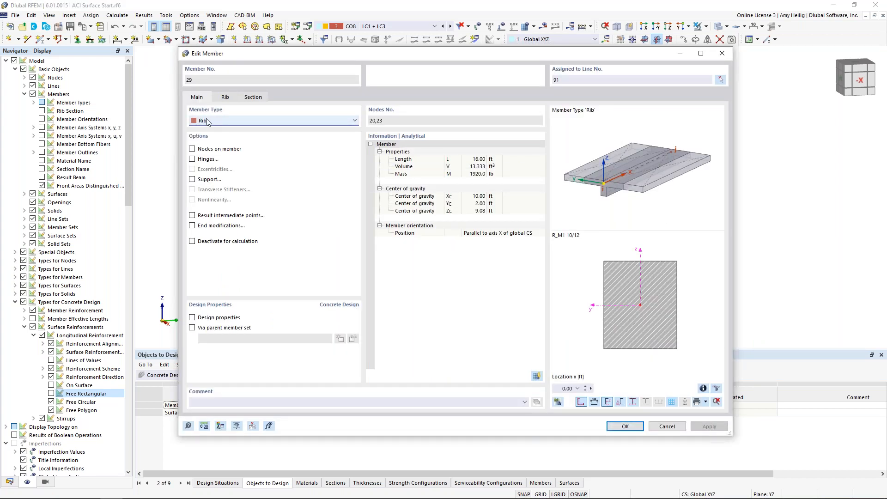
click(225, 97)
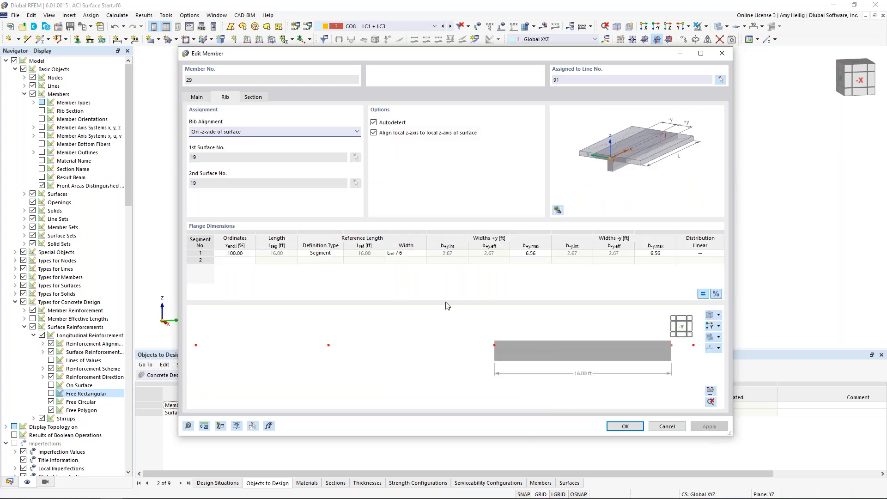
click(709, 315)
scroll(392, 350, up, 5)
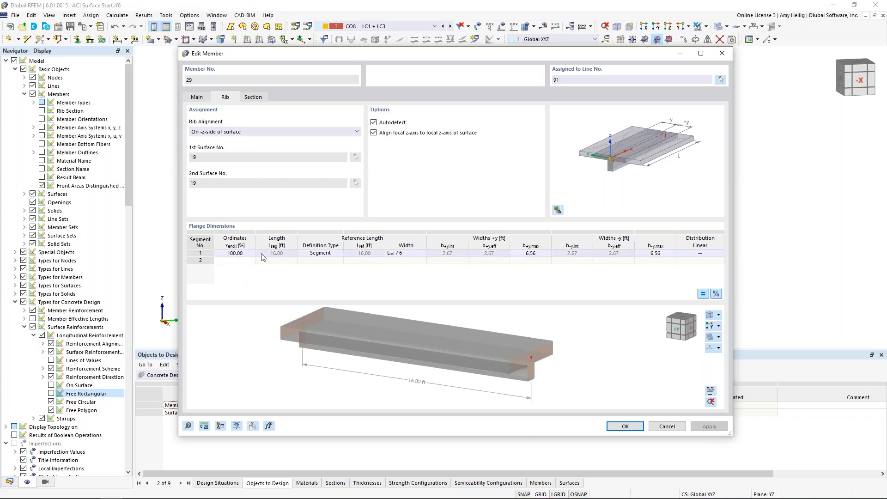
End the rib's first flange segment at 85% of the length and set its width to Lref/8.
double_click(245, 255)
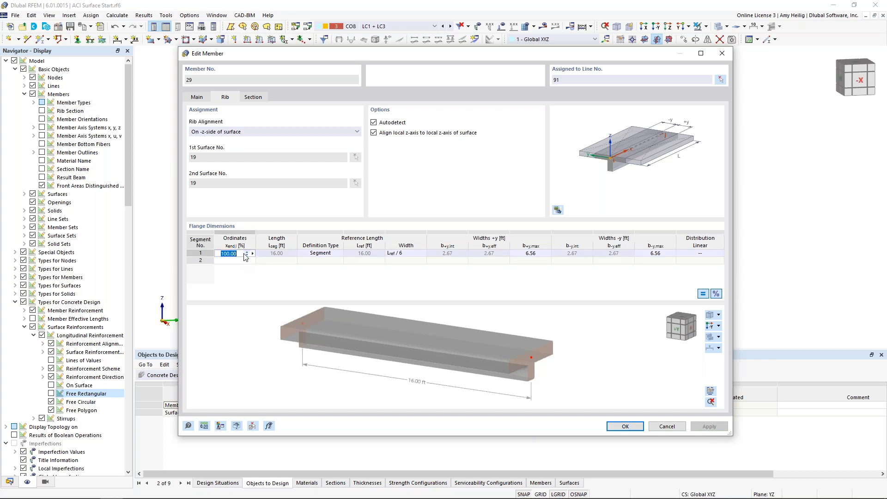
text(85)
click(326, 254)
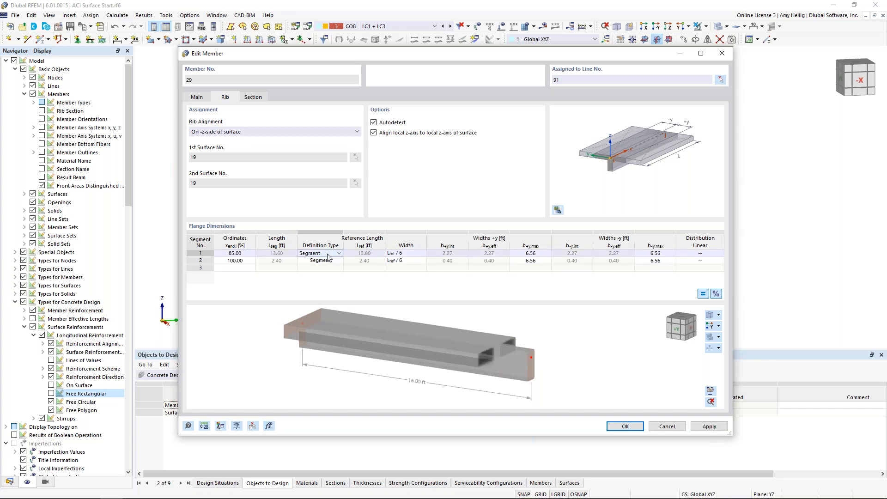
click(400, 254)
click(422, 253)
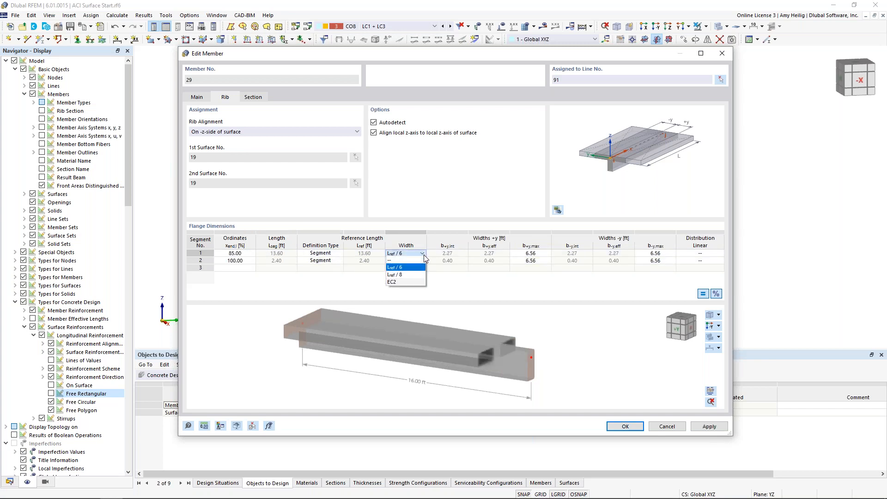
click(413, 274)
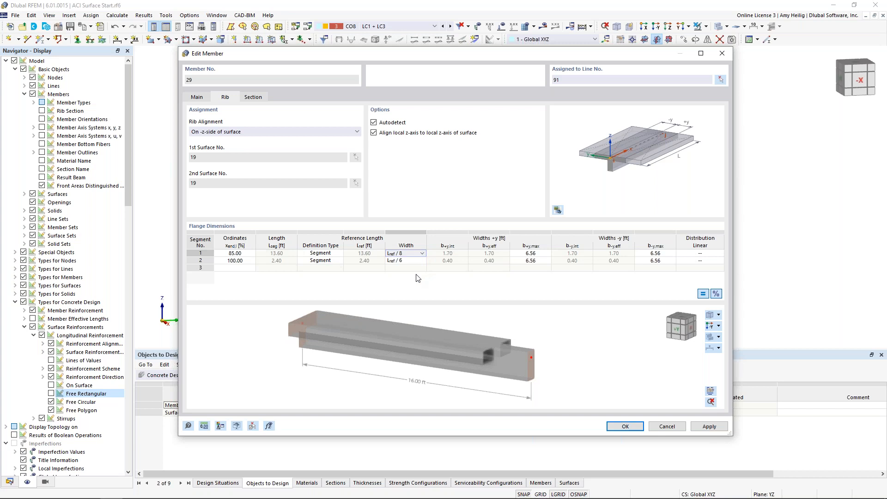
Give the second flange segment a user-defined reference length of 6 ft and a width of Lref/8.
click(314, 262)
click(323, 262)
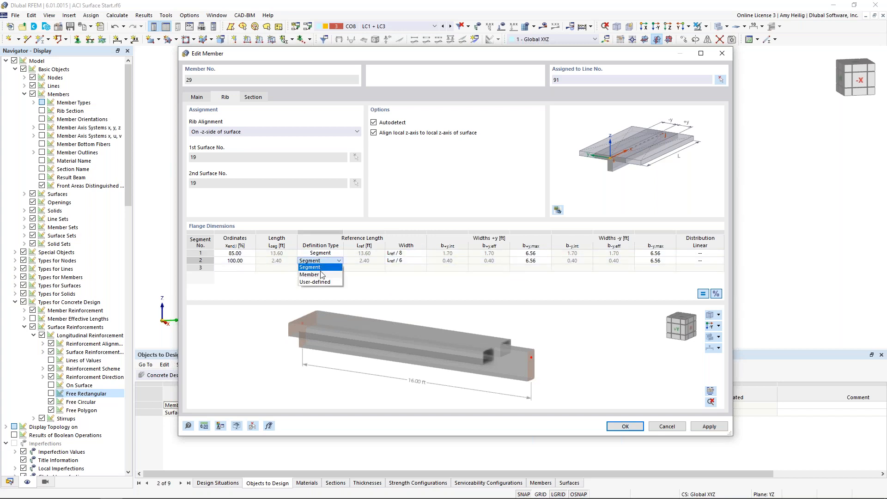
click(319, 281)
click(361, 261)
text(6)
click(398, 262)
click(423, 262)
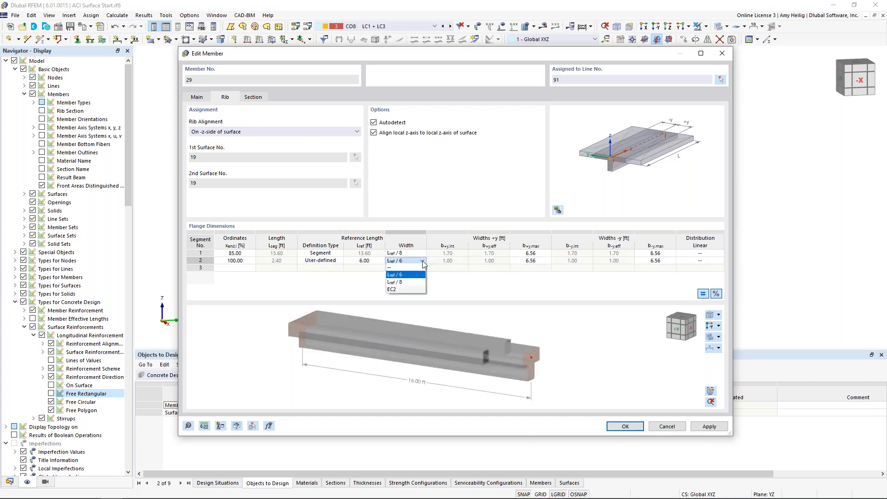
click(418, 282)
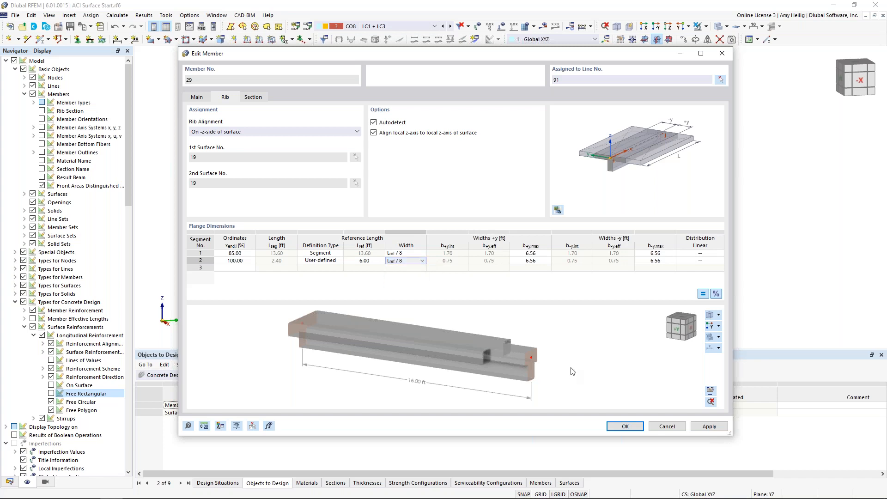
Set the second flange segment's linear distribution to To End and accept the changes to the rib.
scroll(492, 342, up, 3)
scroll(491, 341, down, 3)
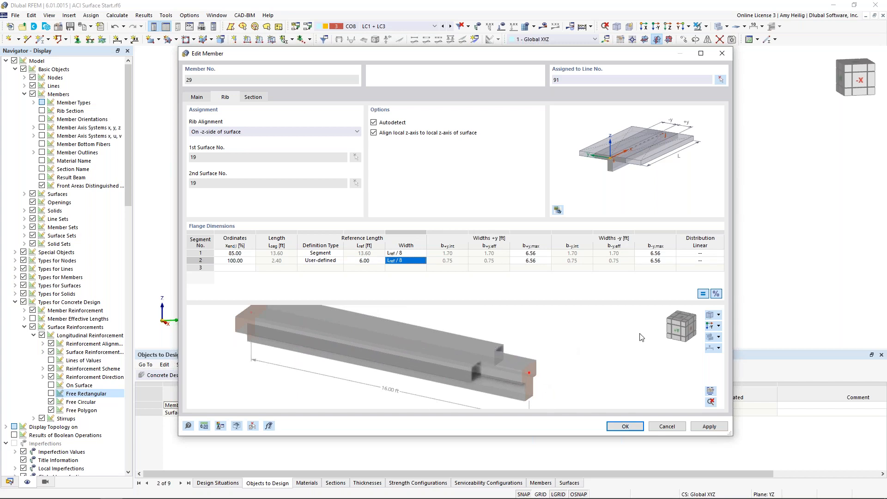
click(693, 260)
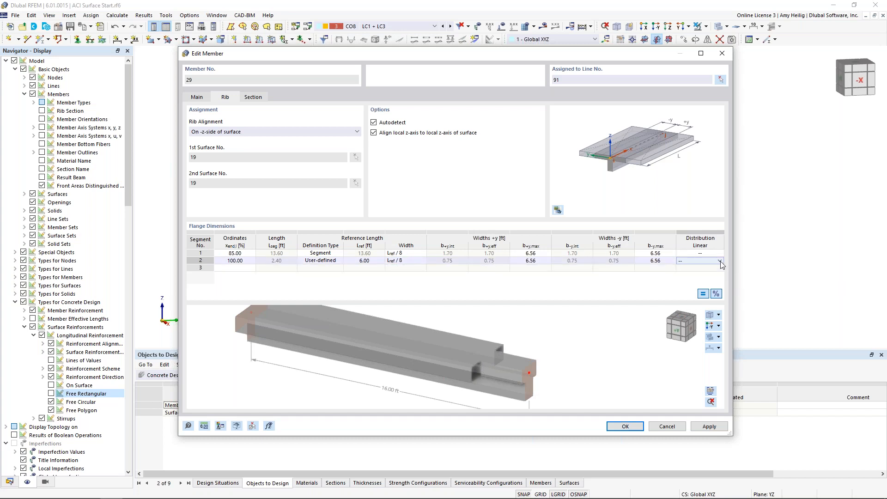
click(720, 261)
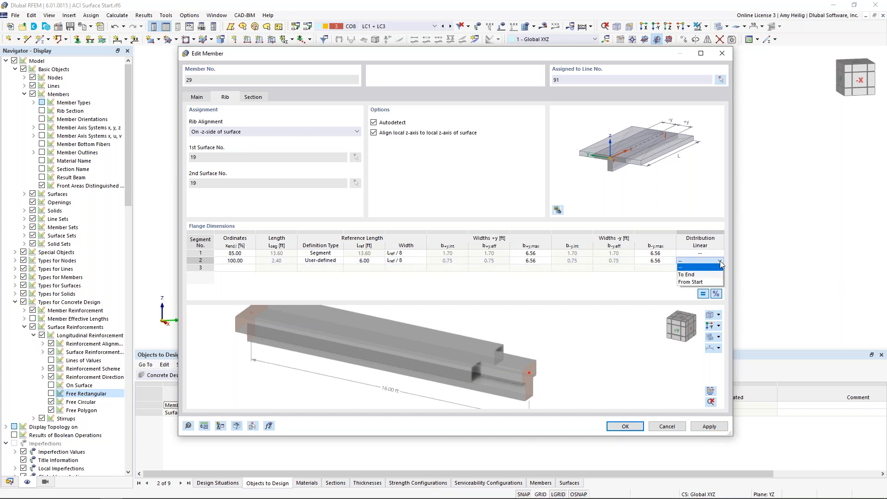
click(701, 274)
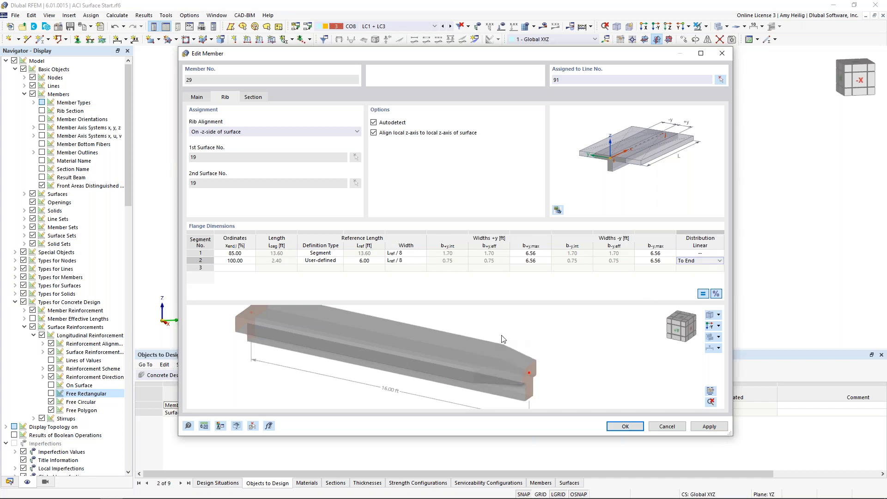
middle_drag(475, 365, 471, 352)
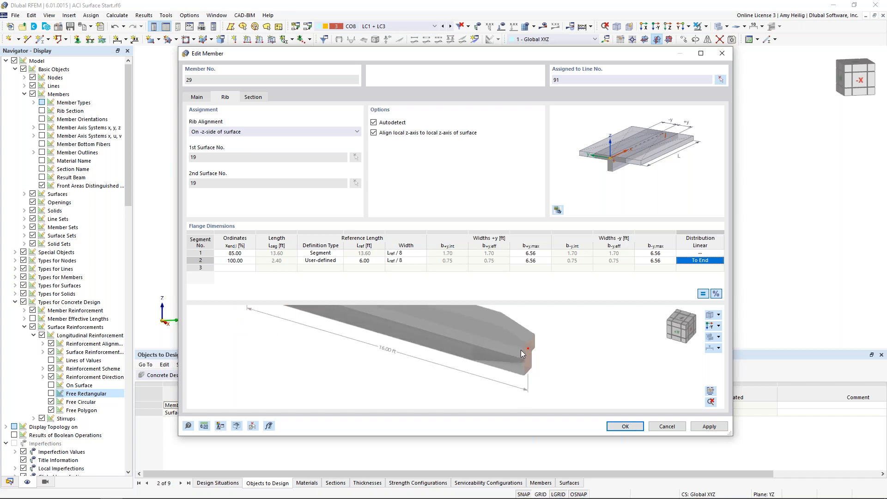
scroll(521, 353, down, 4)
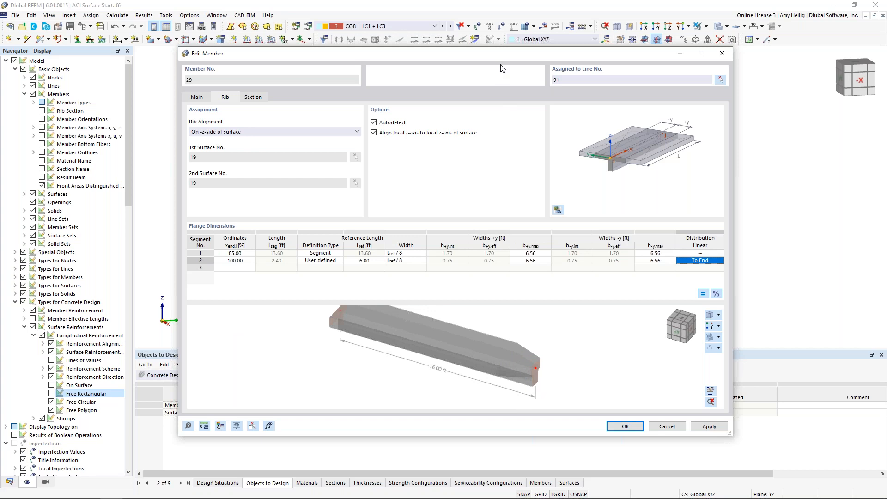
drag(503, 60, 463, 82)
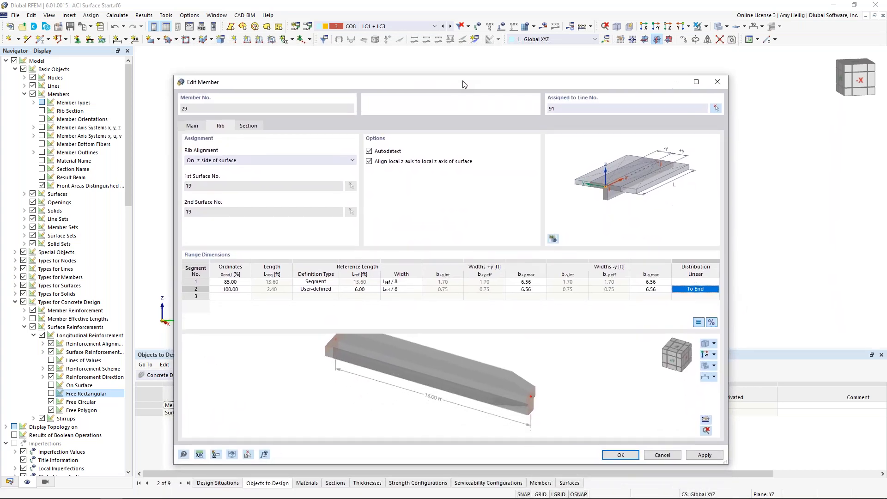
click(617, 454)
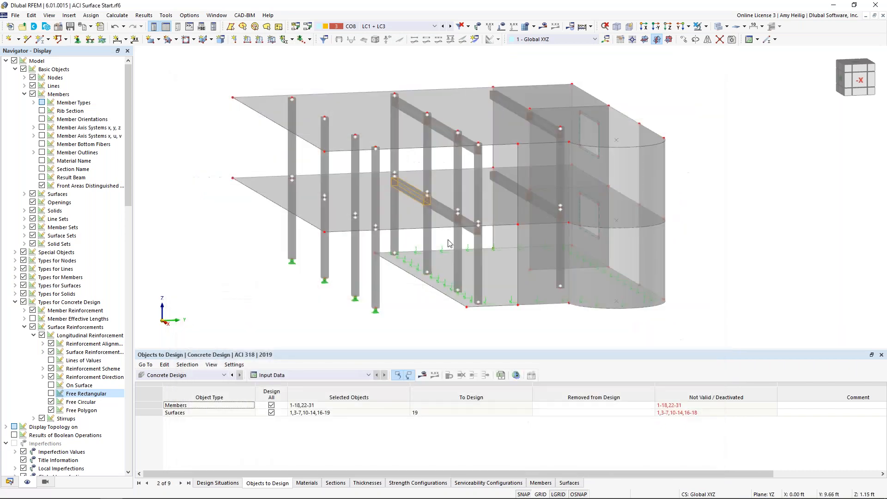
Review the flange segments and 3D shape of rib member 30, the middle rib under the lower slab.
double_click(439, 211)
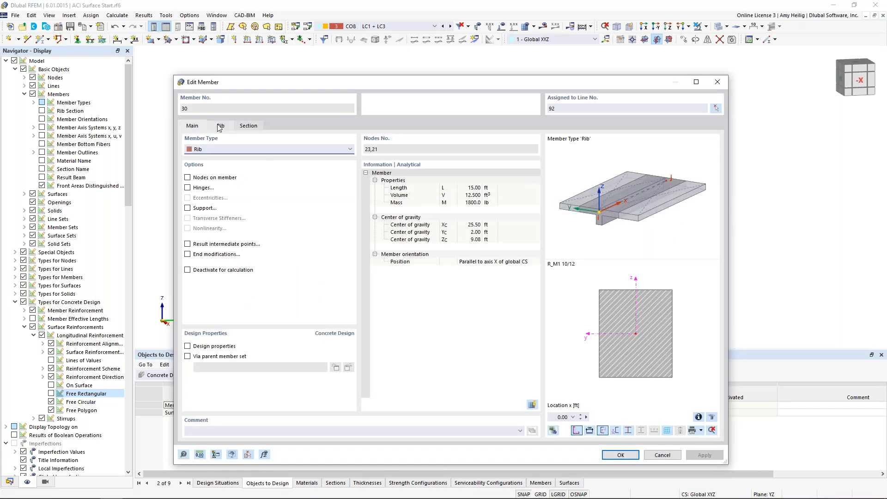
click(219, 126)
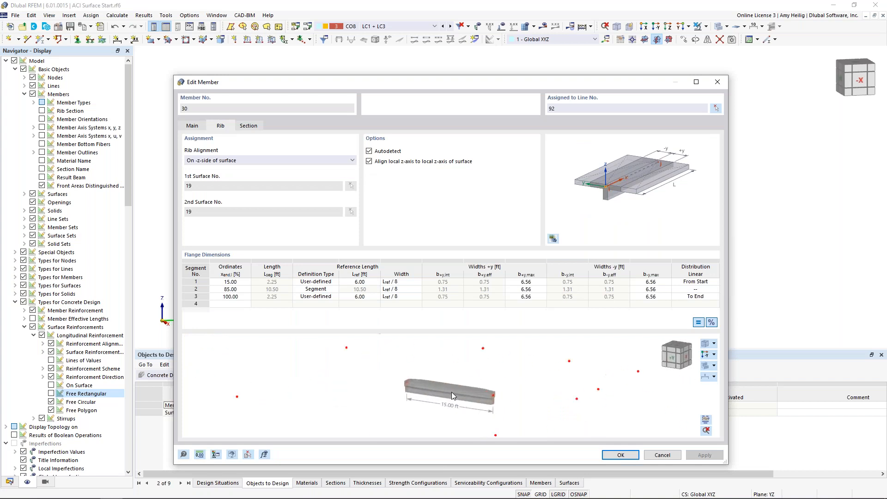
drag(450, 389, 450, 411)
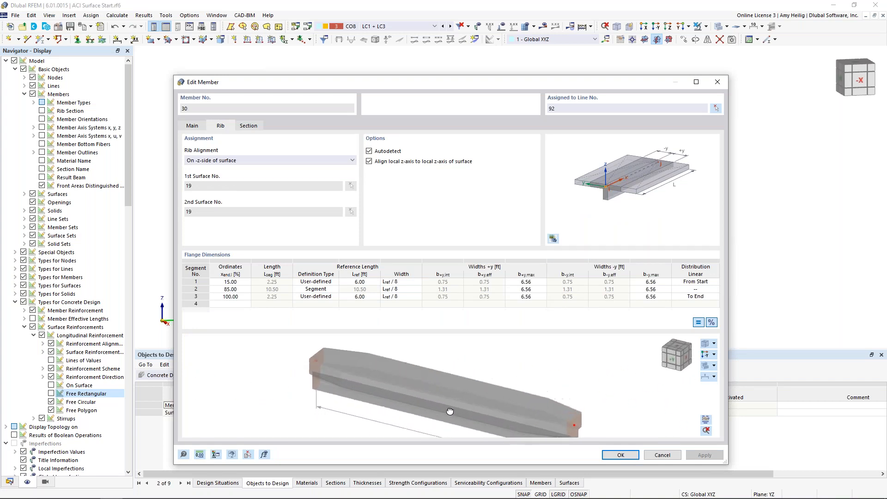
middle_drag(468, 396, 454, 378)
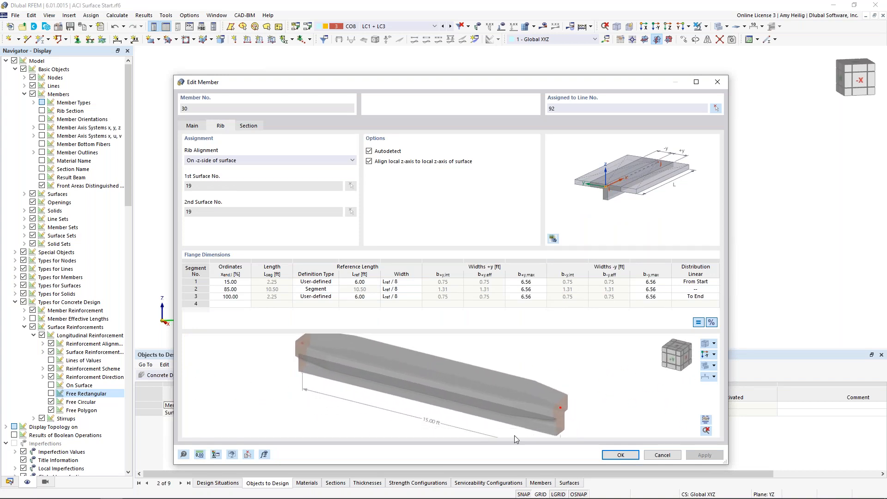
drag(512, 82, 471, 84)
click(611, 458)
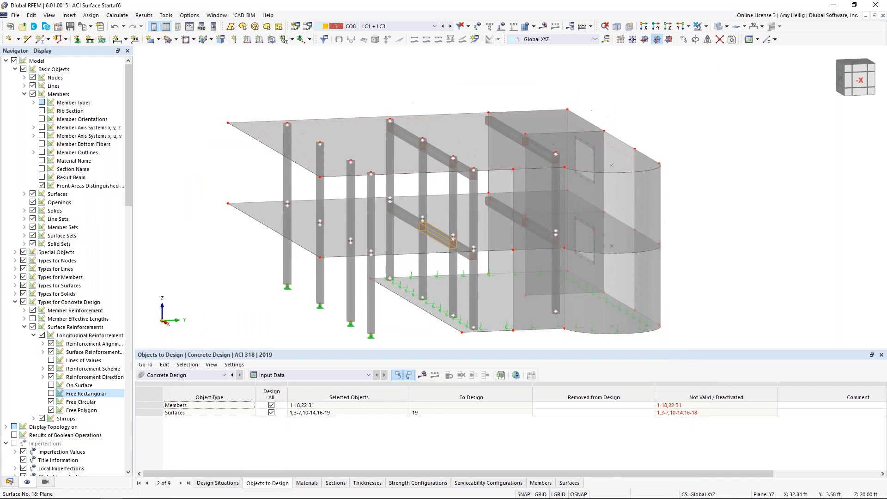
Review the flange segments and 3D shape of rib member 22 under the upper slab.
double_click(414, 142)
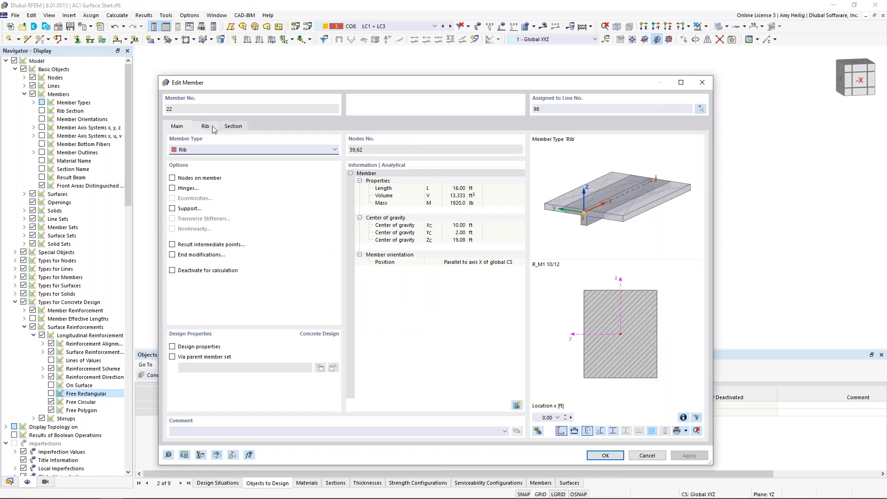
click(205, 127)
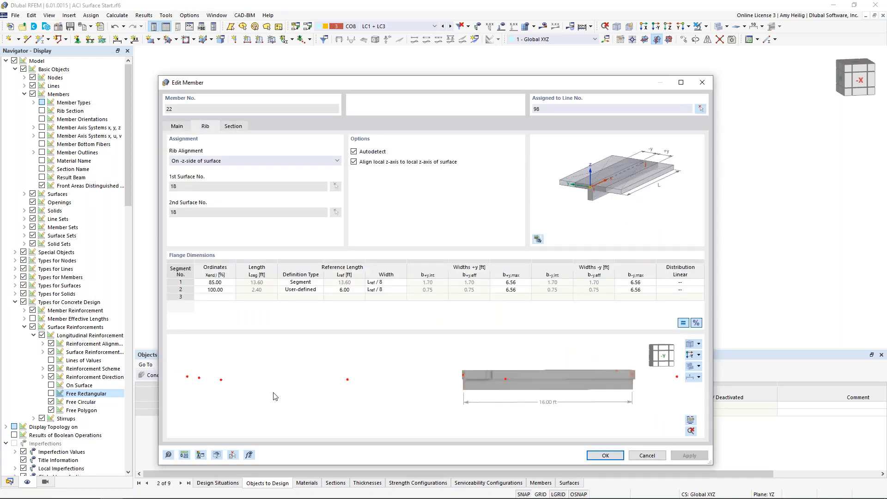
scroll(355, 398, up, 8)
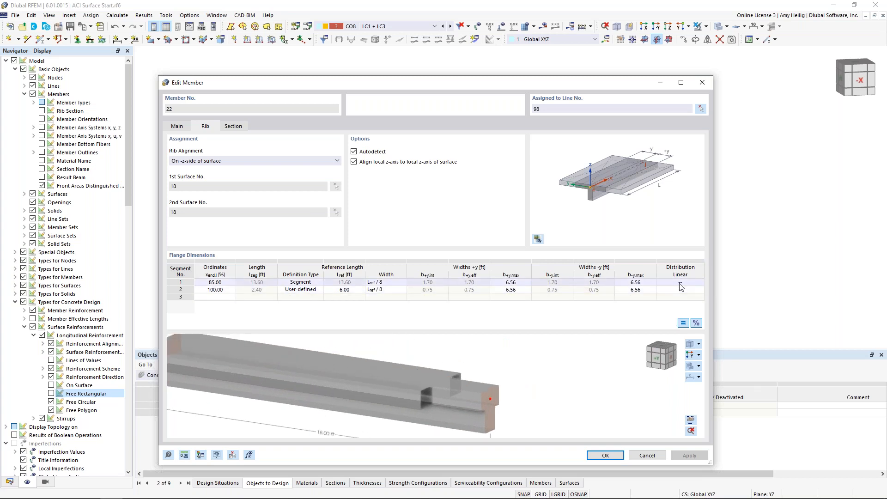
scroll(418, 400, down, 3)
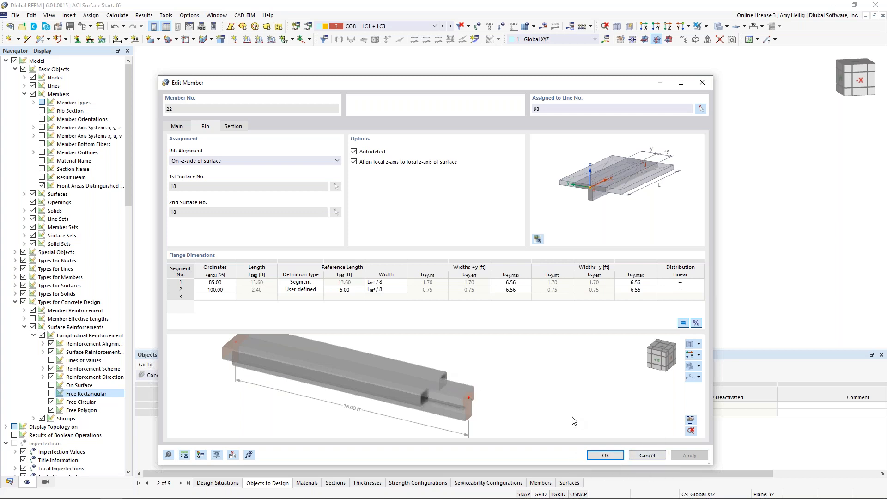
click(613, 452)
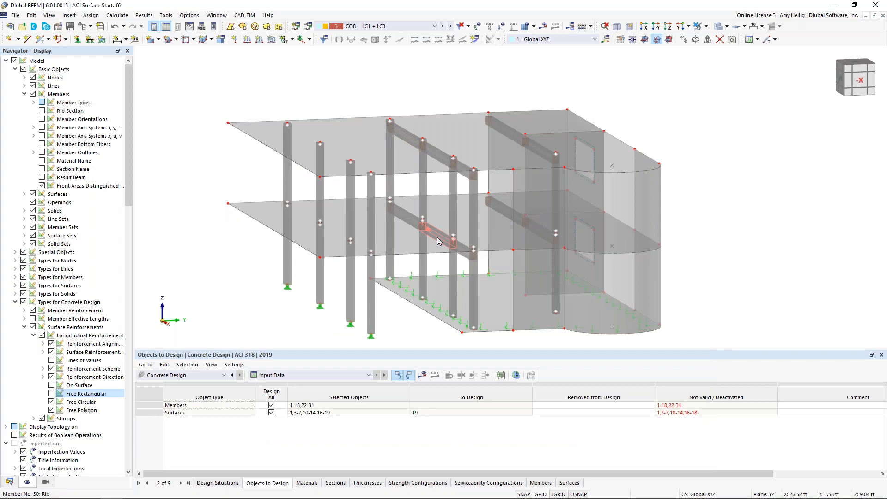
Activate the design properties of rib member 30 and check its concrete cover and shear reinforcement settings.
double_click(438, 239)
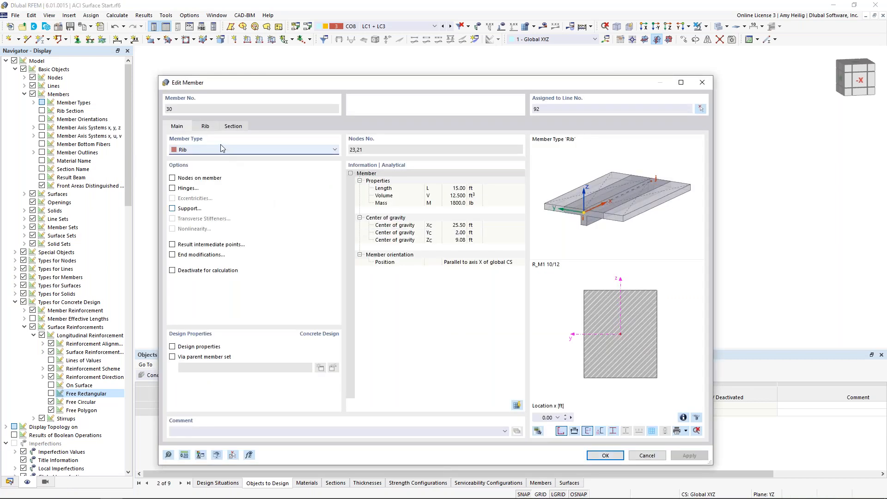
click(173, 347)
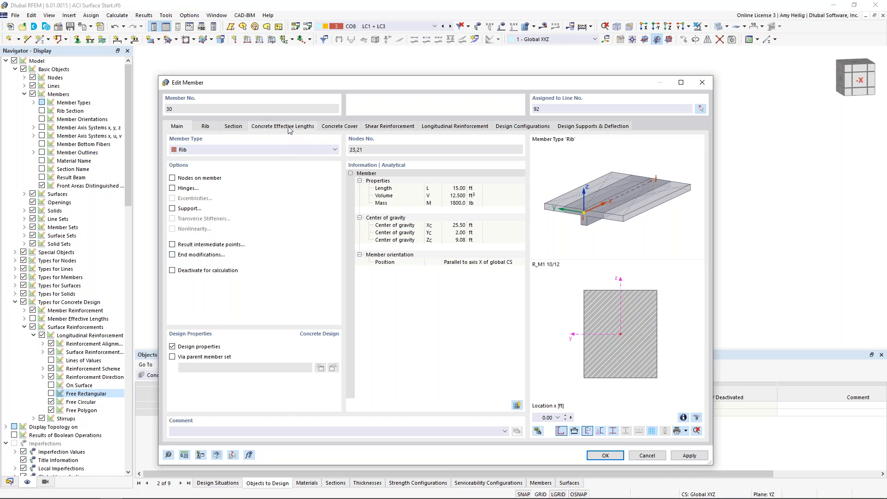
click(337, 128)
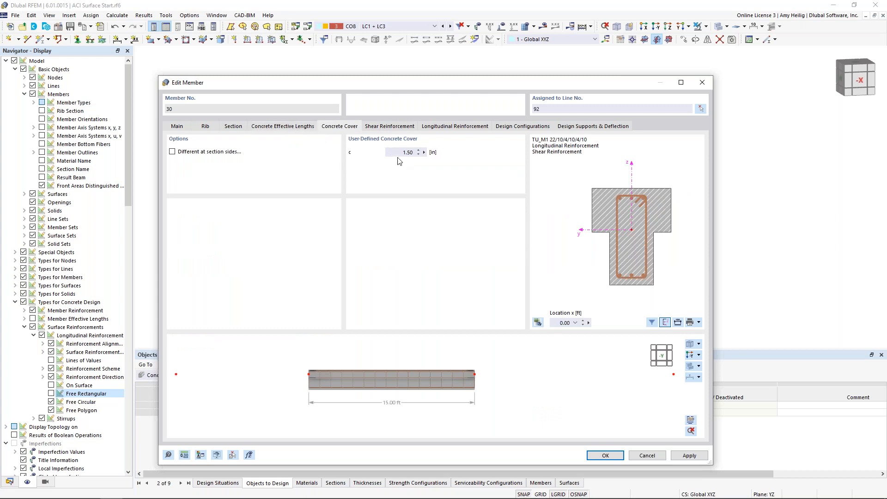
click(381, 127)
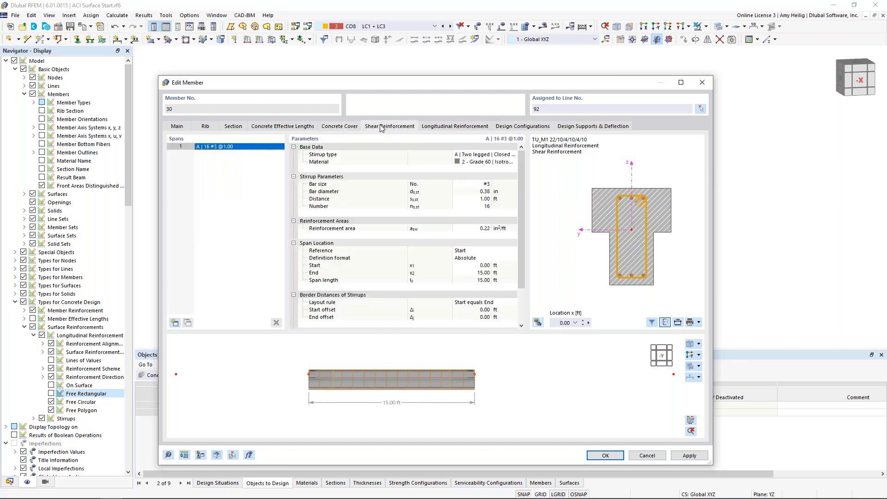
Divide the rib's shear reinforcement into three stirrup spans, show the preview in 3D, and select the first span.
click(175, 323)
click(174, 323)
click(692, 343)
scroll(425, 407, up, 5)
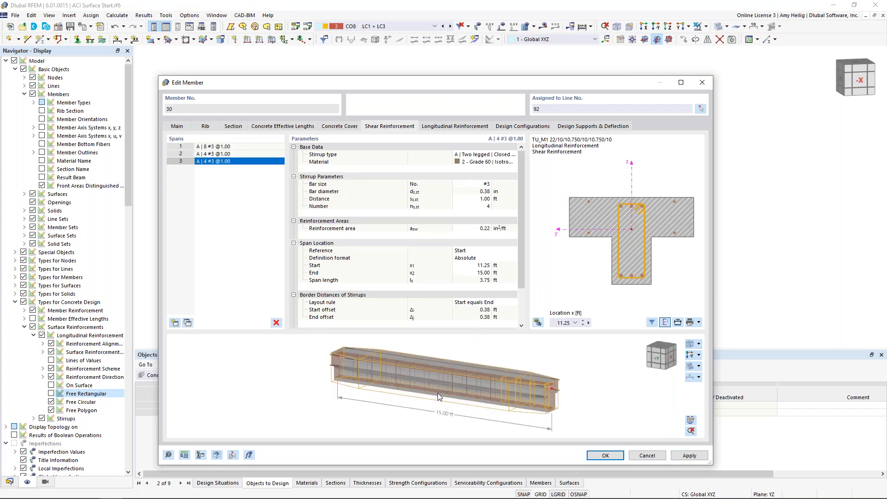
click(239, 147)
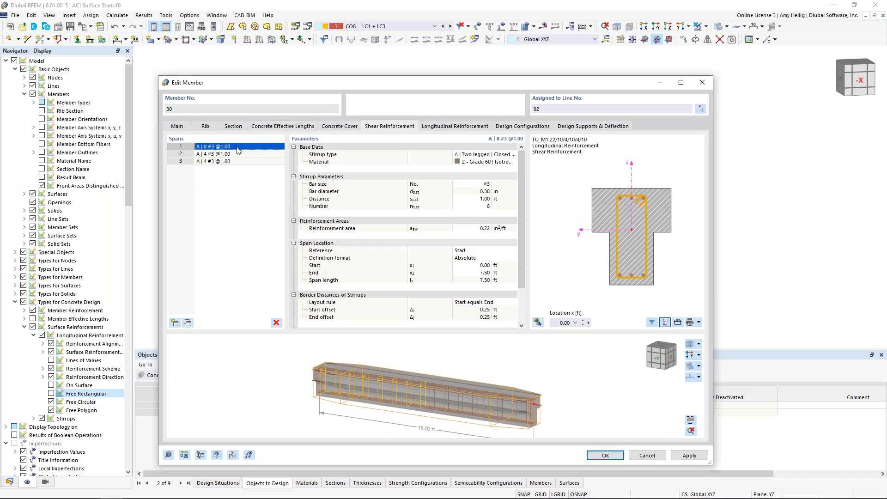
Set the first stirrup span to a spacing of 0.33 ft, running from 0 to 3 ft along the rib.
click(482, 200)
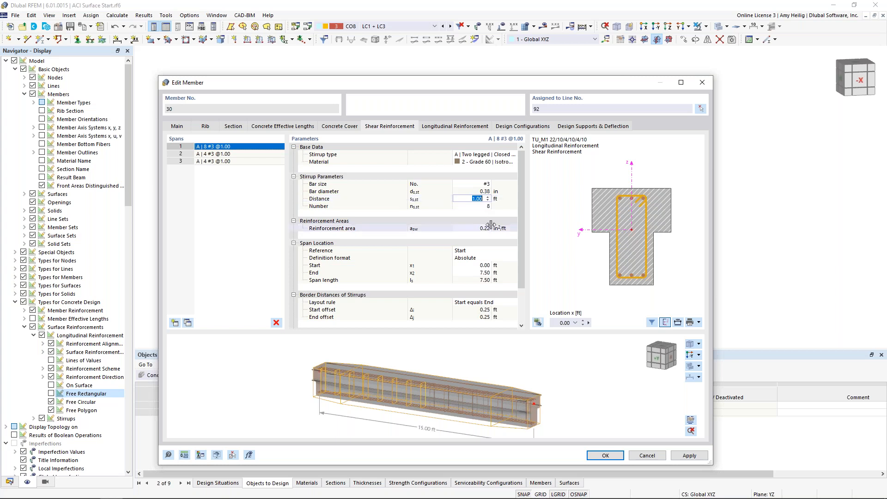
text(0.33)
click(481, 208)
click(481, 266)
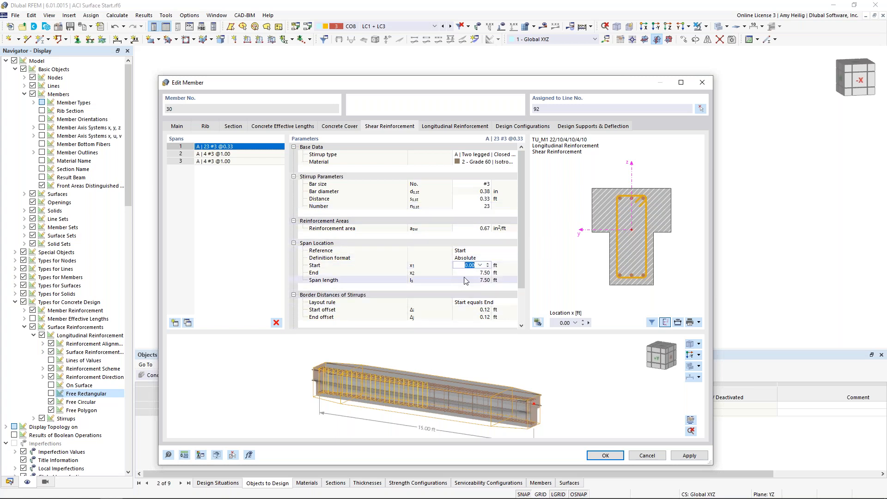
text(0)
key(Tab)
text(3)
key(Tab)
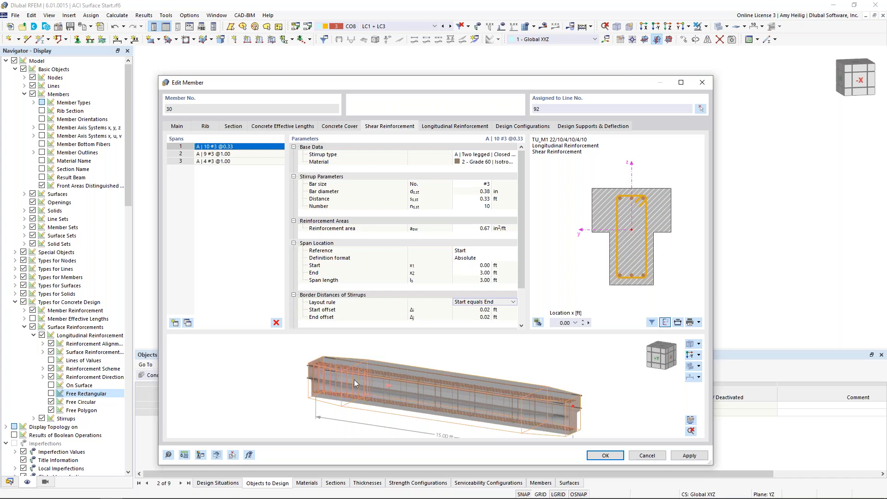
Set the second stirrup span's spacing to 0.5 ft and its end location to 12 ft.
click(236, 156)
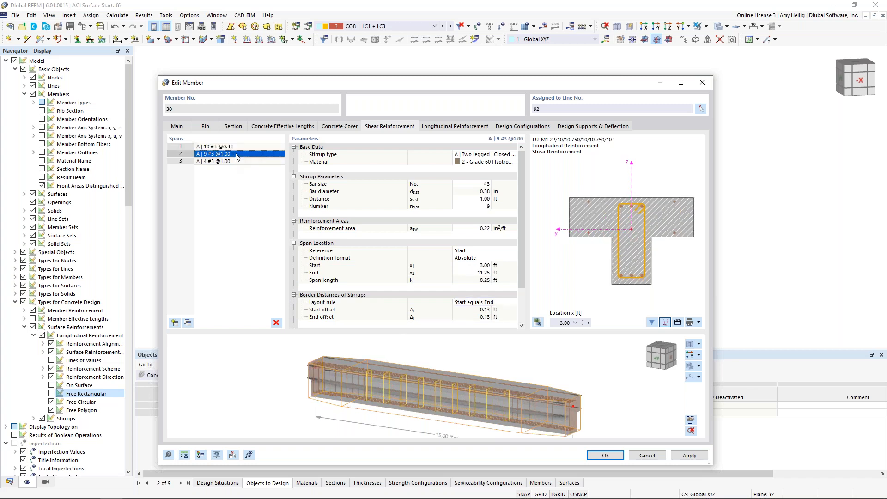
click(476, 199)
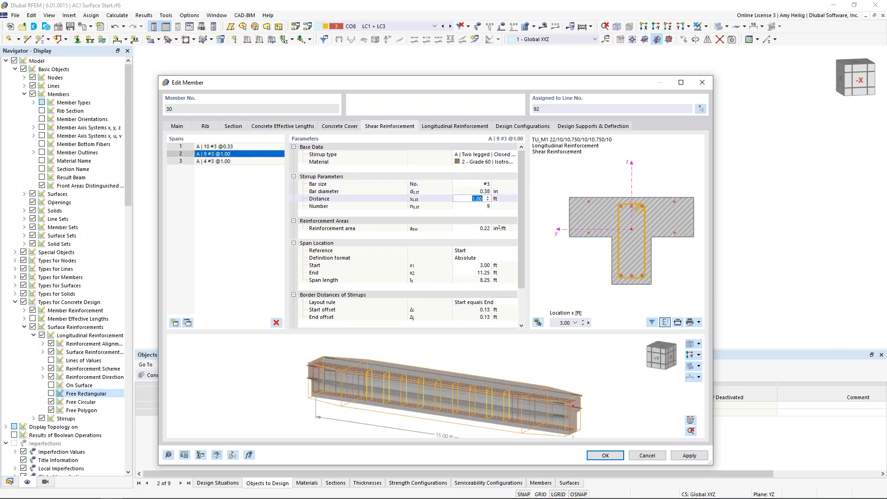
text(0.5)
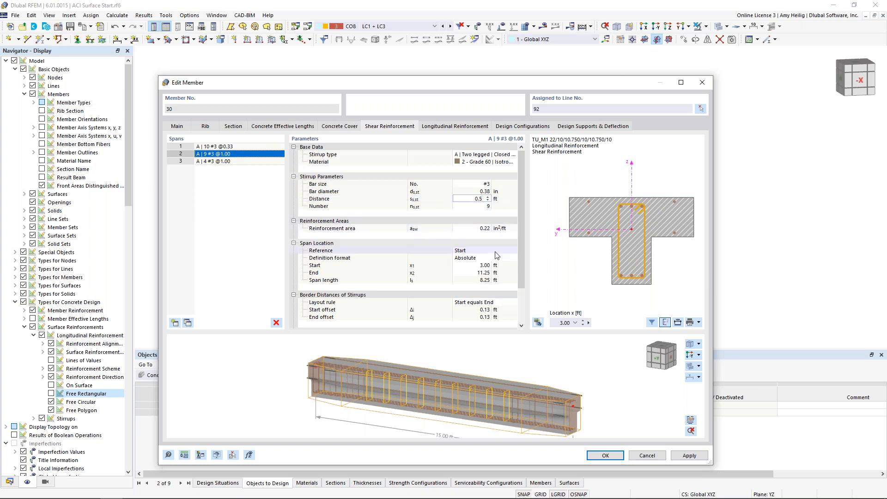
click(488, 273)
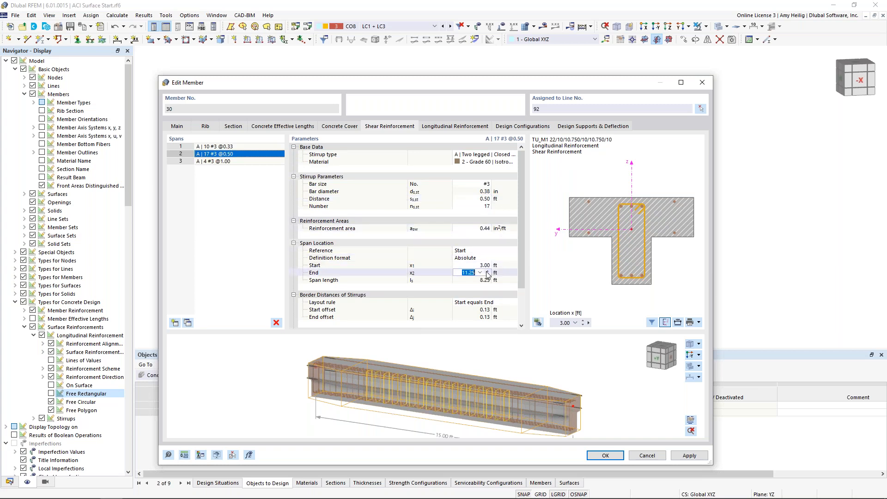
text(12)
key(Return)
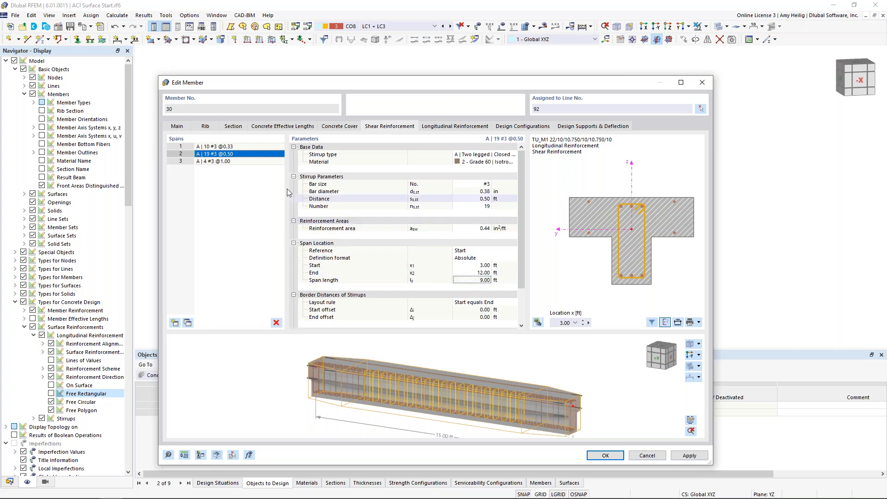
Set the third stirrup span's spacing to 0.33 ft and check its stirrups in the 3D preview.
click(240, 161)
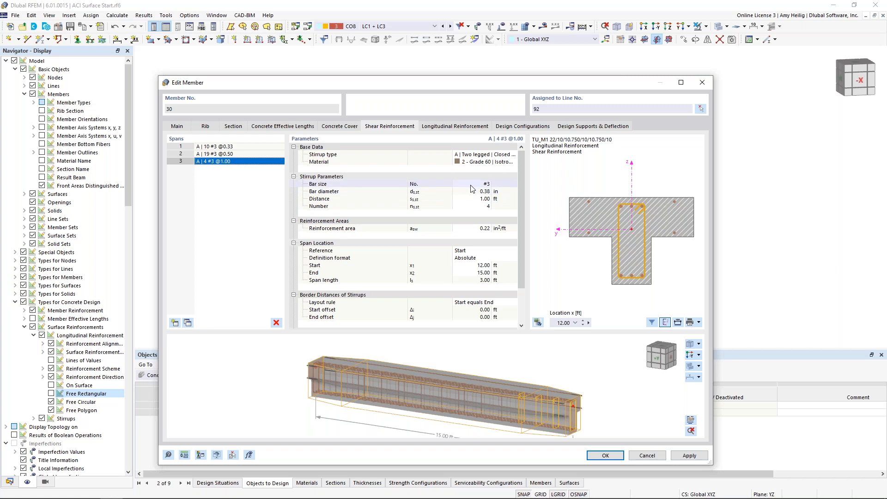
click(480, 198)
text(0.33)
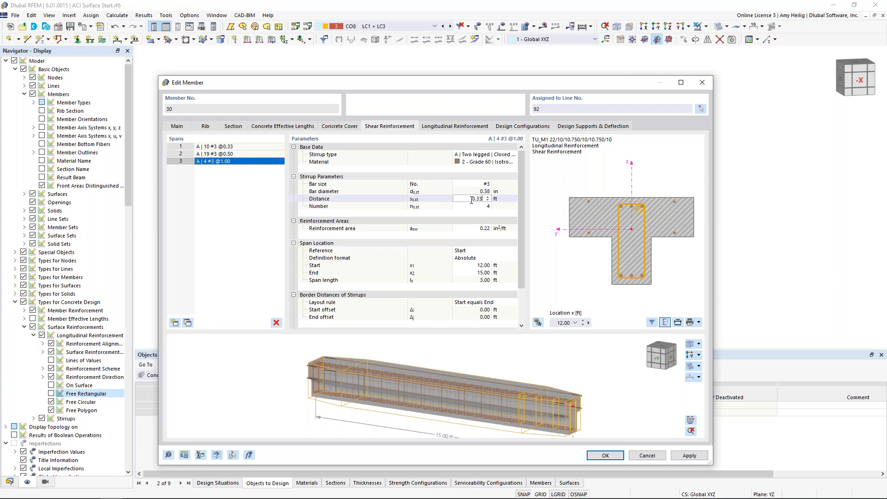
click(490, 266)
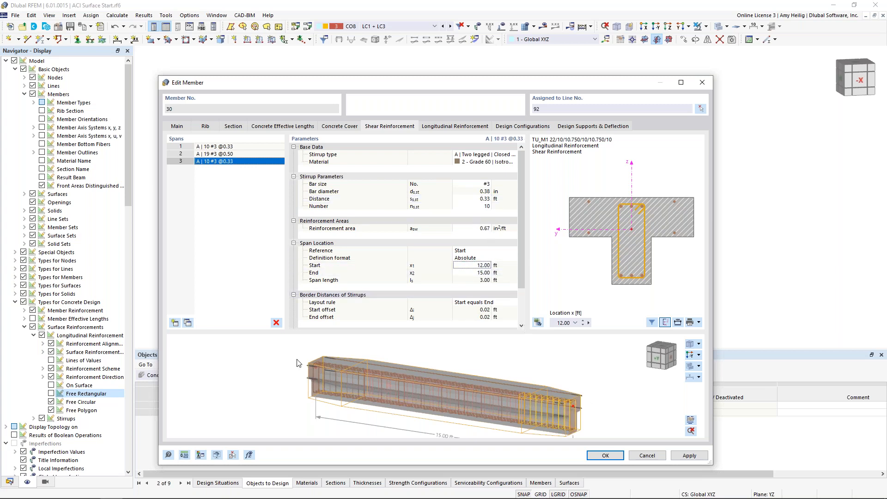
mouse_move(533, 409)
ctrl+middle_down()
mouse_move(599, 391)
mouse_move(537, 410)
ctrl+middle_up()
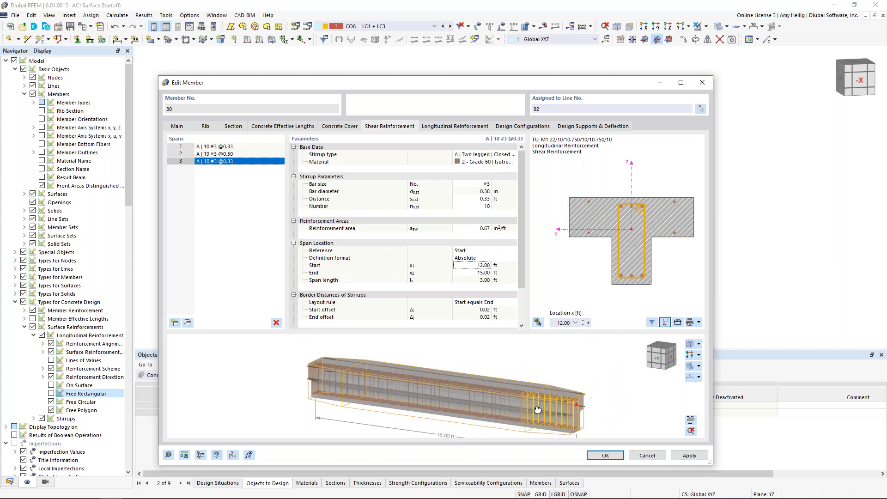
Examine the rib's longitudinal reinforcement in the cross-section at successive locations up to 4 ft.
click(440, 127)
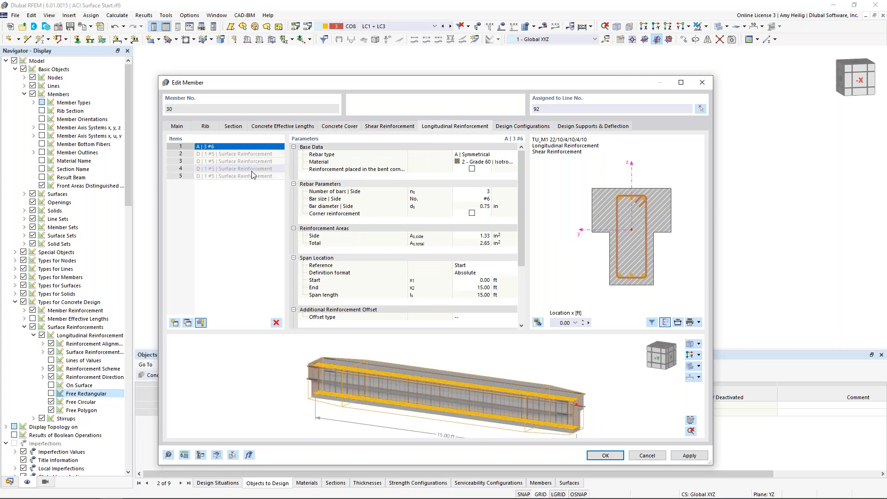
click(583, 321)
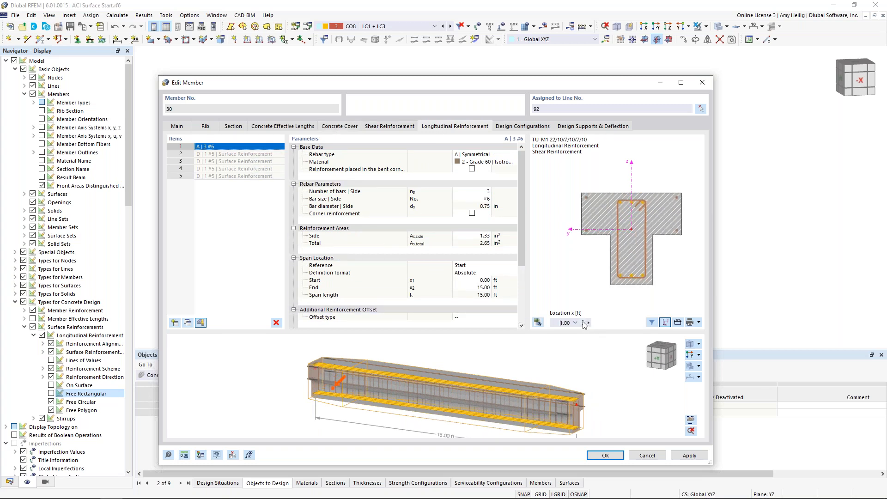
click(583, 321)
click(584, 321)
click(583, 321)
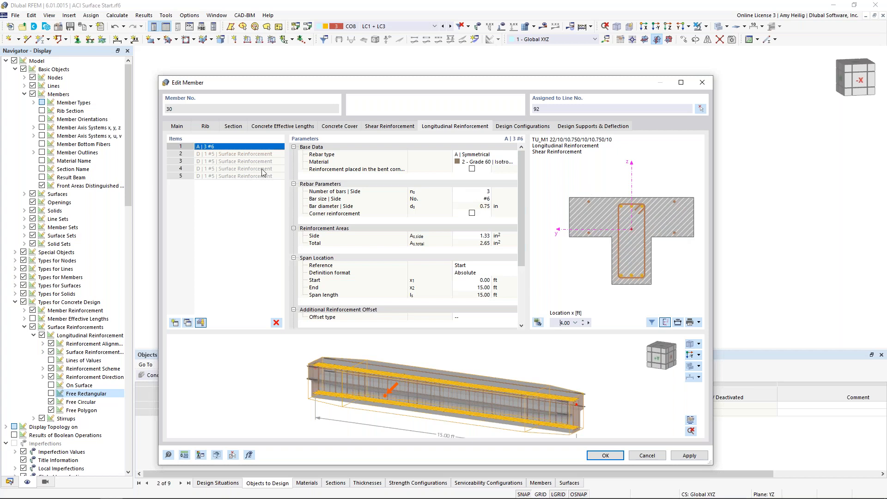
Exclude the surface reinforcement from the rib's longitudinal items and check the symmetrical item's rebar type, bar count and size.
click(201, 322)
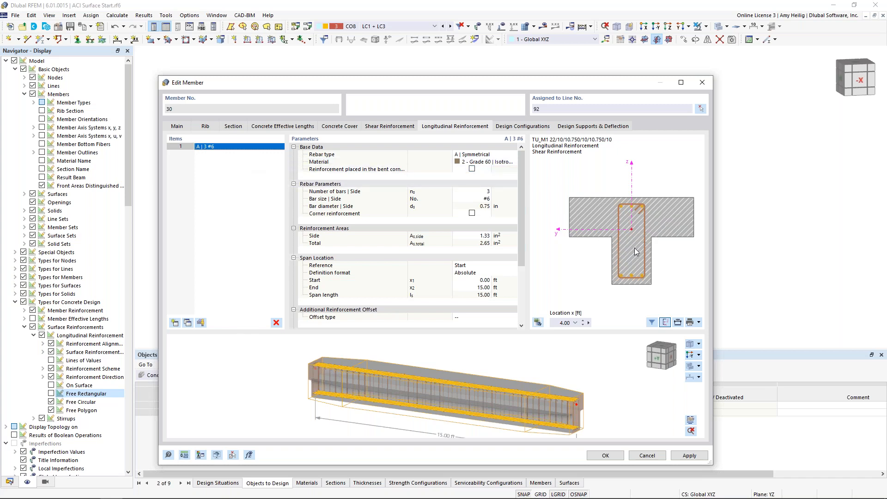
click(498, 156)
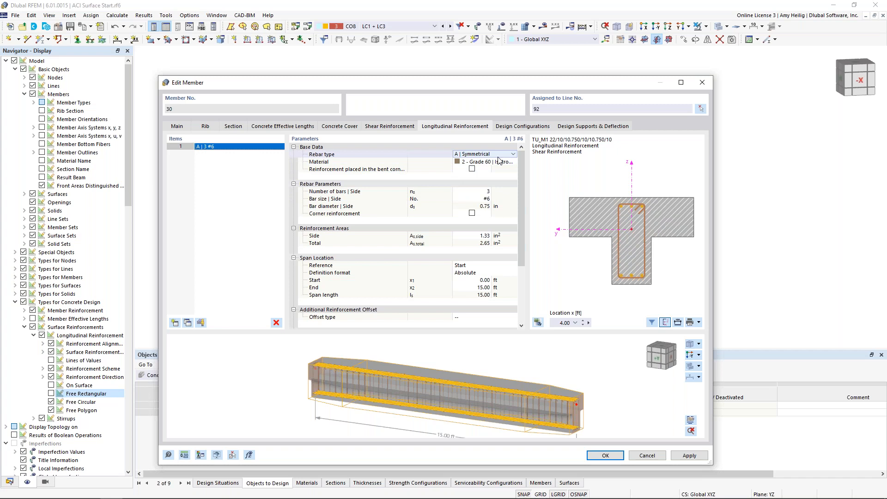
click(486, 191)
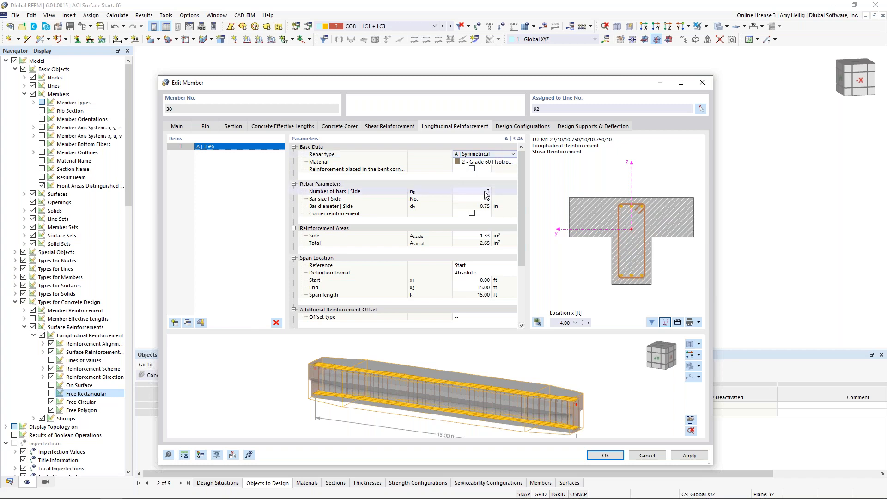
click(485, 199)
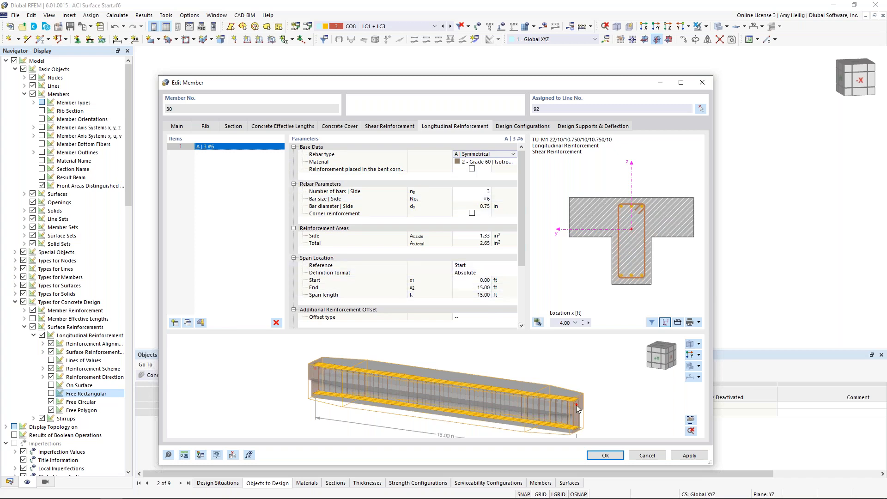
Add a second longitudinal reinforcement item of type D | Line with four #5 bars.
click(174, 323)
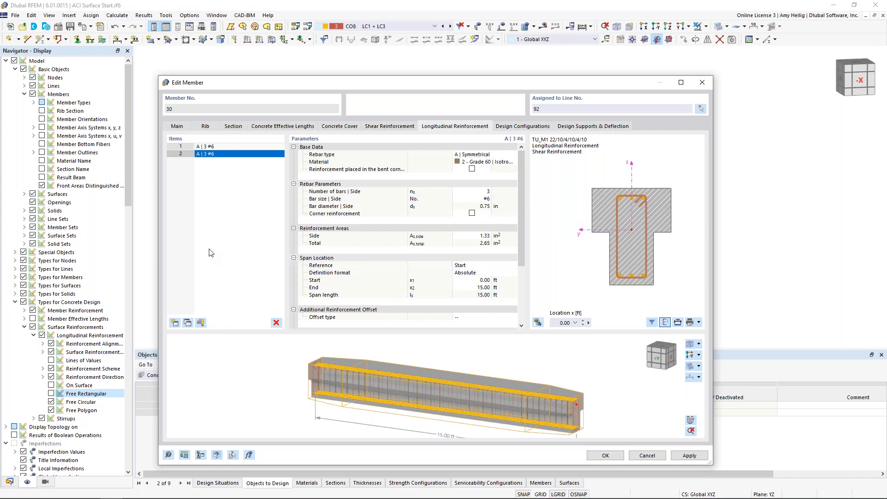
click(494, 157)
click(512, 156)
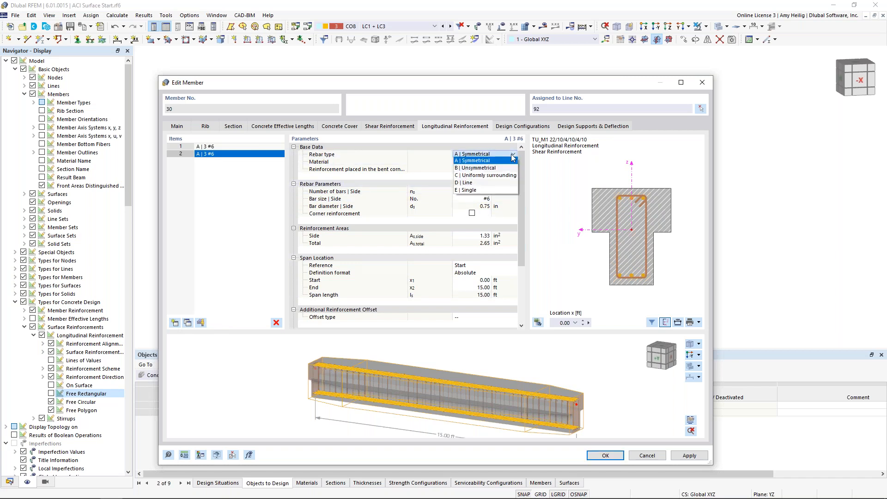
click(490, 182)
click(488, 184)
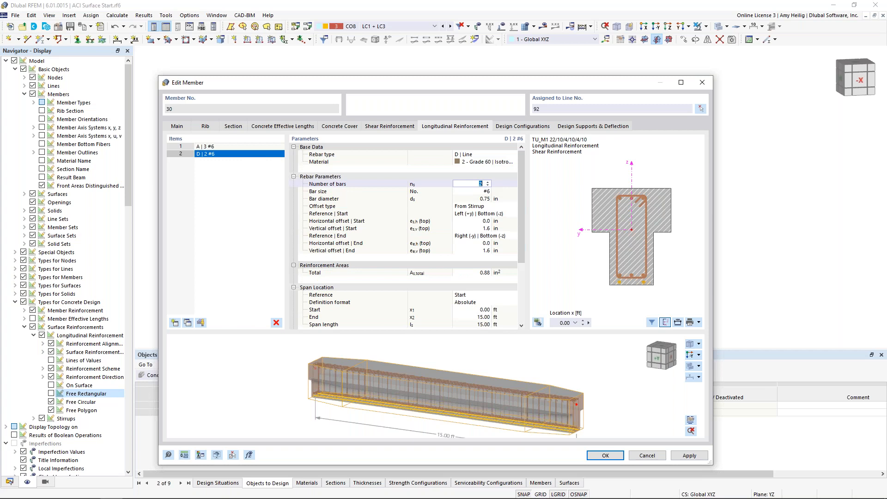
click(487, 182)
click(486, 191)
click(487, 191)
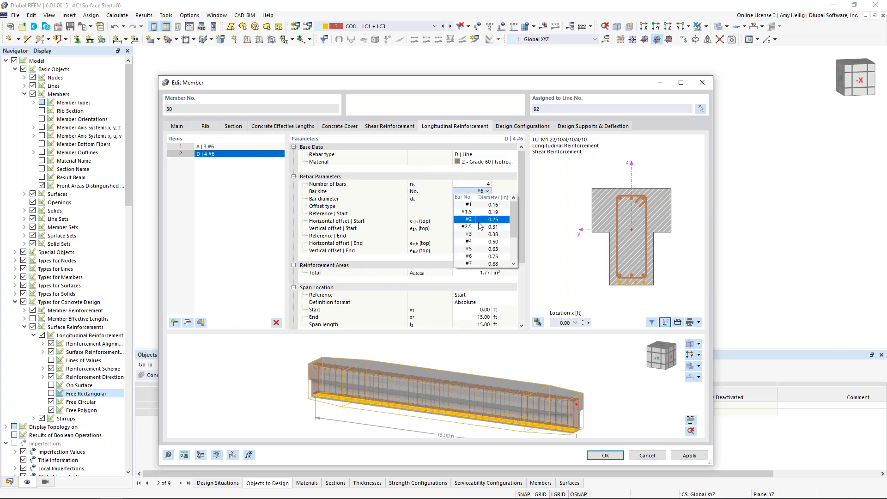
click(480, 249)
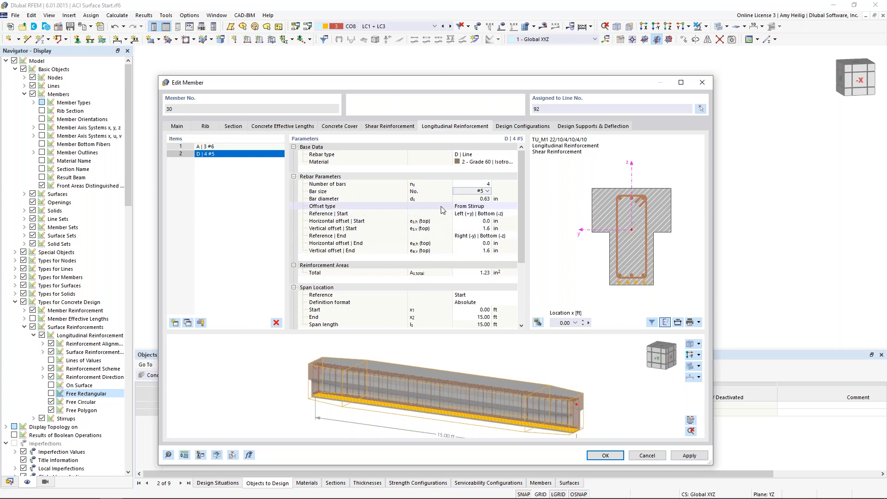
Start the bar line at Left (+y) | Top (+z) with a horizontal offset of -1 in and a vertical offset of 0 in.
click(477, 214)
click(515, 212)
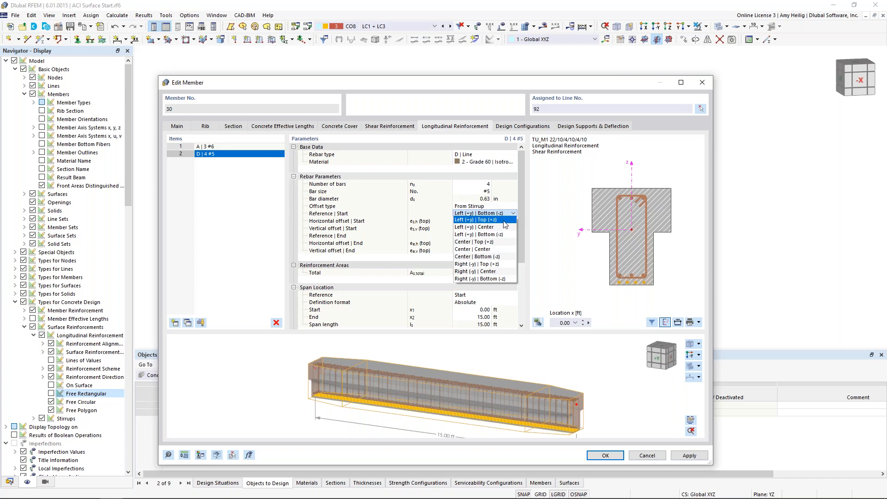
click(504, 220)
click(480, 220)
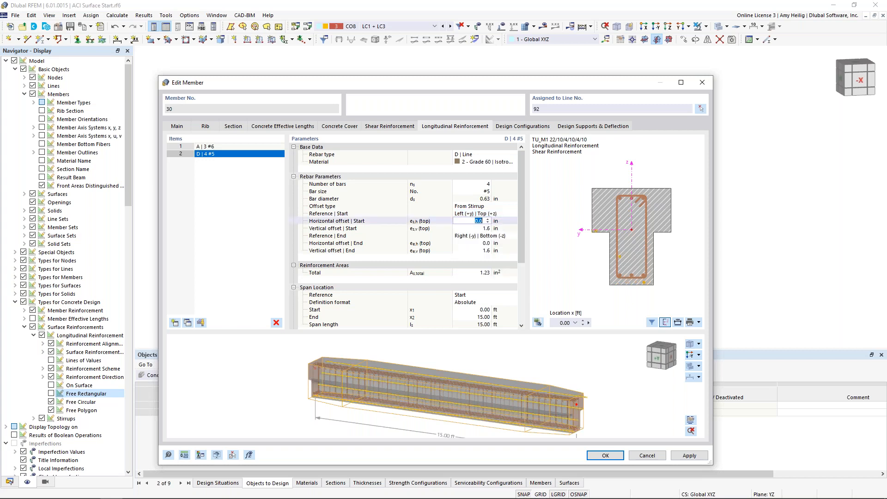
text(-1)
key(Tab)
text(0)
key(Tab)
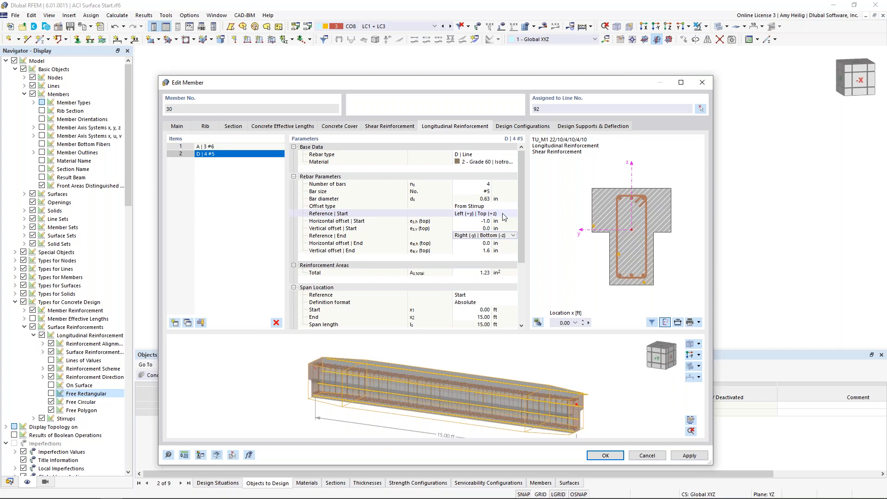
End the bar line at Right (-y) | Top (+z) with offsets of 1 in horizontal and 0 in vertical, previewing the section at 3 ft.
click(496, 236)
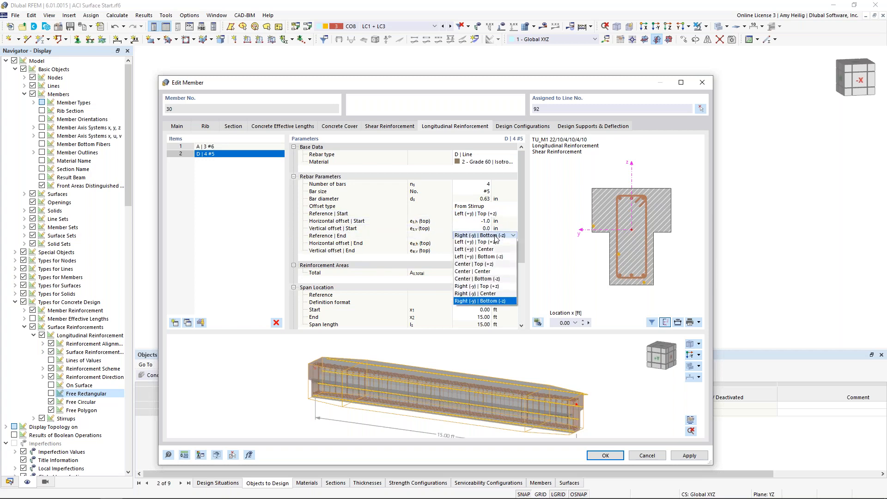
click(485, 286)
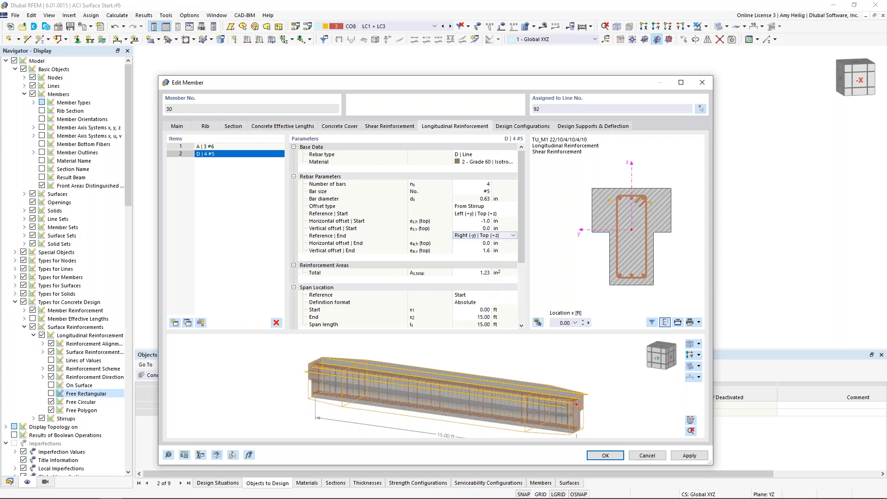
click(484, 243)
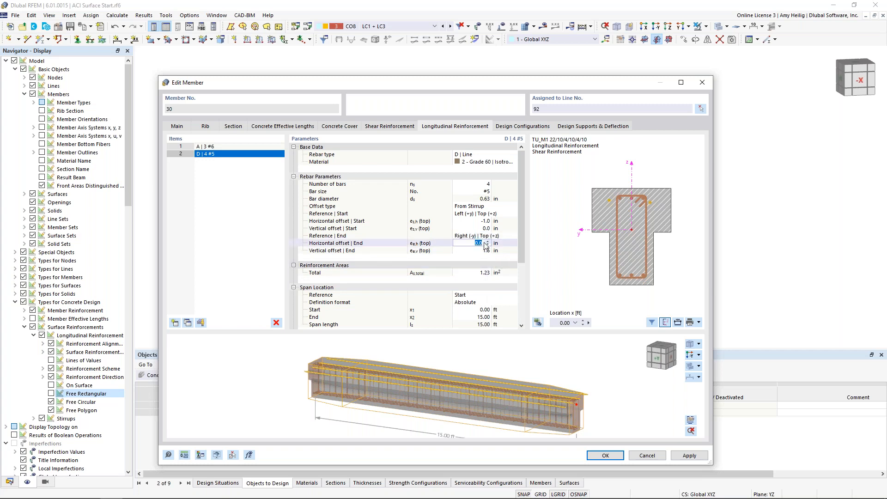
text(1)
key(Tab)
key(Tab)
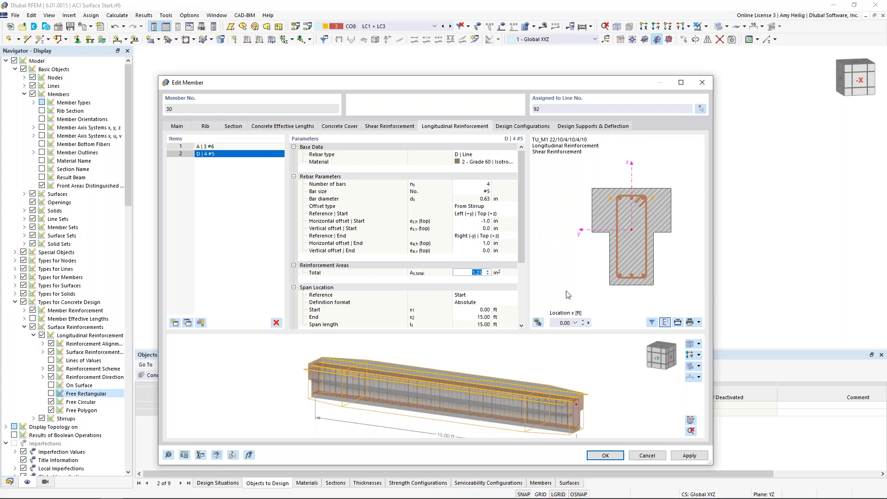
click(582, 320)
click(582, 320)
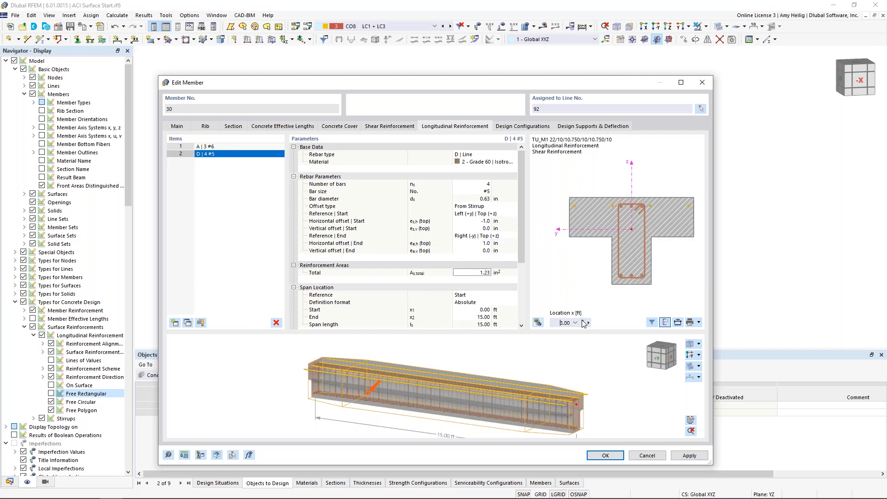
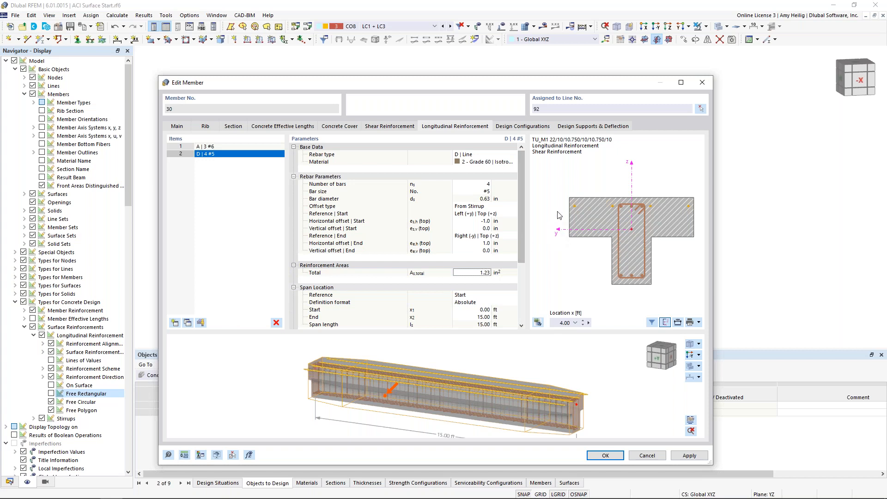
Check the rib's design configurations and its design supports and deflection settings, and accept the member's edits.
click(538, 128)
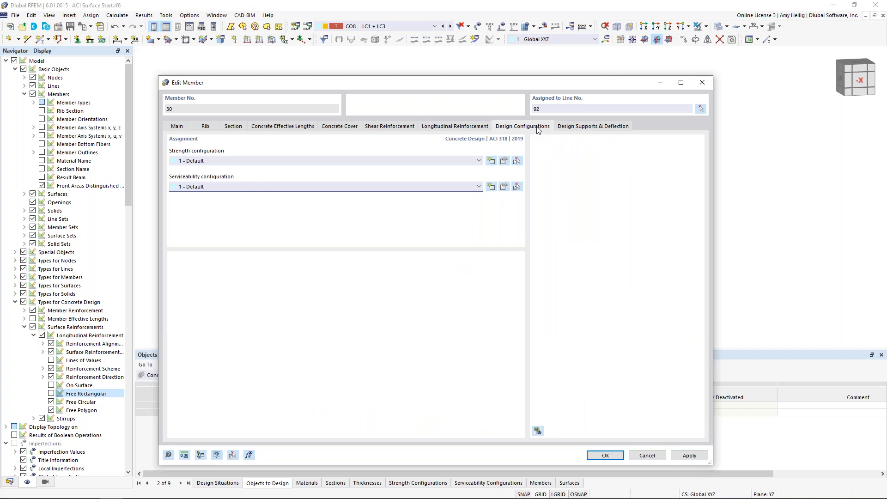
click(565, 128)
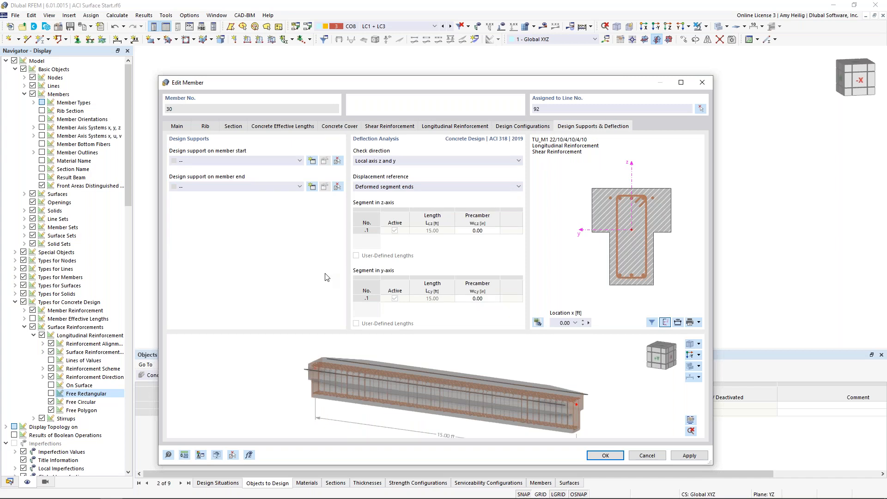
drag(415, 85, 495, 66)
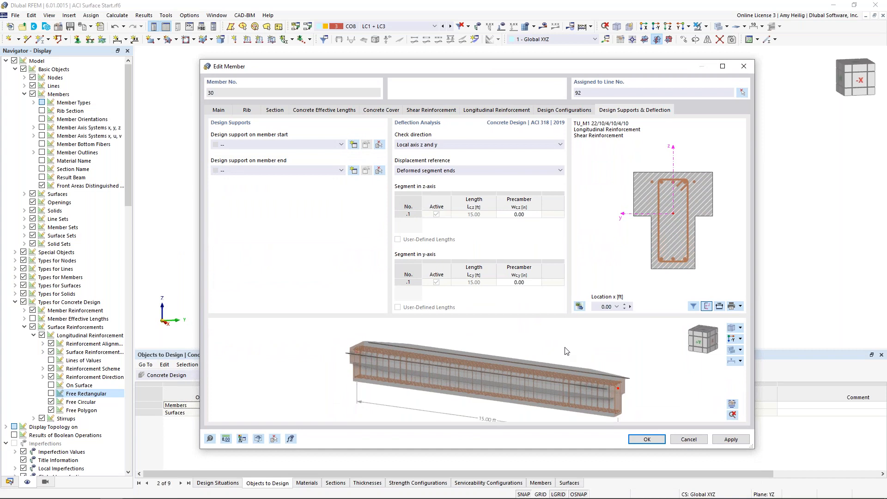
click(652, 439)
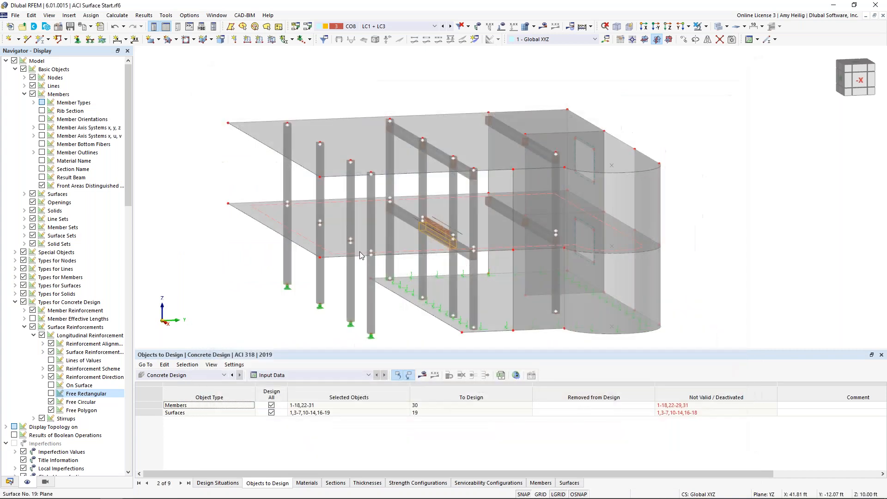
Display the building model as wireframe and inspect the rib's reinforcement cage within the structure.
click(718, 27)
scroll(435, 238, up, 2)
scroll(435, 237, up, 5)
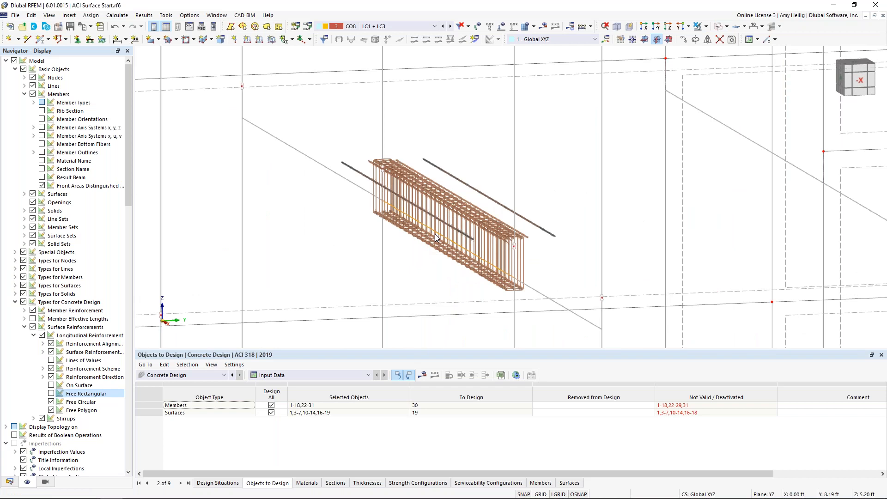
scroll(472, 272, down, 7)
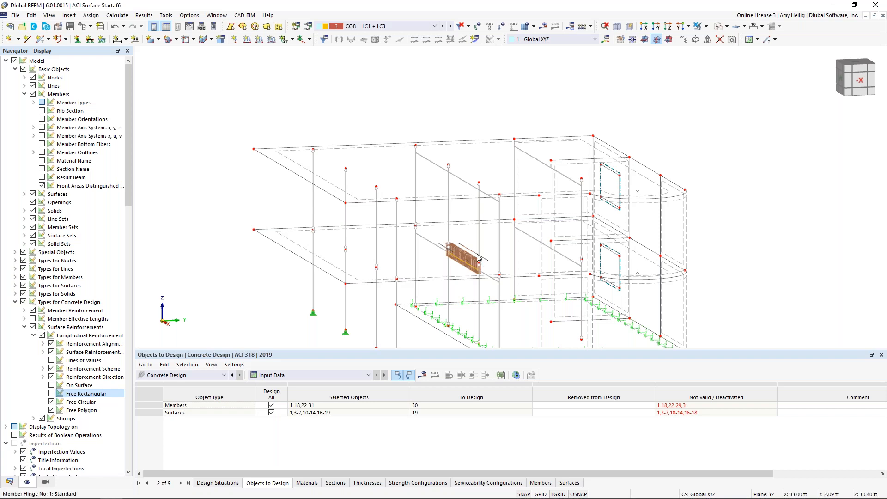
ctrl+middle_drag(425, 264, 423, 217)
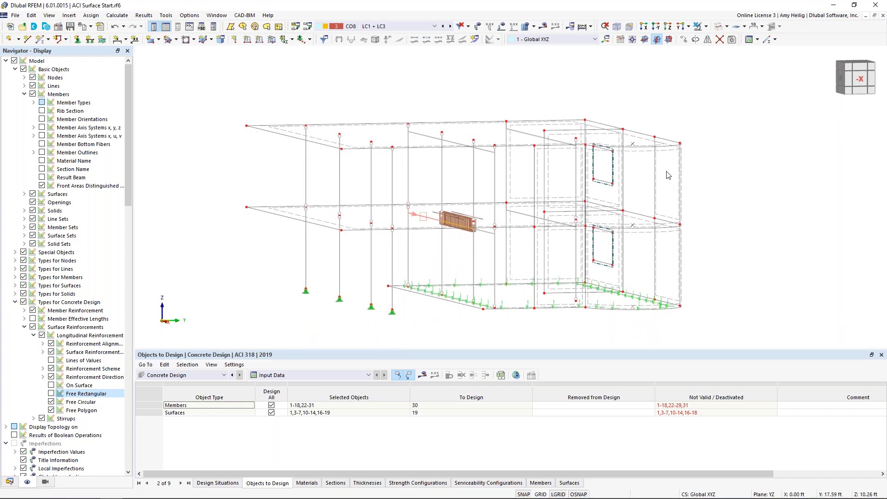
click(707, 27)
click(753, 188)
Enable Member Representatives in the base data of the ACI Surface Start model, keeping the preselected member properties for grouping.
click(9, 482)
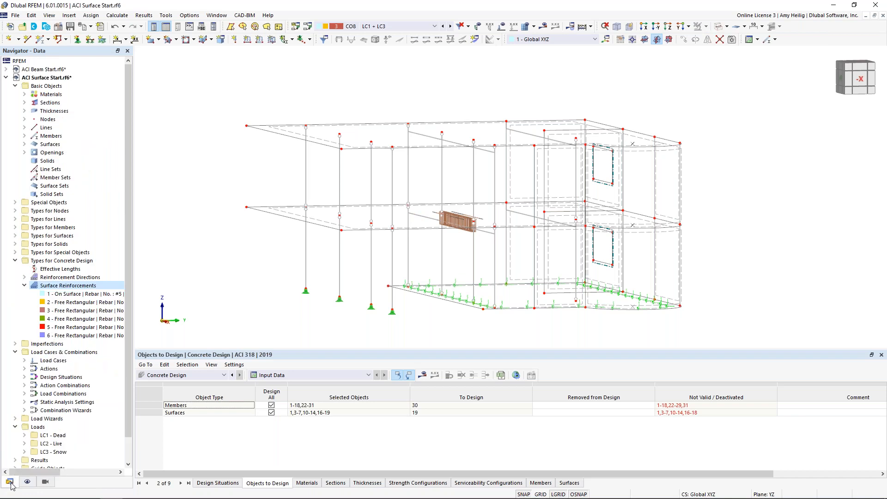
right_click(64, 79)
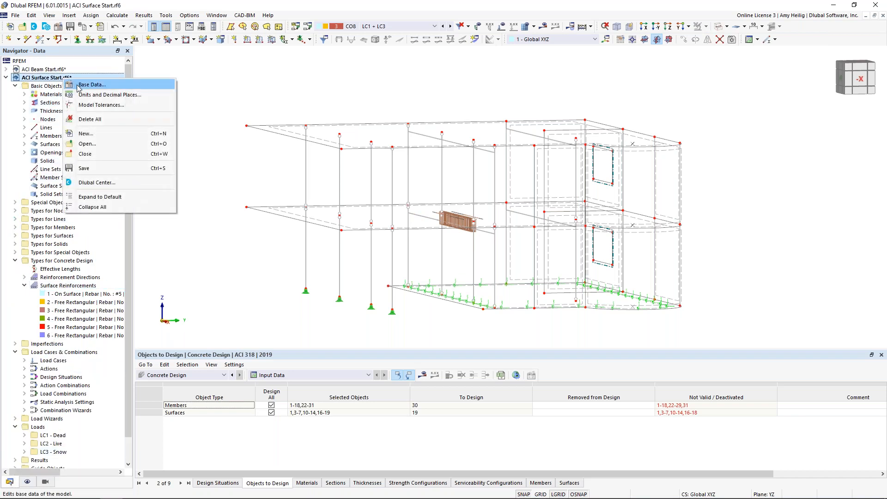
click(85, 84)
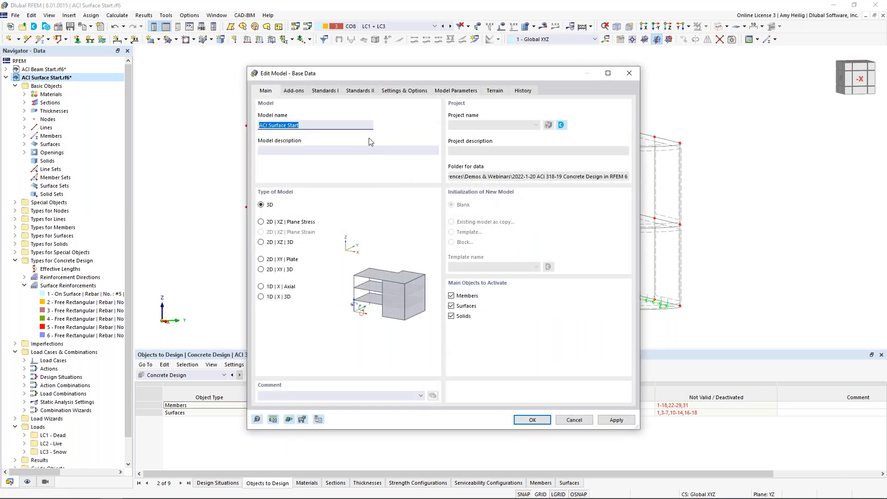
click(403, 92)
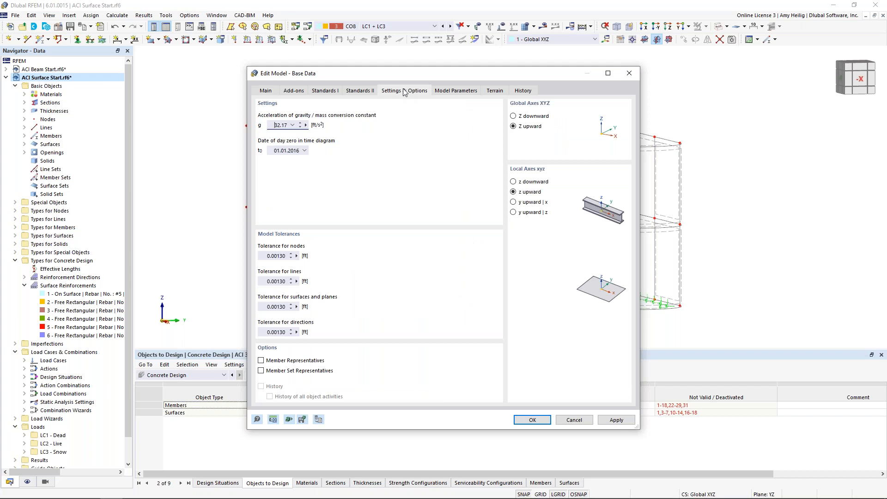
click(261, 360)
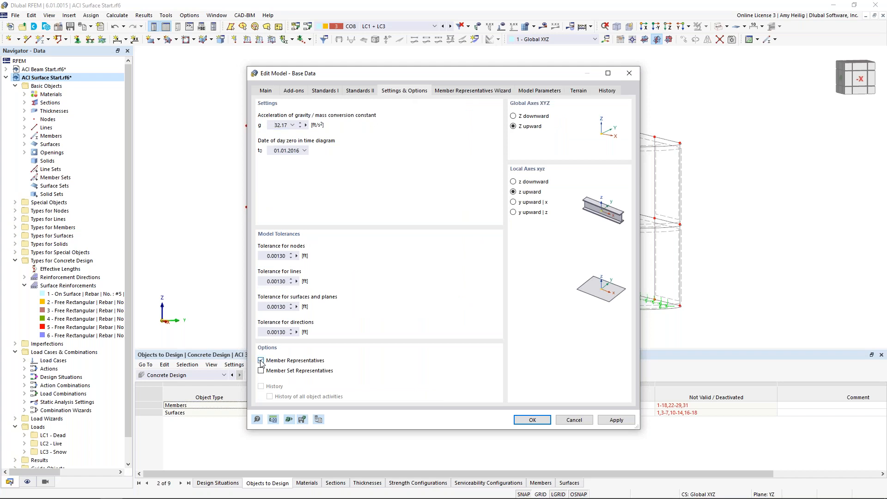
click(488, 92)
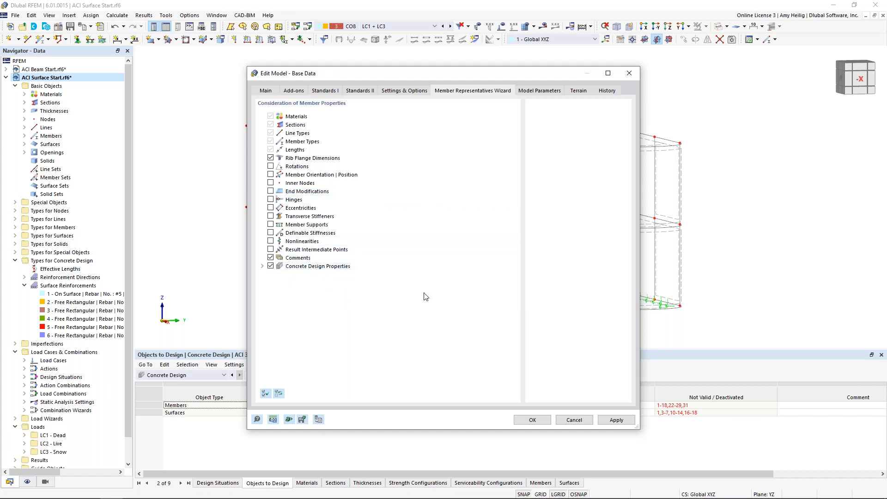
click(532, 419)
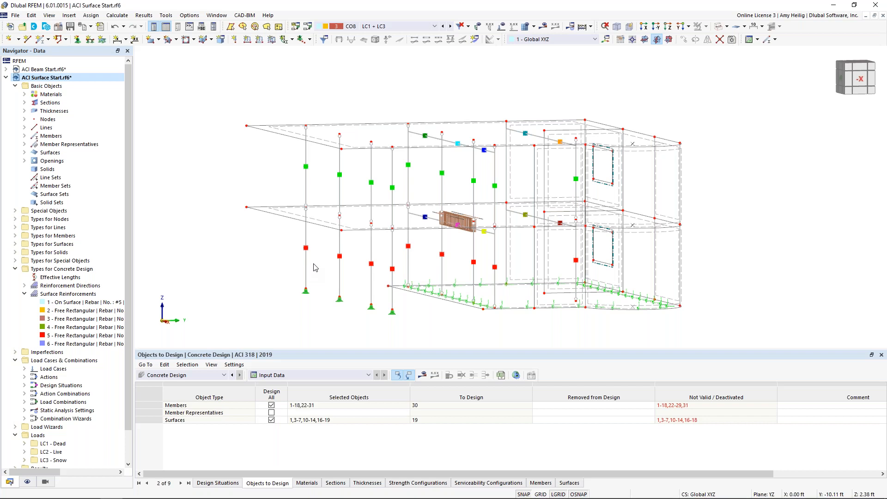
Activate the concrete design properties for the second-floor columns, members 6-10 and 15-18, through their member representative.
double_click(307, 194)
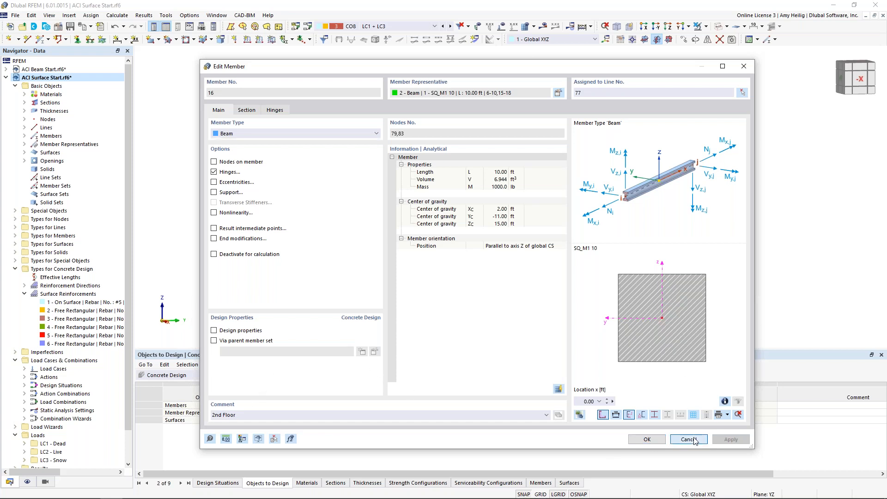
click(646, 439)
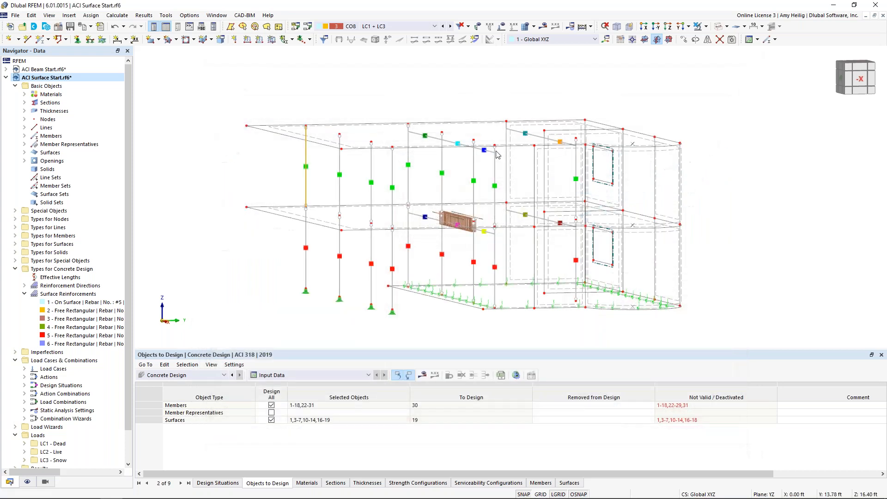
click(309, 169)
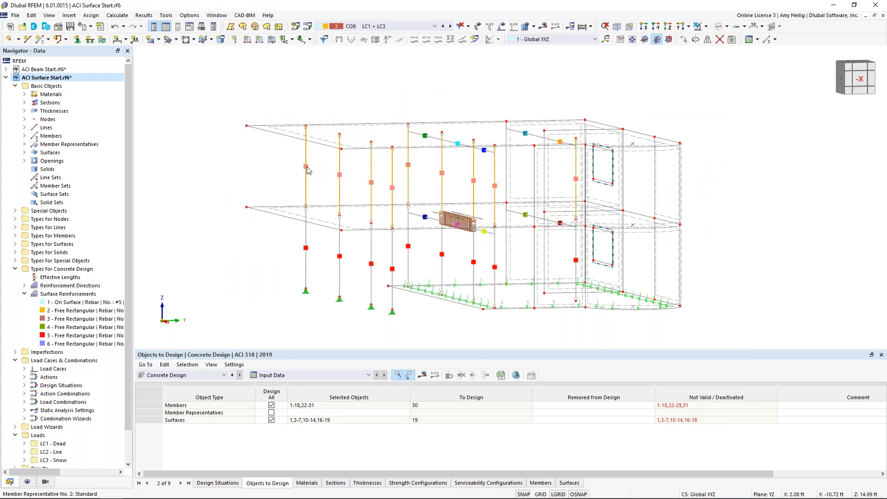
double_click(309, 169)
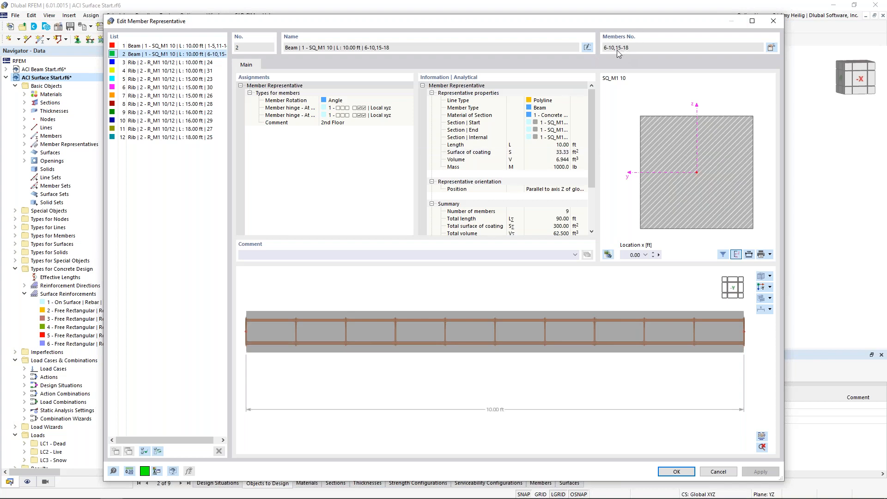
click(772, 48)
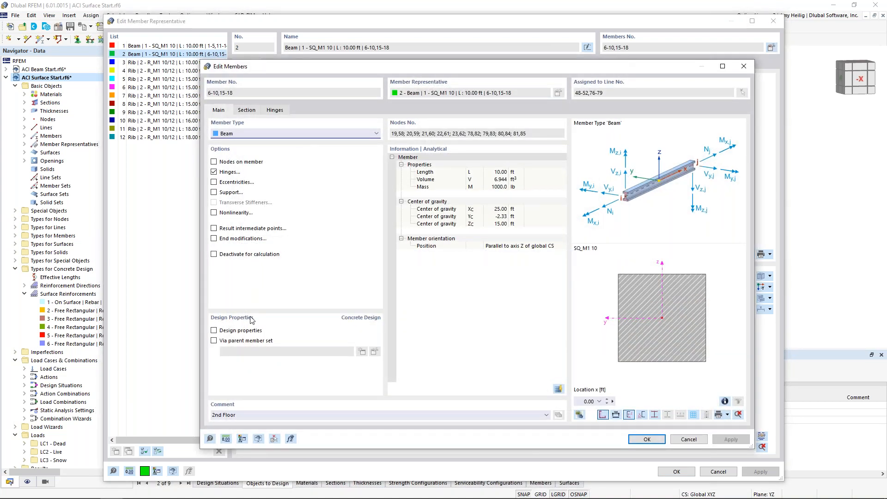
click(261, 328)
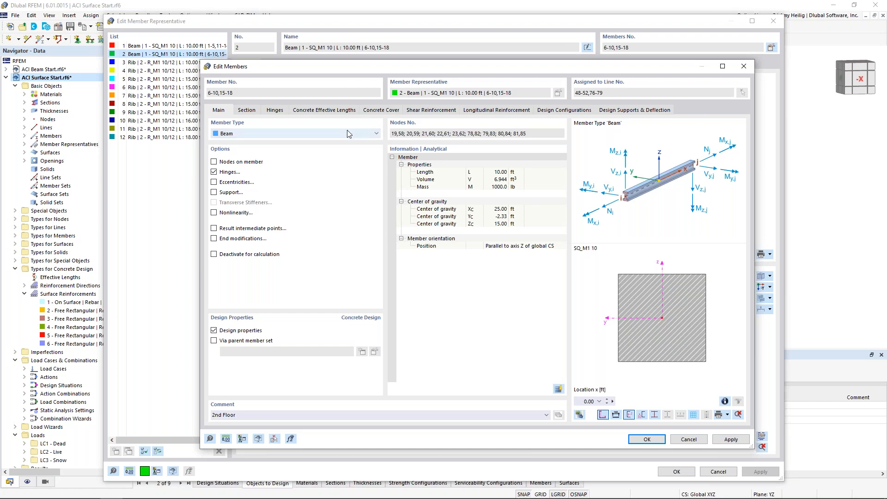
click(647, 440)
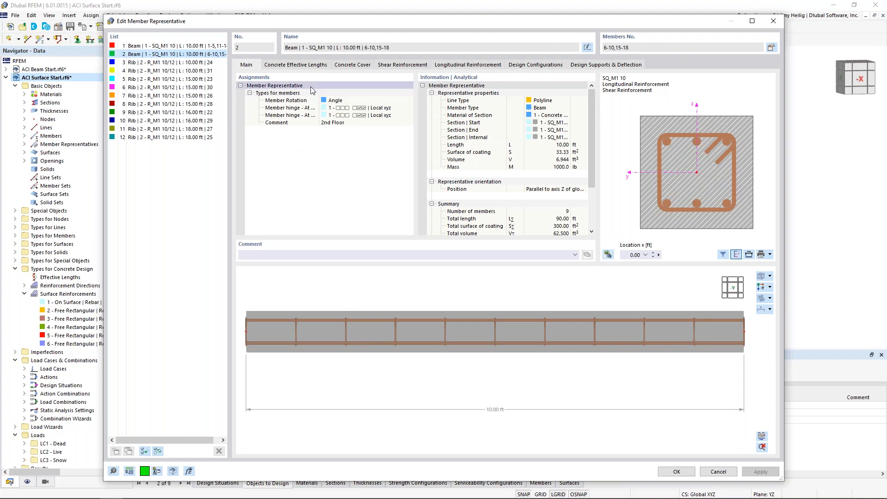
Check the column representative's concrete cover and set its stirrup spacing to 0.5 ft.
click(342, 66)
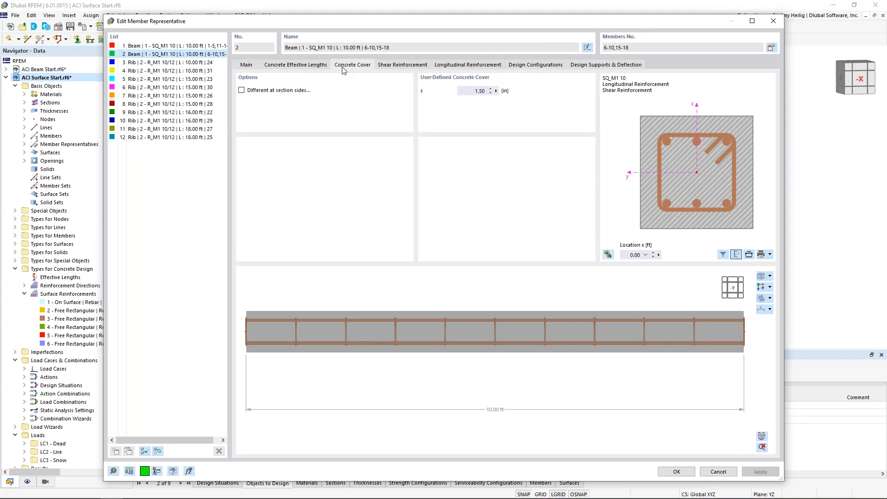
click(412, 66)
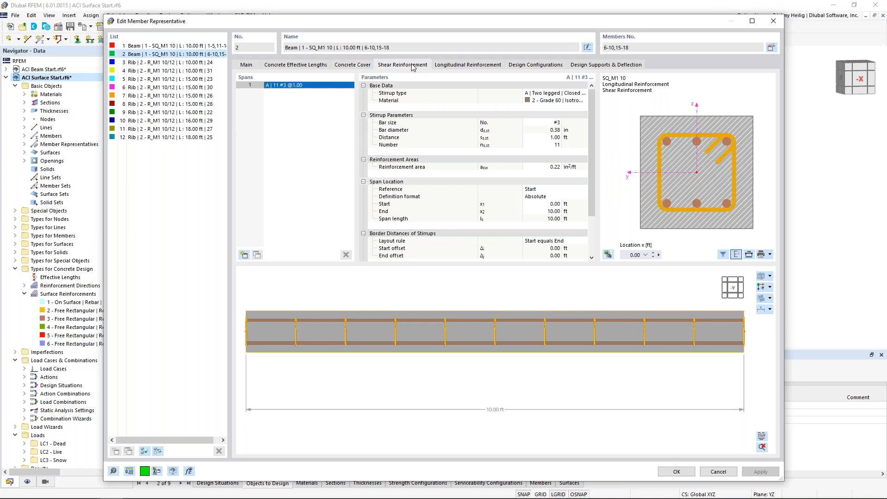
click(545, 138)
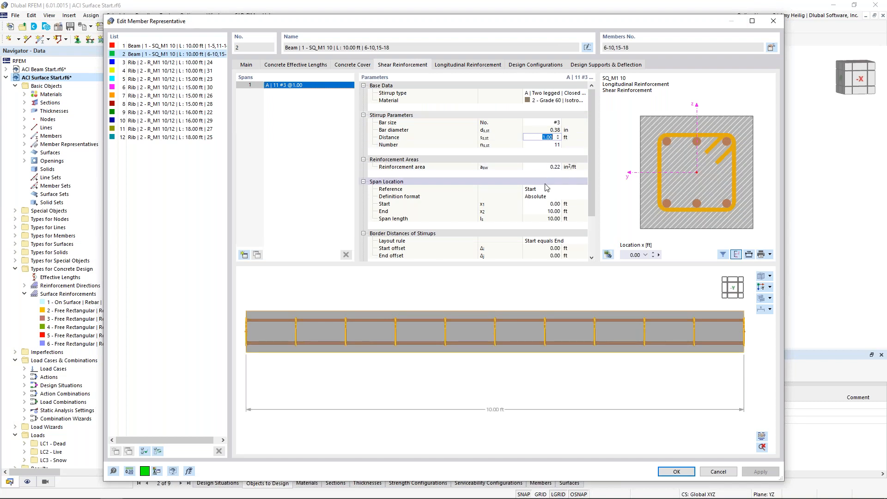
text(0.5)
click(545, 144)
ctrl+middle_drag(674, 351, 617, 331)
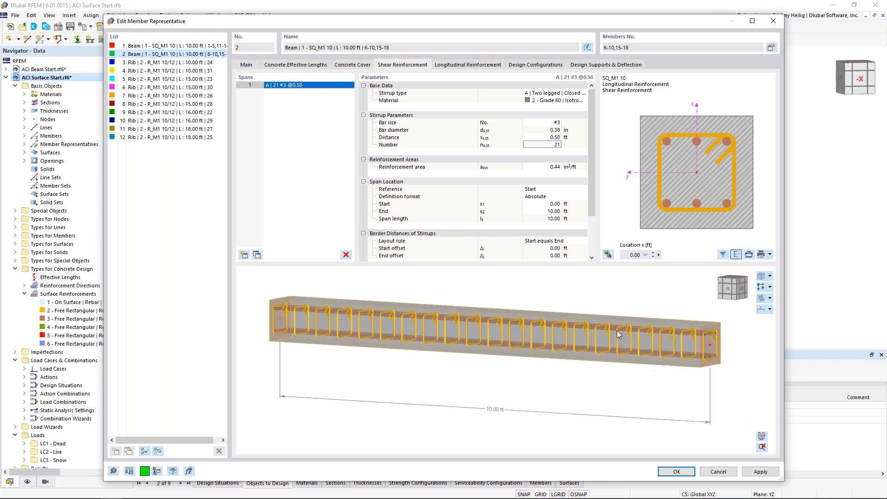
Change the columns' longitudinal rebar type to C | Uniformly surrounding with 8 bars, inspect the preview and accept the representative's settings.
click(460, 65)
click(545, 92)
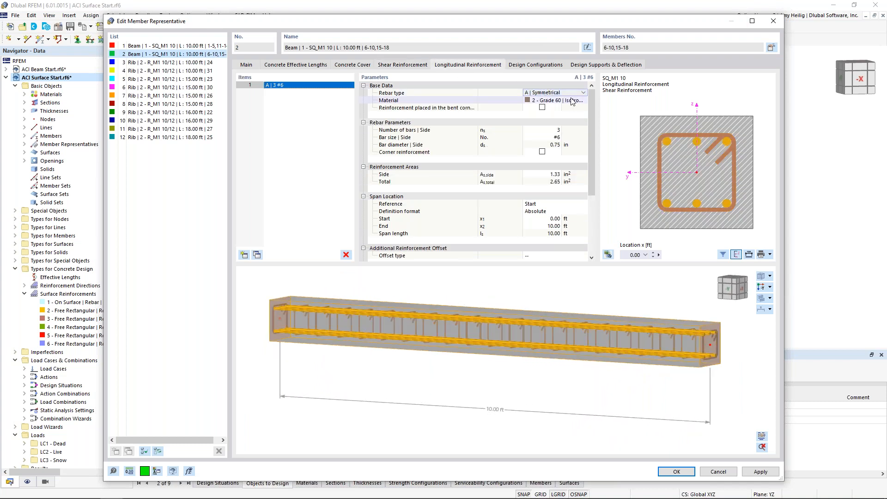
click(583, 93)
click(576, 113)
click(555, 129)
text(8)
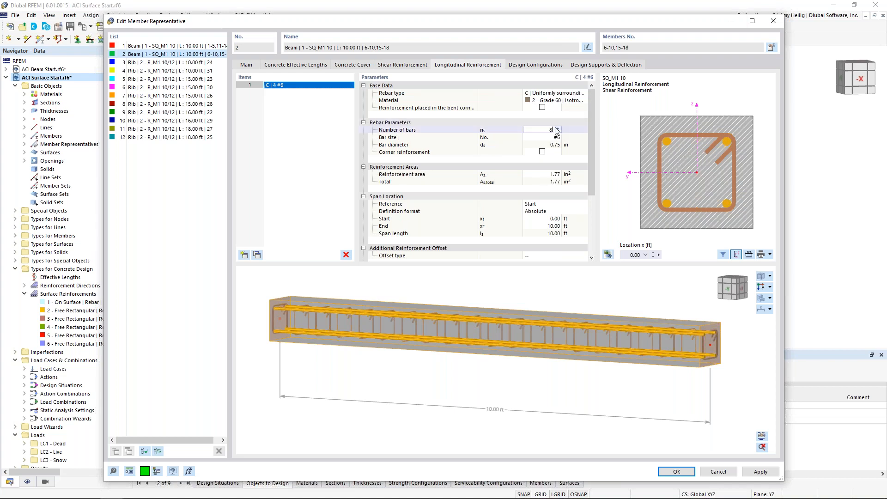
key(Return)
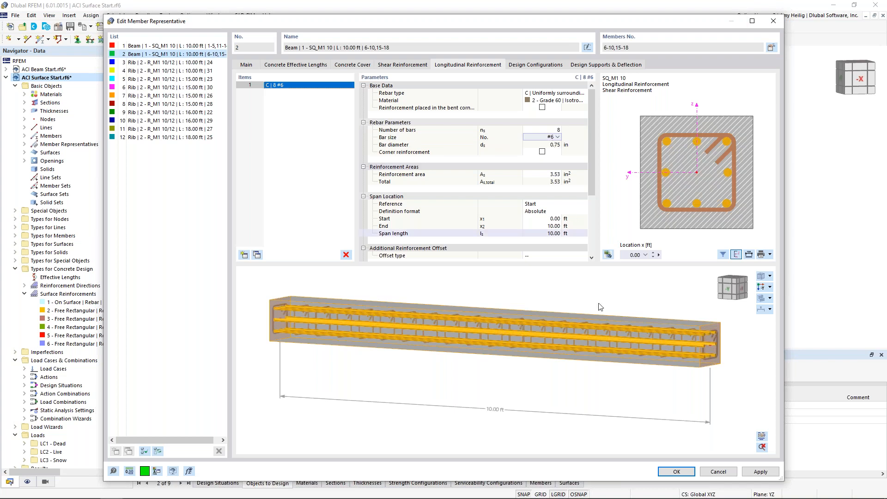
ctrl+middle_drag(657, 354, 612, 356)
scroll(580, 328, up, 5)
scroll(583, 350, down, 5)
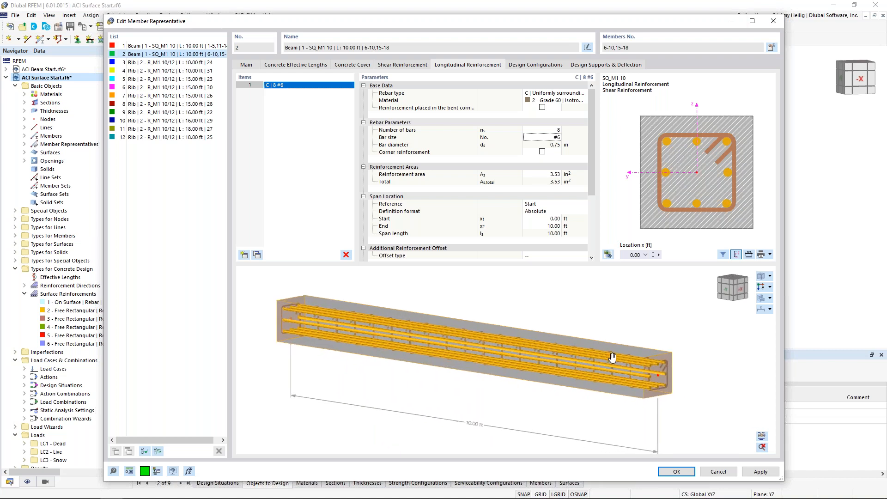
click(677, 472)
Examine the second-floor columns' reinforcement in the model, and review the concrete design situations with their limit state types.
ctrl+middle_drag(410, 212, 447, 223)
scroll(271, 168, up, 3)
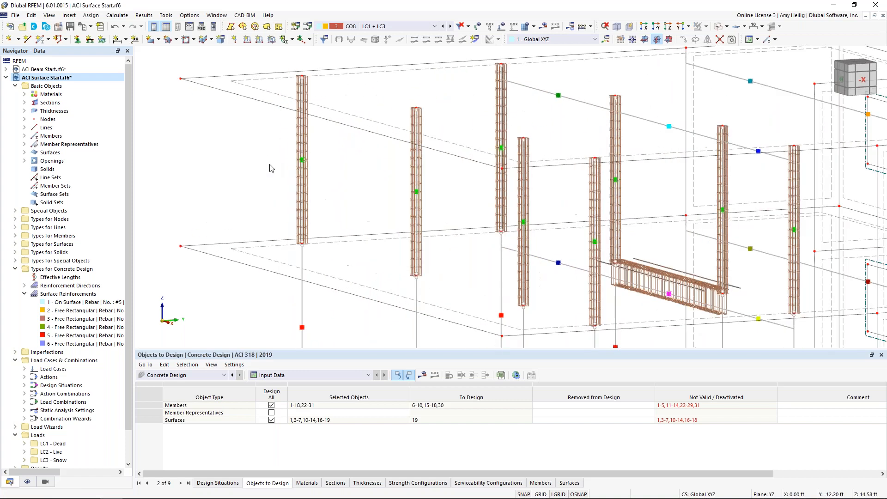
middle_drag(751, 248, 673, 224)
scroll(600, 211, down, 5)
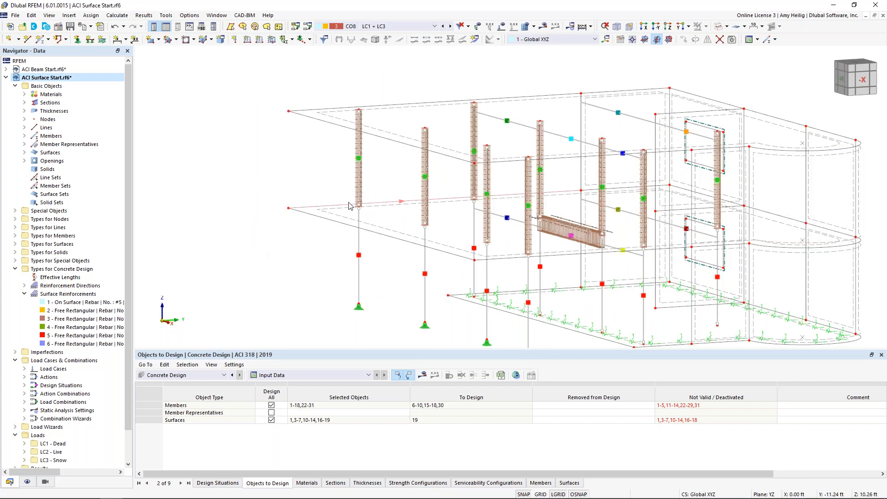
scroll(383, 193, down, 2)
middle_drag(400, 192, 335, 179)
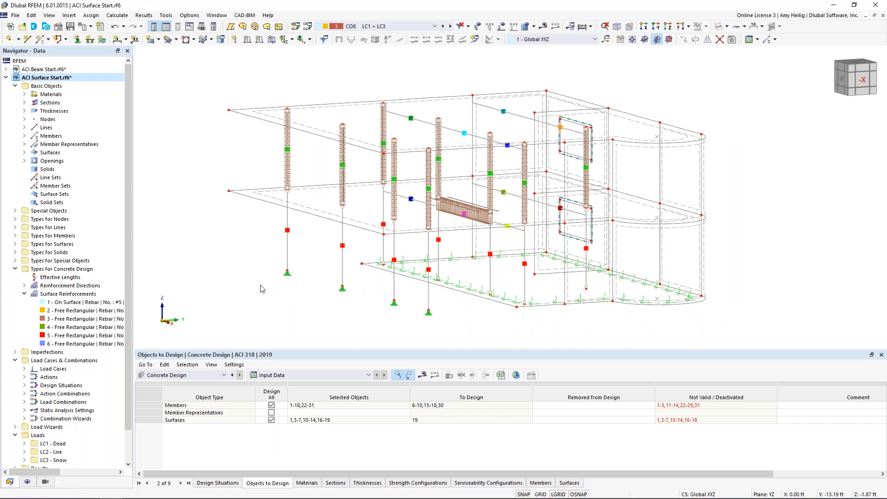
click(227, 482)
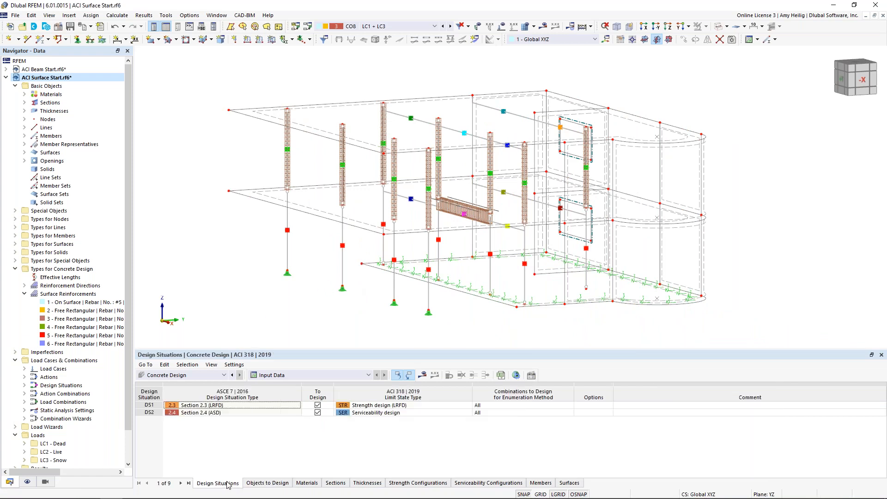
click(208, 377)
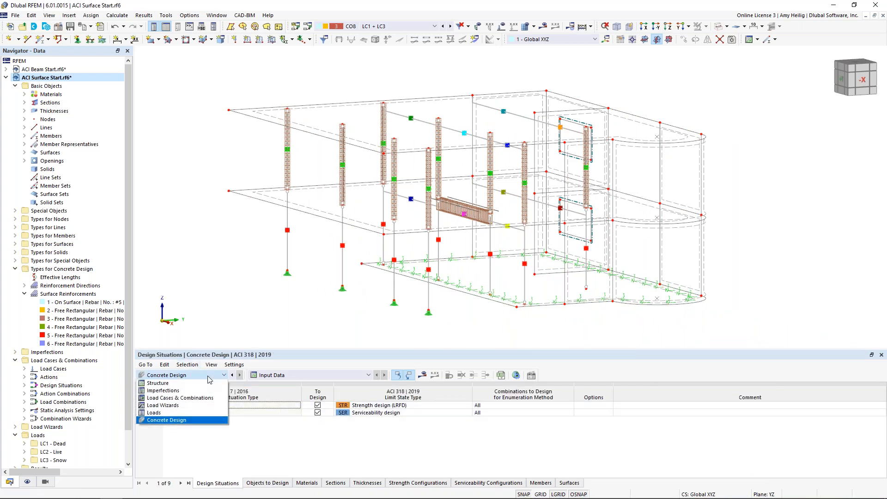
click(194, 420)
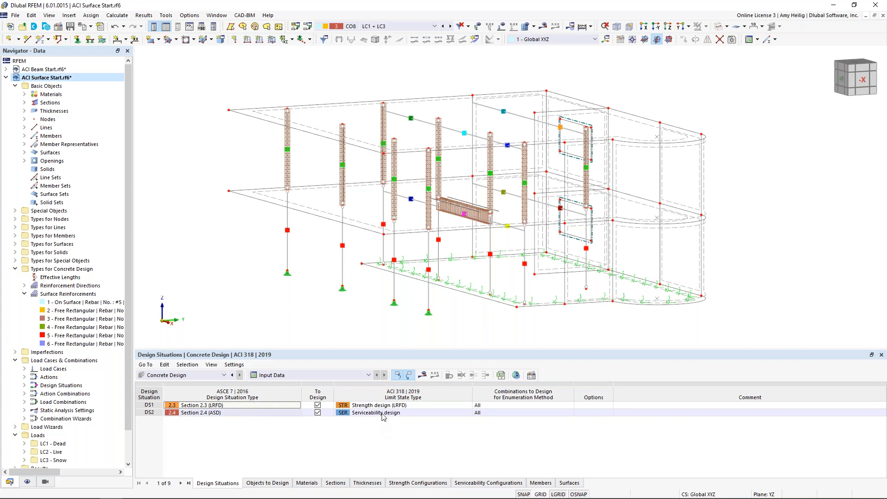
Turn off Design All for members and surfaces, and choose only the slab, surface 19, for the concrete design.
click(271, 484)
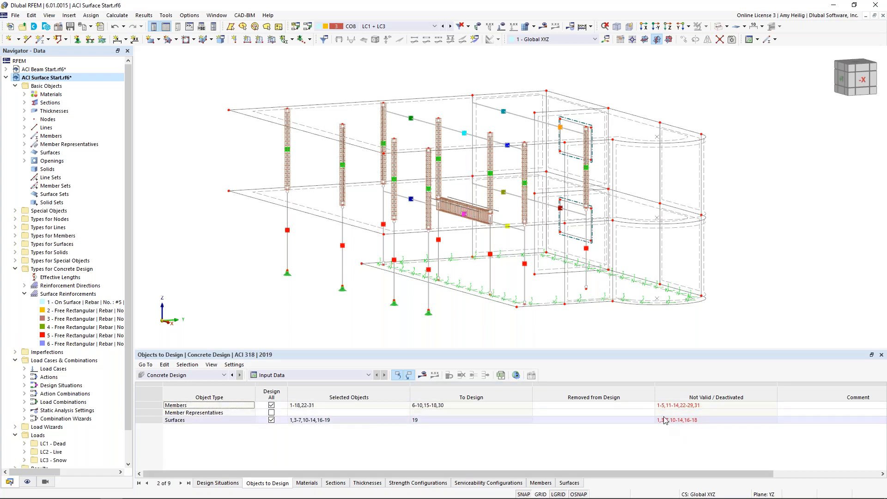
click(271, 405)
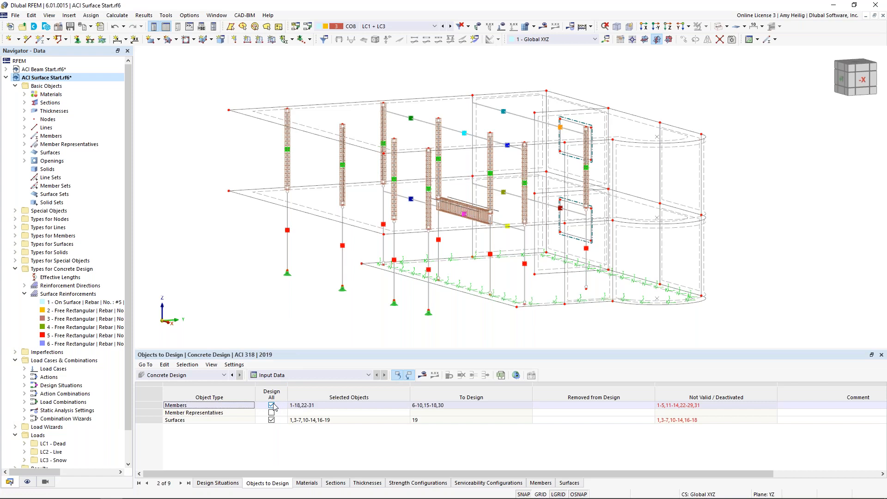
click(271, 419)
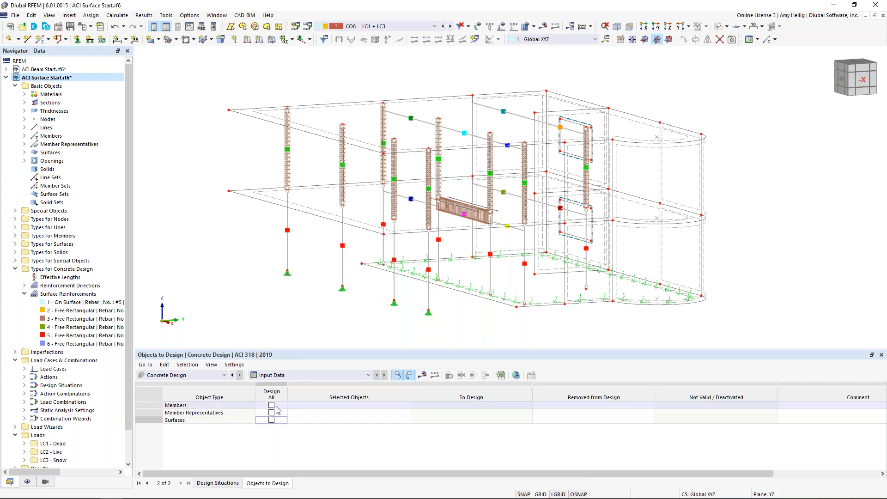
click(397, 420)
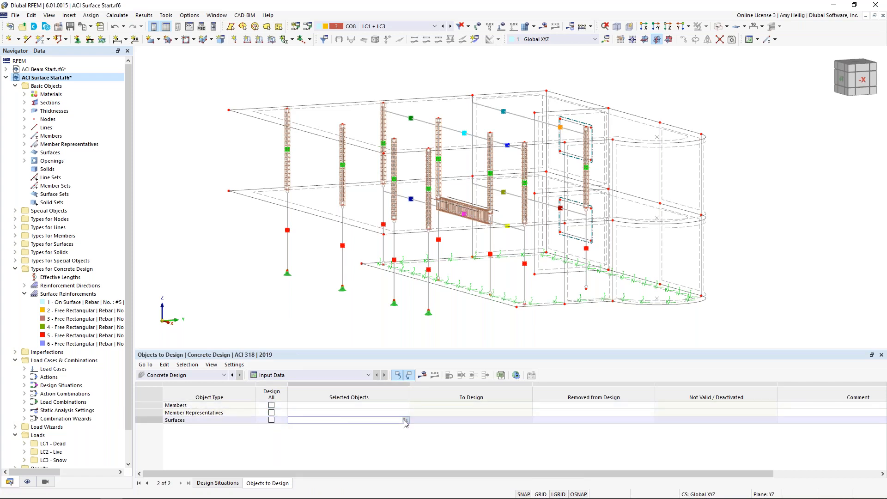
click(405, 420)
click(367, 234)
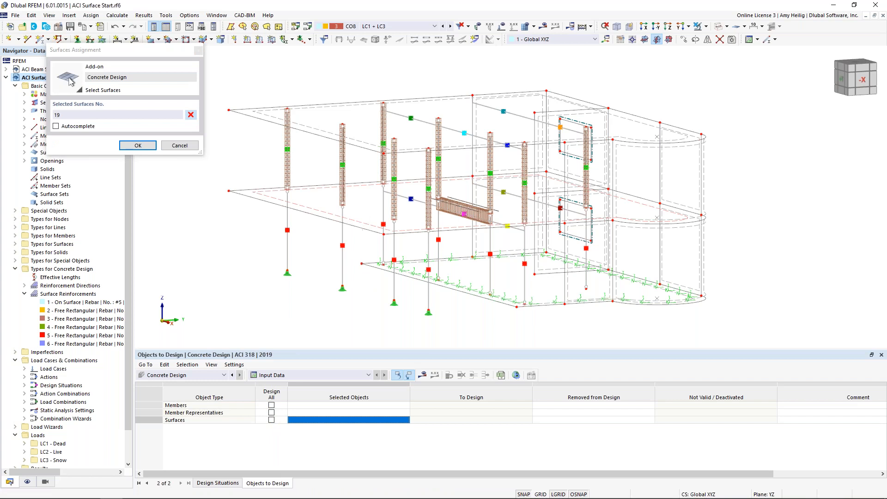
click(148, 146)
Choose the rib and the second-floor columns, members 6-10, 15-18 and 30, as the members for concrete design.
click(322, 406)
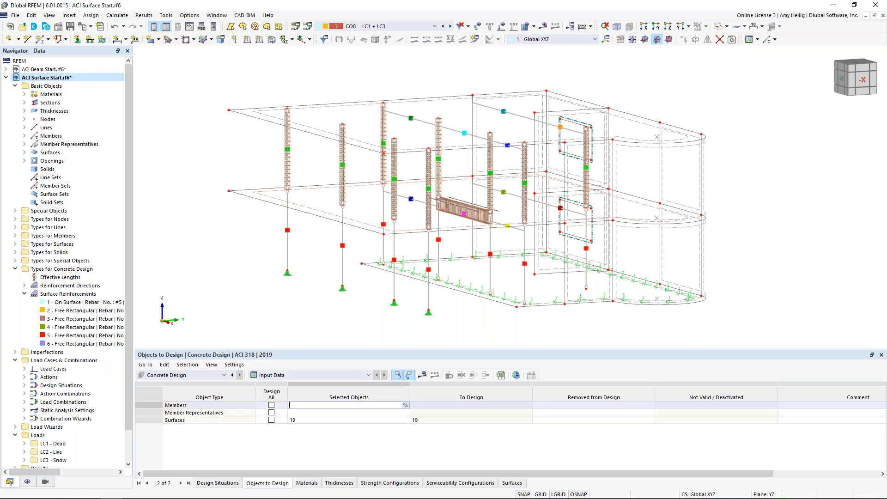
click(405, 406)
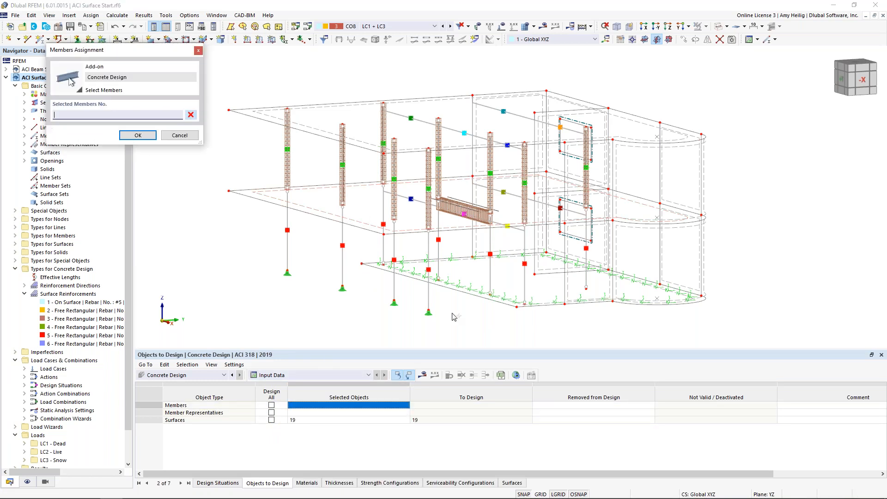
click(477, 219)
ctrl+middle_drag(568, 254, 533, 252)
drag(598, 183, 334, 152)
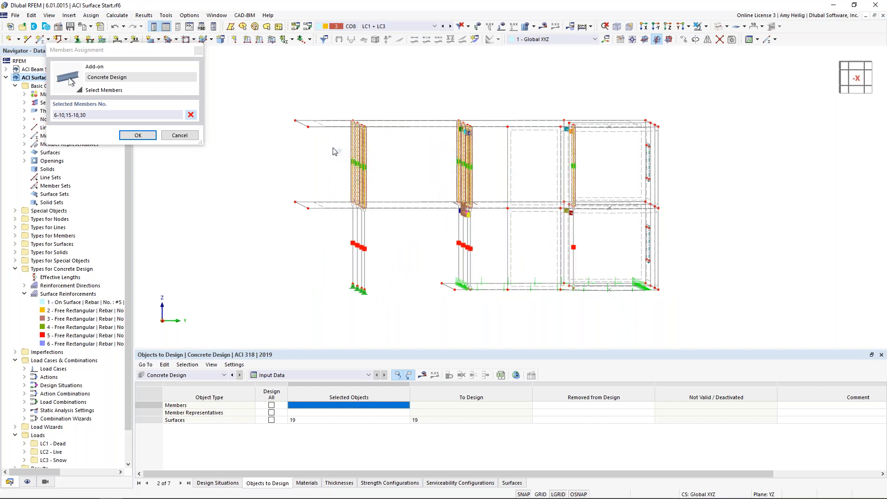
click(138, 135)
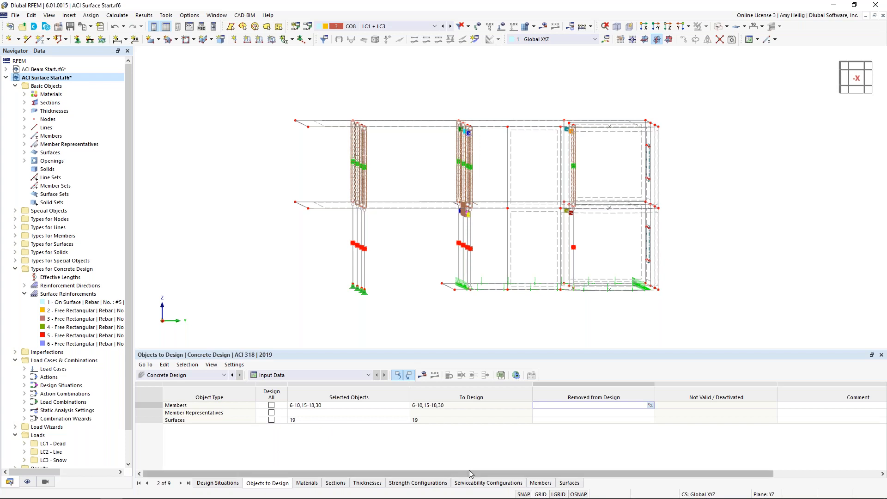
Run the concrete design calculation for the chosen members and surface.
click(422, 375)
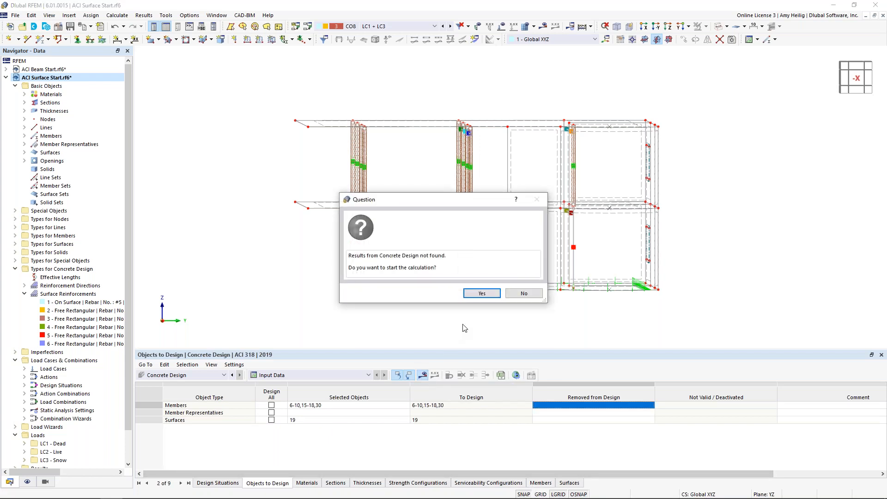
click(481, 294)
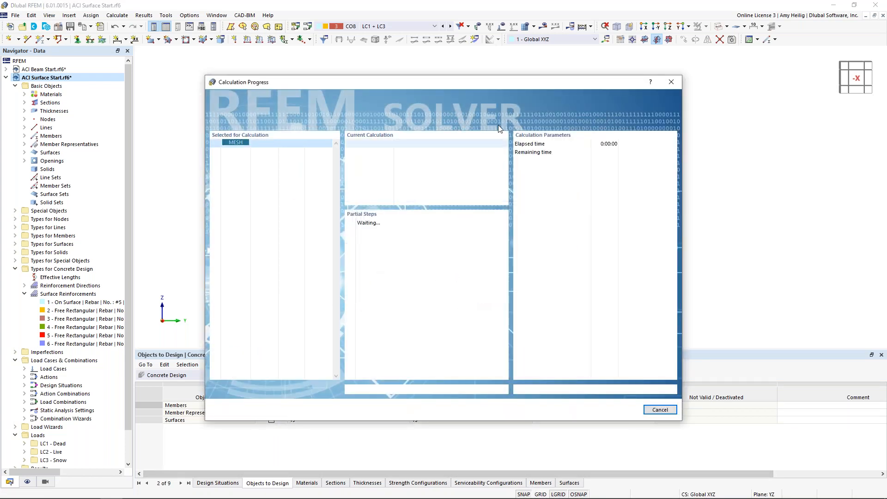
drag(496, 82, 491, 57)
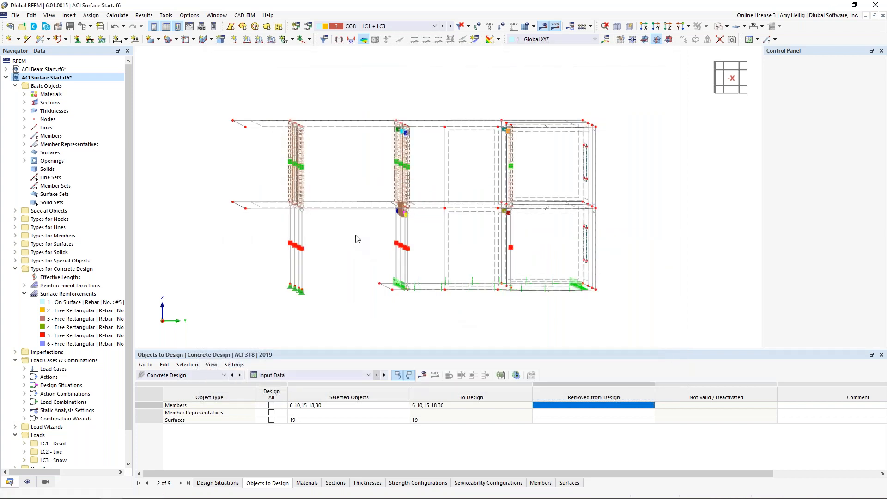
List the design ratios on surfaces by design situation and locate the slab's required shear resistance check, SD0501.00, in the model.
ctrl+middle_drag(358, 221, 402, 258)
drag(358, 348, 356, 286)
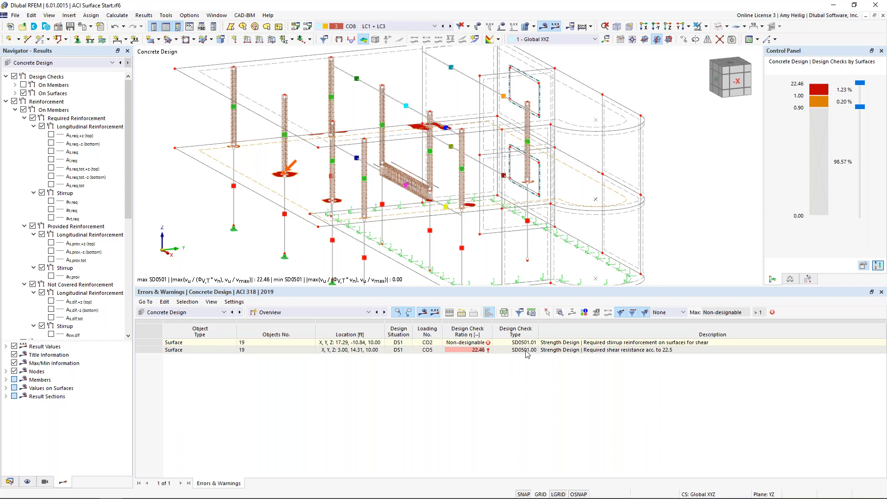
click(350, 313)
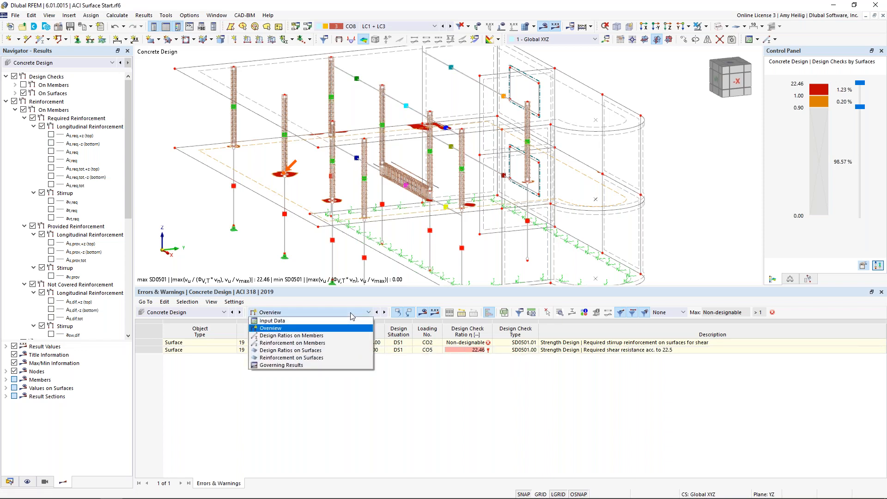
click(336, 353)
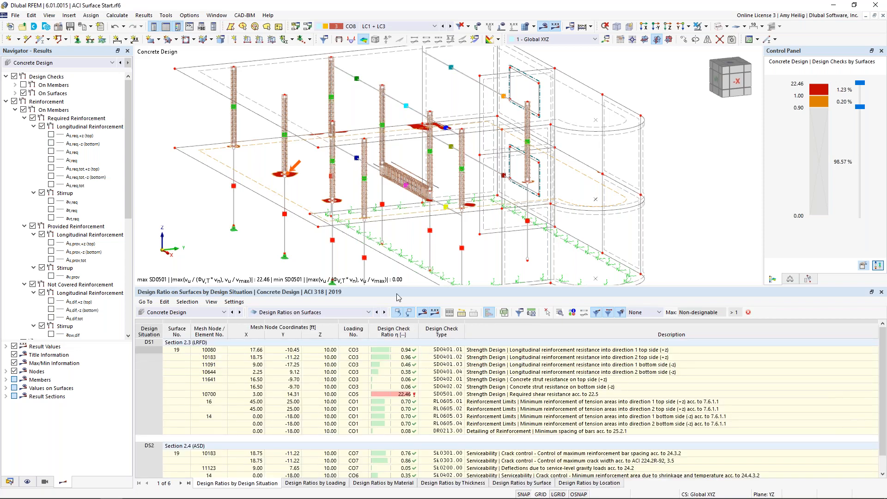
drag(403, 291, 409, 244)
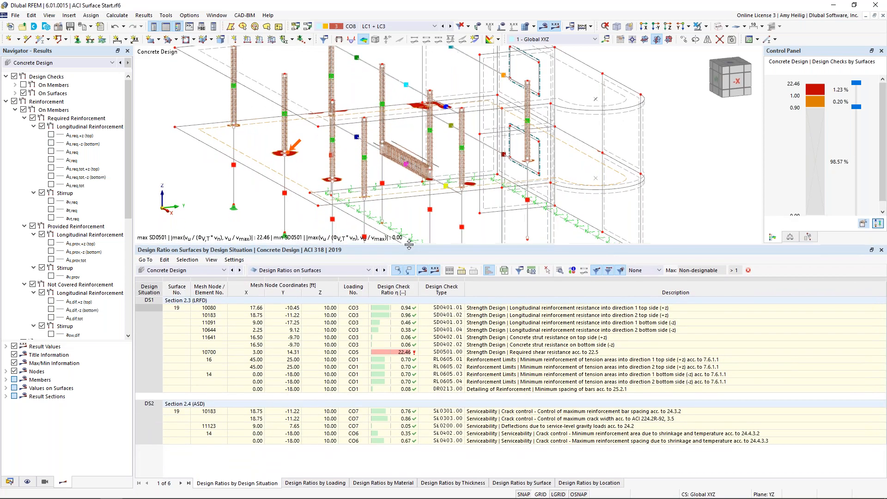
click(505, 353)
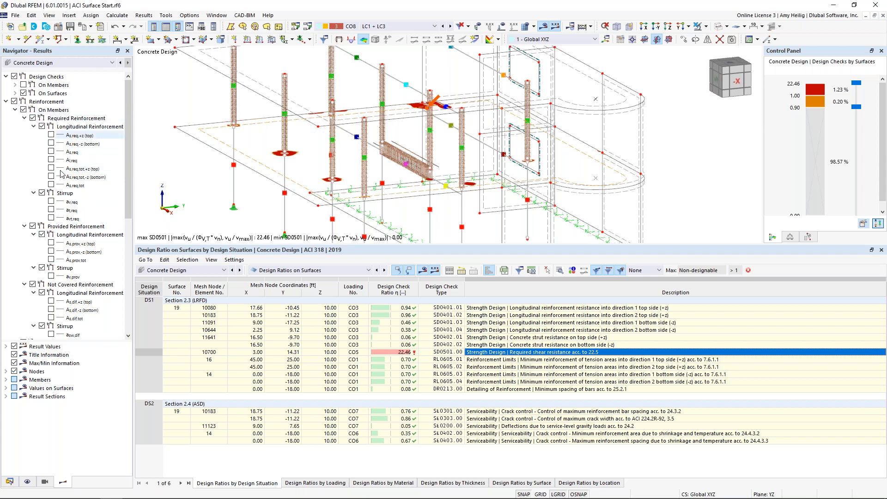
Inspect the slab's not covered stirrup reinforcement around the columns, and hide the surface reinforcement results.
scroll(63, 238, down, 9)
click(51, 326)
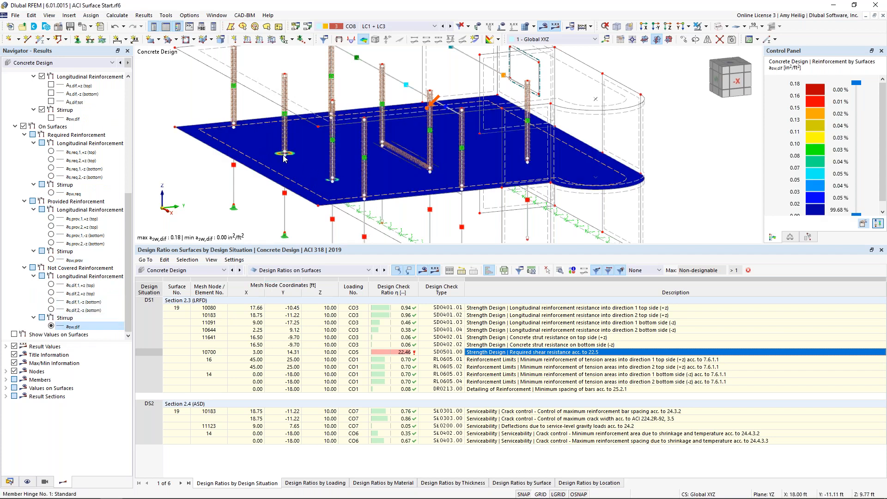
scroll(283, 154, up, 5)
scroll(286, 148, down, 3)
scroll(287, 148, down, 4)
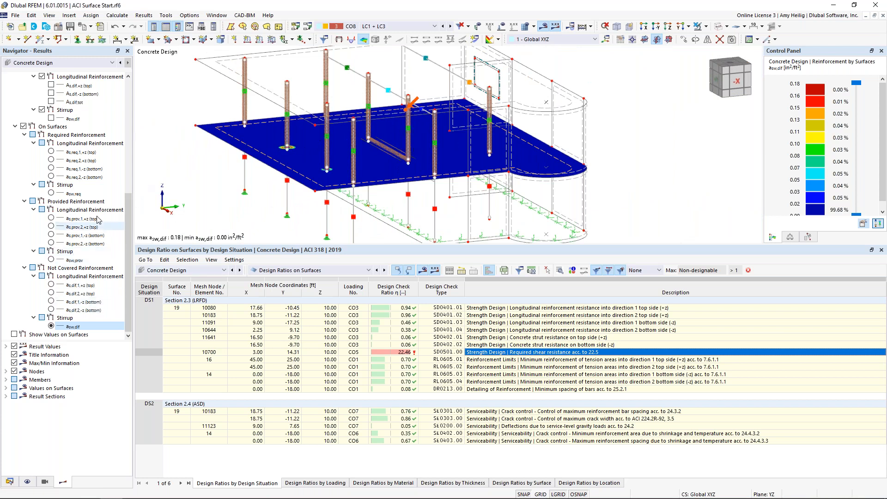
click(23, 126)
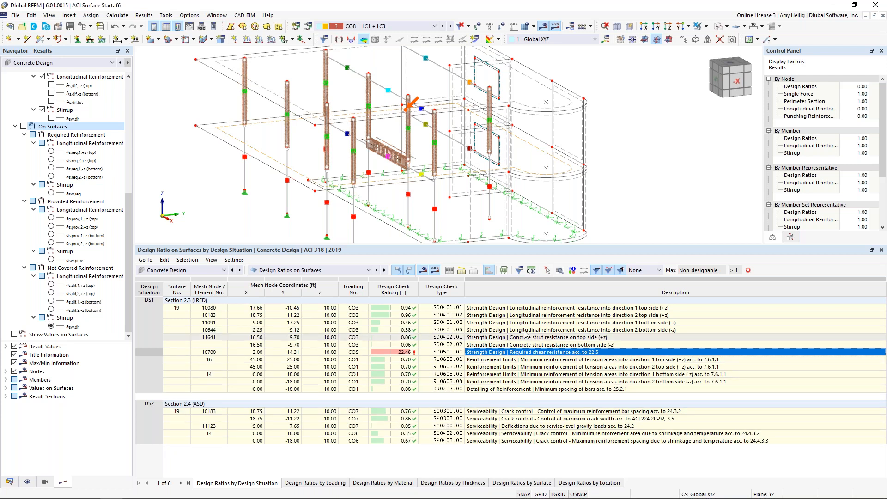
Review the design check details for the slab's SD0401.01 top longitudinal reinforcement check and the RL0605.02 minimum reinforcement check, and close them.
click(534, 310)
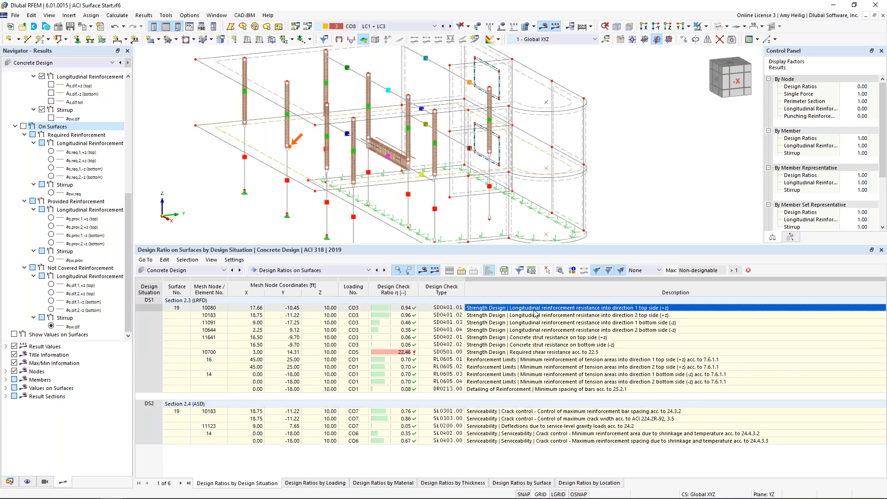
click(560, 273)
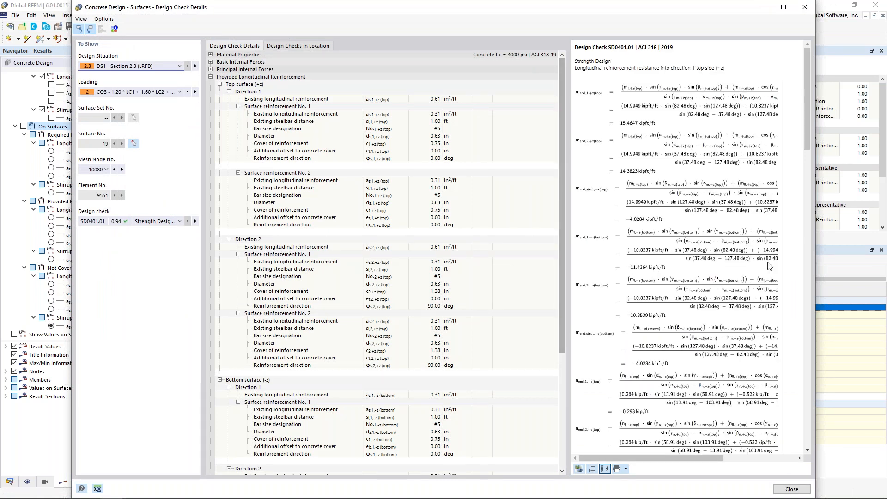
drag(576, 266, 513, 265)
scroll(660, 251, down, 15)
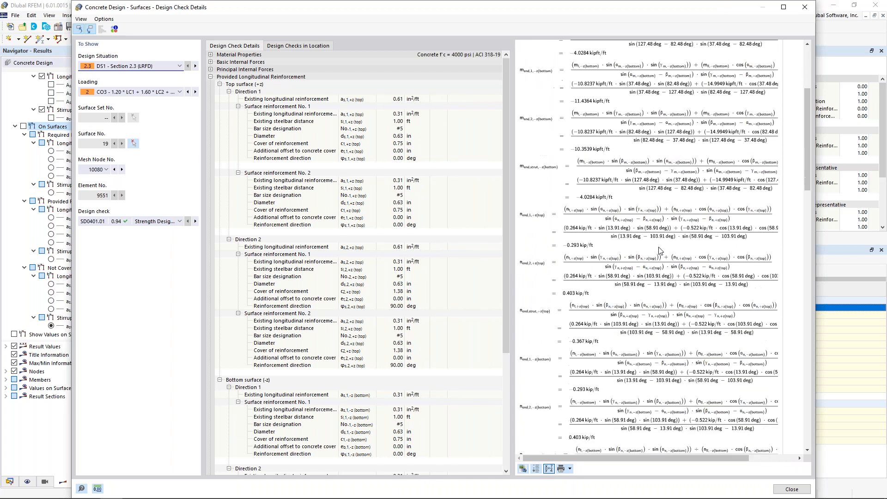
scroll(659, 250, down, 2)
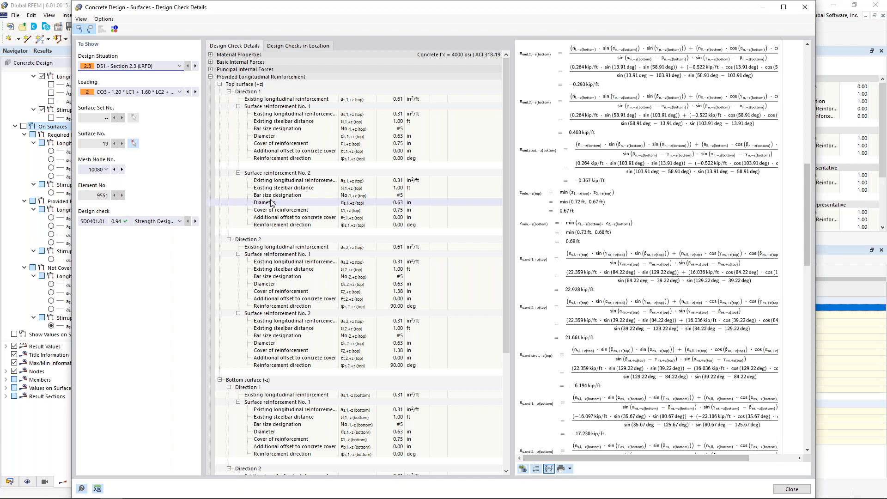
click(166, 221)
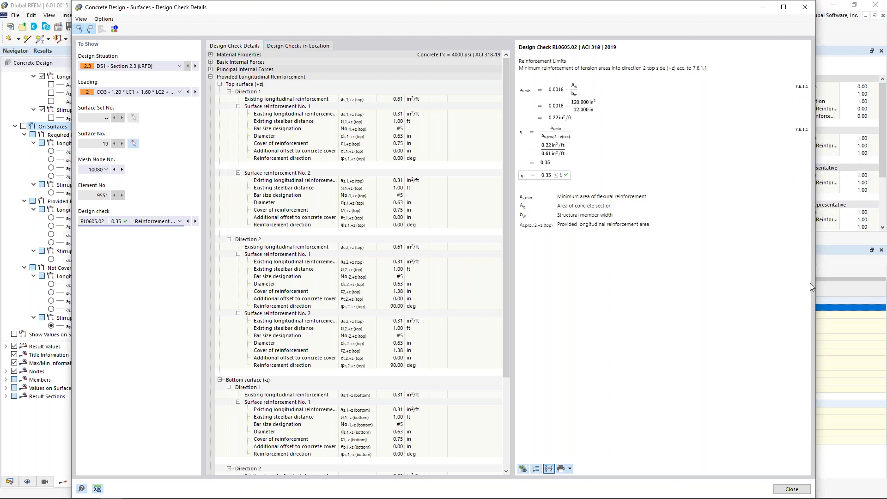
click(790, 489)
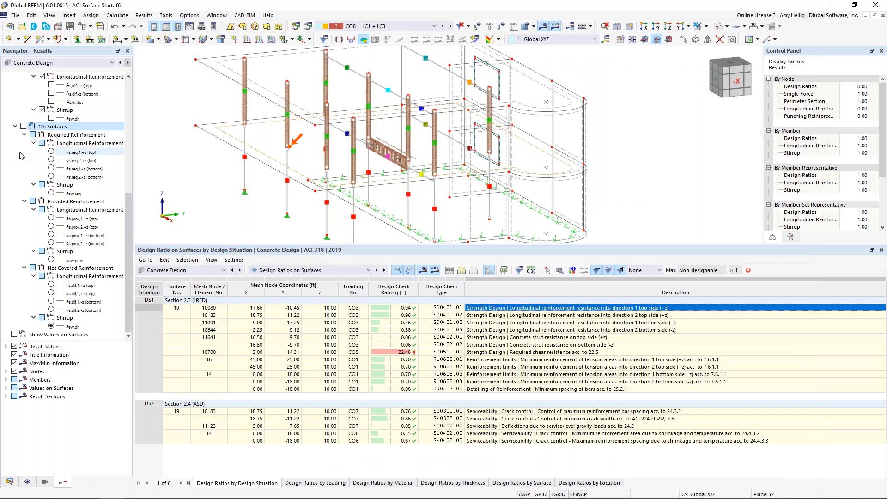
Isolate the slab, surface 19, together with its related objects using the visibility mode.
scroll(21, 155, up, 9)
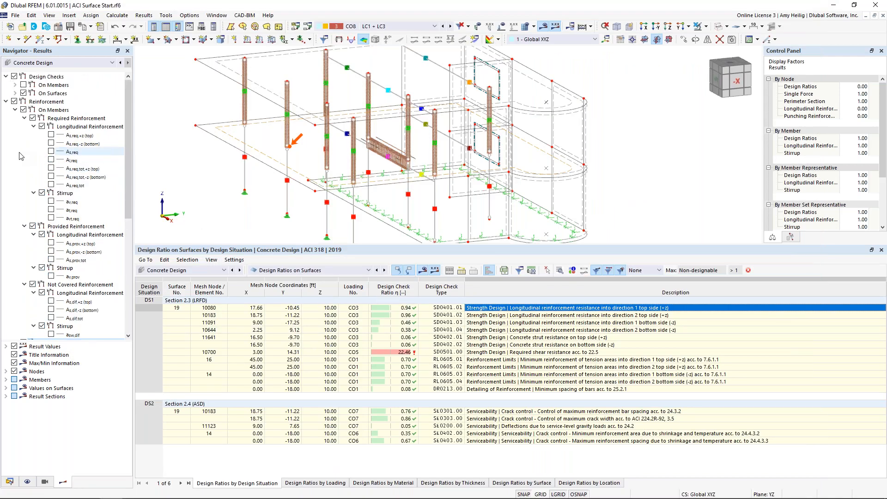
middle_drag(229, 182, 289, 190)
drag(357, 244, 357, 317)
click(328, 206)
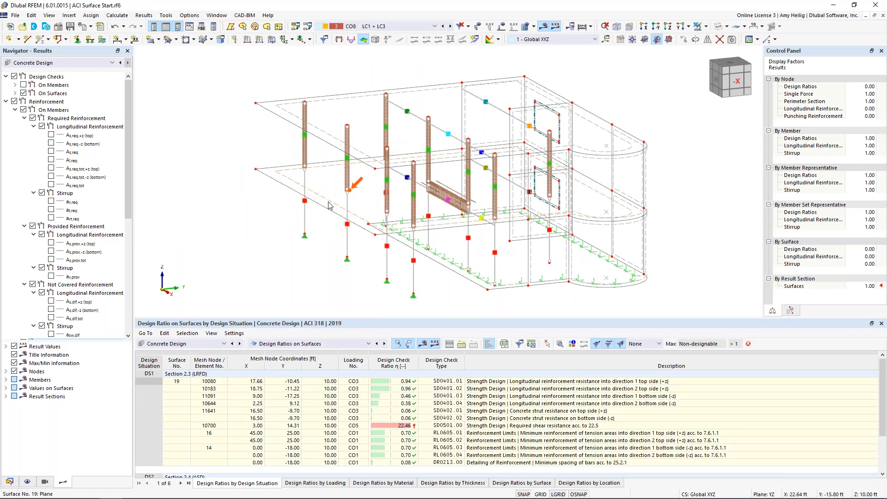
click(704, 26)
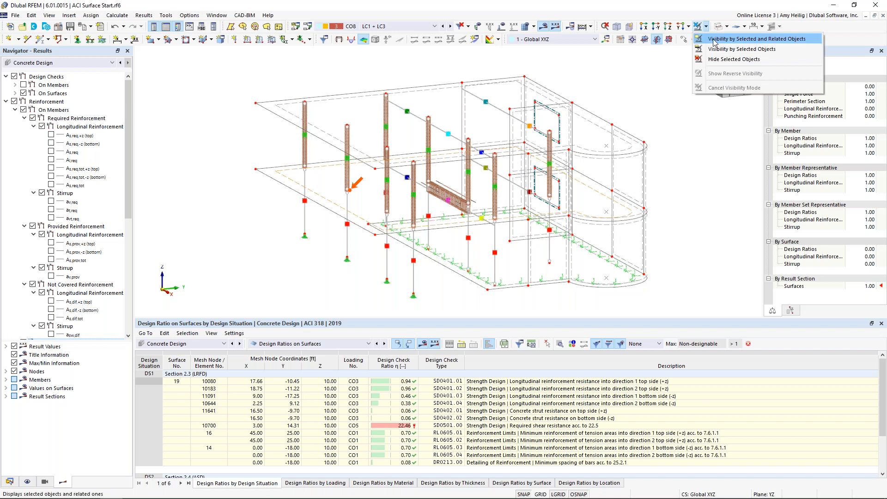
click(739, 38)
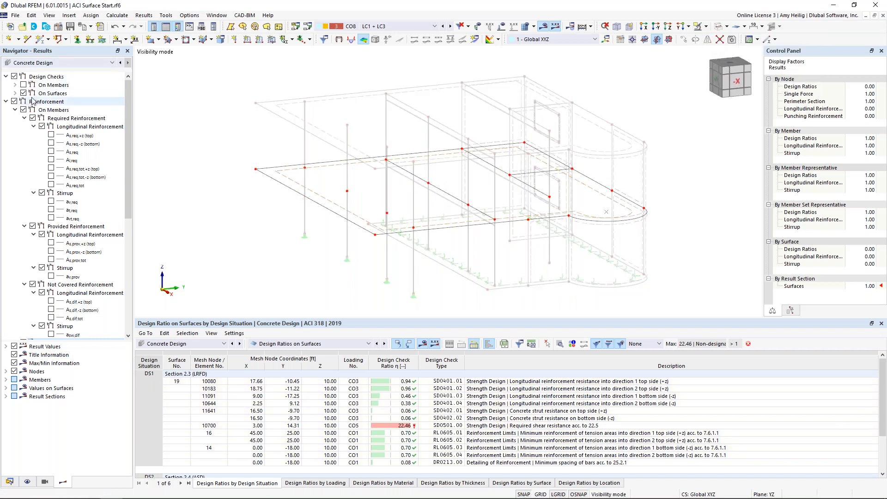
Display the slab's SD0401.01 strength design ratio and extend the color scale to cover the full range down to 0.00.
click(7, 101)
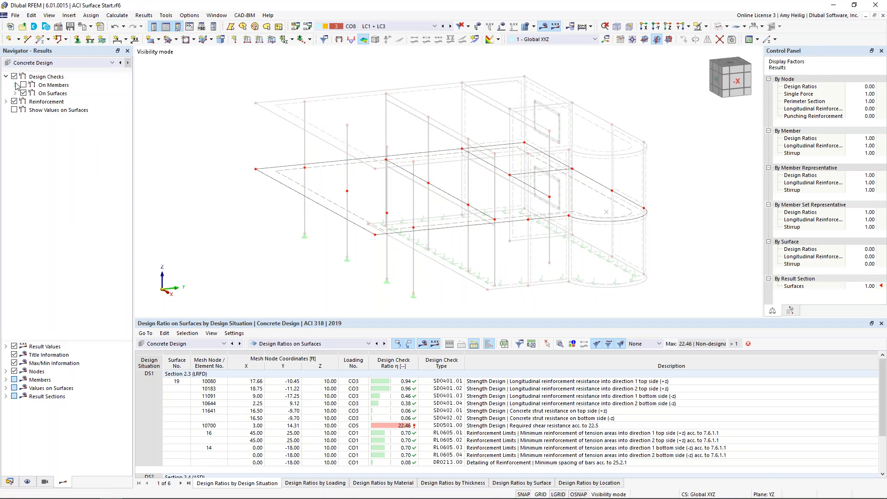
click(16, 93)
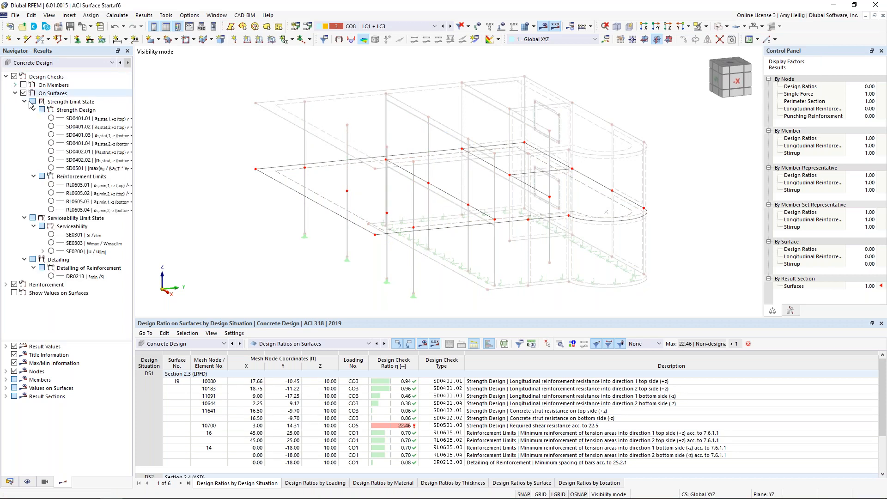
click(51, 119)
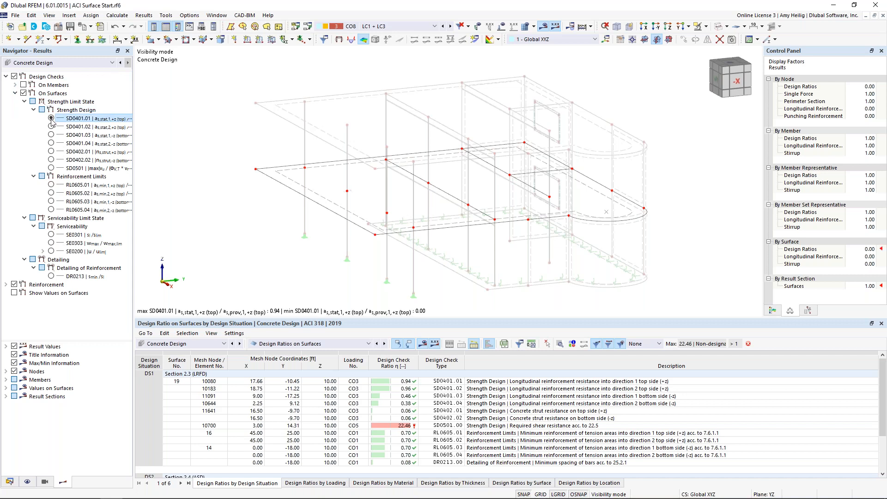
click(773, 311)
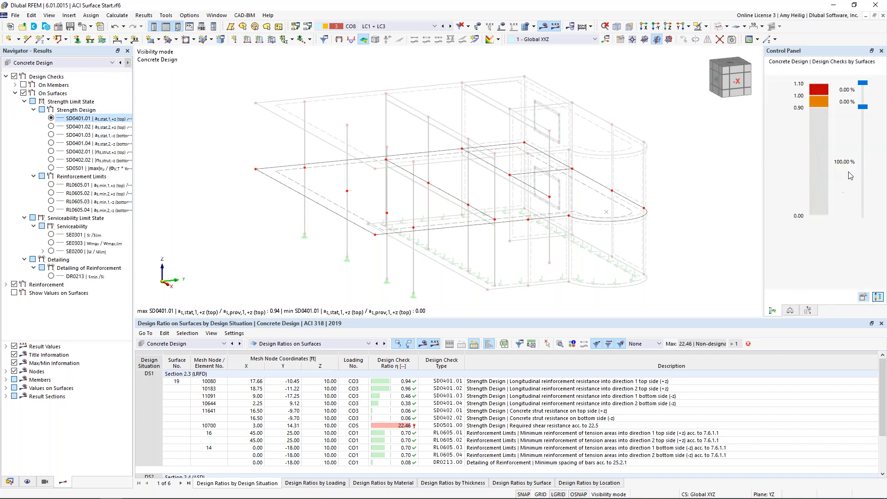
drag(863, 108, 875, 220)
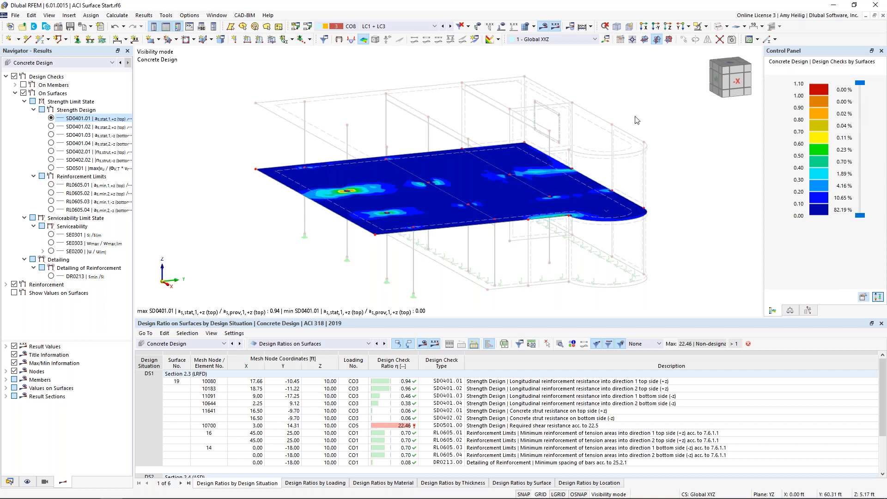
Review the slab's SD0401.02, SD0401.03 and SD0401.04 strength design ratios one after another.
click(51, 126)
click(51, 135)
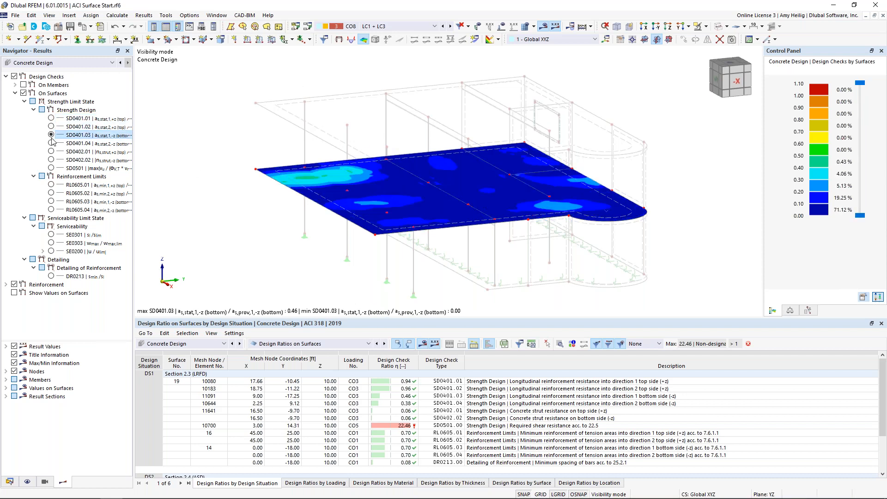
click(50, 143)
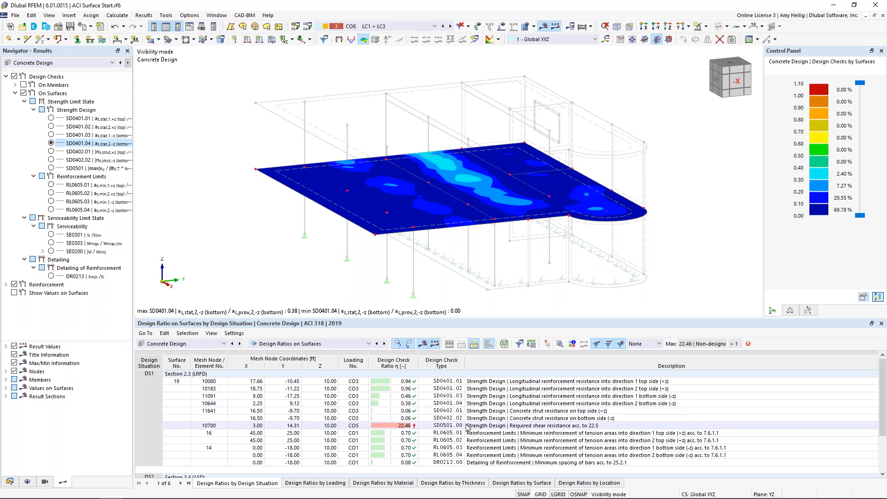
Replace the design check results with the surfaces' required longitudinal reinforcement as,req,1,+z (top), and extend the color scale down to 0.00.
click(15, 93)
click(14, 76)
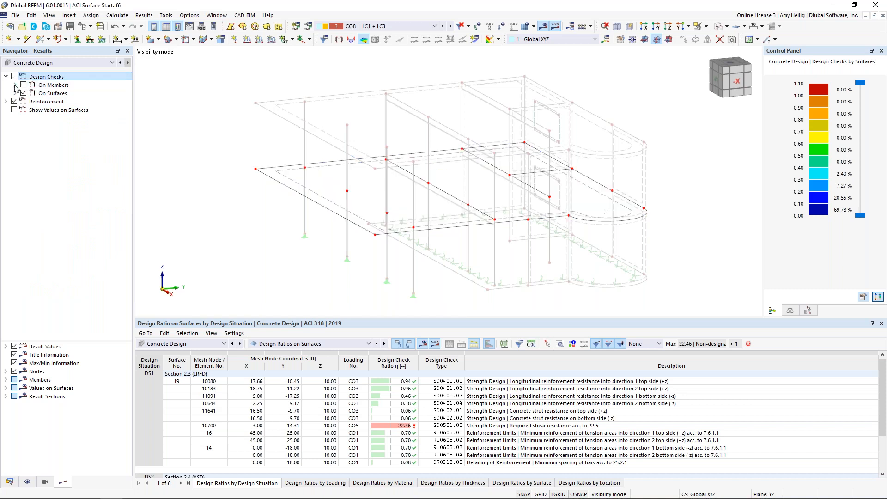
click(7, 102)
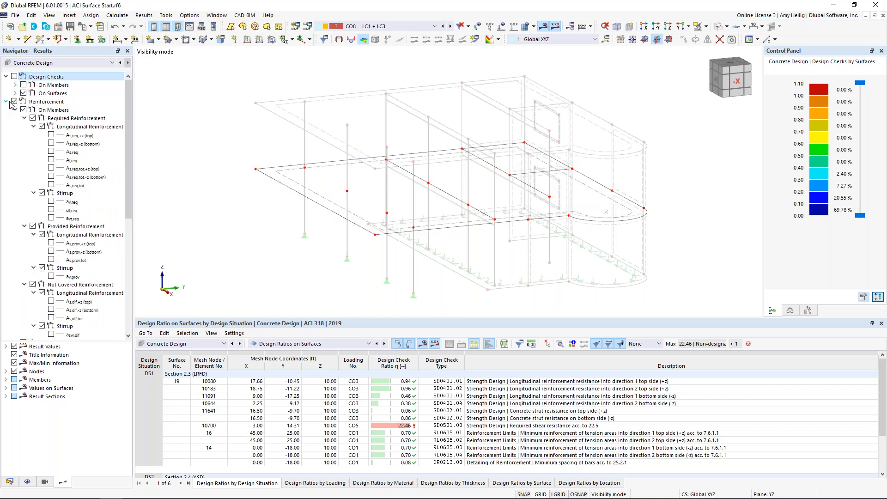
click(15, 110)
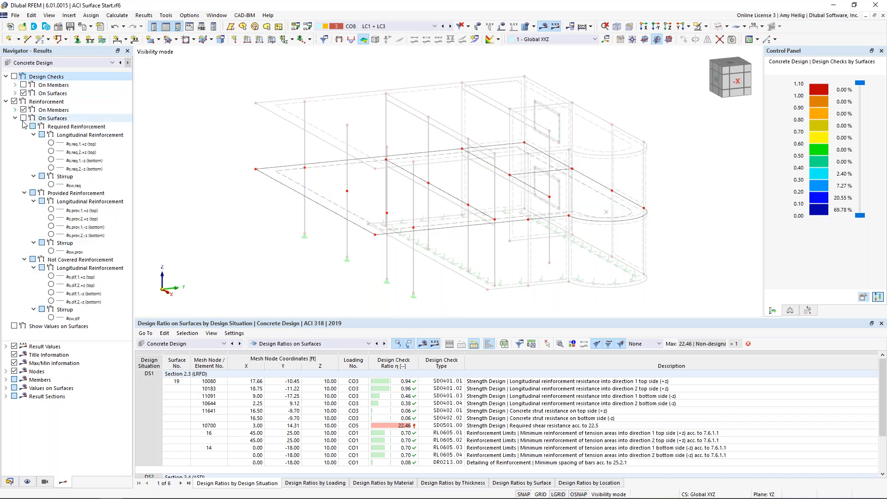
click(51, 143)
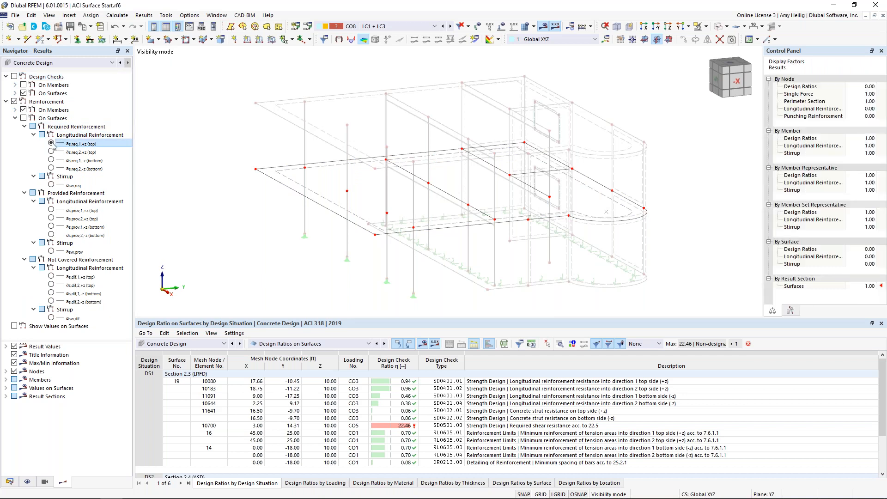
click(23, 118)
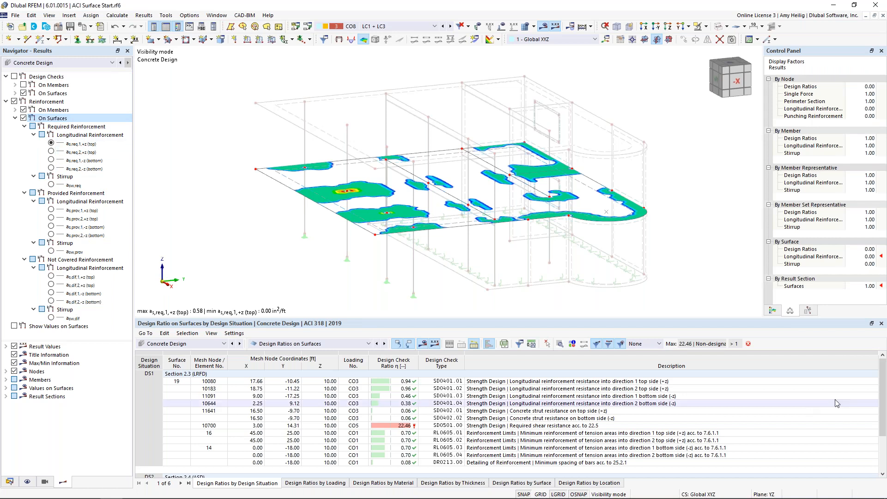
click(773, 311)
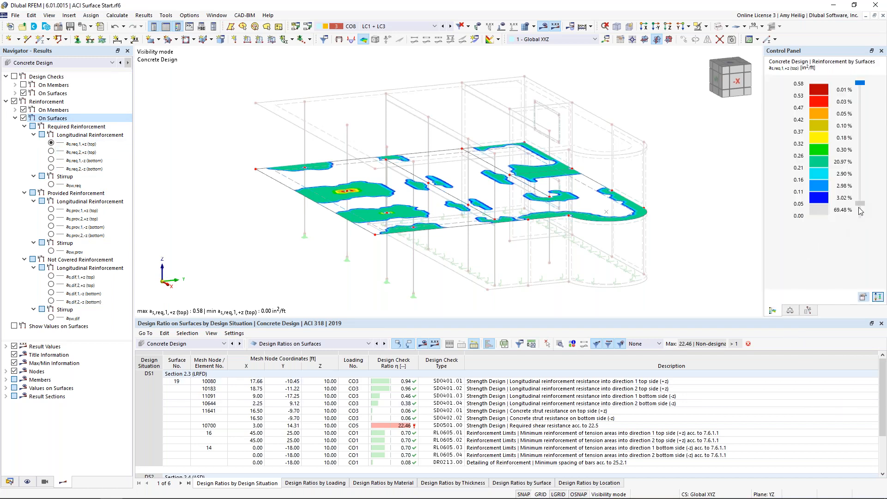
drag(858, 204, 859, 215)
Review the slab's required longitudinal reinforcement for direction 2 top and for directions 1 and 2 bottom.
click(53, 152)
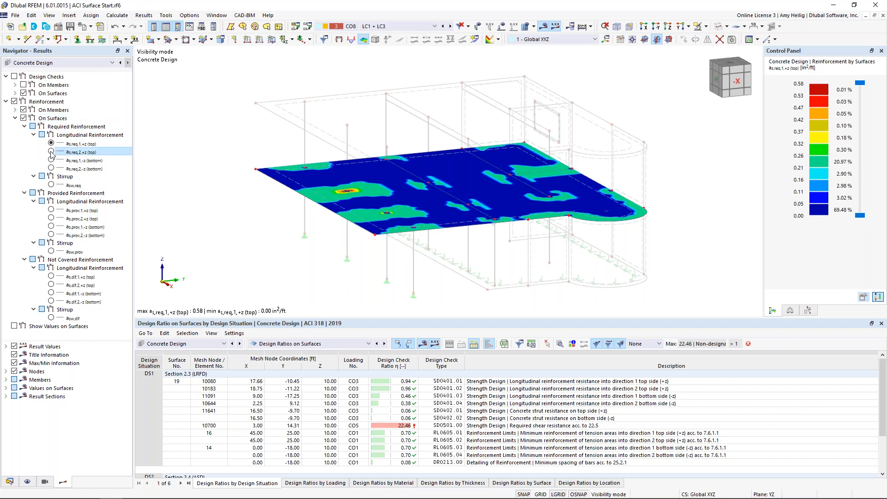
click(51, 160)
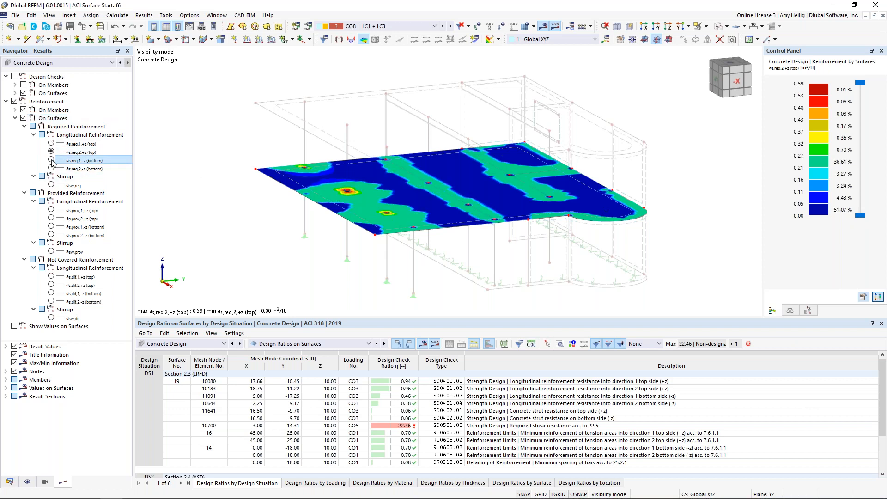
click(51, 168)
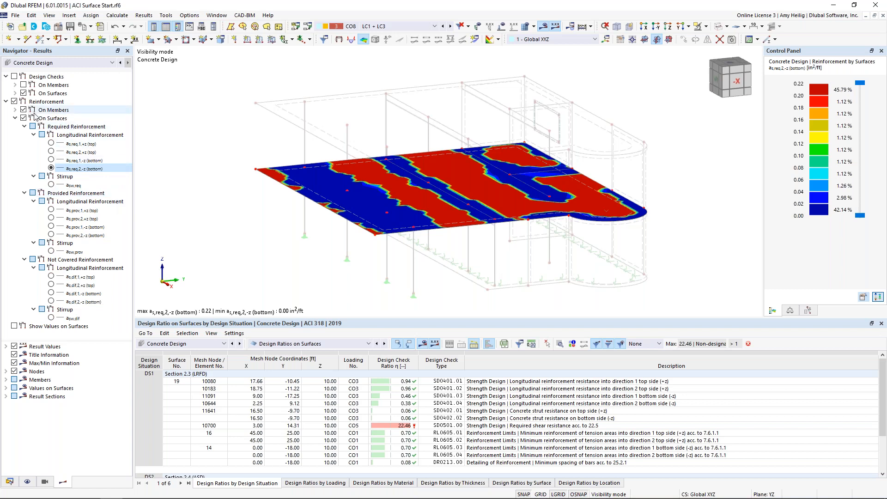
click(6, 101)
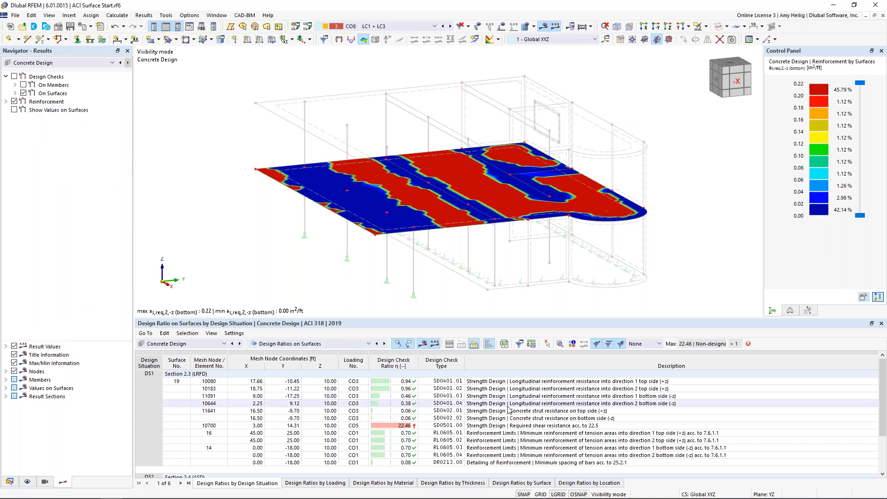
Cancel the visibility mode to bring back the full model, and hide the reinforcement results.
click(705, 27)
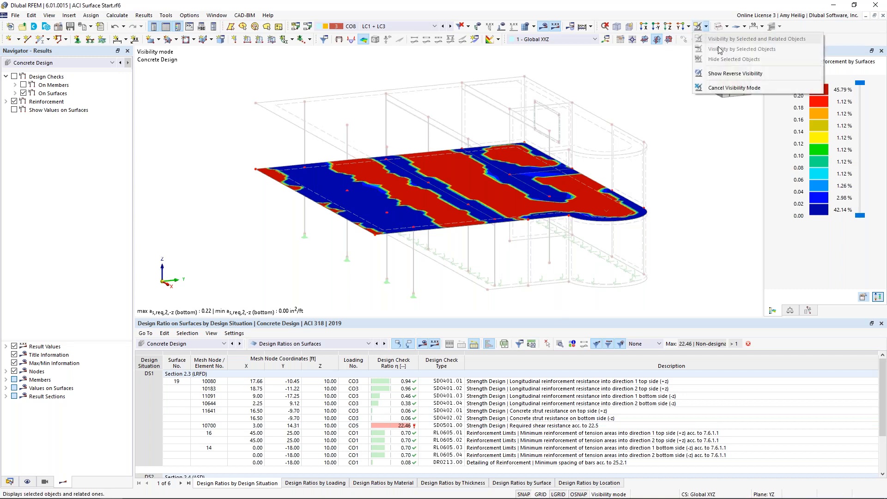
click(731, 88)
click(14, 101)
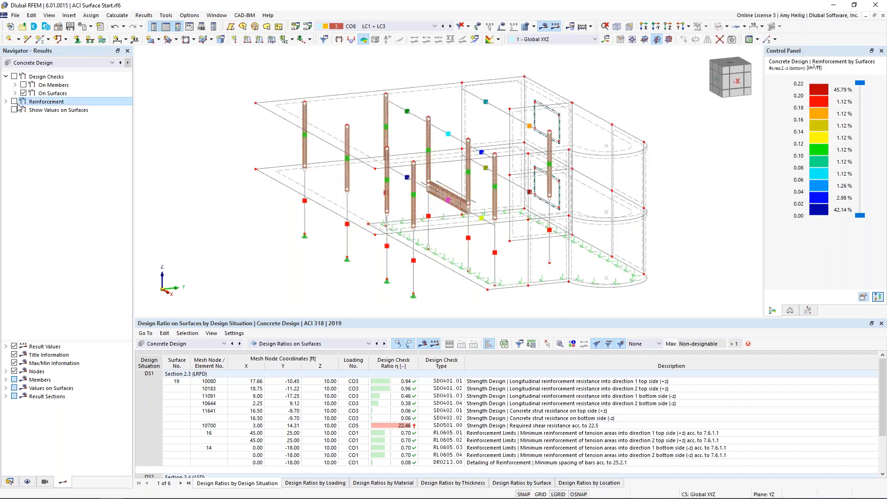
Show the design ratios on members listed by member, and enlarge the results table.
click(331, 343)
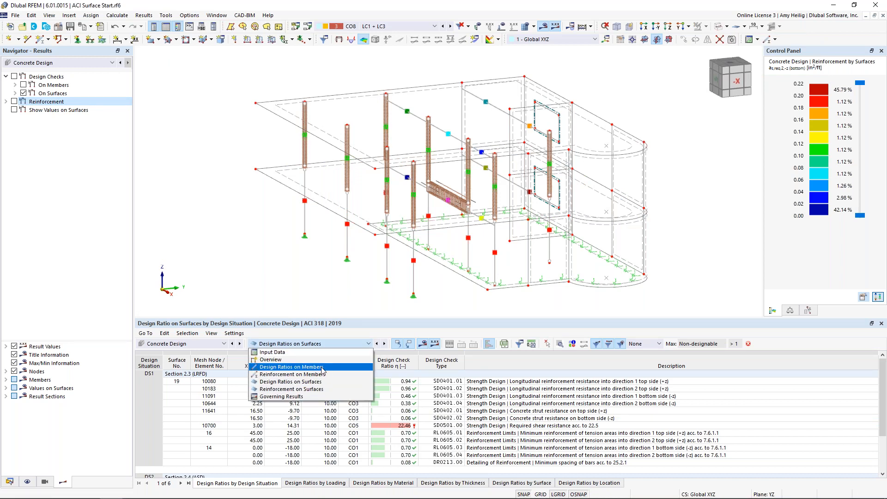
click(322, 367)
drag(414, 320, 413, 250)
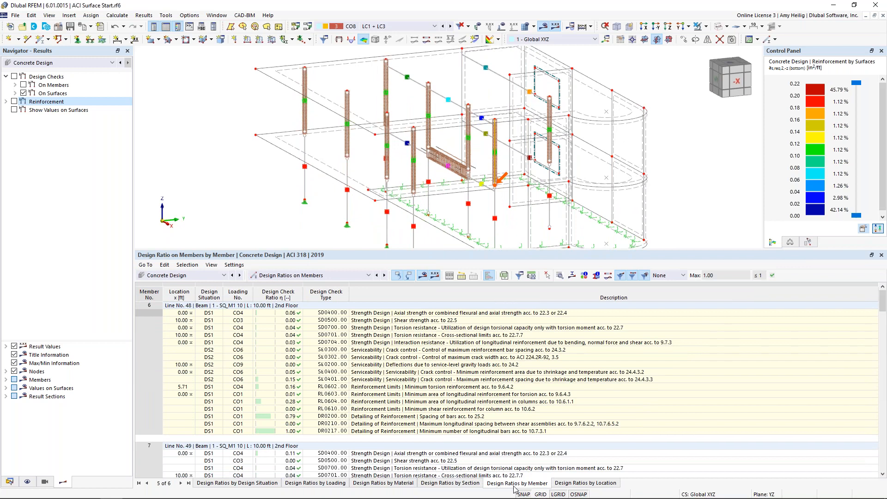
Examine member 6's service-level deflection check and its maximum reinforcement spacing crack control check, with a closer look at the column.
click(466, 365)
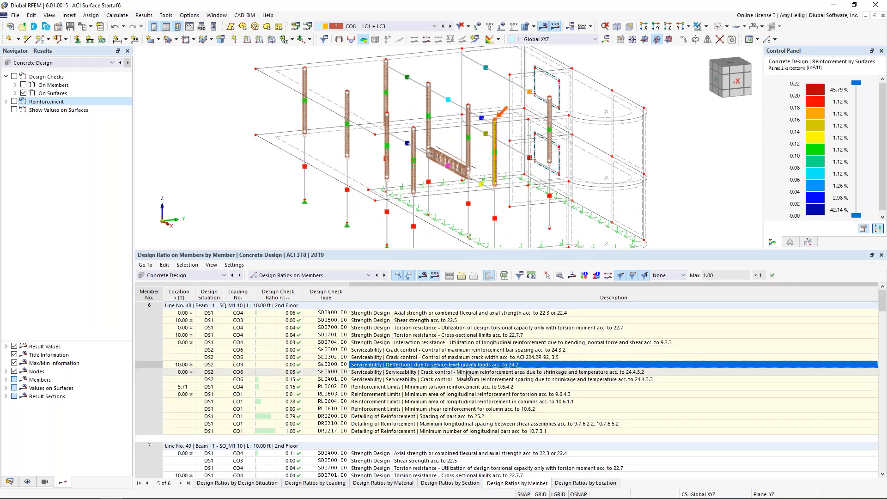
click(468, 379)
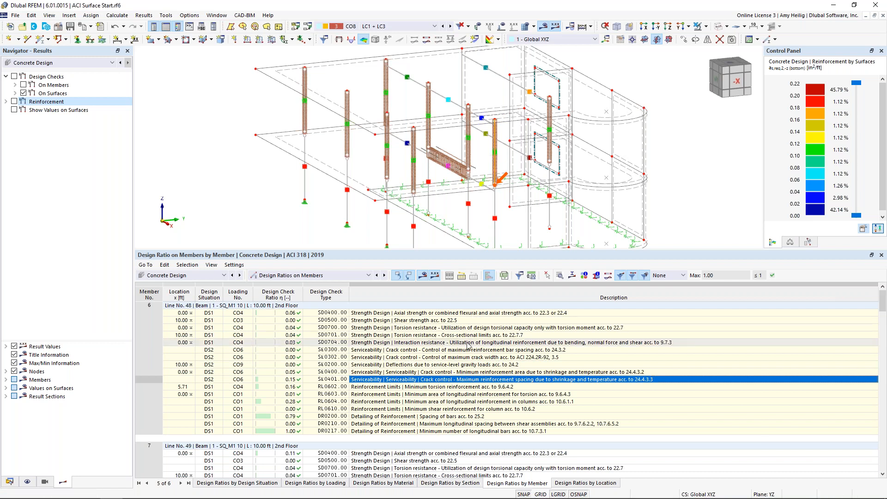
scroll(506, 174, up, 3)
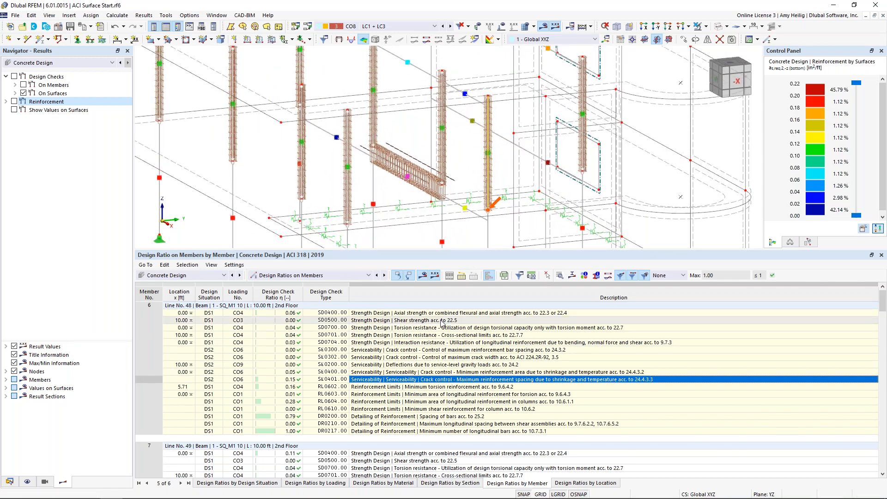
Bring up the design check details of member 6's DR0200 bar spacing check and activate the interaction diagram.
click(420, 417)
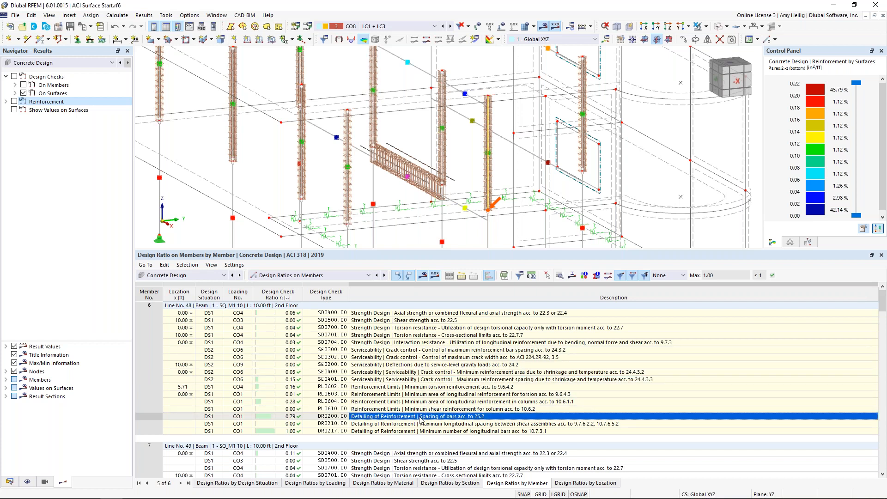
click(559, 276)
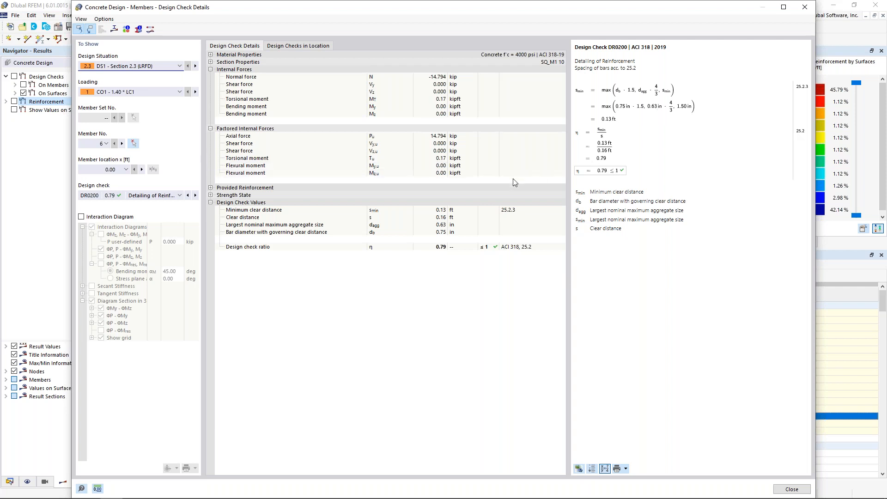
click(82, 217)
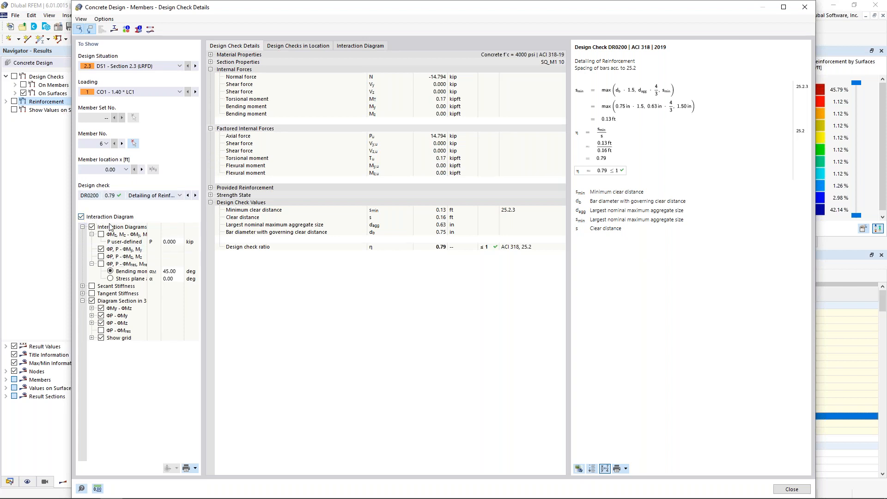
Examine the column's 2D and 3D interaction diagrams from different angles, and close the design check details.
click(359, 47)
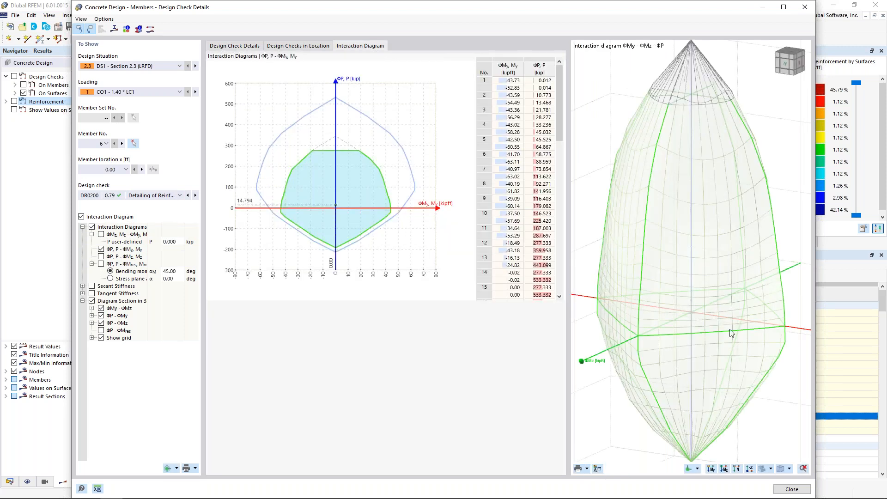
scroll(718, 303, down, 3)
ctrl+middle_drag(719, 303, 736, 336)
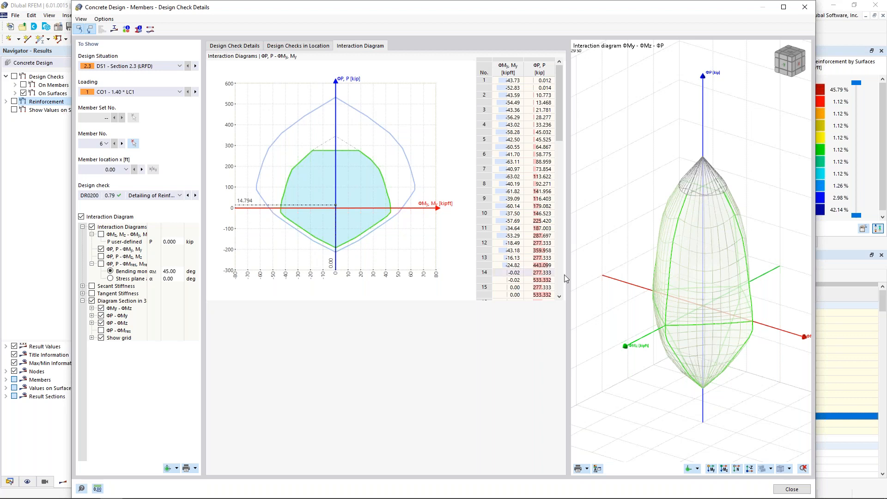
ctrl+middle_drag(647, 317, 656, 298)
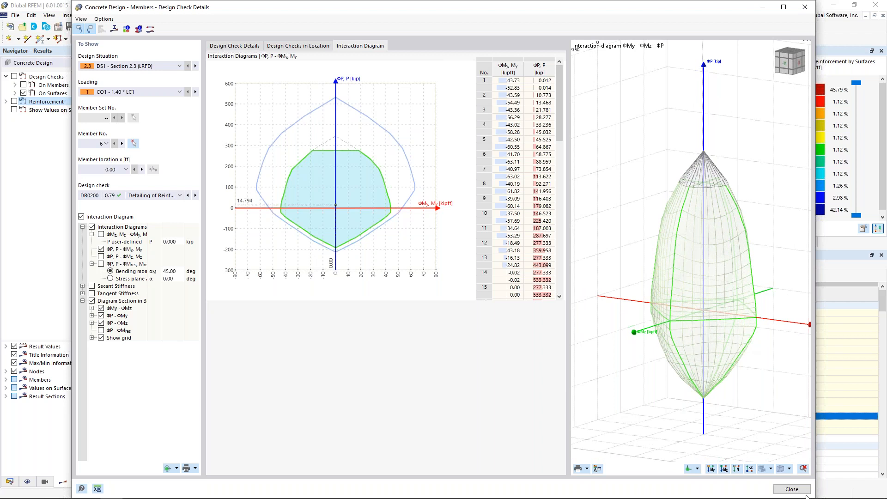
click(792, 488)
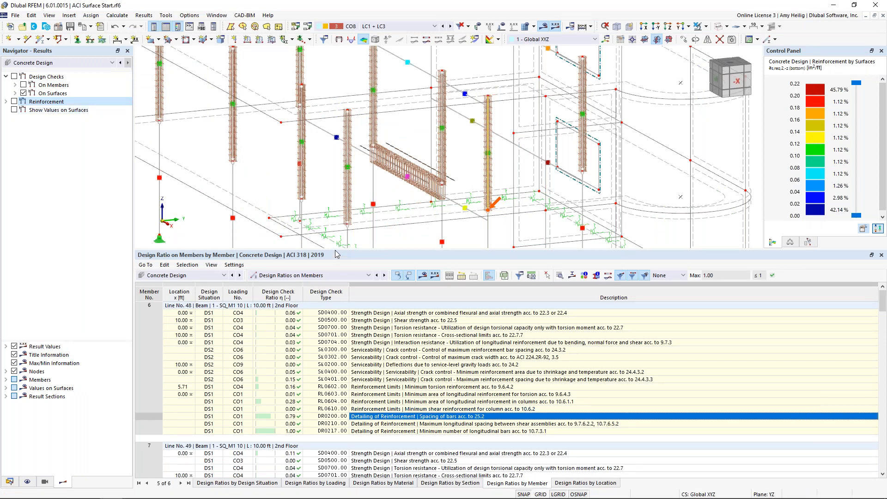
Reduce the results table height and isolate the second-floor slab together with its related objects.
drag(336, 251, 350, 321)
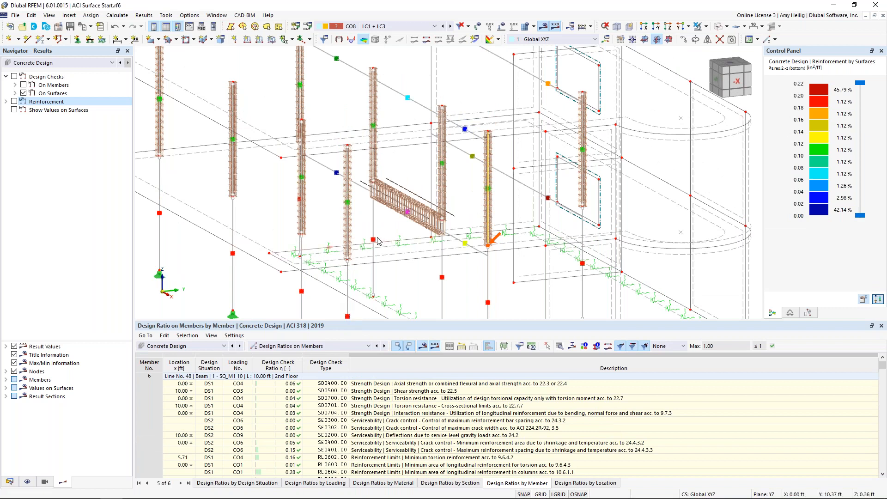
scroll(334, 277, down, 2)
middle_drag(335, 277, 421, 231)
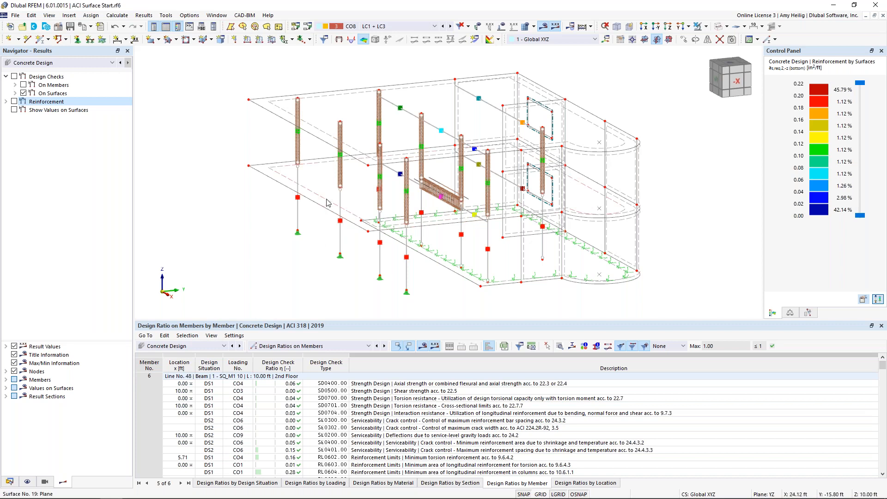
click(705, 26)
click(716, 40)
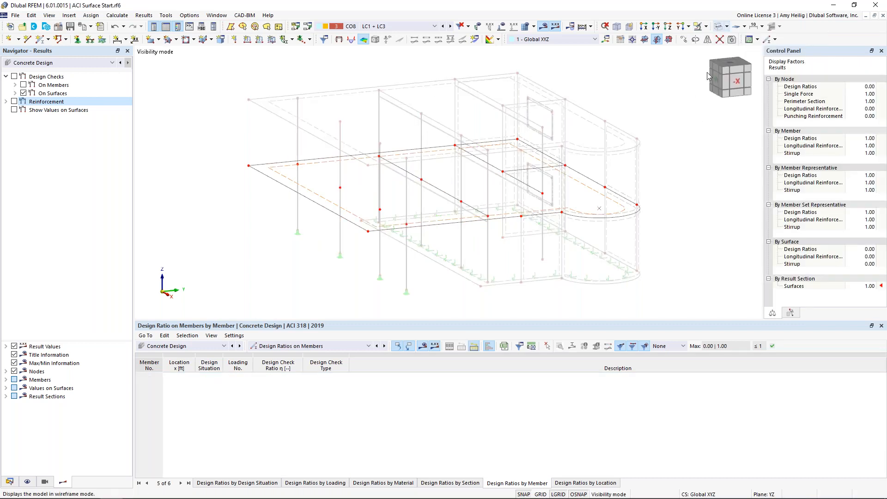
Turn off the display of hidden objects in the background and view the slab in plan along the -Z direction.
right_click(686, 140)
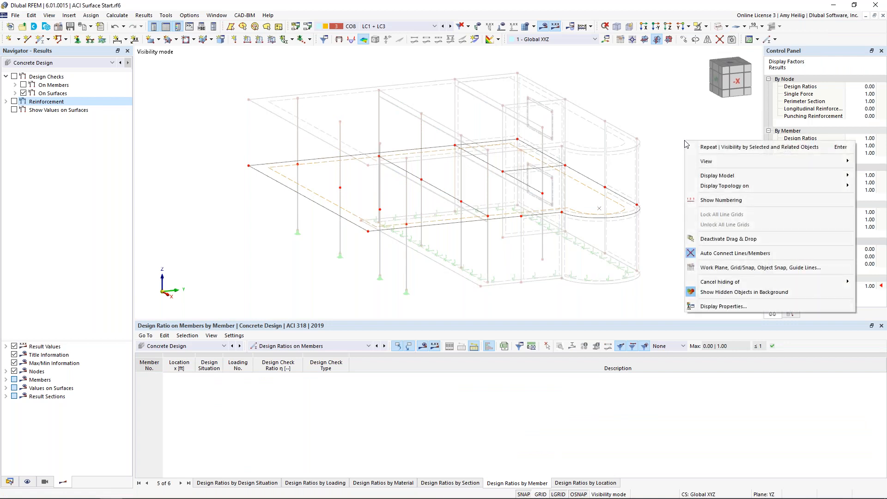
click(737, 292)
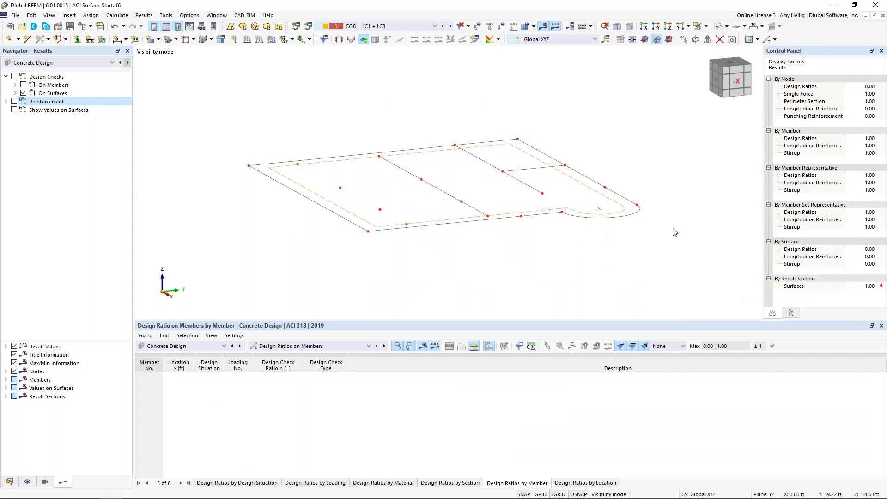
click(687, 27)
click(704, 60)
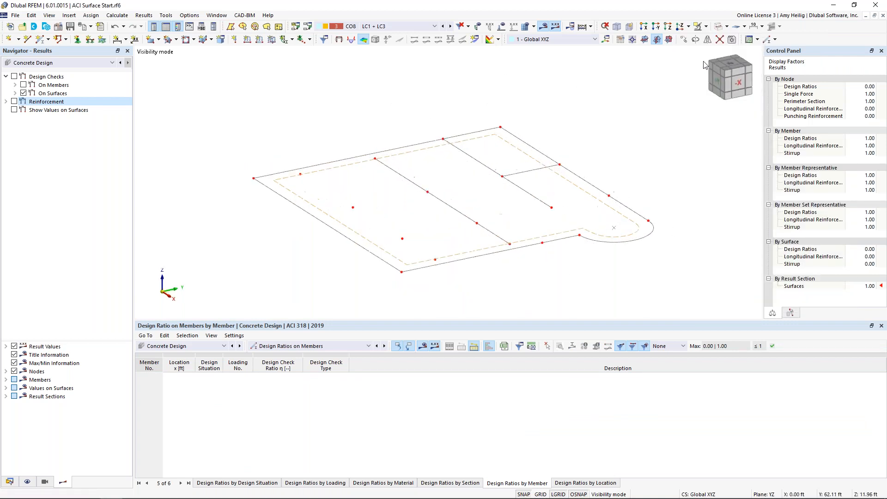
Redisplay the reinforcement results and review the slab's required longitudinal reinforcement in plan for directions 1 and 2, top and bottom.
click(6, 101)
click(14, 102)
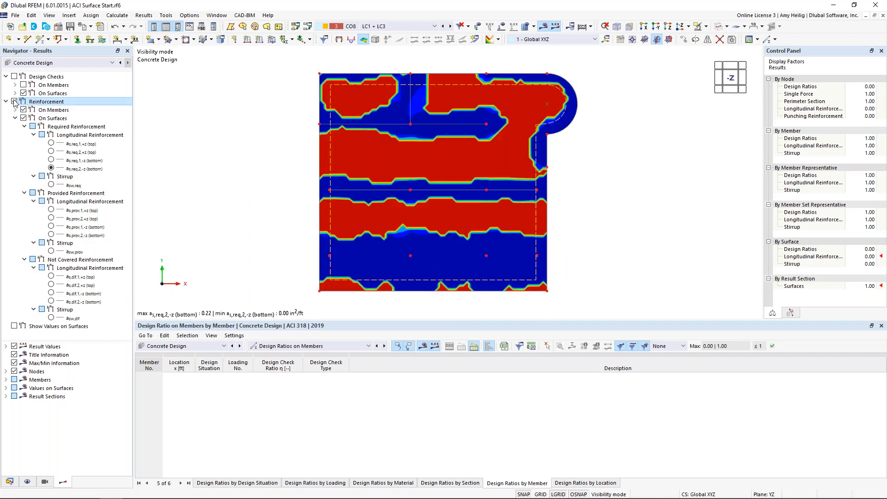
click(50, 143)
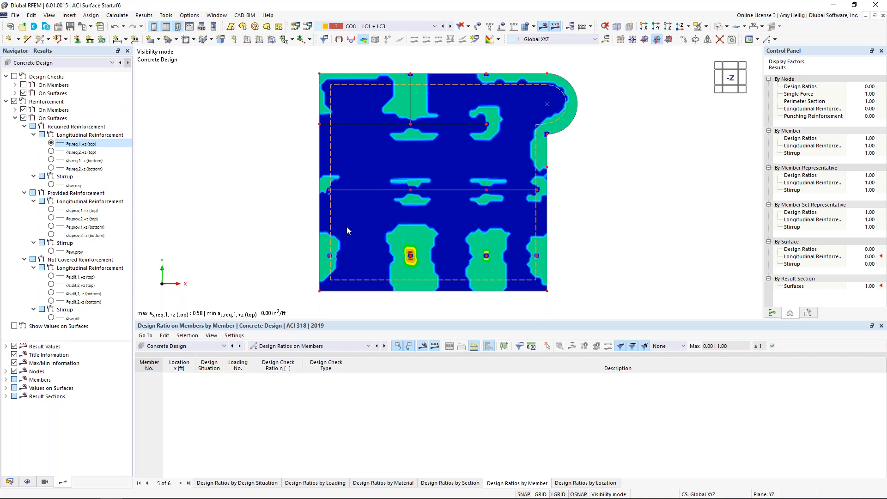
click(50, 151)
click(51, 159)
click(51, 168)
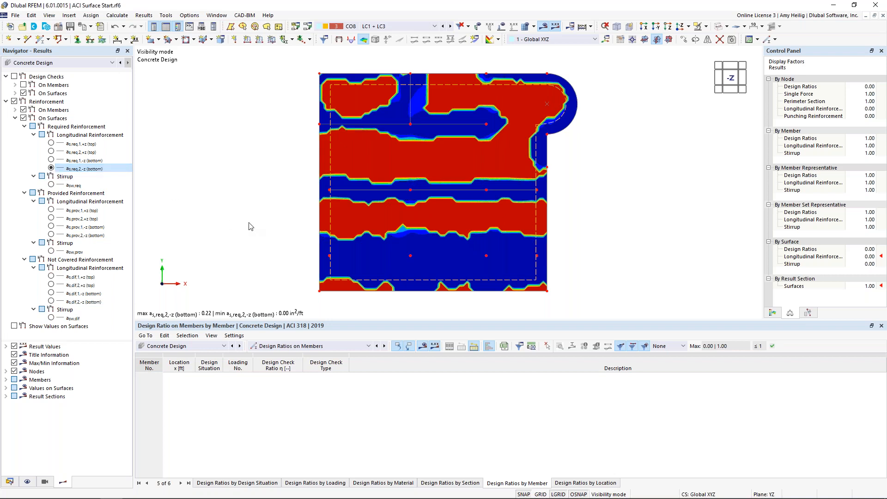
Create a new printout report based on the "Input data and reduced results" template.
click(100, 27)
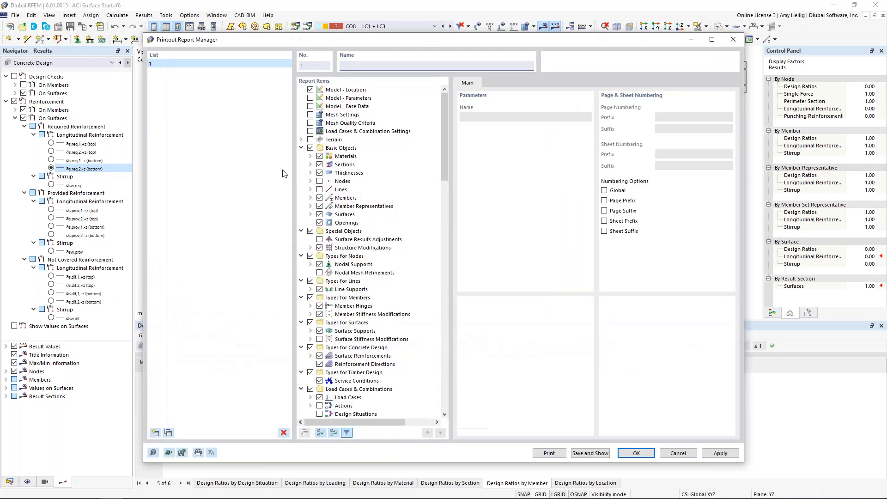
drag(442, 121, 453, 280)
scroll(456, 327, down, 1)
drag(445, 342, 444, 101)
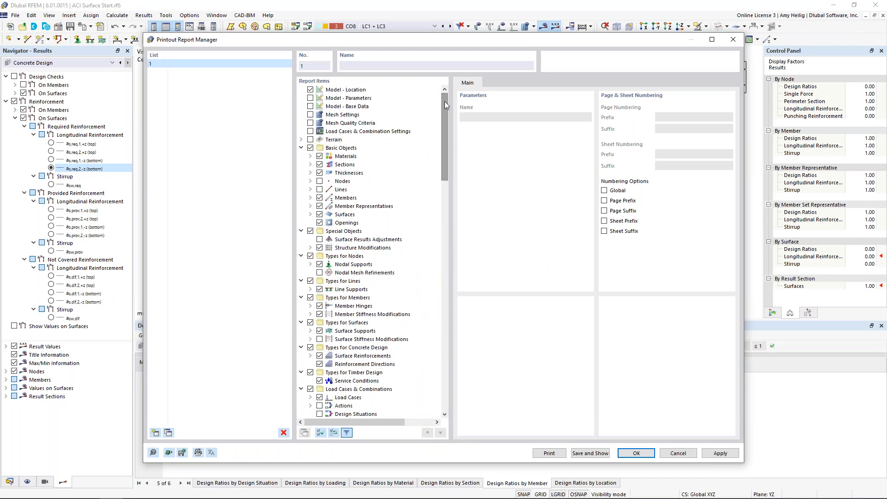
click(169, 453)
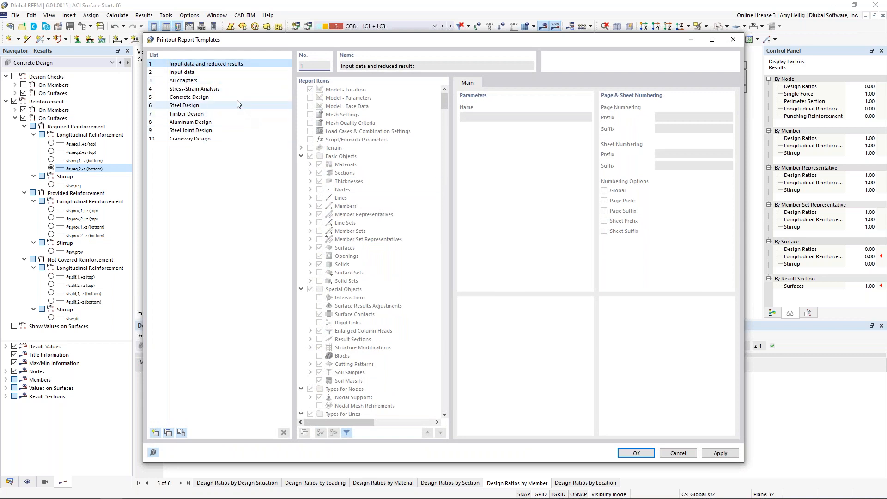
click(642, 452)
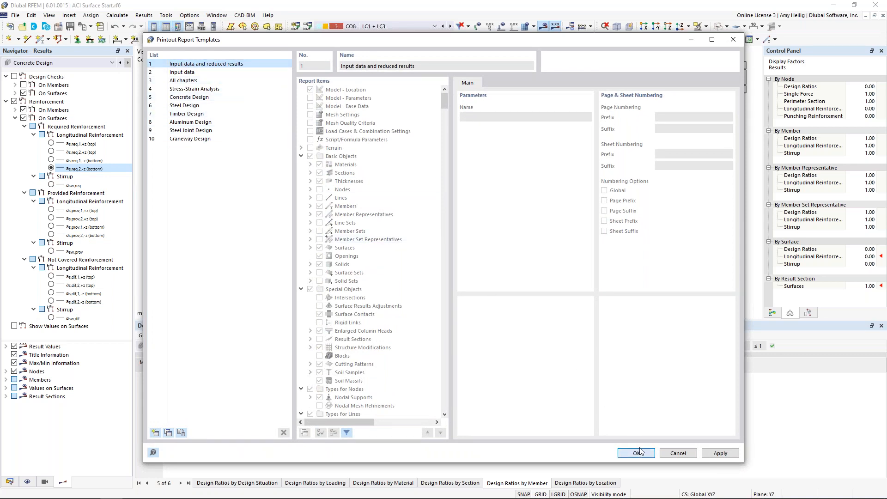
click(640, 453)
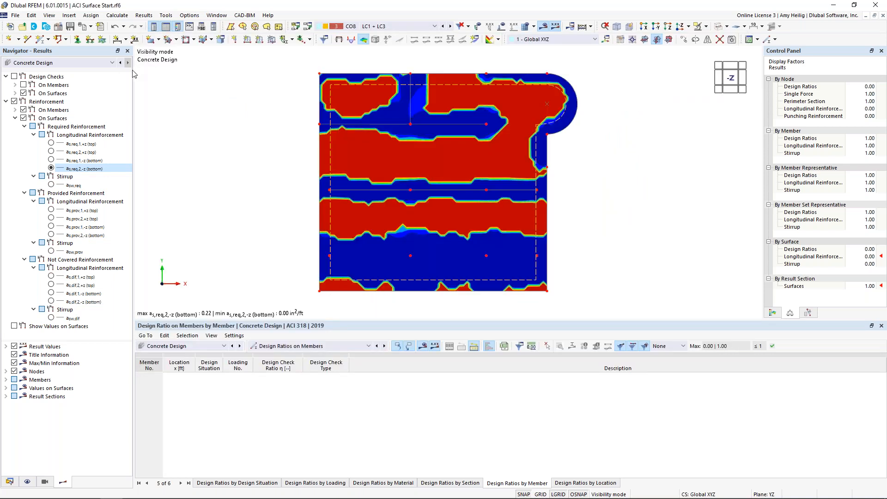
Start a graphic printout to the printout report and set it to full page height with multi print.
click(91, 27)
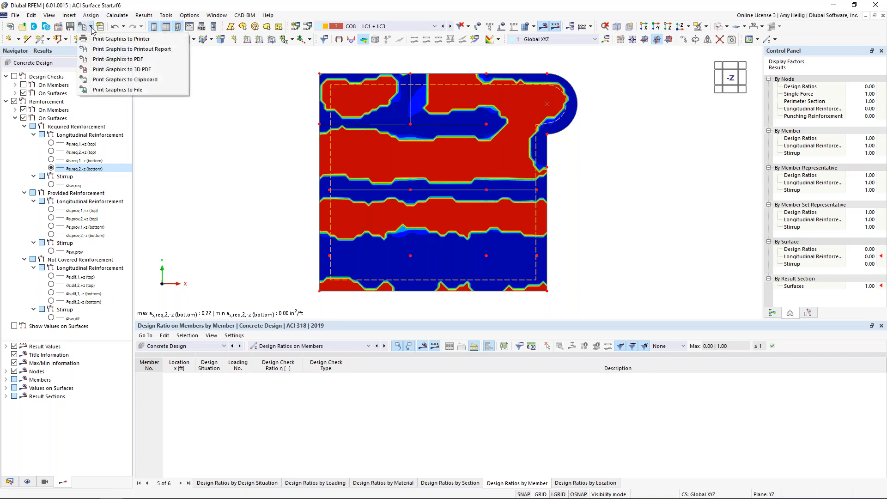
click(98, 49)
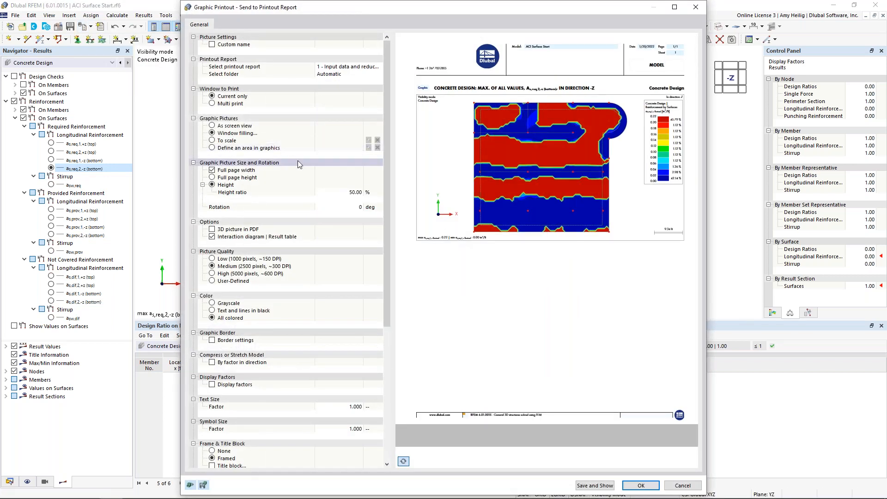
click(213, 177)
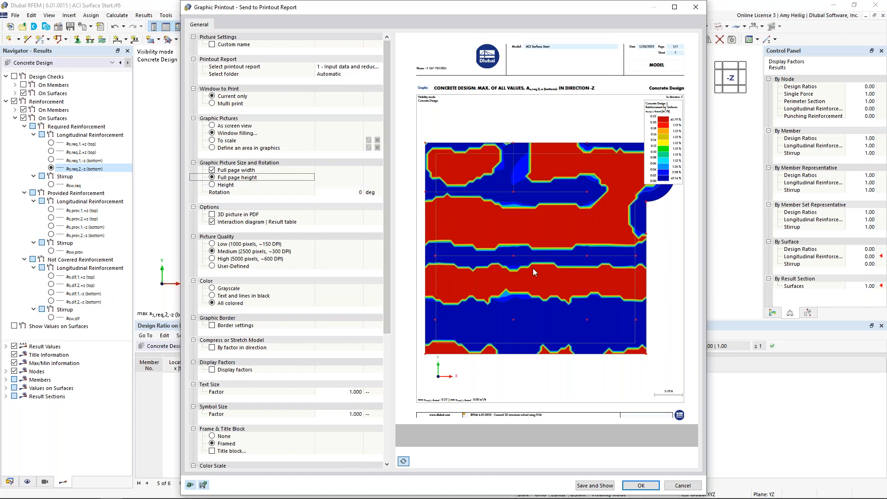
click(211, 104)
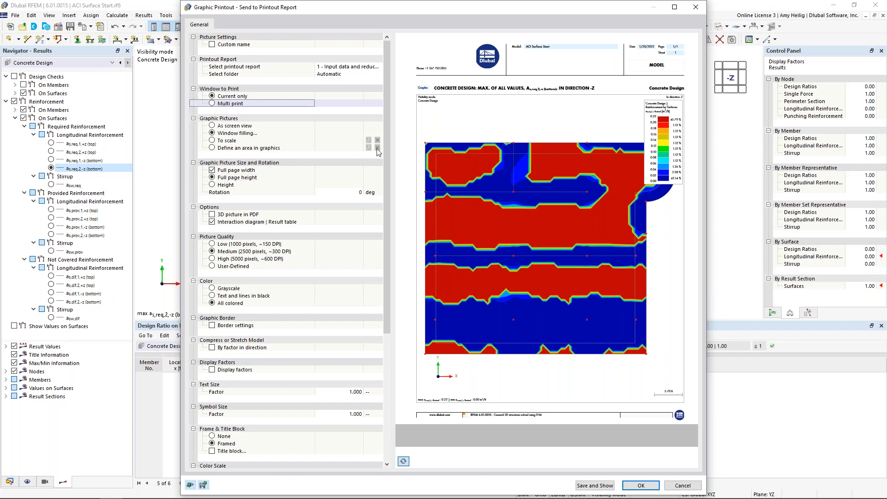
click(227, 104)
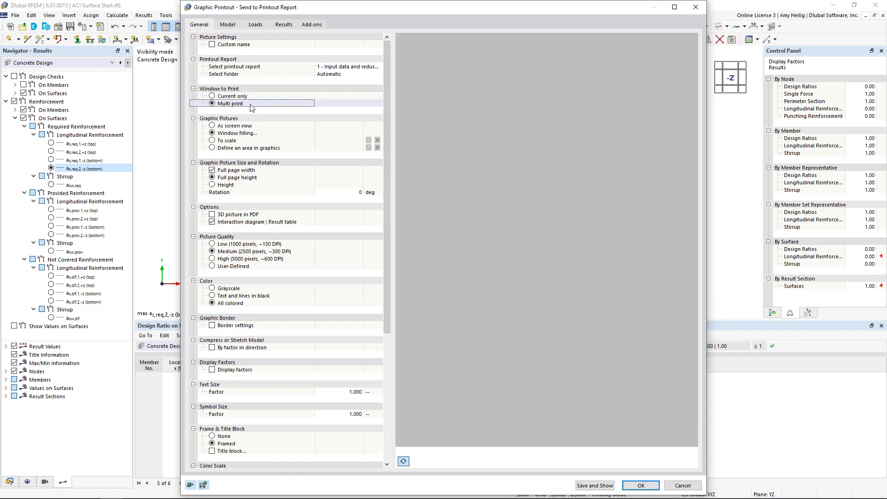
Include the surfaces' required longitudinal reinforcement for directions 1 and 2, top and bottom, in the multi print and send the graphics to the report.
click(312, 25)
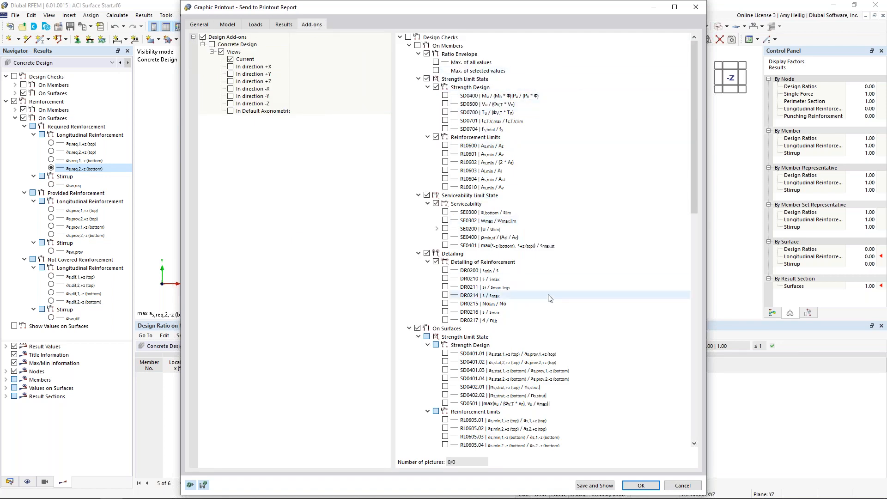
click(408, 46)
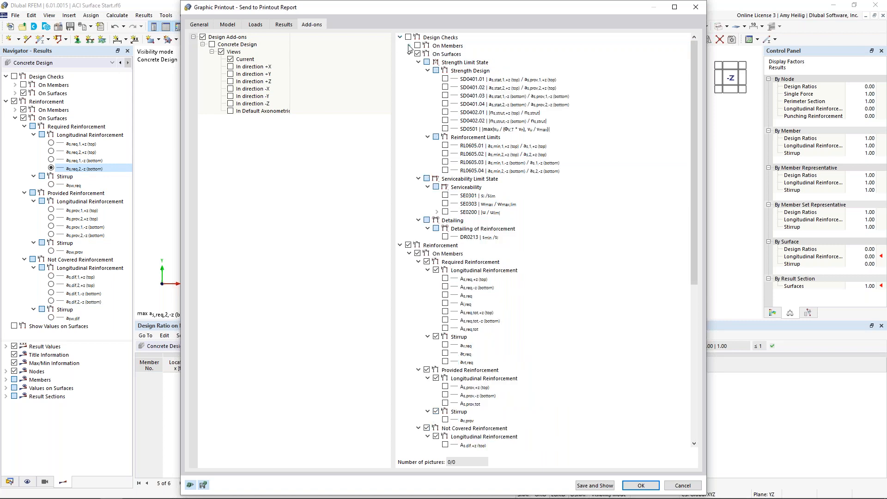
click(409, 54)
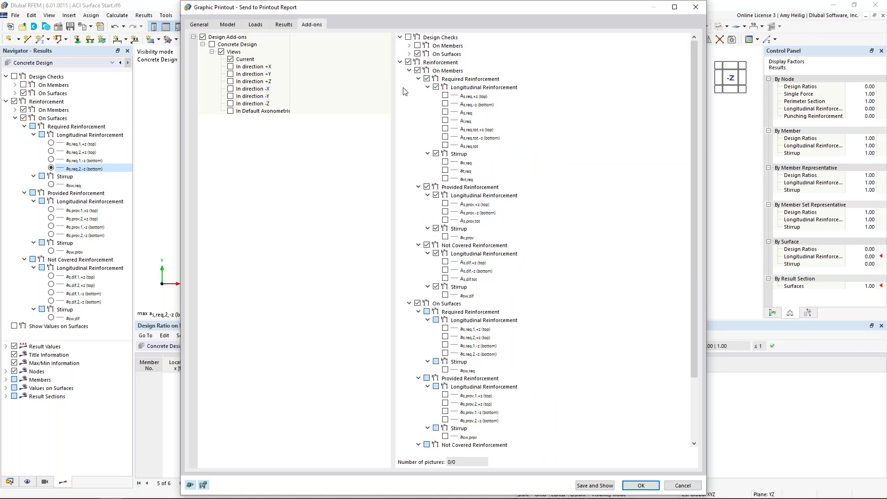
click(409, 71)
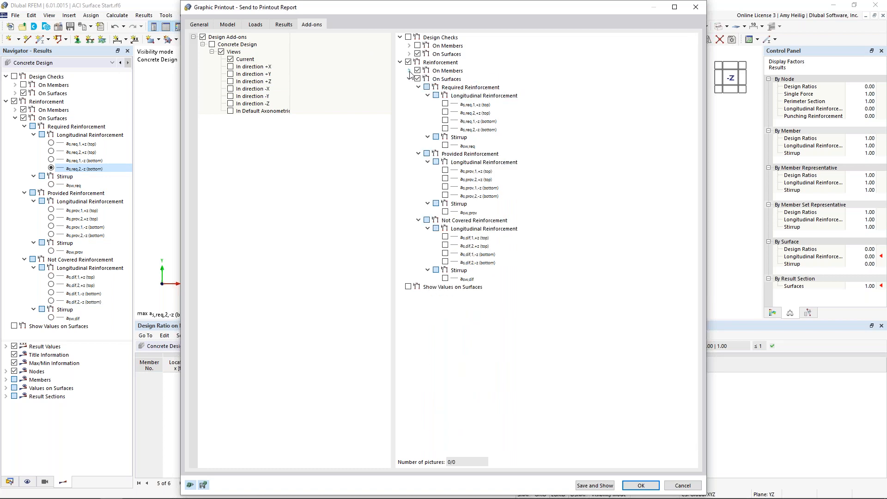
click(445, 104)
click(444, 112)
click(445, 120)
click(445, 129)
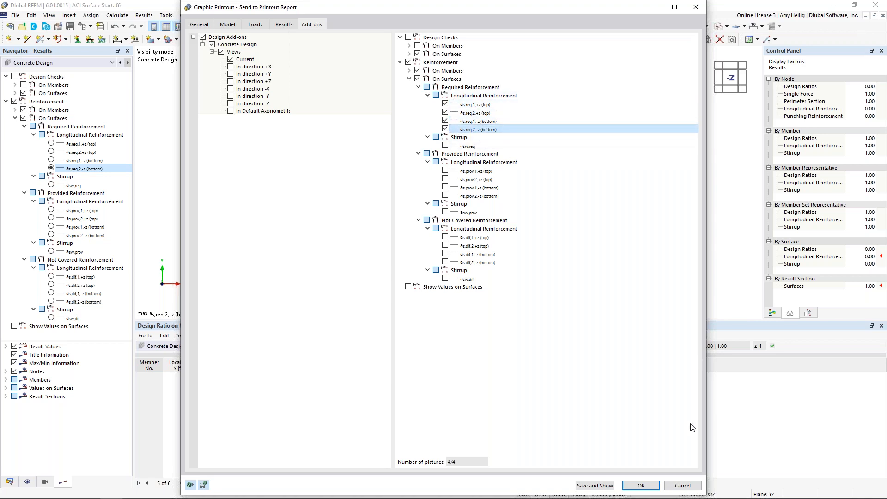
click(653, 484)
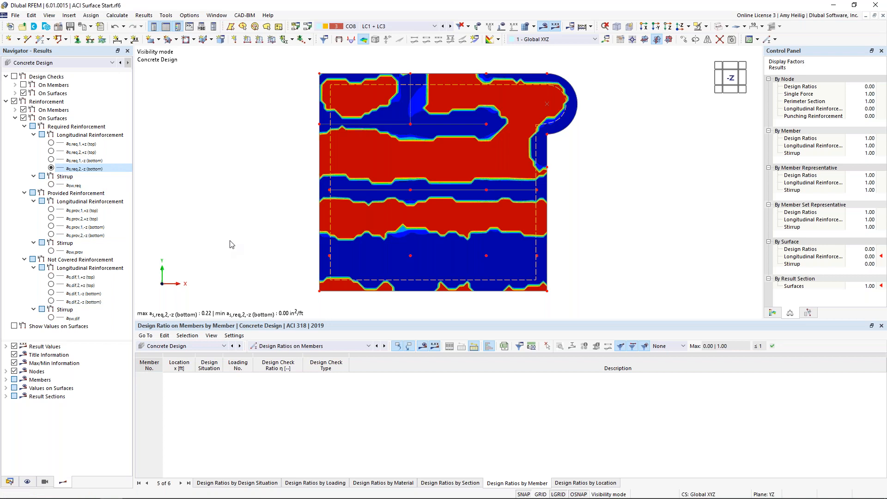
Open the printout report "1 - Input data and reduced results" from the model data.
click(10, 482)
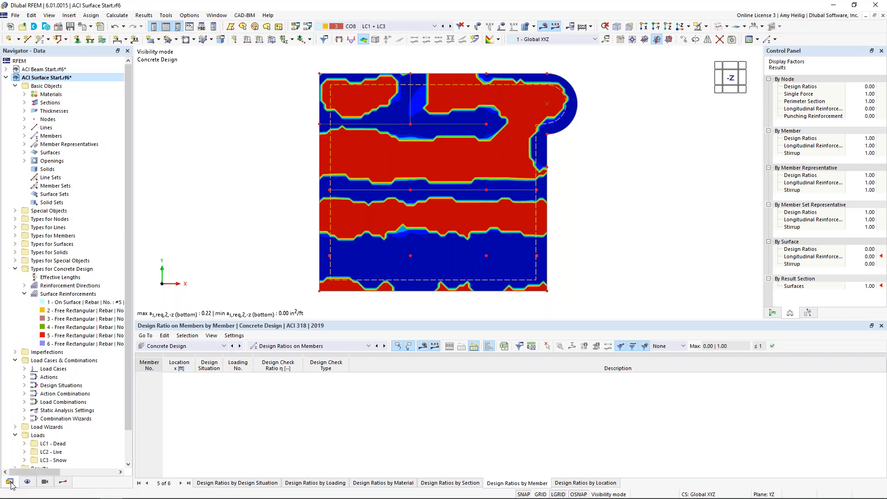
scroll(39, 402, down, 1)
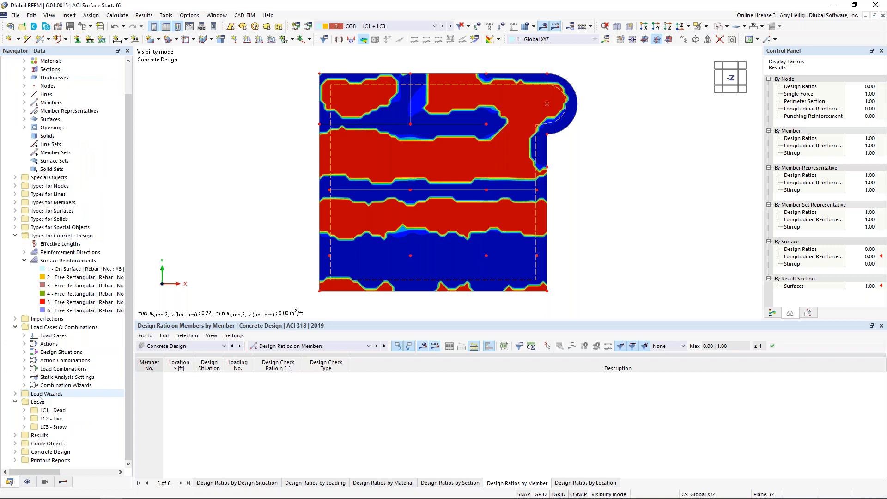
click(16, 460)
click(60, 463)
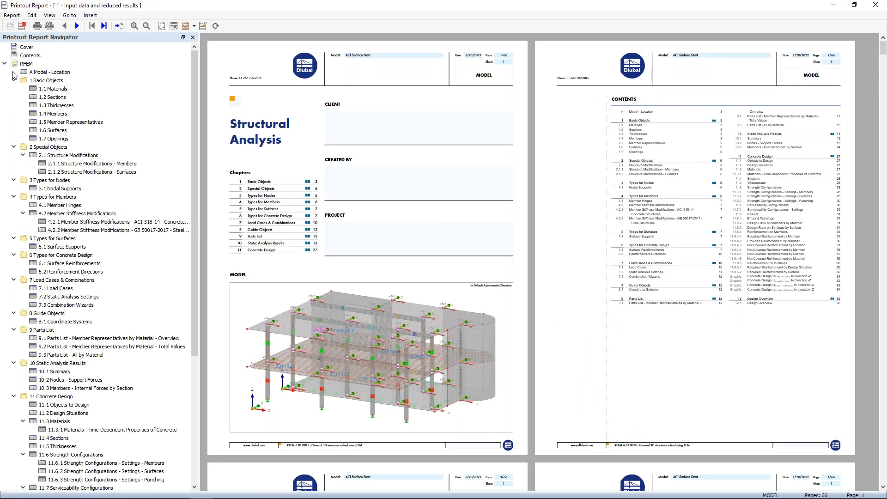
Collapse report chapters 1 to 10, from Basic Objects to Static Analysis Results, keeping Concrete Design expanded.
click(13, 80)
click(13, 88)
click(13, 97)
click(14, 105)
click(13, 114)
click(14, 122)
click(14, 130)
click(14, 138)
click(14, 147)
click(14, 155)
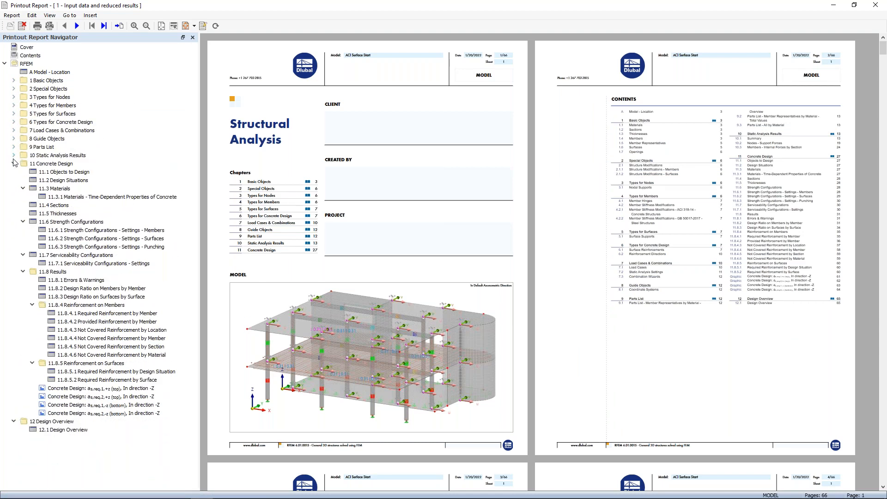
click(14, 164)
click(13, 165)
Look through the report's model data pages and the four plan graphics of the slab's required reinforcement, and close the report.
scroll(477, 218, down, 1)
ctrl+scroll(390, 198, up, 2)
scroll(388, 197, down, 10)
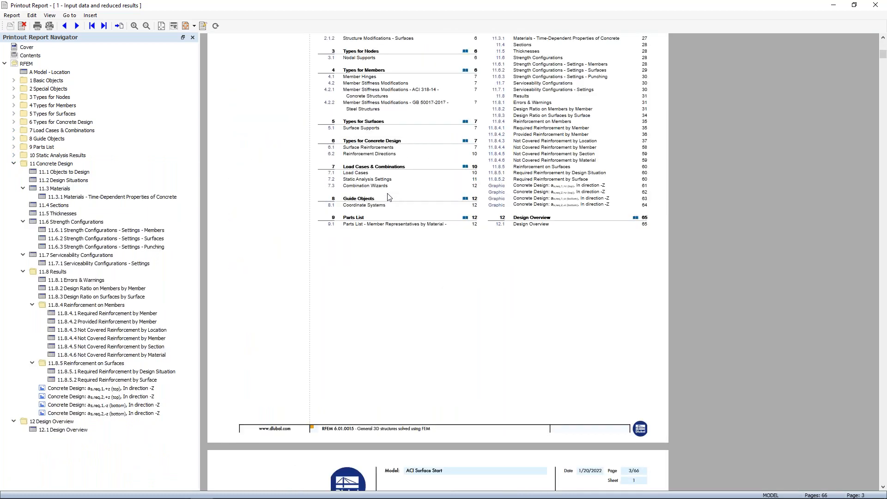
scroll(388, 197, down, 18)
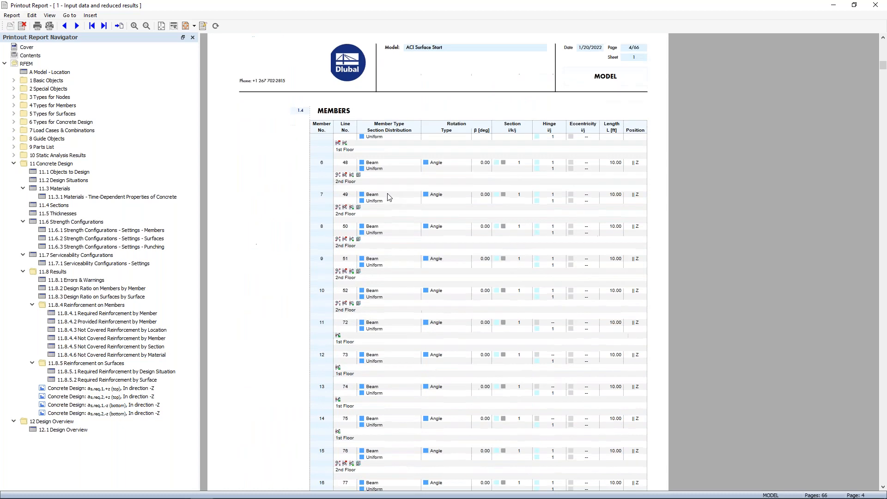
scroll(387, 198, down, 18)
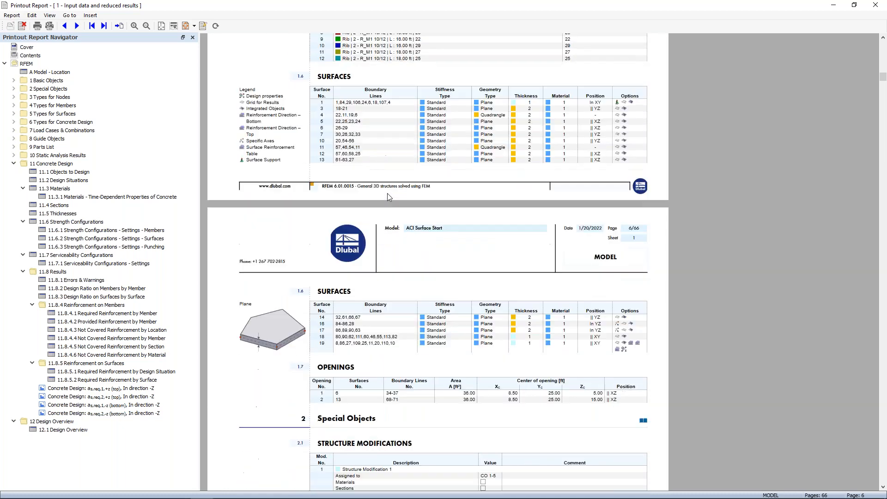
click(145, 390)
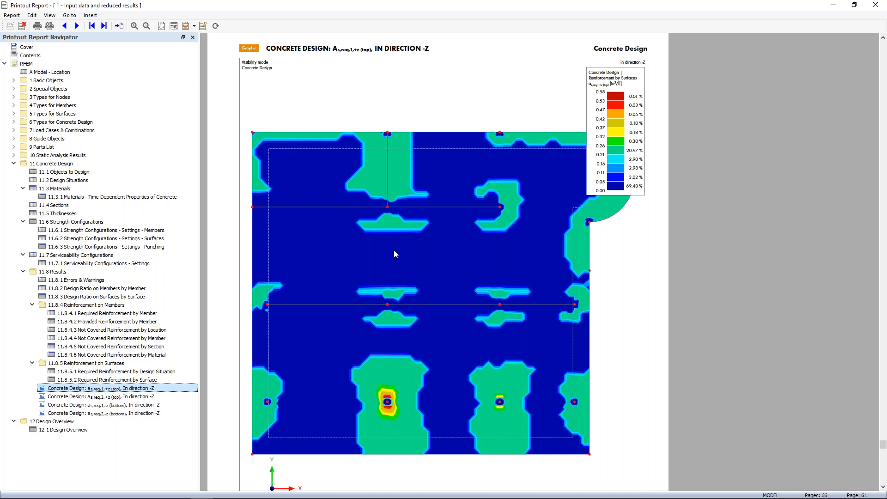
ctrl+scroll(394, 250, down, 2)
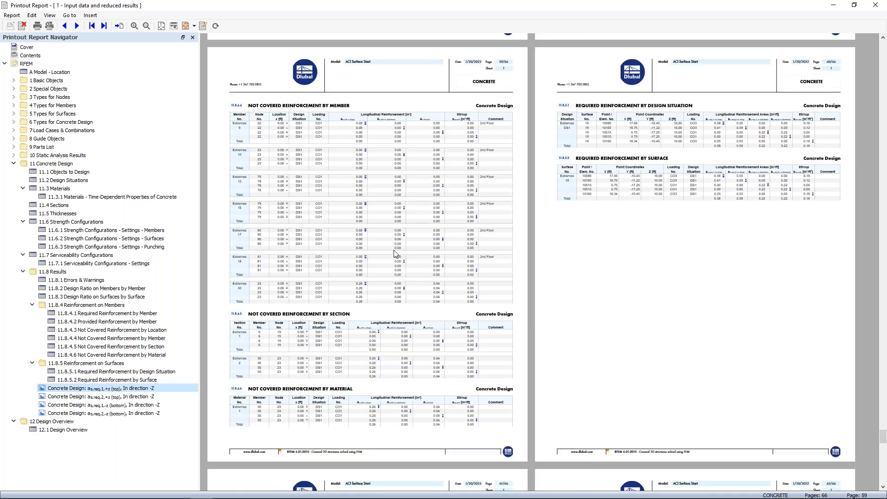
scroll(393, 253, down, 10)
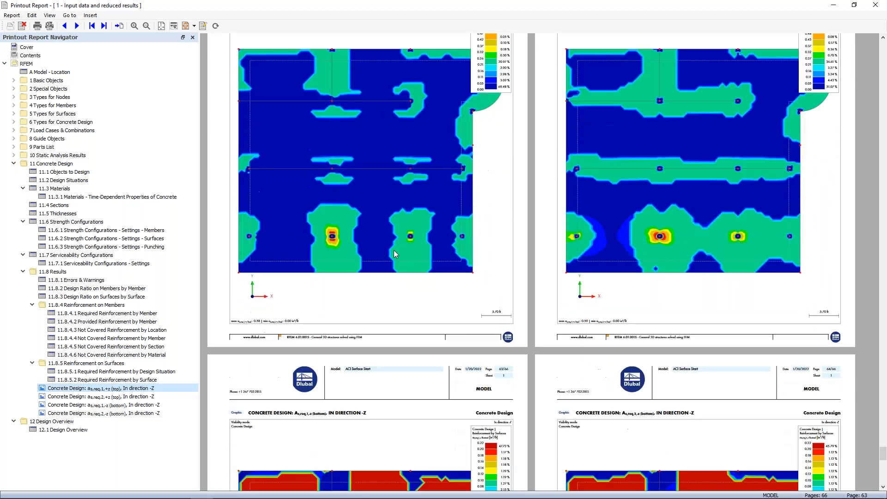
scroll(394, 250, down, 5)
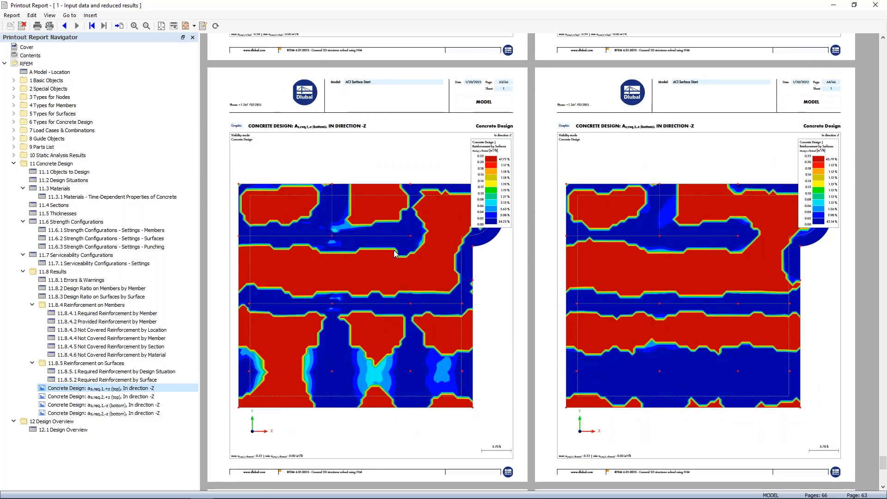
scroll(413, 228, up, 5)
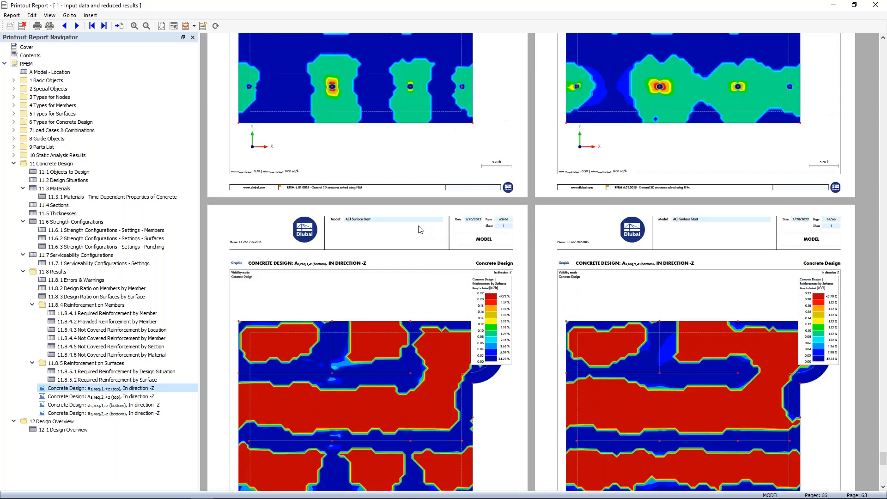
scroll(418, 226, up, 2)
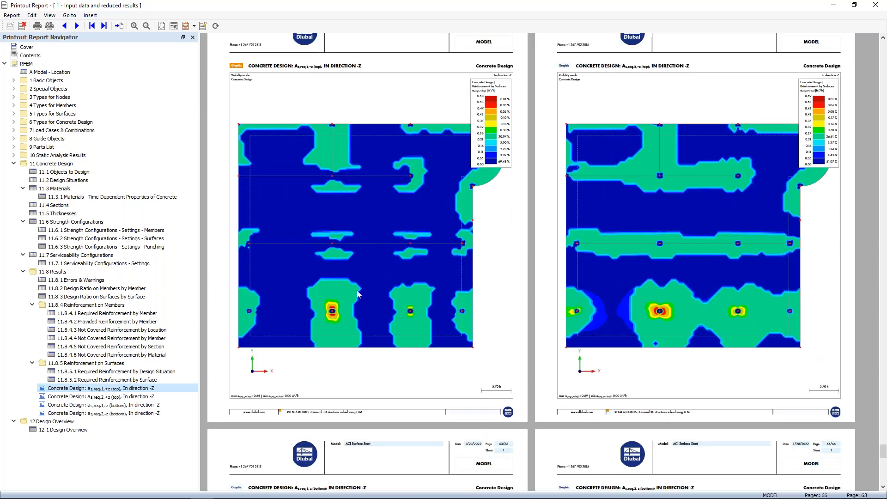
scroll(357, 293, up, 1)
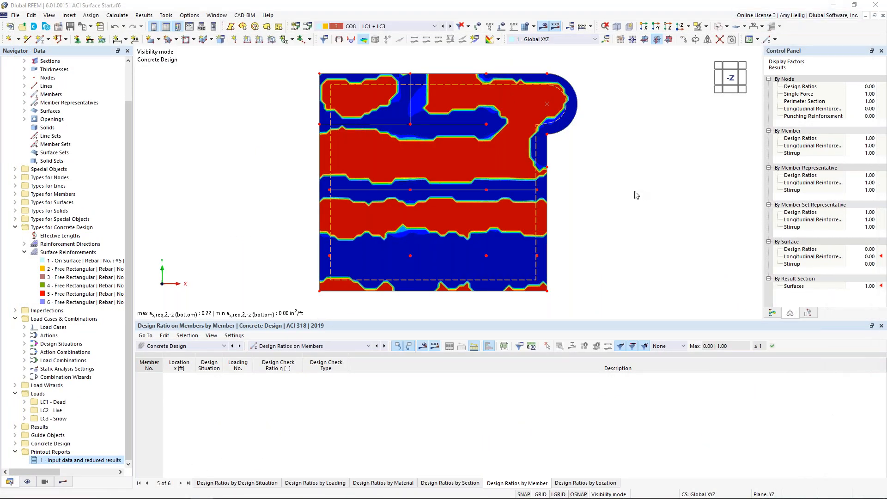
Cancel visibility mode, turn off the reinforcement results and show the whole model in isometric view.
click(706, 26)
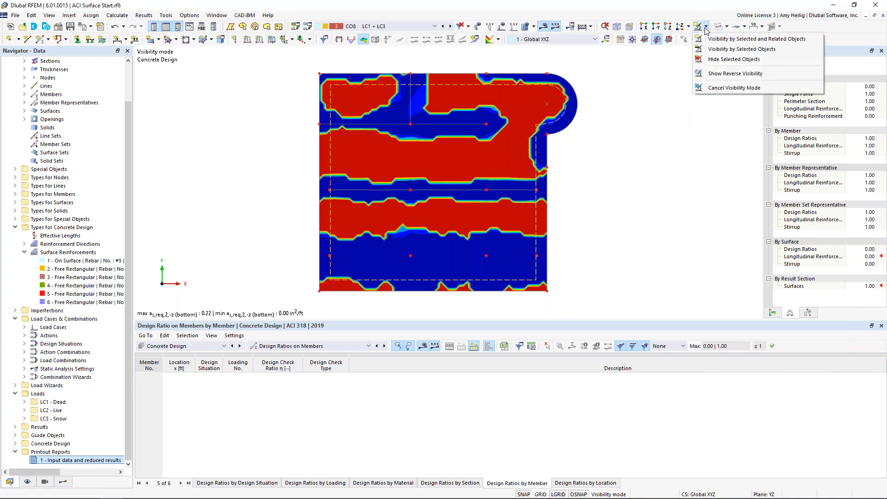
click(725, 90)
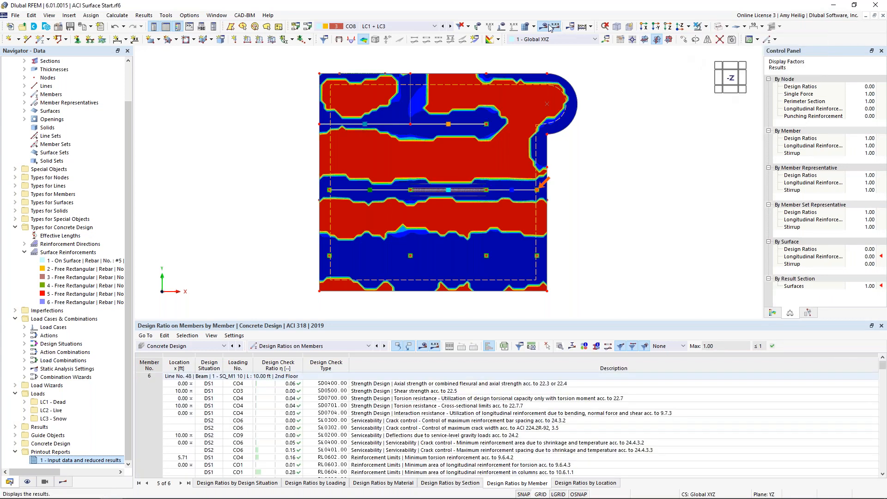
click(63, 481)
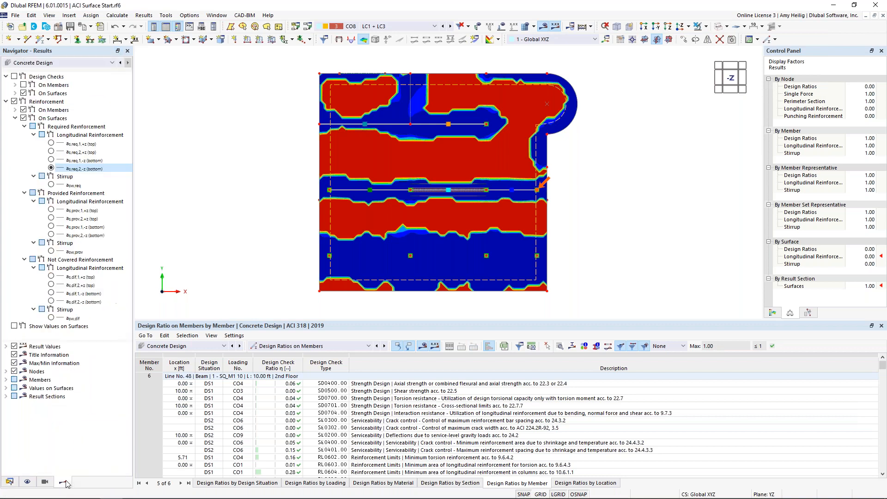
click(14, 101)
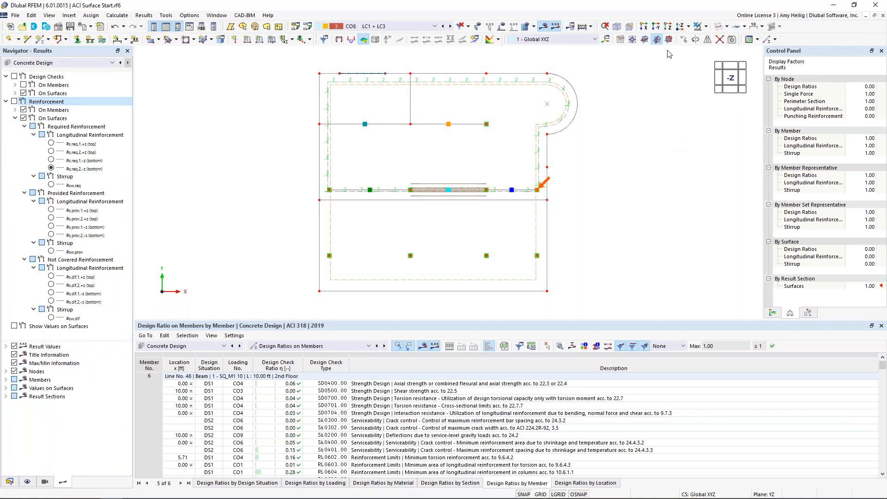
click(627, 28)
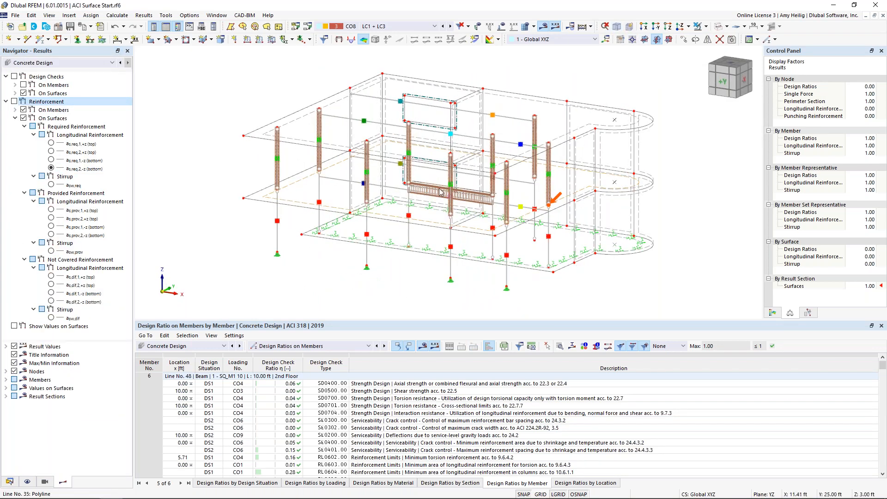
Isolate the second-floor rib, member 30, using visibility by selected and related objects.
click(434, 198)
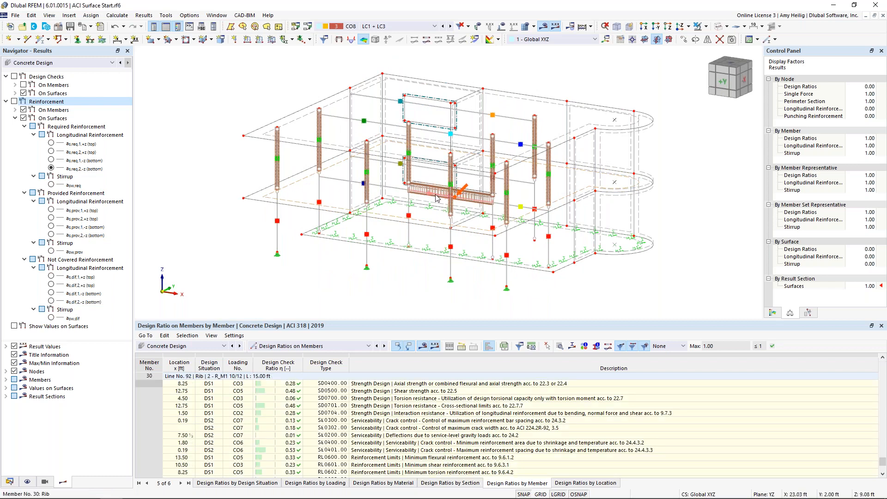
click(705, 27)
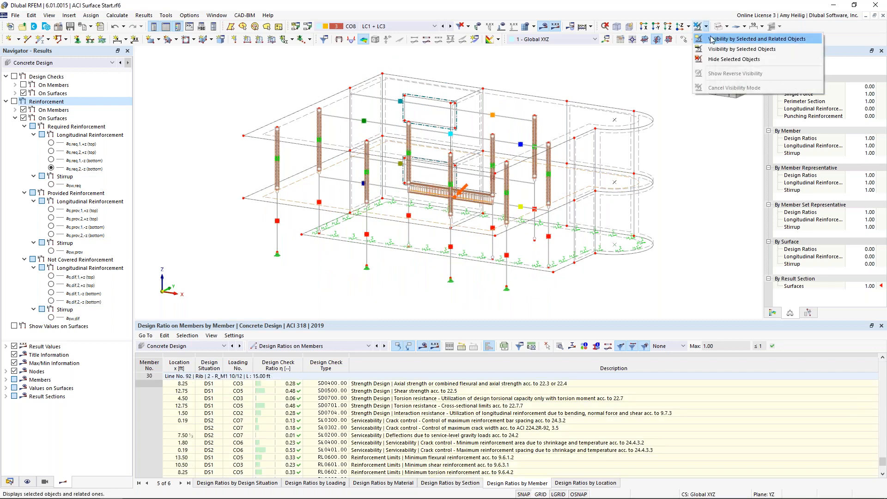
click(711, 39)
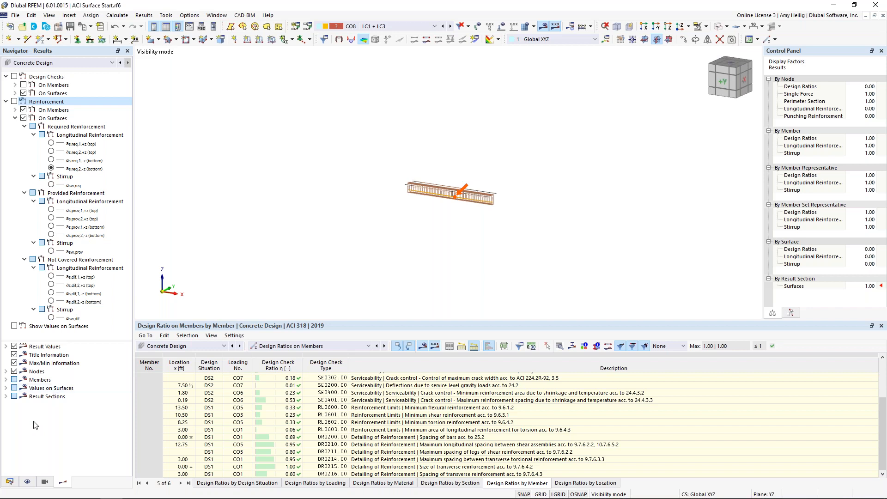
Hide the member reinforcement display and view the isolated rib in the Y-direction.
click(28, 481)
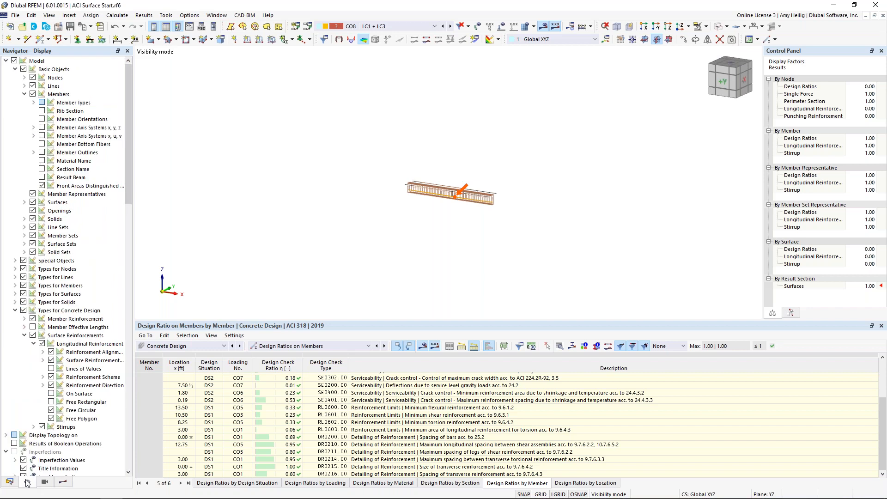
click(32, 319)
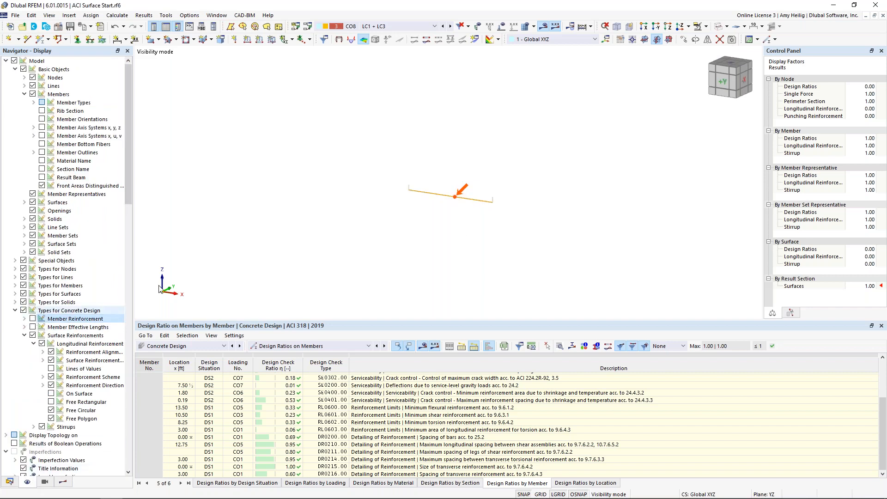
click(688, 26)
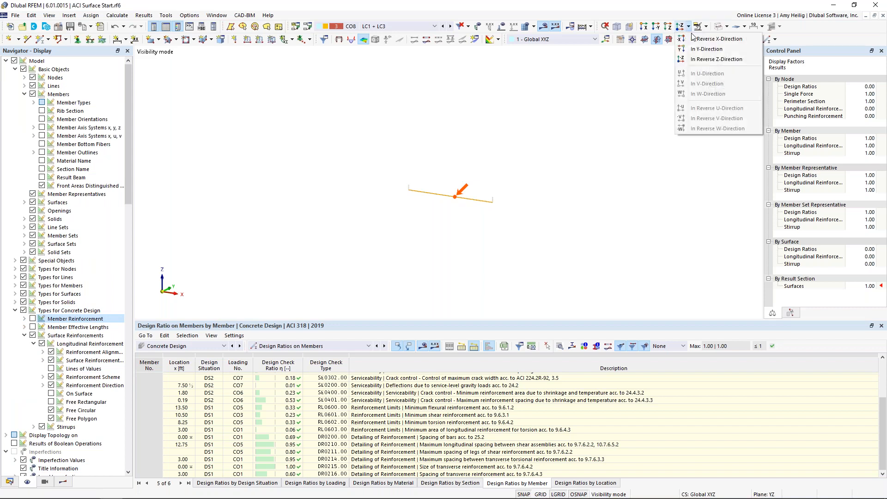
click(694, 50)
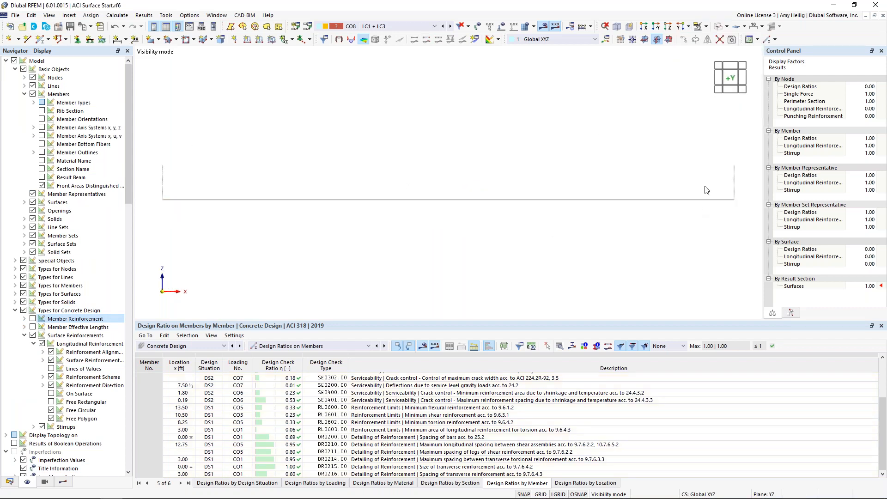
Turn off the ratio envelope and display the rib's SD0400, SD0500 and SD0700 strength design check diagrams with their color legend.
click(63, 482)
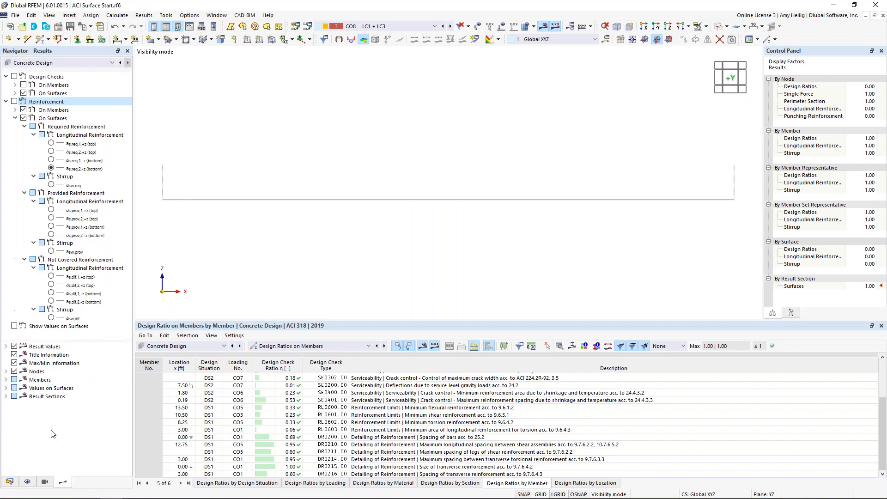
click(15, 84)
click(13, 77)
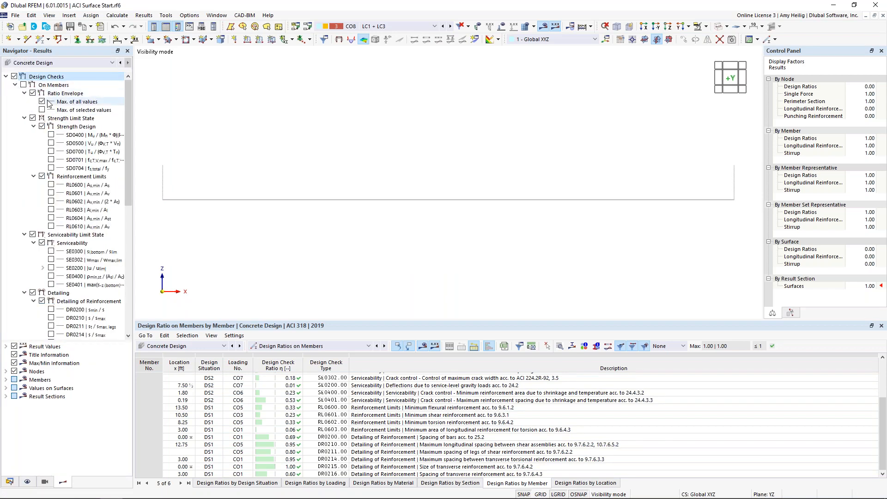
click(33, 94)
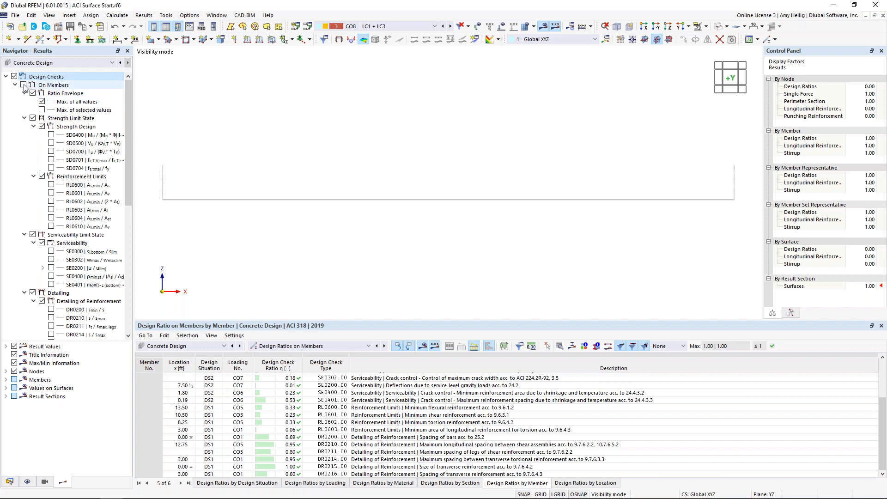
click(32, 94)
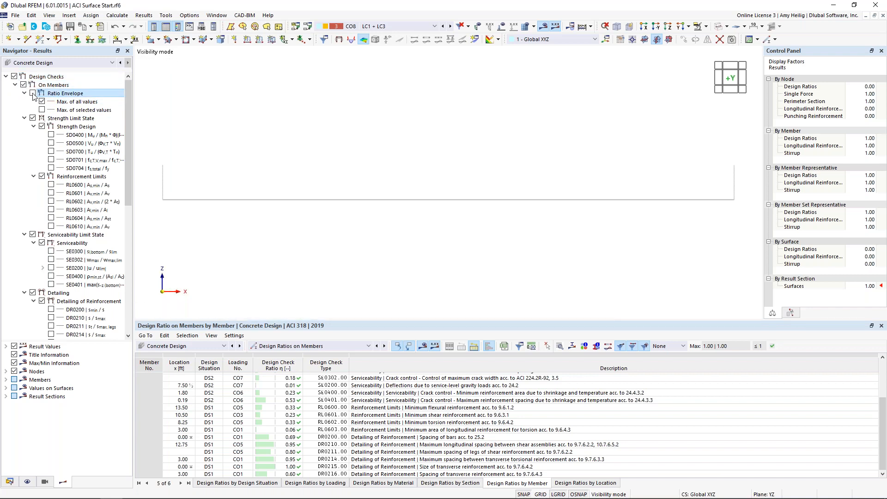
click(51, 135)
click(51, 143)
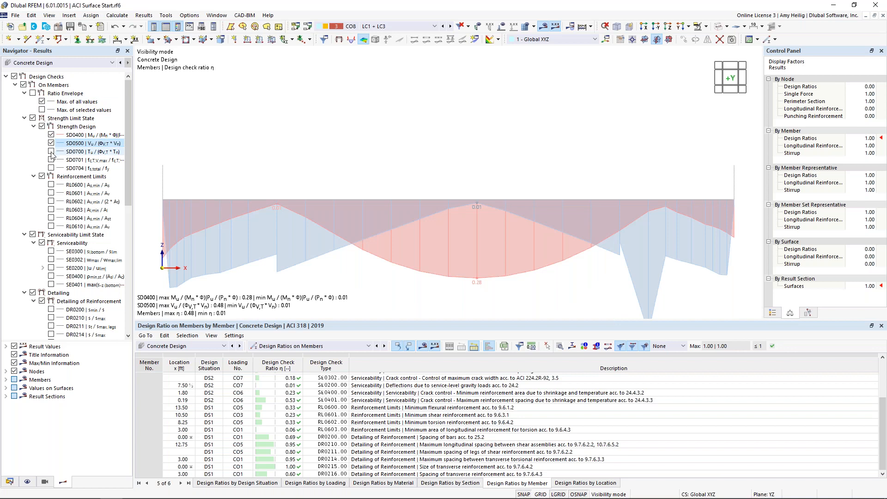
click(50, 152)
scroll(450, 245, down, 2)
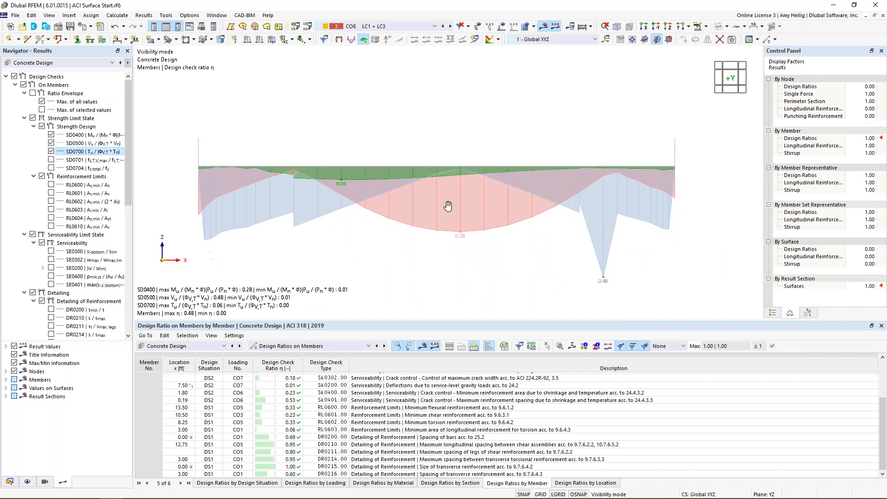
click(774, 313)
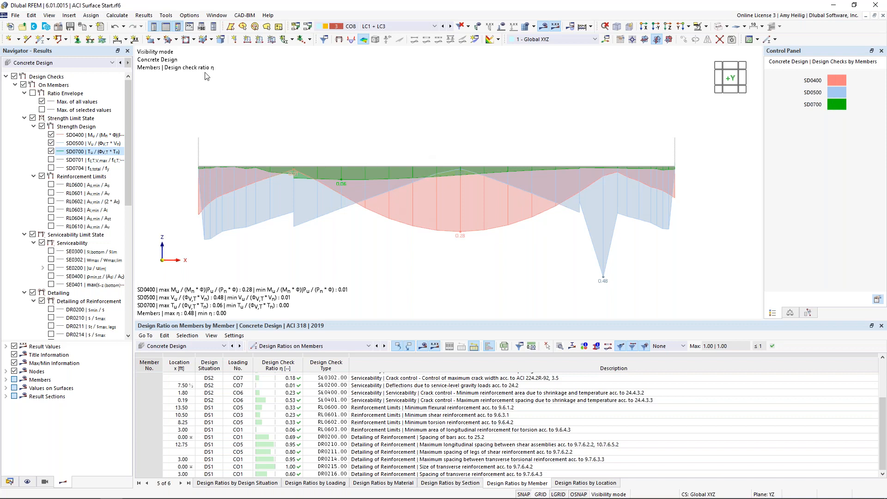
Send the current window's rib design check graphic to the printout report with a 50% height ratio, and show it in the report.
click(91, 27)
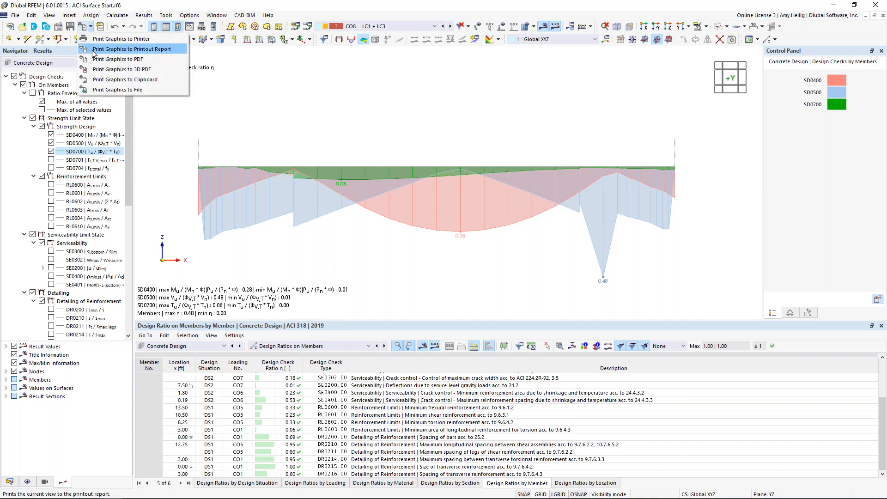
click(94, 49)
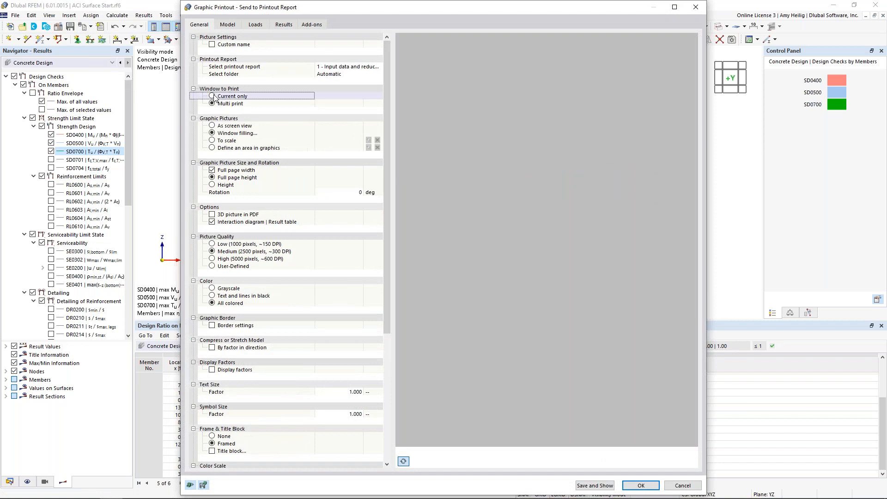
click(244, 97)
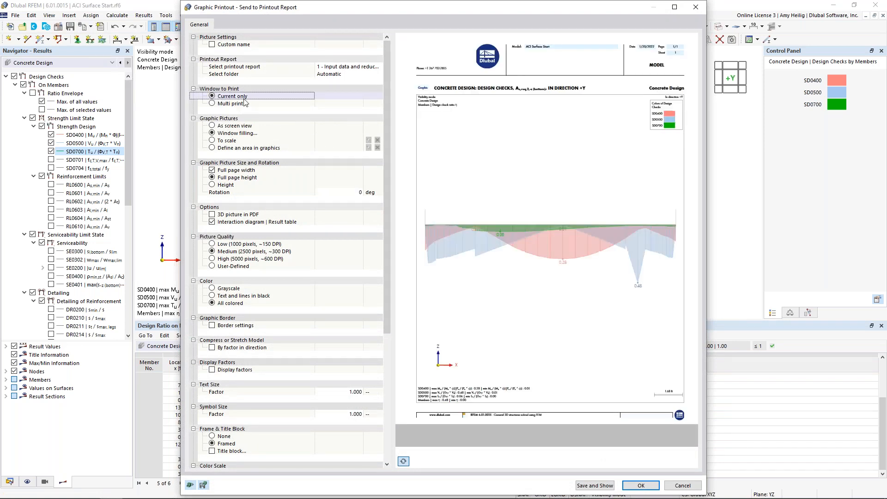
click(213, 189)
click(212, 186)
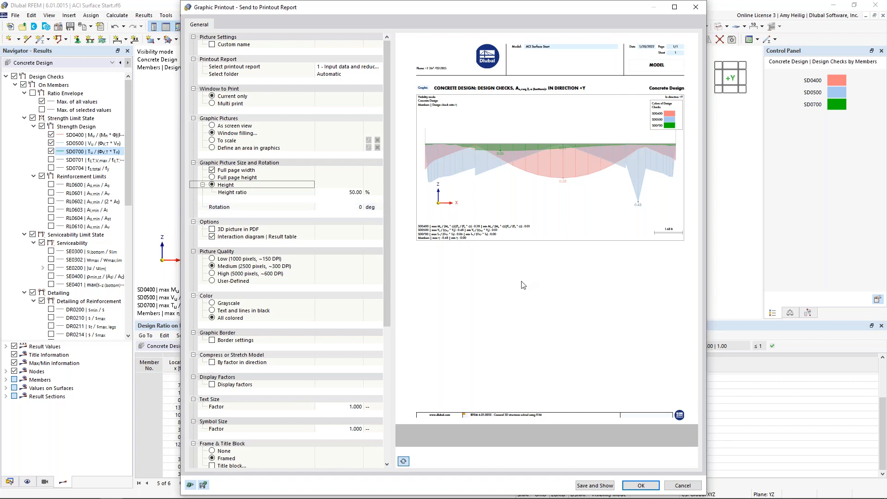
click(651, 489)
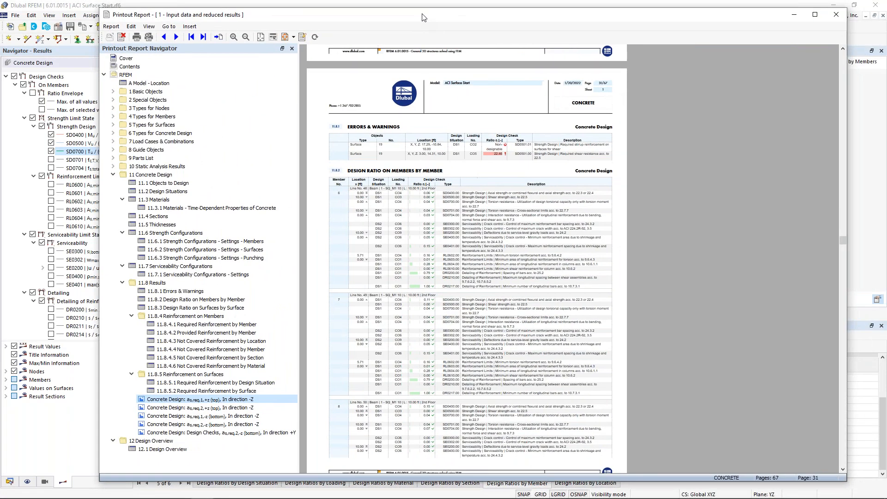
double_click(422, 17)
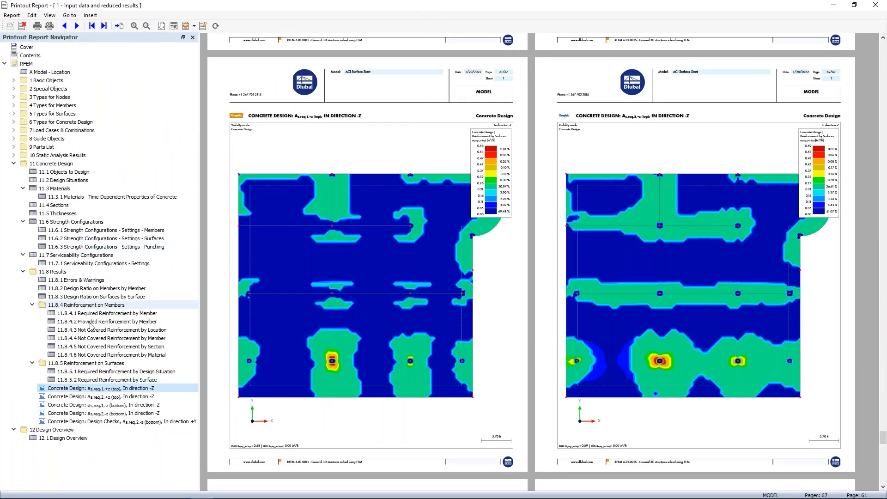
click(156, 421)
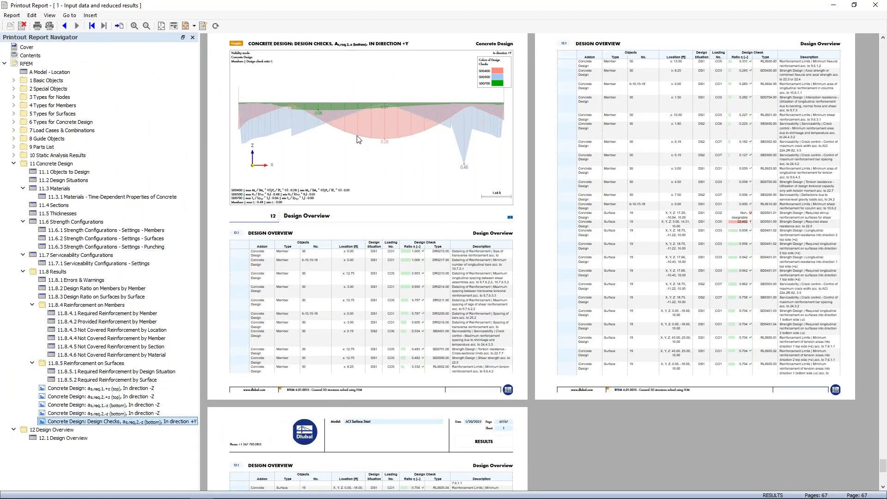
Create a child folder named "Surface Graphics" under the report's Concrete Design chapter.
click(68, 164)
right_click(68, 166)
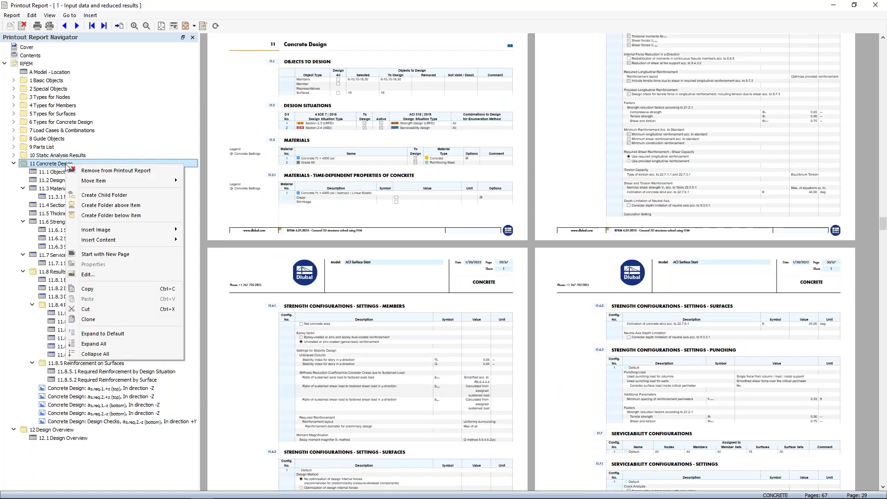
click(95, 195)
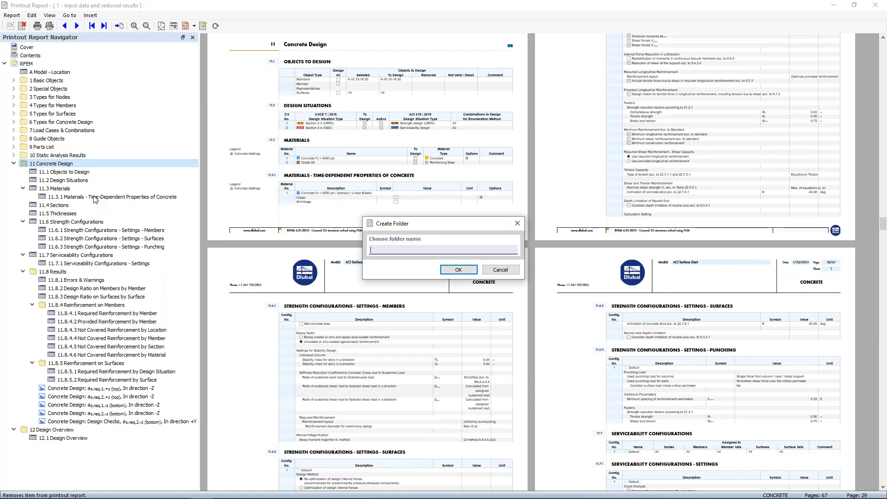
text(Surface Graphics)
click(448, 271)
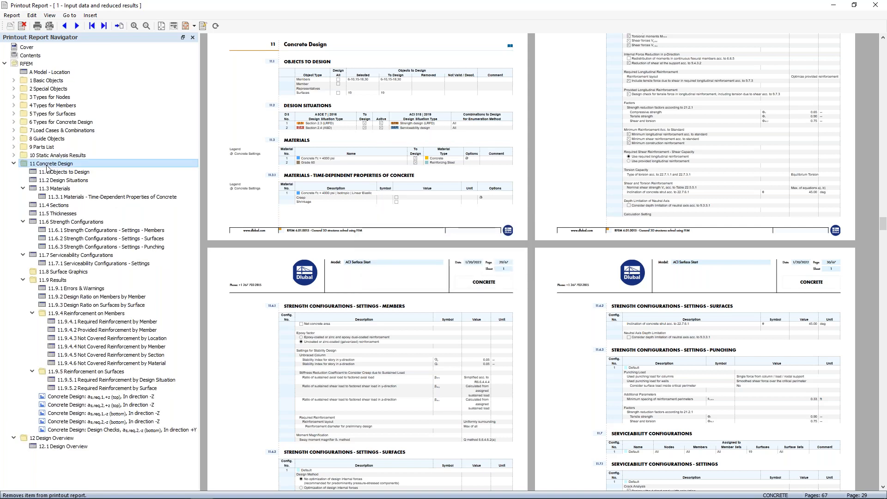
Create a second child folder named "Member Graphics" under the Concrete Design chapter.
right_click(48, 167)
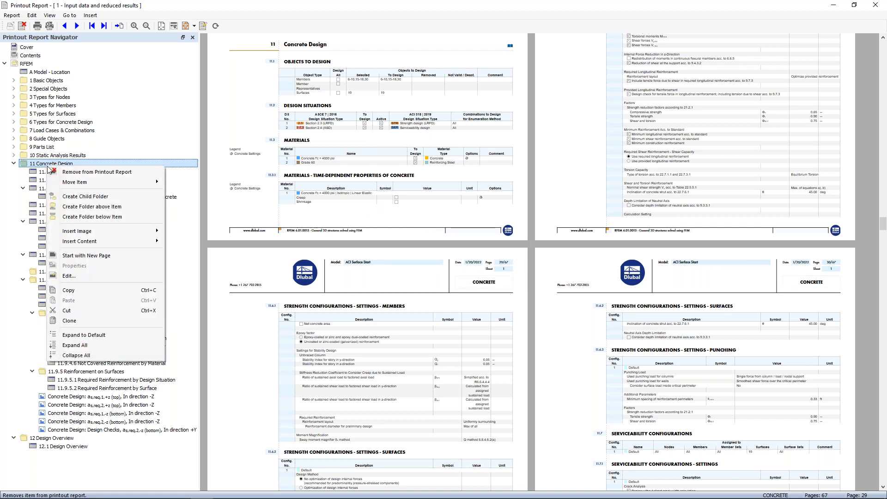
click(71, 196)
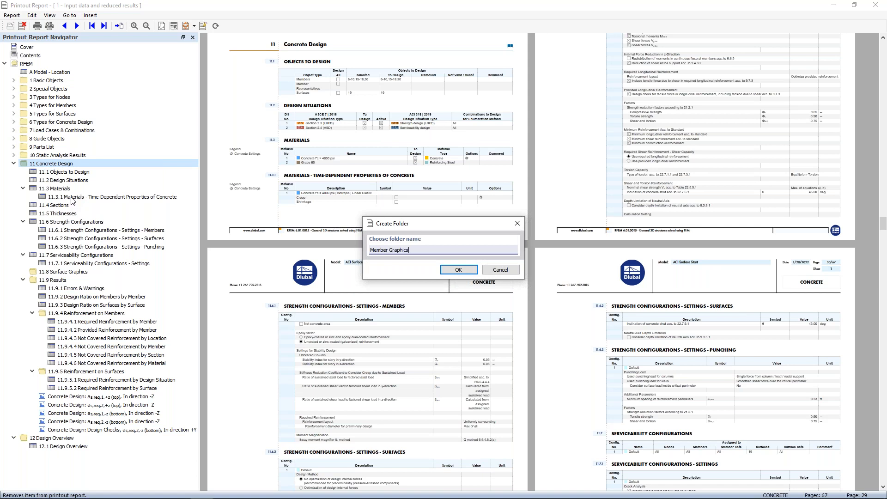
click(455, 270)
Move the four required reinforcement graphics into the Surface Graphics folder and the Design Checks graphic into the Member Graphics folder.
click(125, 405)
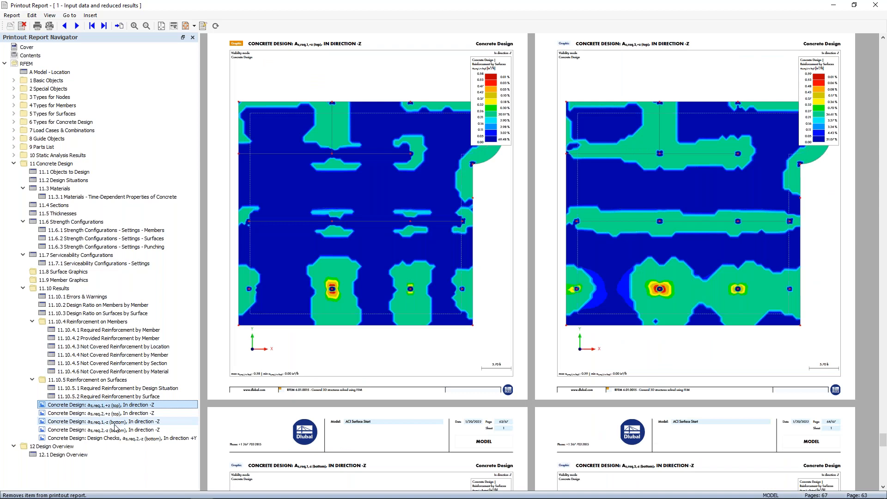
shift+click(115, 429)
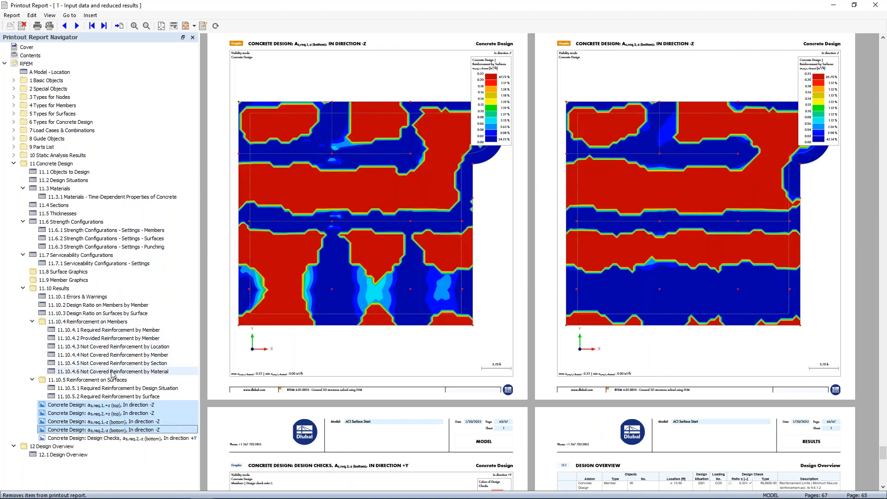
drag(85, 407, 69, 289)
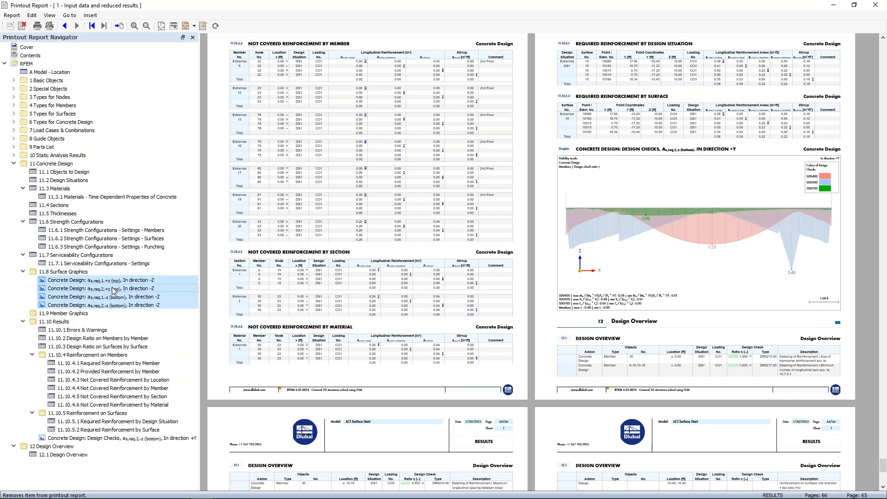
click(91, 438)
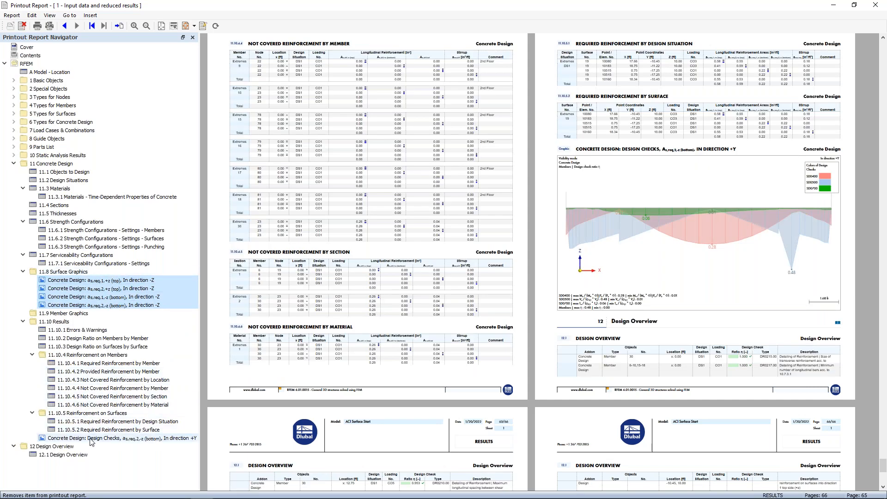
drag(85, 438, 56, 318)
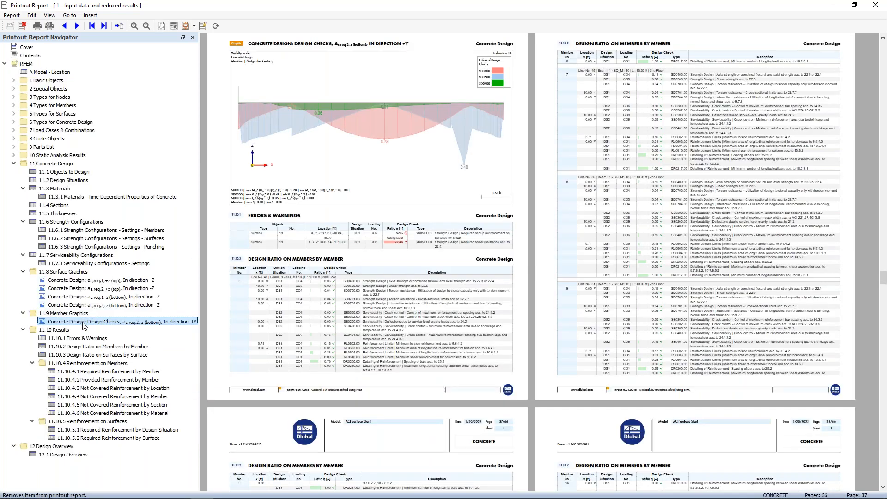
Look over the relocated design check graphic and the report's cover, contents and first model data pages.
scroll(257, 214, up, 3)
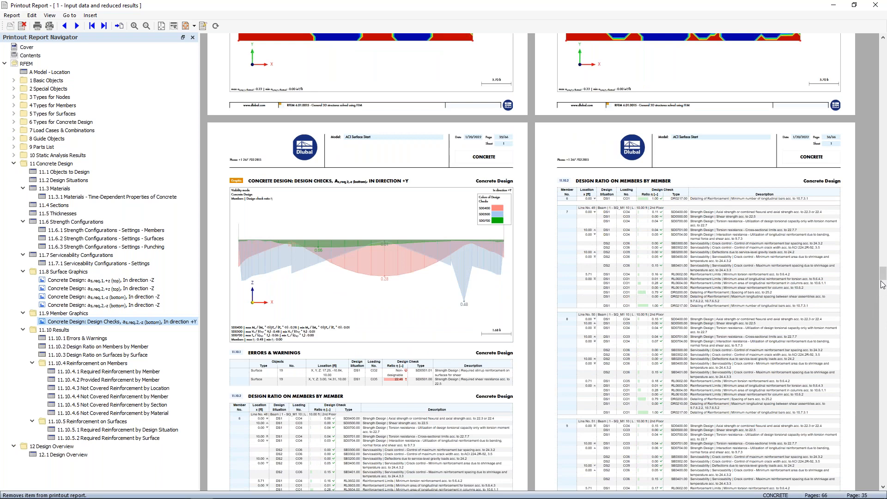
drag(883, 278, 858, 48)
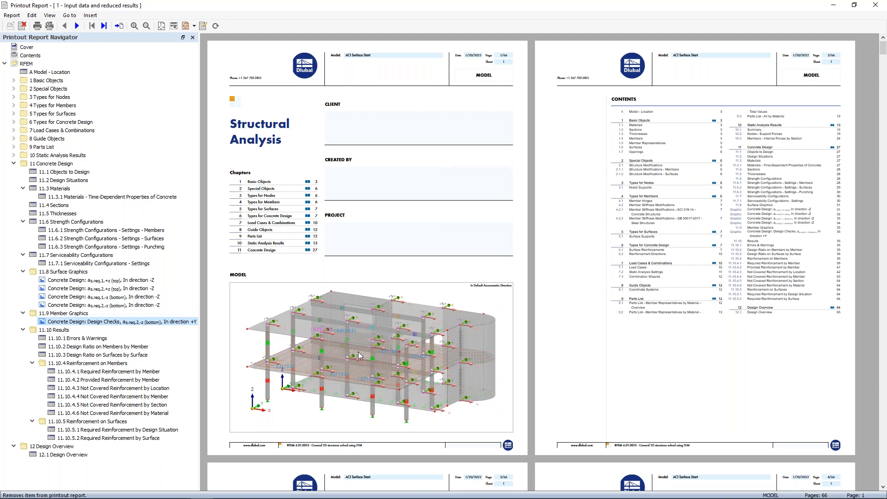
scroll(358, 354, down, 5)
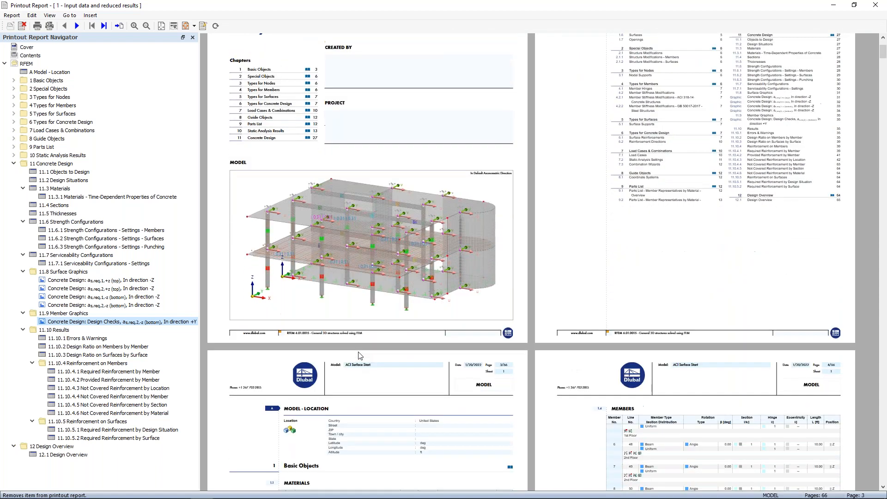
scroll(358, 354, down, 4)
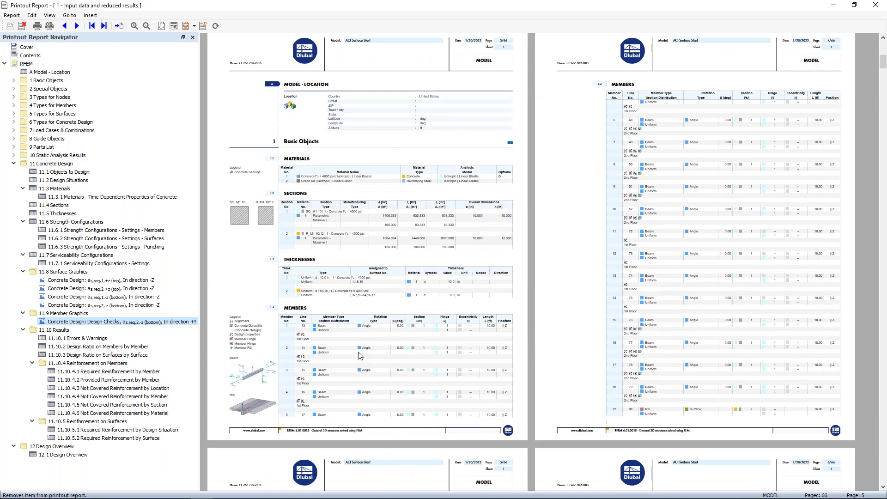
Switch to the PowerPoint slide show and advance to the "RFEM 6 Concrete Development" slide.
key(super+Tab)
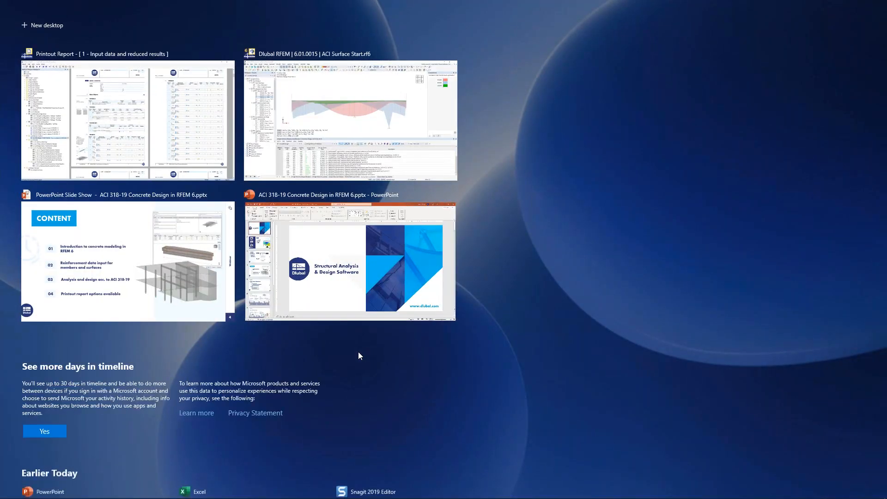
click(182, 256)
key(Right)
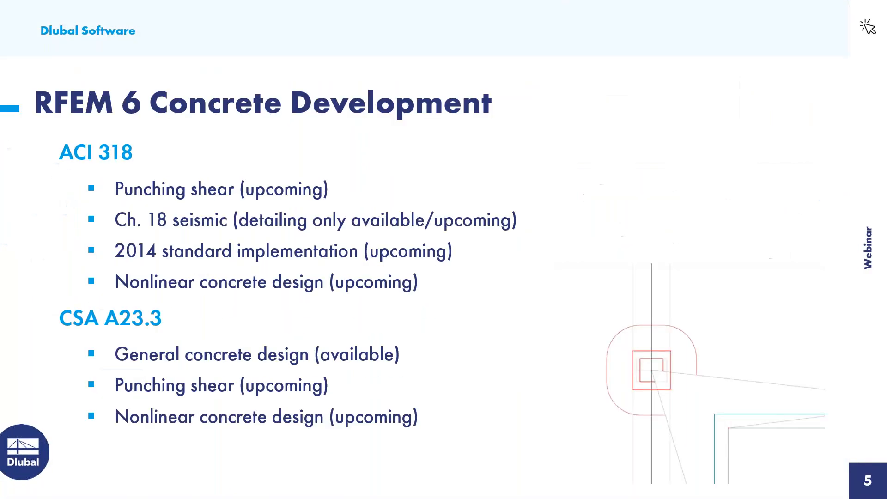